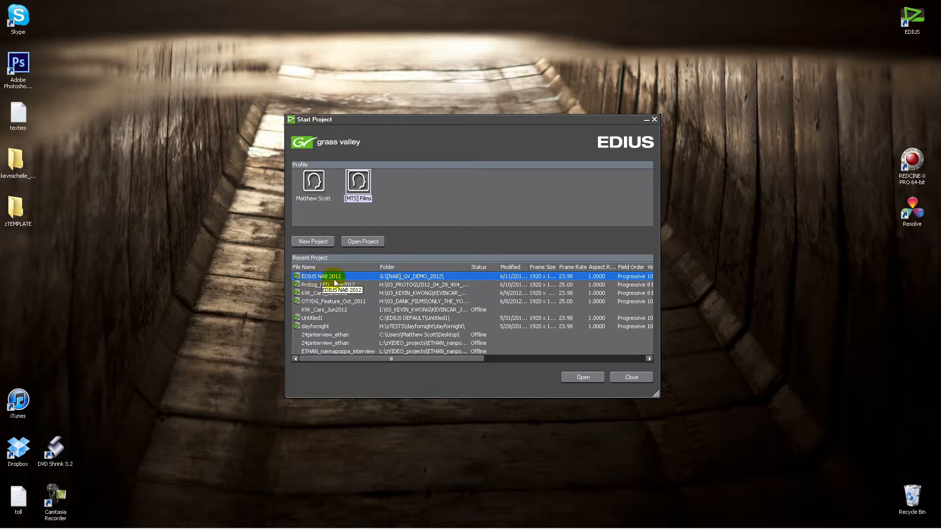
- Browse to the G: drive in the project open dialog and check the properties of the [NAB]_GV_DEMO_2012 folder
click(365, 242)
click(464, 141)
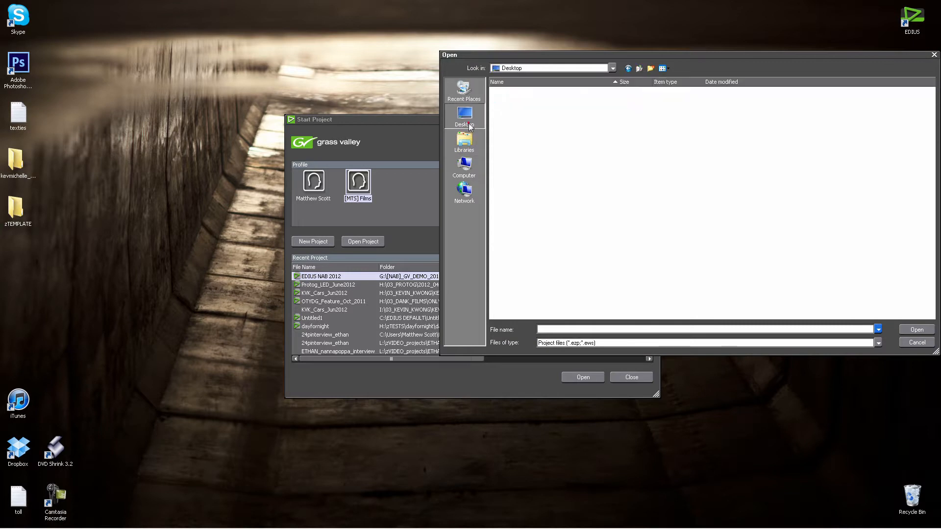
click(469, 126)
click(522, 69)
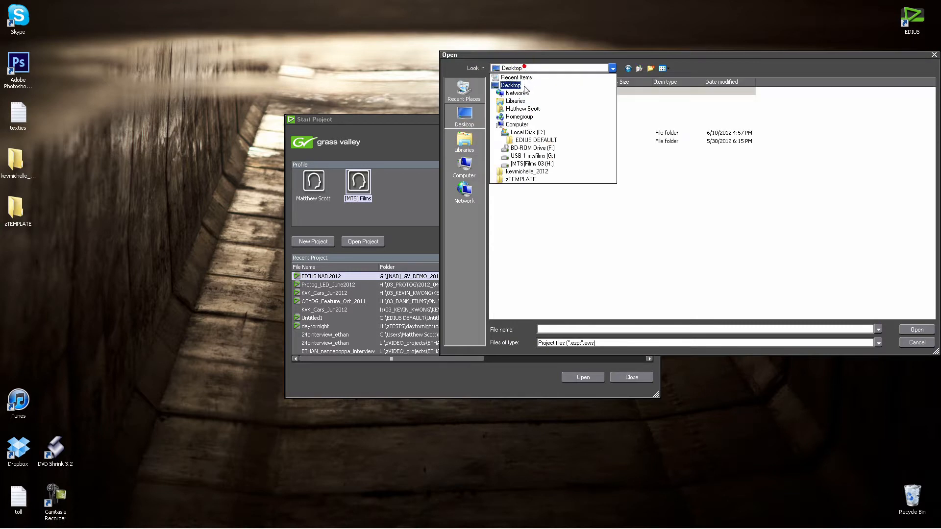
click(533, 156)
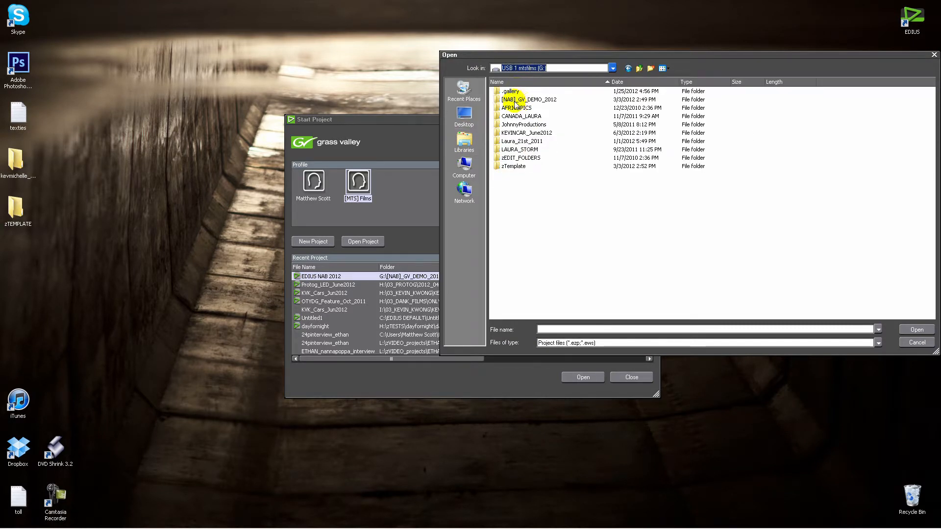
right_click(515, 100)
click(562, 272)
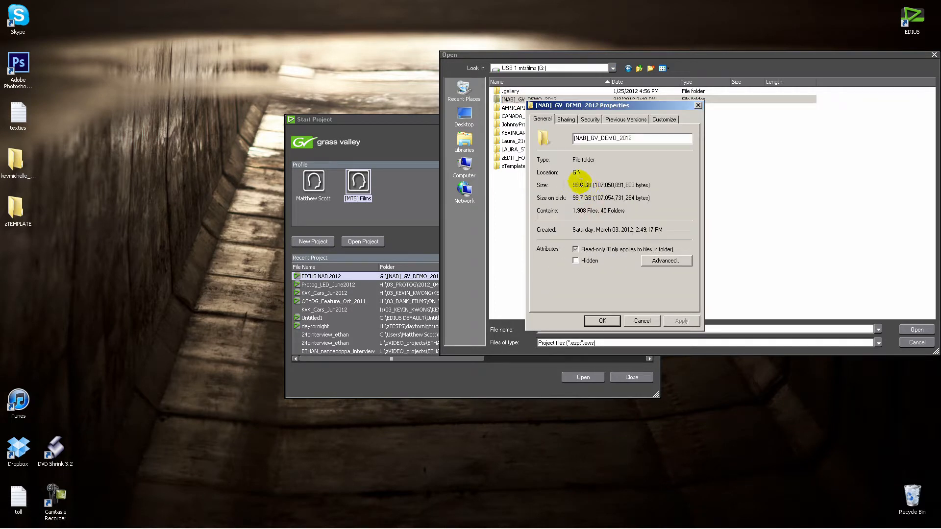
click(637, 320)
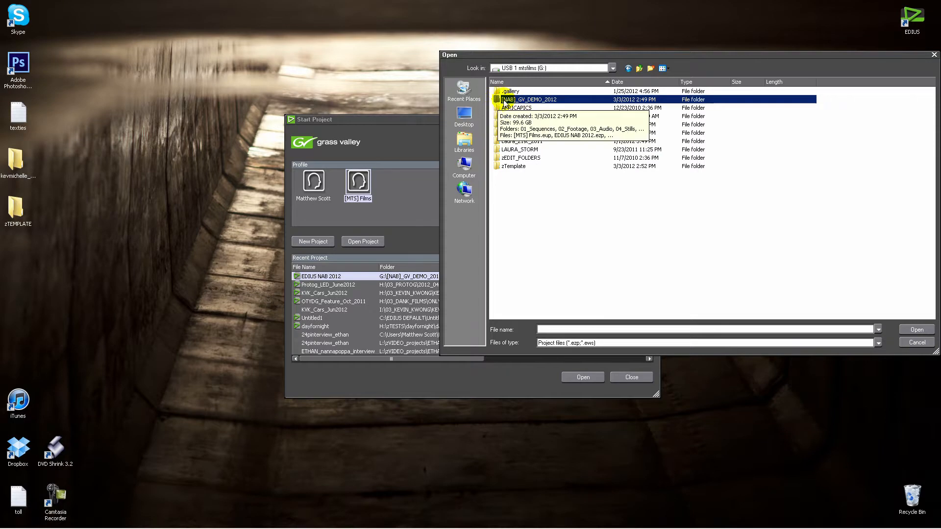
click(926, 347)
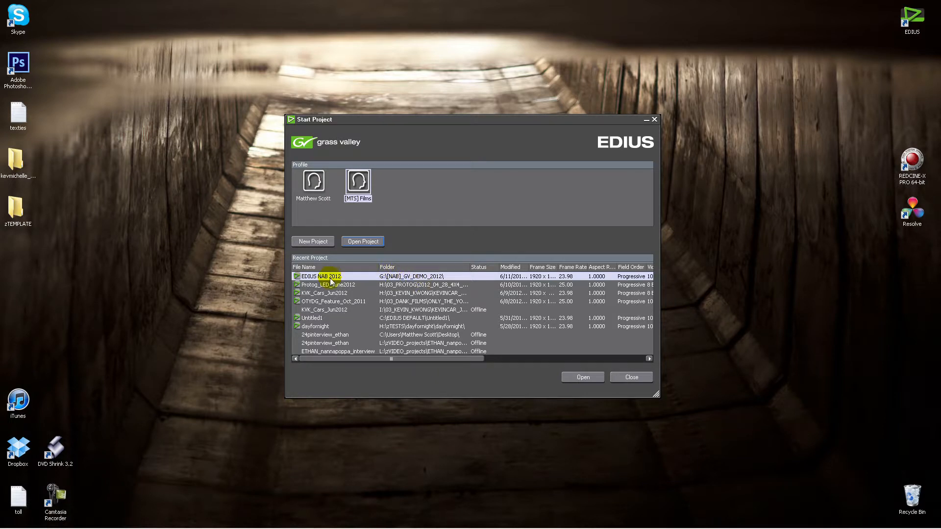
- Open the recent project EDIUS NAB 2012 and move the timeline playhead within the 180HH (4) clip to 00:00:35:01
click(343, 276)
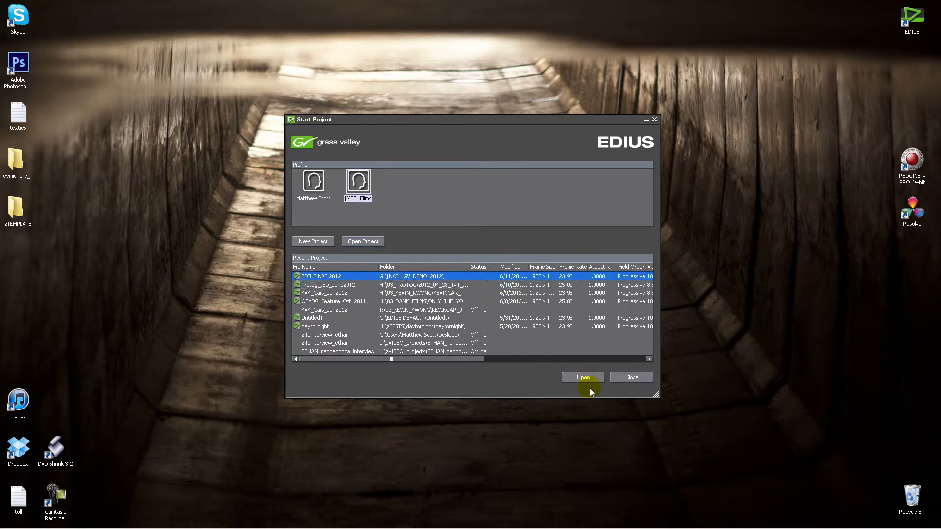
click(581, 378)
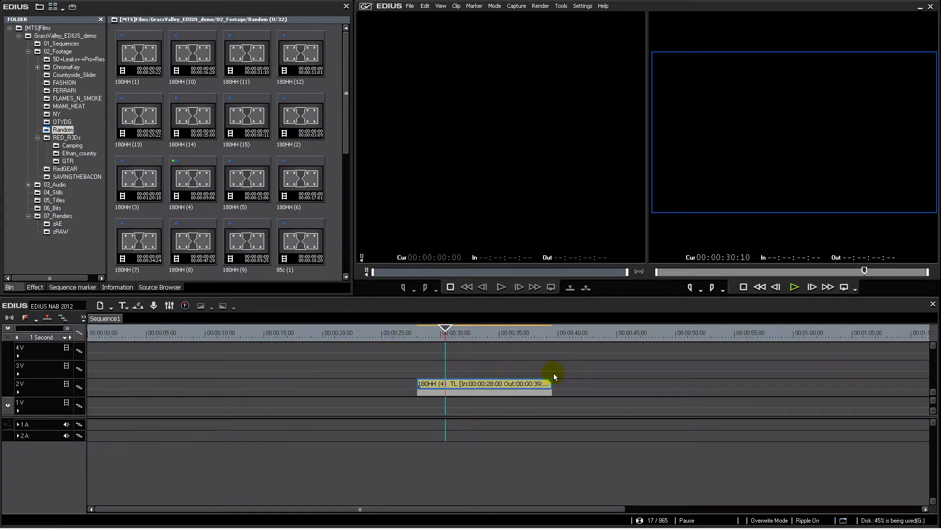
drag(447, 333, 504, 343)
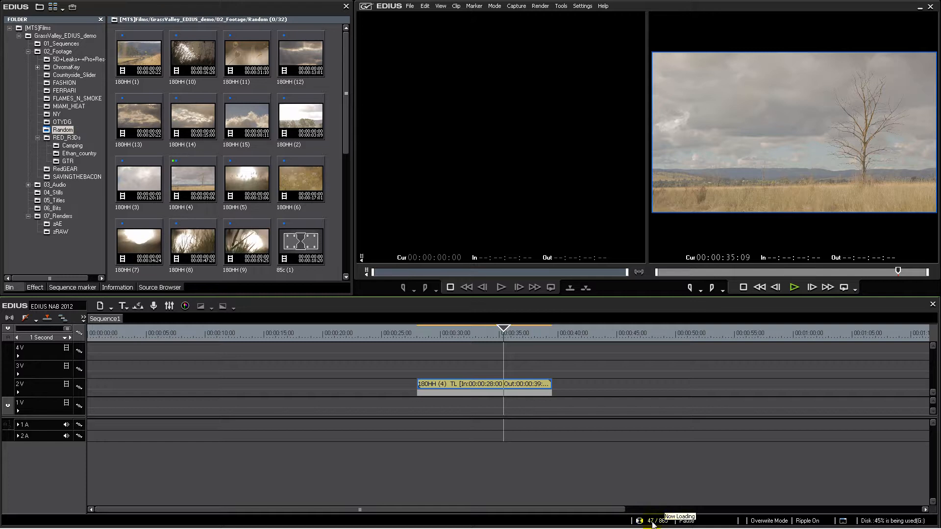
mouse_move(513, 335)
mouse_down()
mouse_move(521, 335)
mouse_move(460, 341)
mouse_move(514, 339)
mouse_move(500, 340)
mouse_up()
click(490, 387)
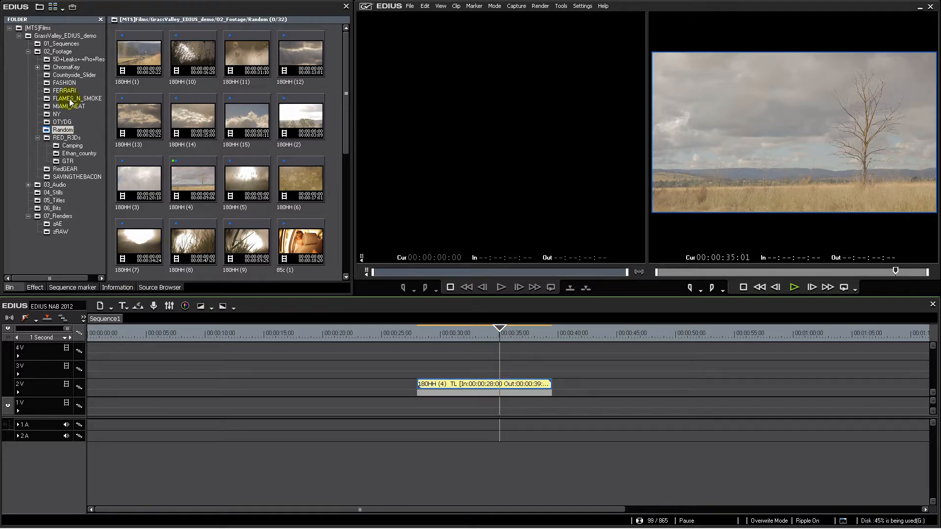
- Load the Fireball_AtCam_06 clip from the FLAMES_N_SMOKE bin into the player and scrub to 00:00:00:20
click(72, 100)
double_click(143, 64)
drag(449, 272, 500, 271)
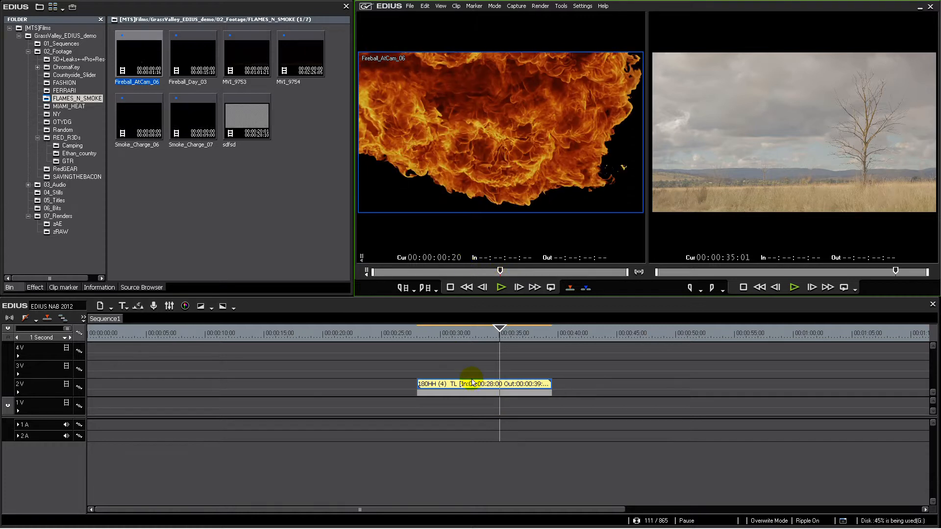
scroll(468, 378, down, 2)
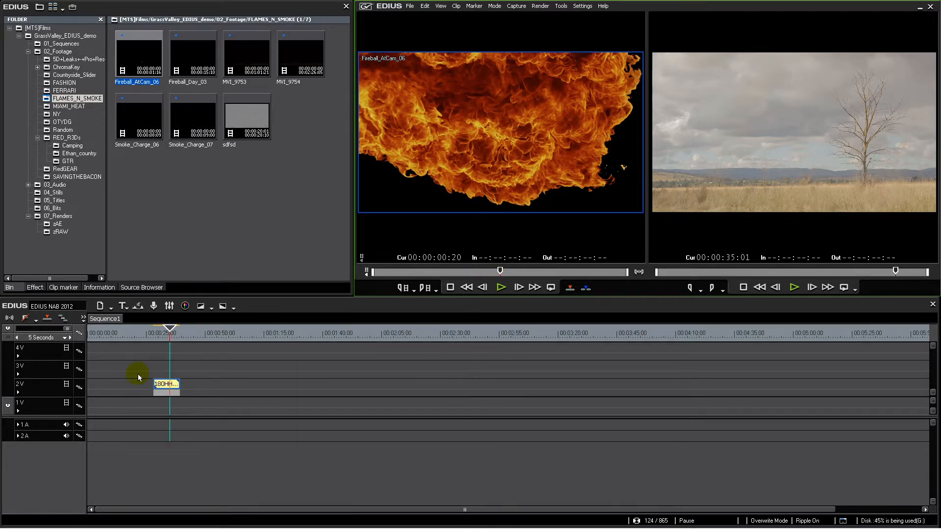
- Review the current project settings description and open the current setting for editing
click(583, 6)
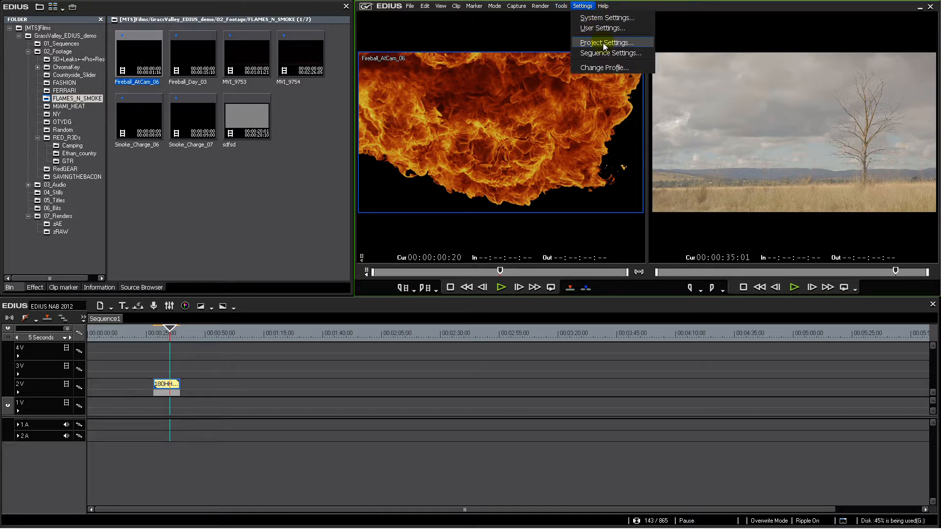
click(604, 44)
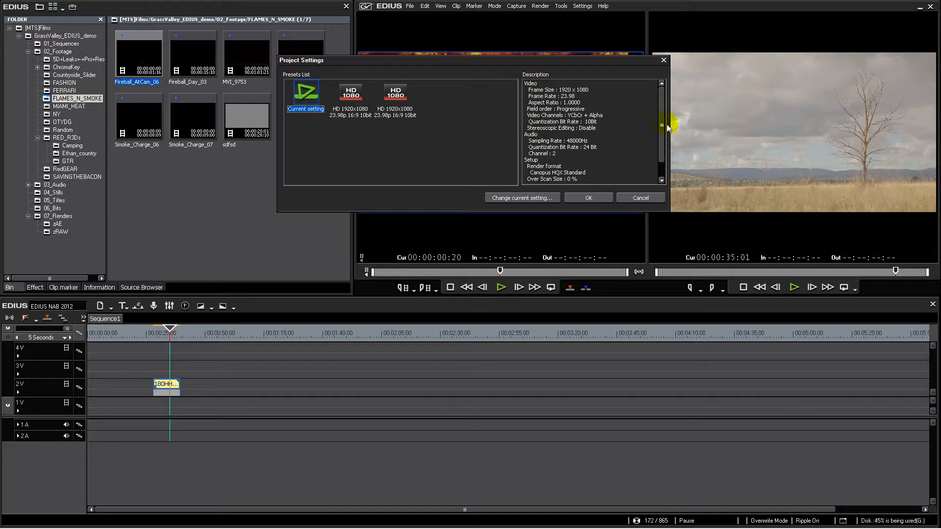
scroll(662, 125, down, 1)
scroll(666, 155, up, 1)
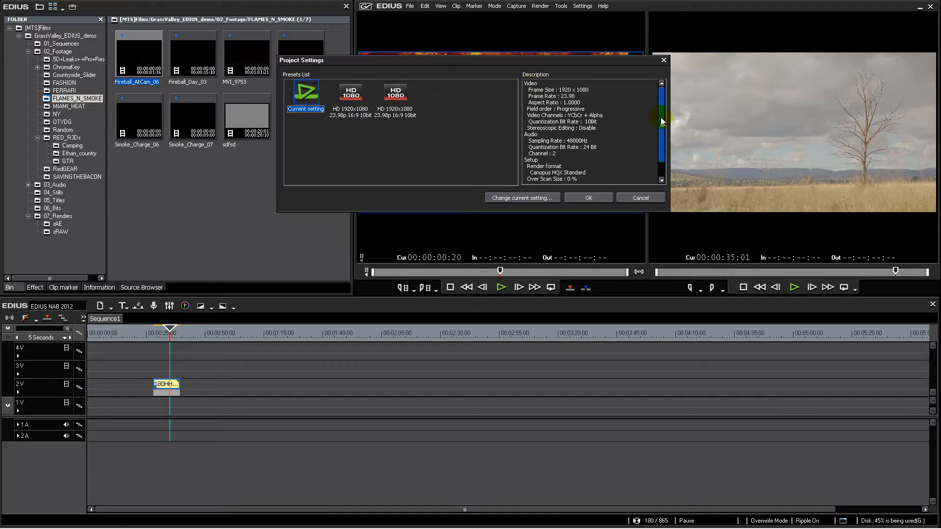
click(532, 198)
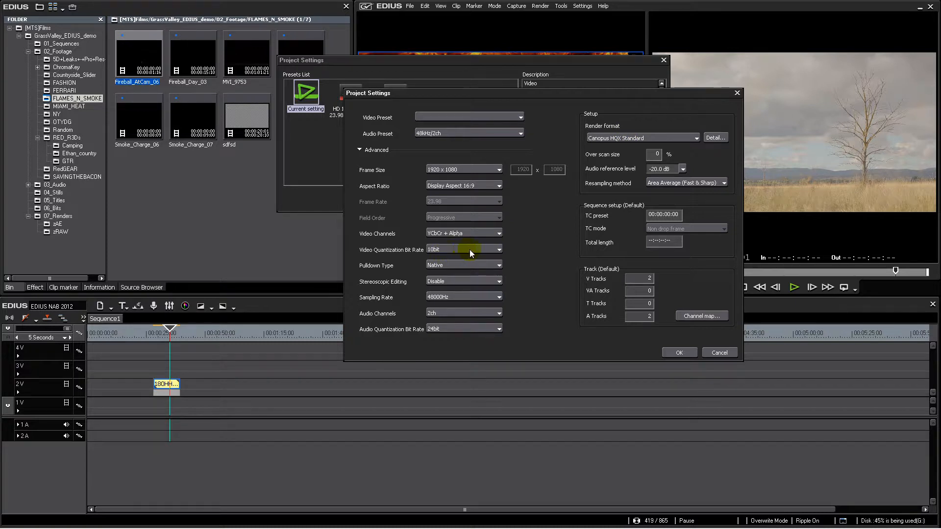
- Examine the available options for video quantization bit rate, video channels and resampling method
click(447, 251)
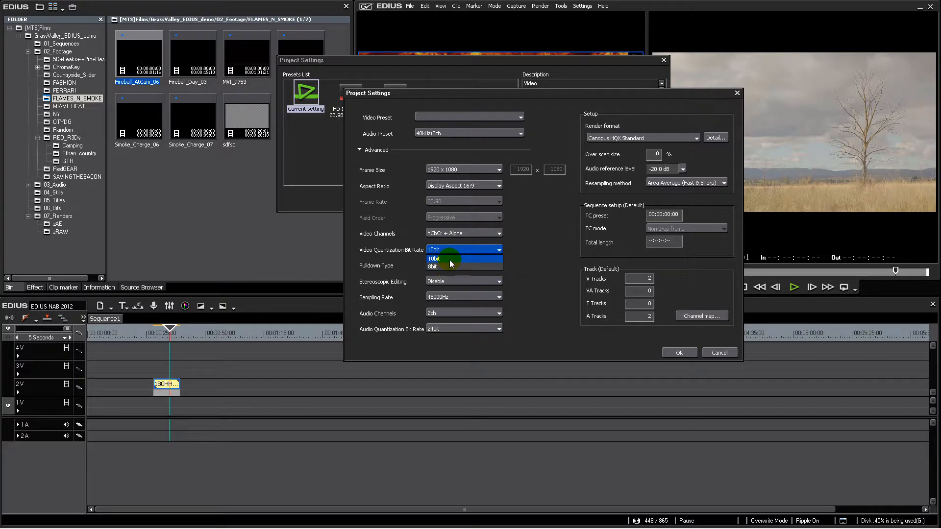
click(452, 251)
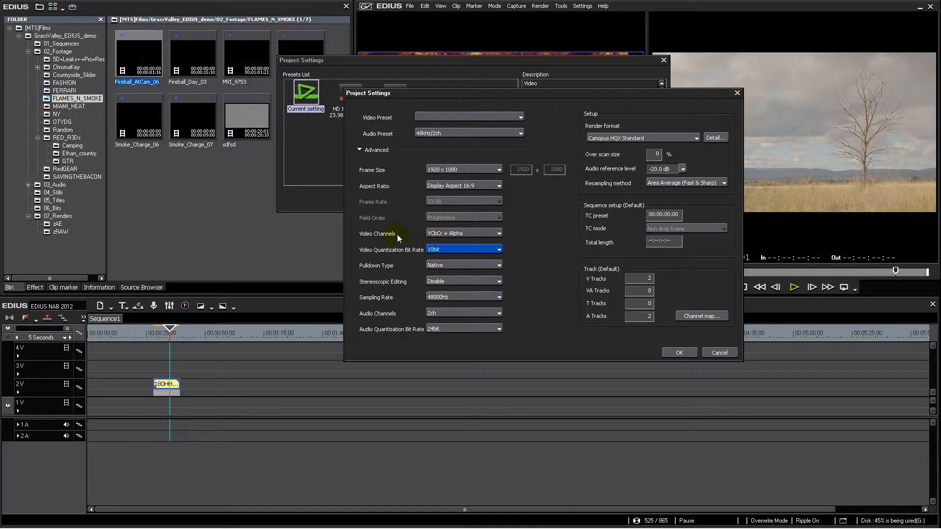
click(463, 235)
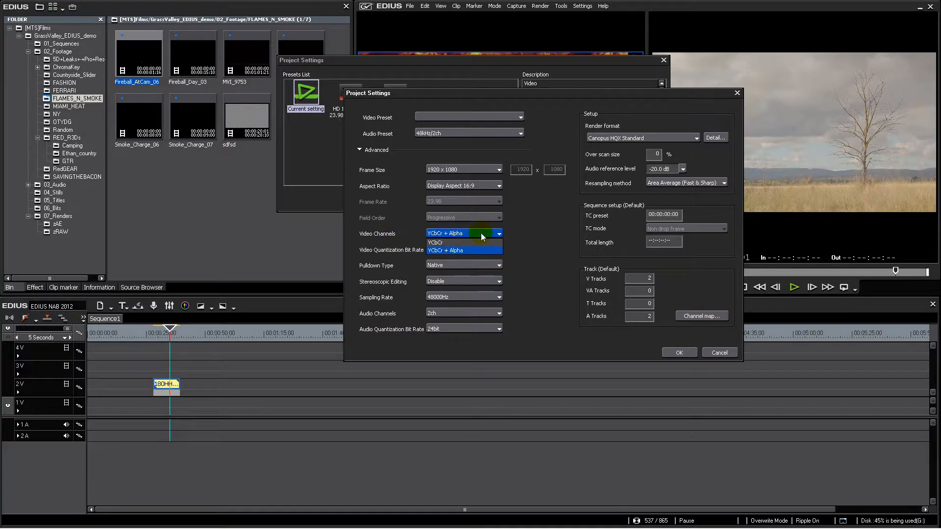
click(476, 235)
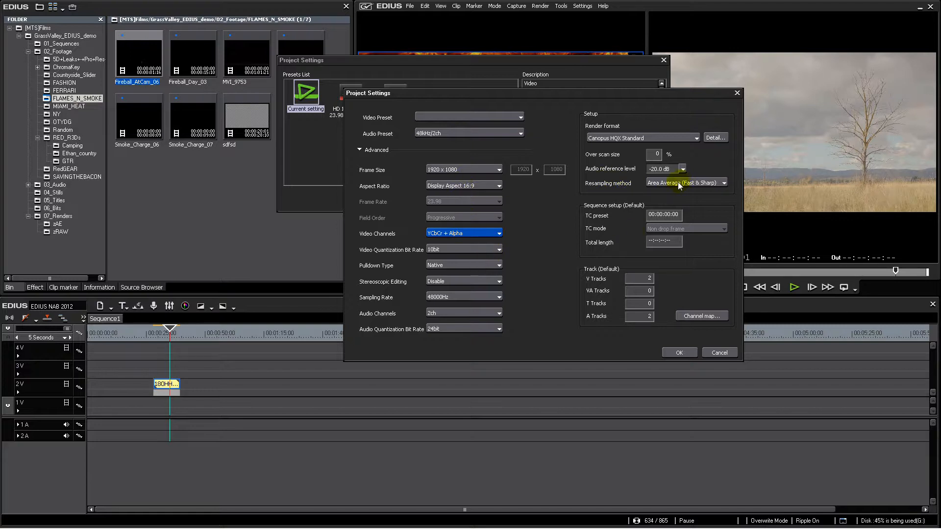
click(706, 182)
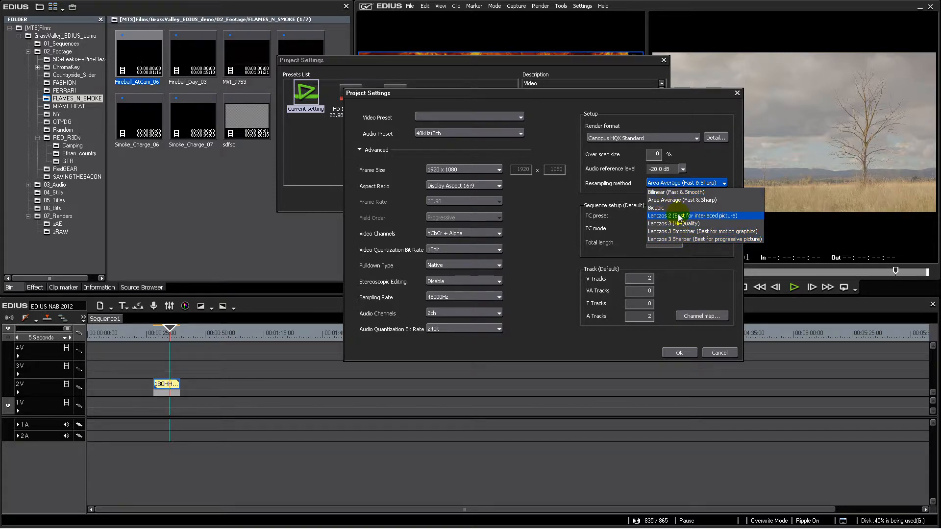
click(704, 184)
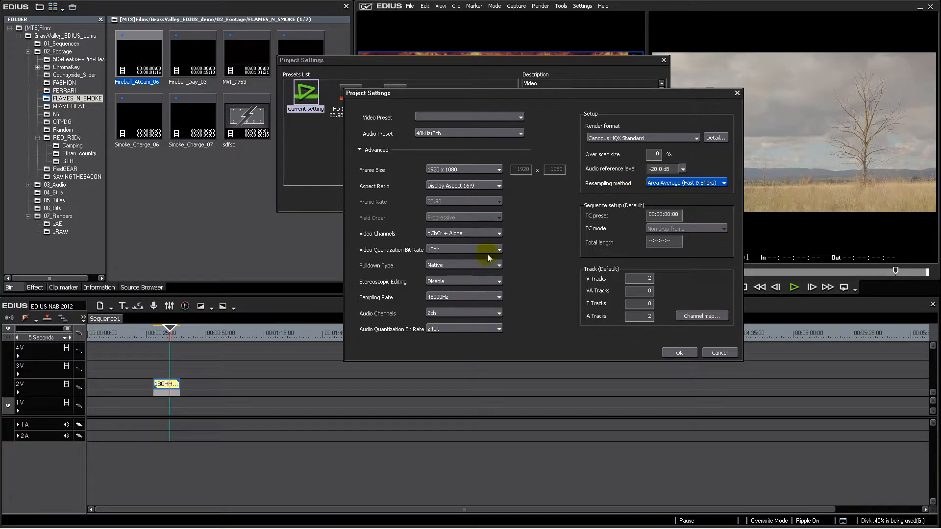
- Set the project frame size to Custom with dimensions 4096 x 2160
click(494, 170)
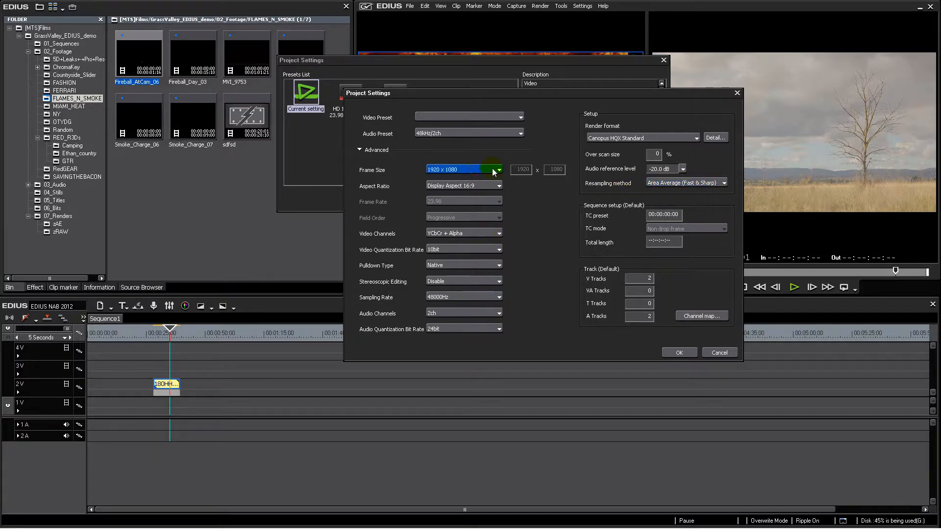
click(473, 170)
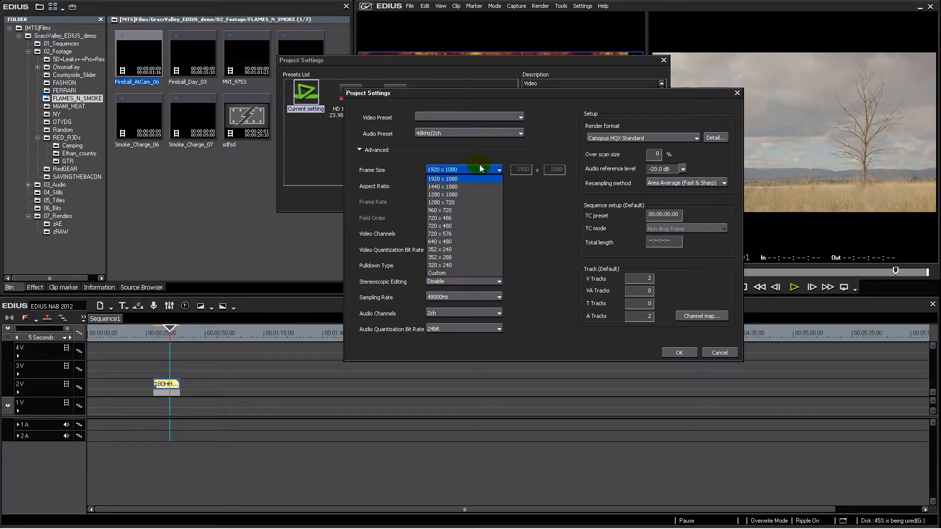
click(466, 272)
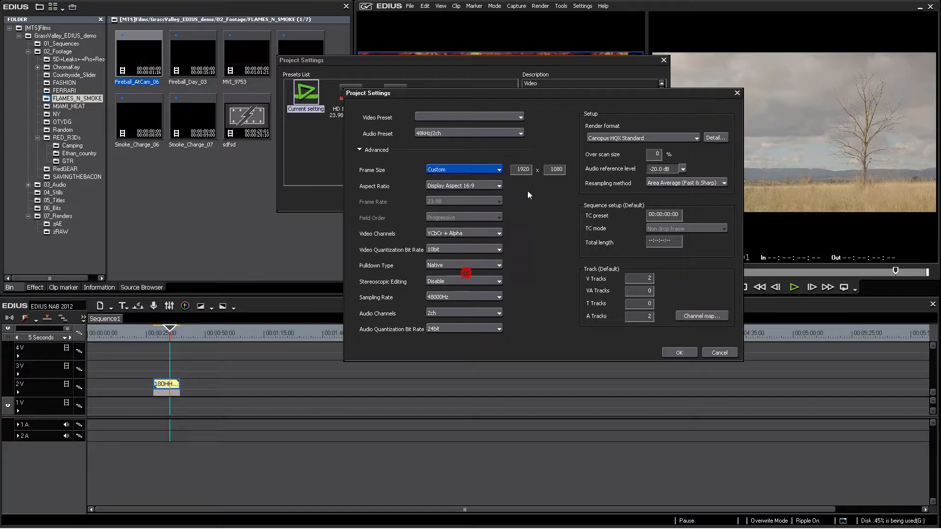
click(523, 169)
text(4096)
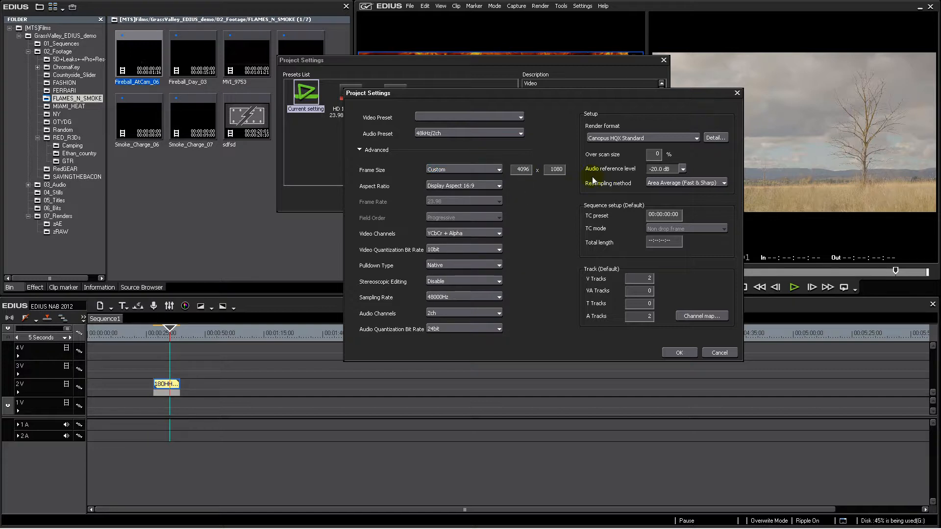
click(559, 169)
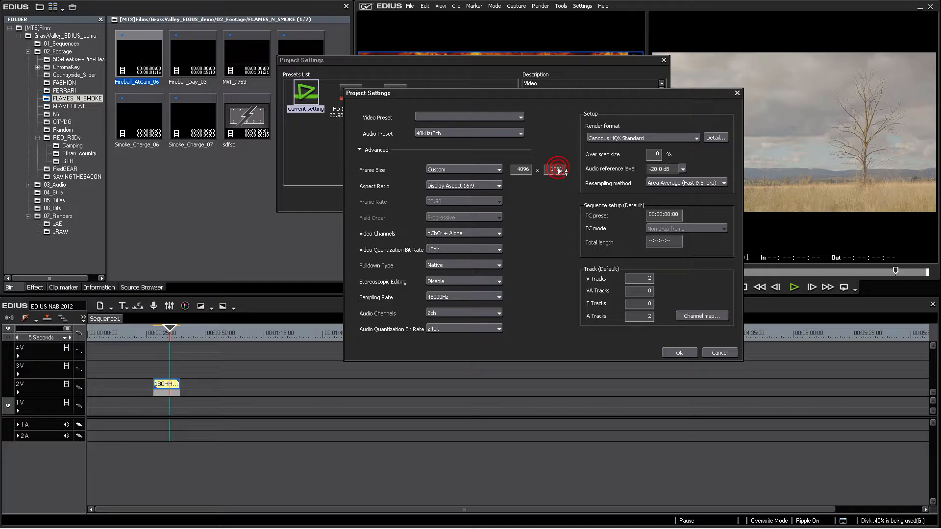
text(2160)
- Return the project frame size to 1920 x 1080 and accept the project settings
click(500, 170)
click(466, 179)
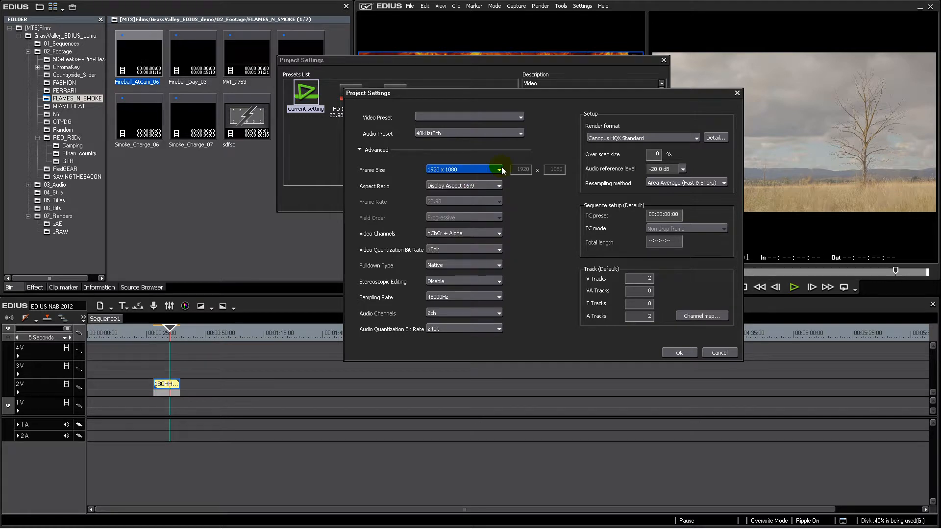
click(686, 355)
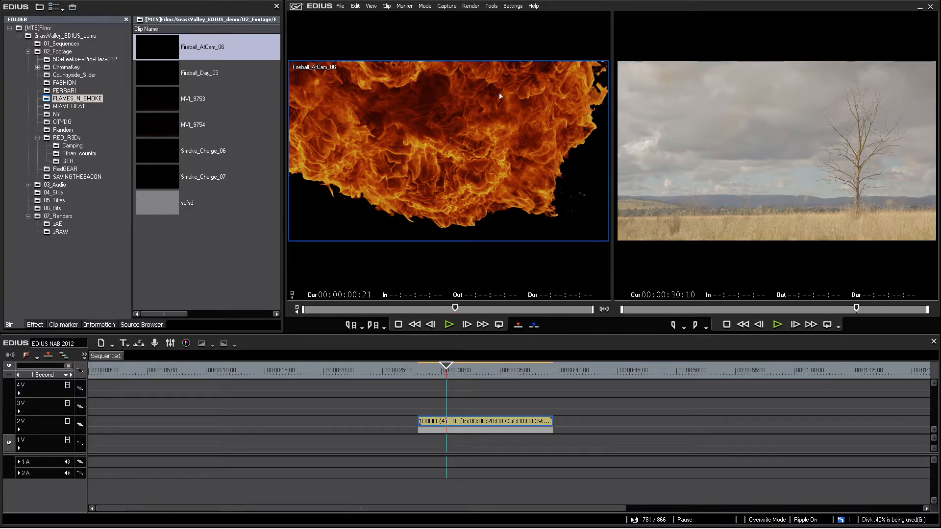
- Inspect the description of the last HD 1920x1080 23.98p 16:9 10bit project preset and leave it unapplied
click(513, 6)
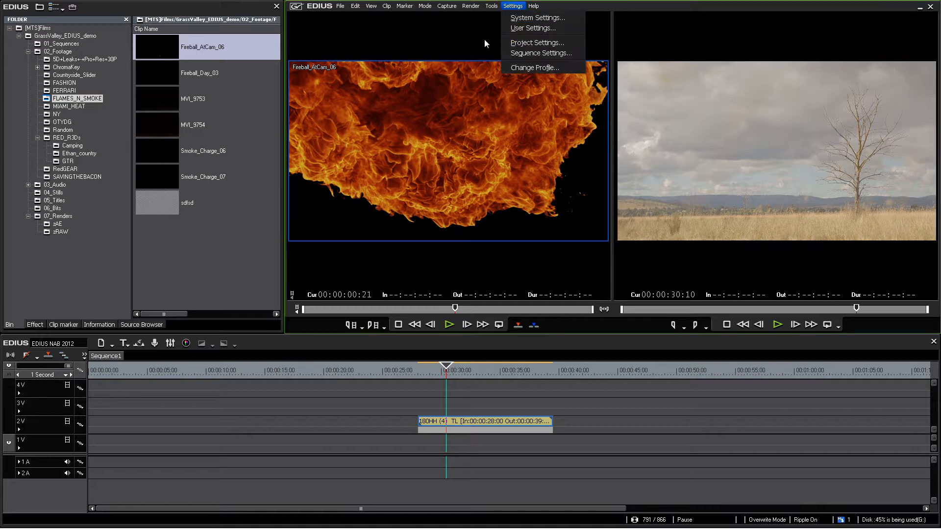
click(536, 43)
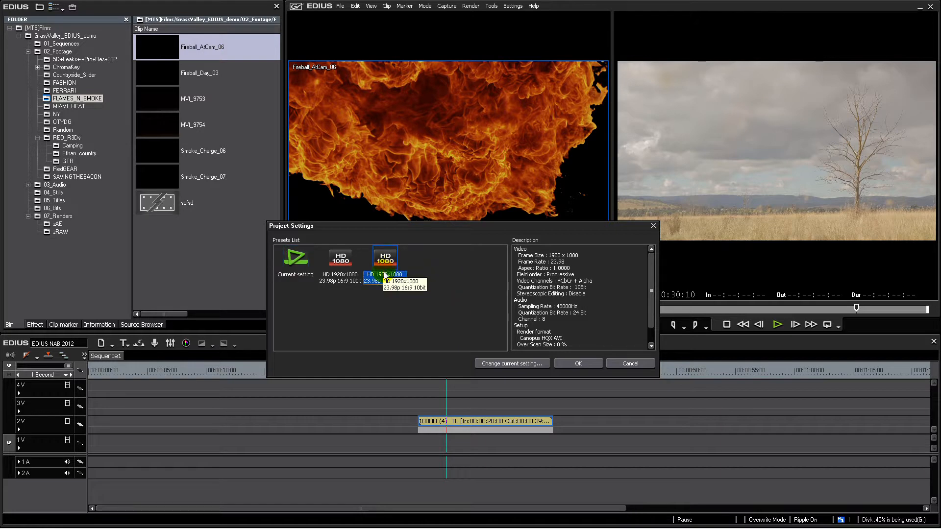
click(385, 263)
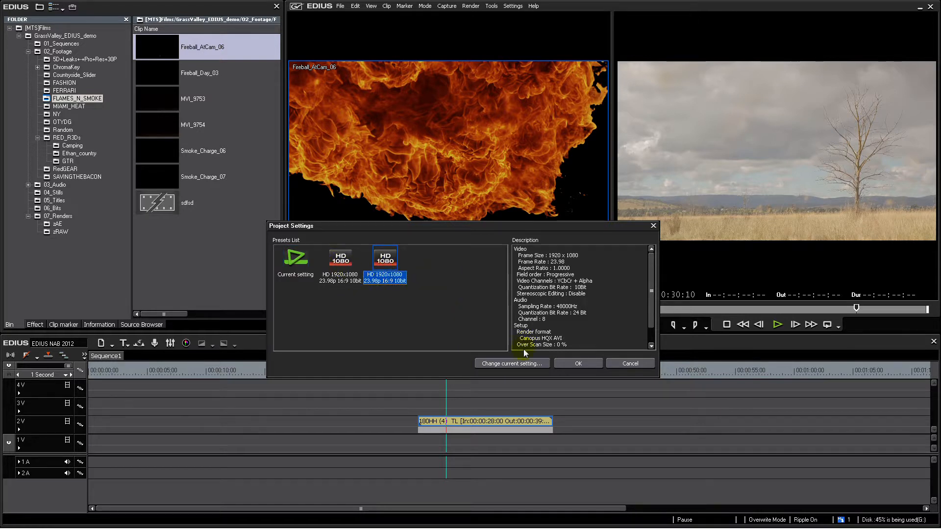
click(633, 367)
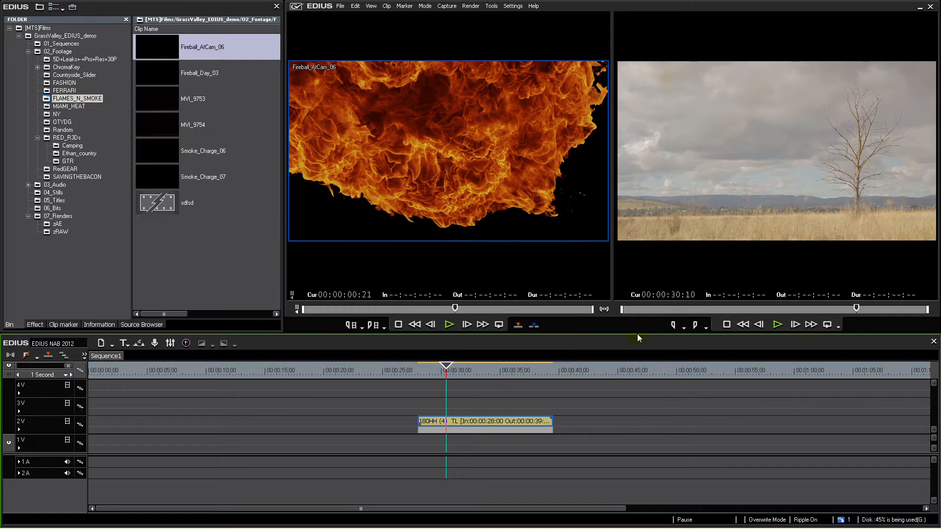
- Open the project presets in the system settings and start a new preset named 4k 24P
click(518, 10)
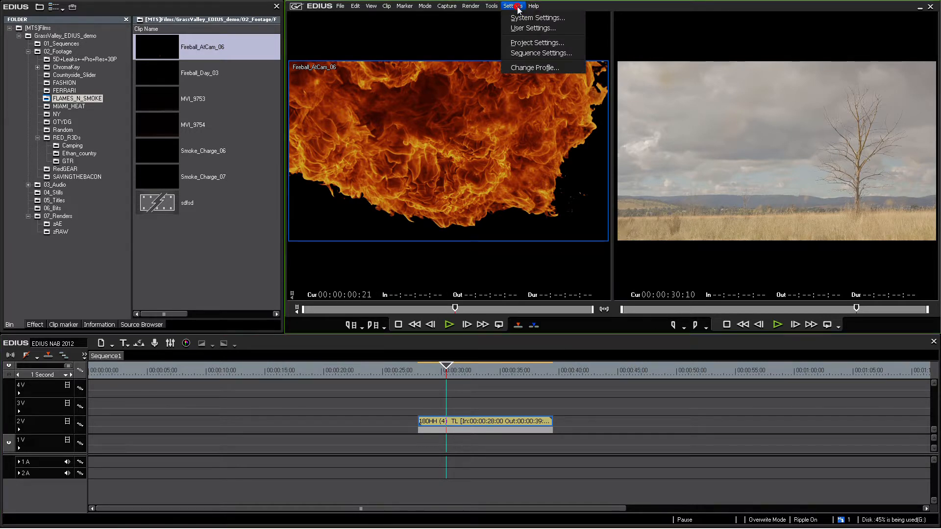
click(533, 18)
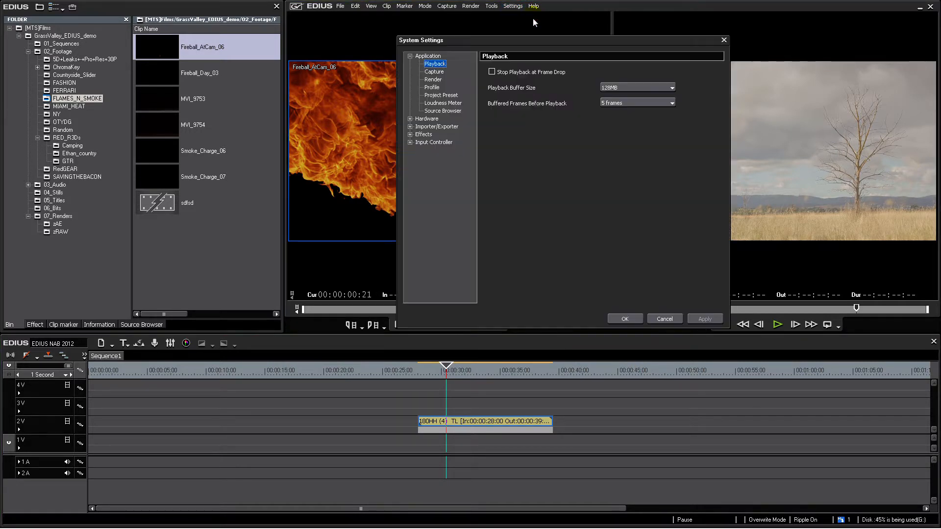
click(433, 95)
click(505, 107)
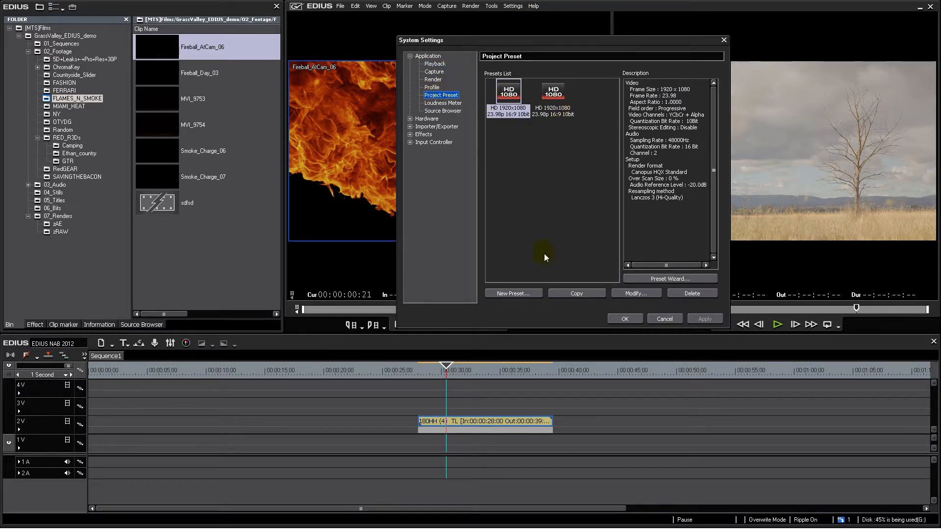
click(519, 292)
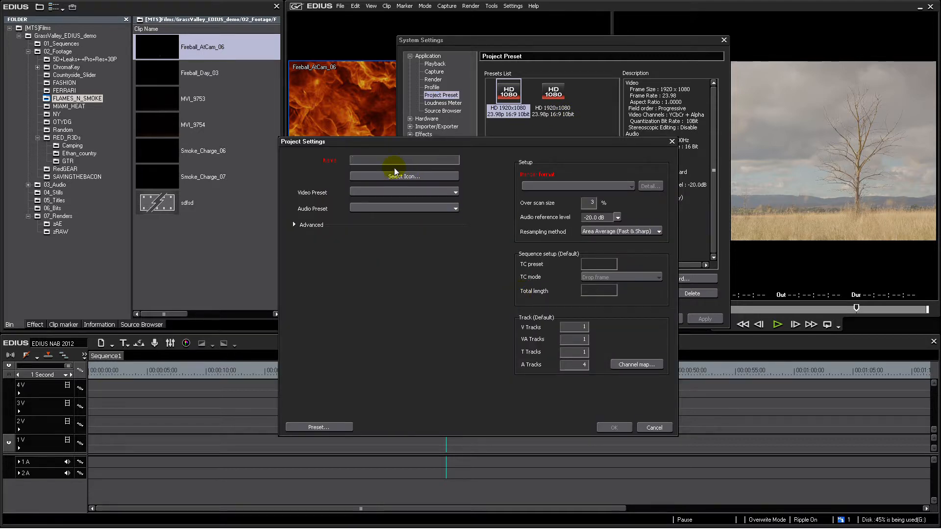
text(4k 24P)
- Assign the custom_w.psd icon to the 4k 24P preset
click(394, 176)
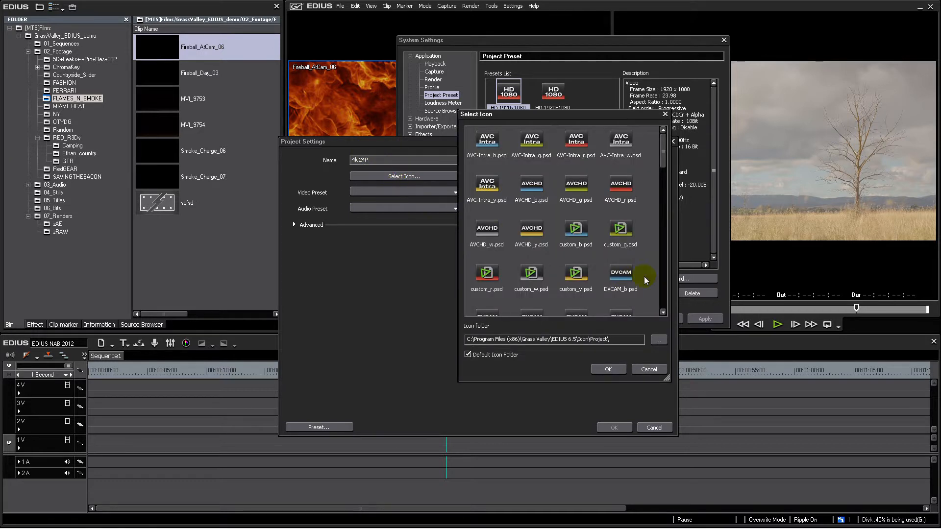
mouse_move(663, 154)
mouse_down()
mouse_move(664, 312)
mouse_move(659, 169)
mouse_up()
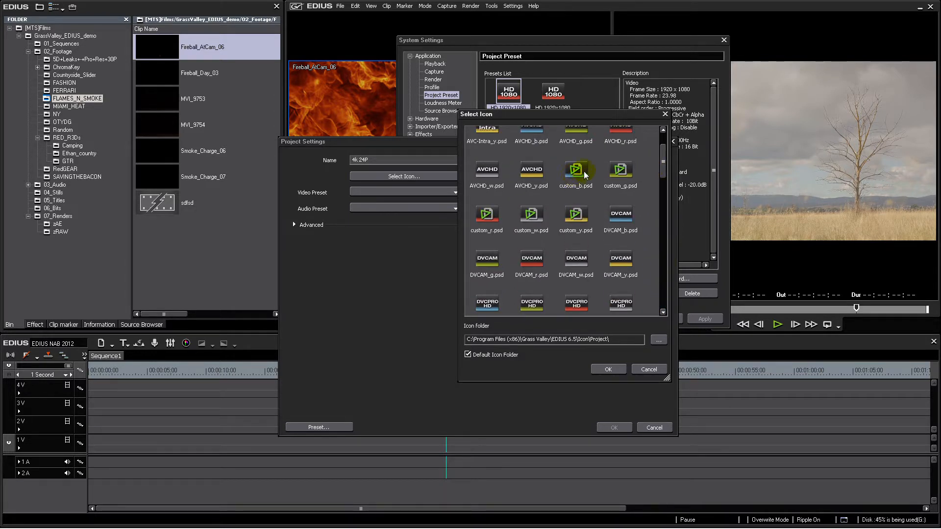
click(531, 215)
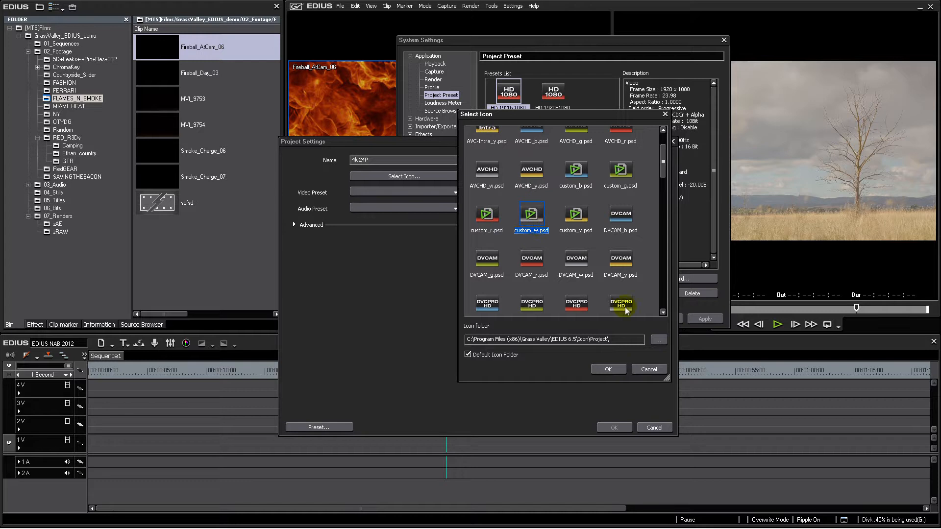
click(608, 371)
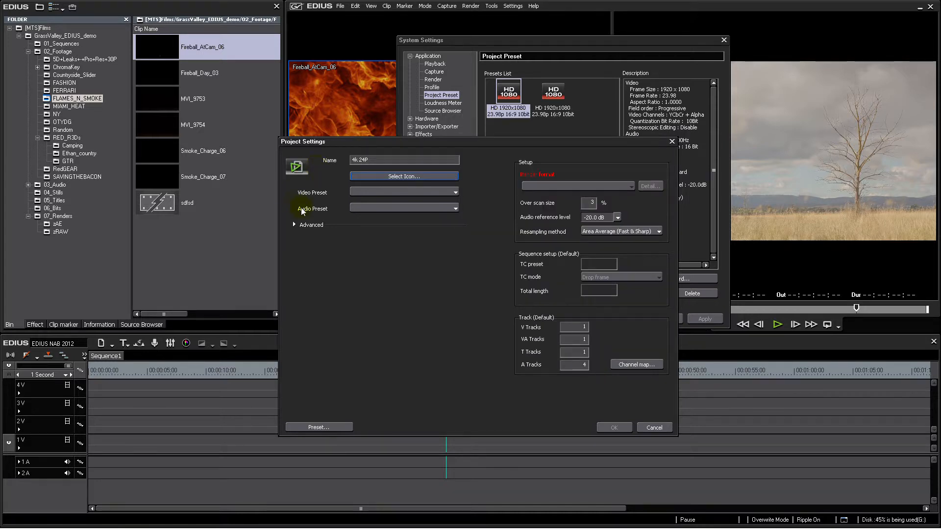
- Base the new preset on the HD 1920 x 1080 29.97p video preset and the 48kHz/2ch audio preset
click(374, 194)
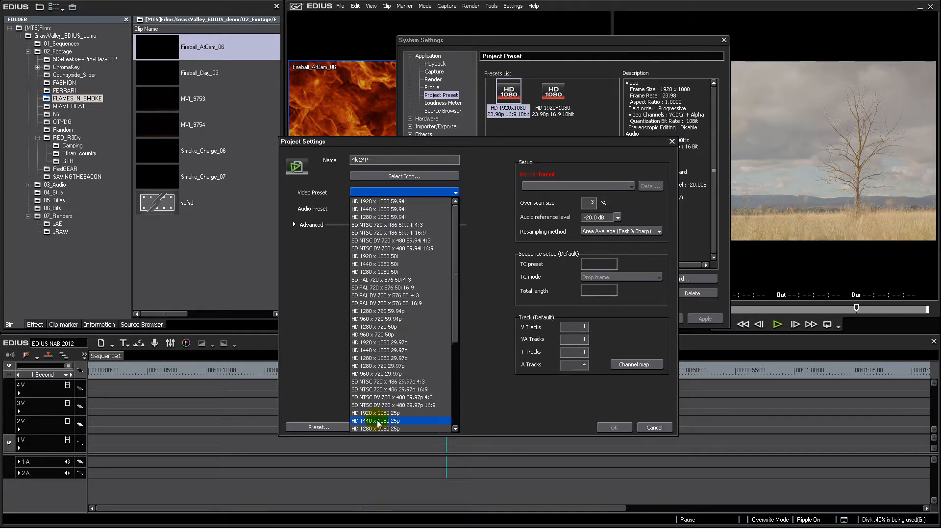
click(401, 201)
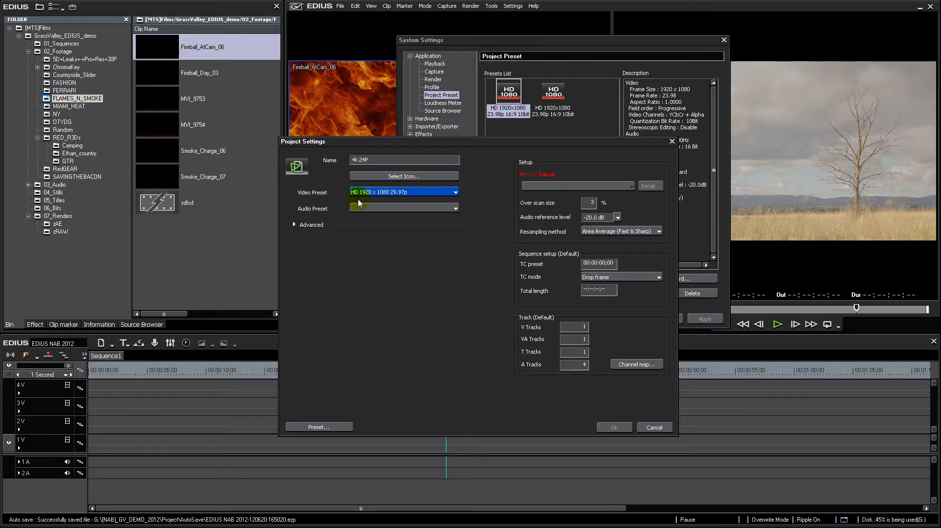
click(373, 210)
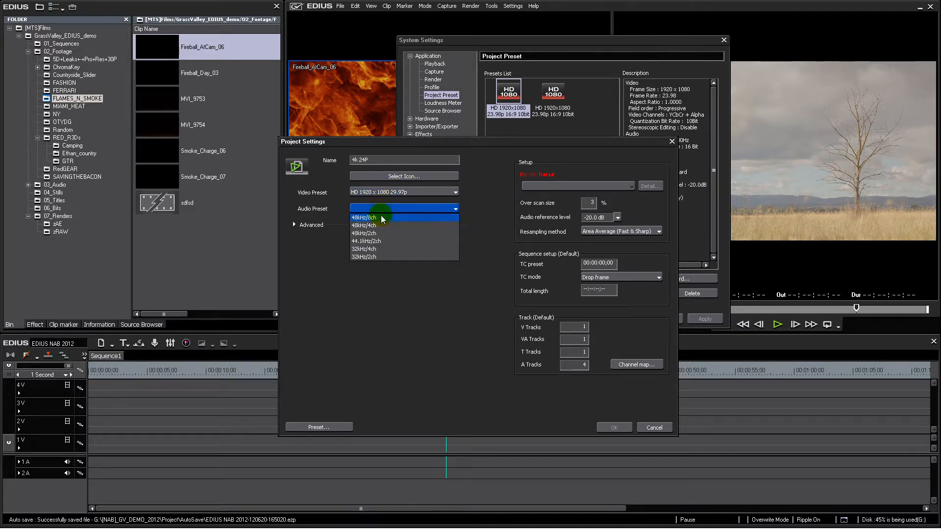
click(391, 233)
- Reveal the advanced preset settings and set a Custom frame size of 4096 x 2160
click(295, 226)
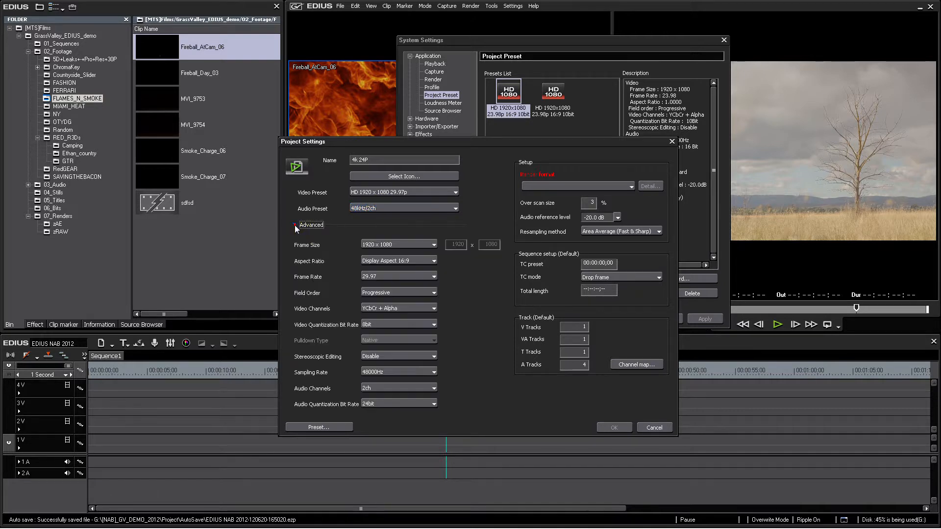
click(389, 244)
click(387, 351)
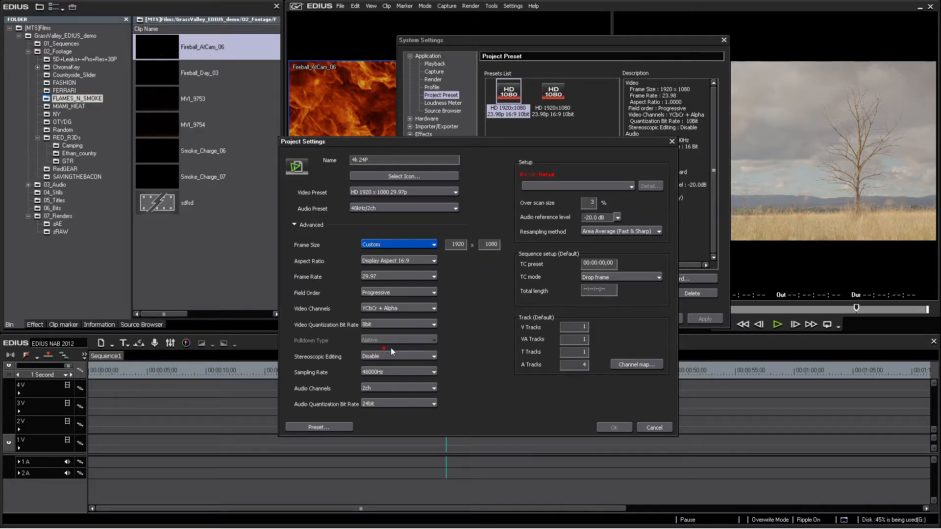
double_click(461, 244)
text(4096)
double_click(492, 244)
text(2160)
- Set the preset's aspect ratio to Pixel Aspect 1:1 and its frame rate to 23.98
click(388, 262)
click(384, 289)
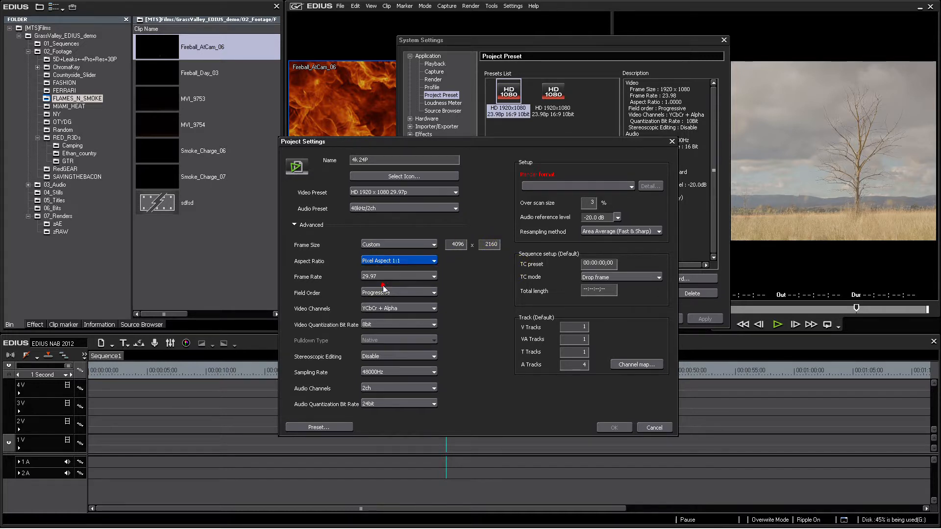
click(377, 275)
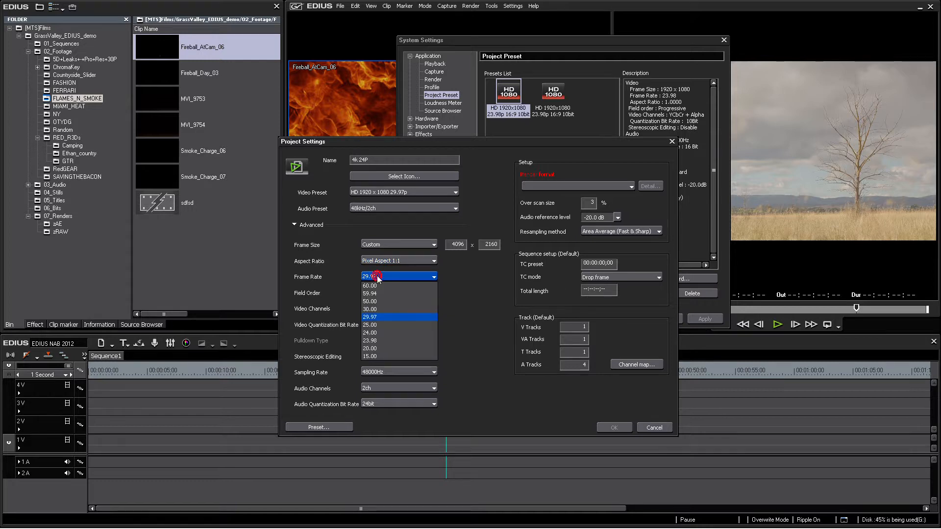
click(382, 341)
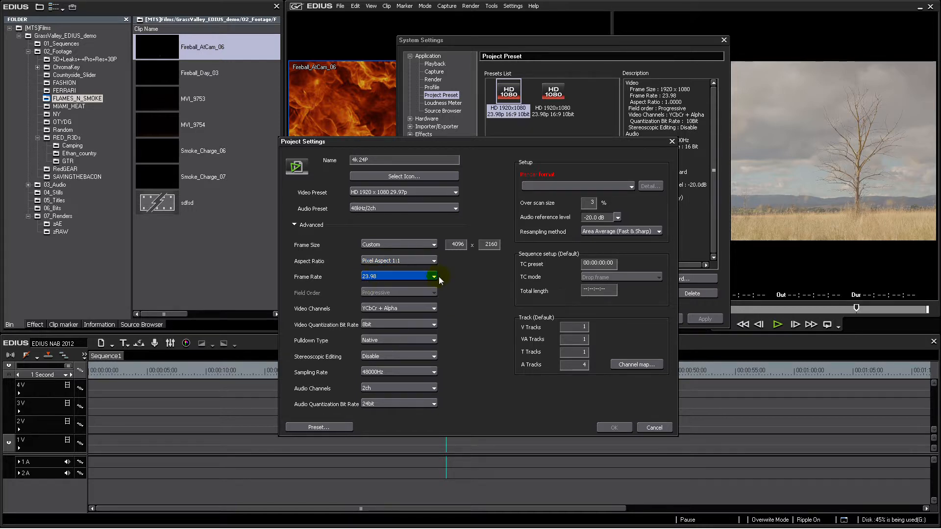
- Use YCbCr + Alpha video channels with 10bit video quantization and 16bit audio quantization for the preset
click(409, 309)
click(400, 316)
click(388, 326)
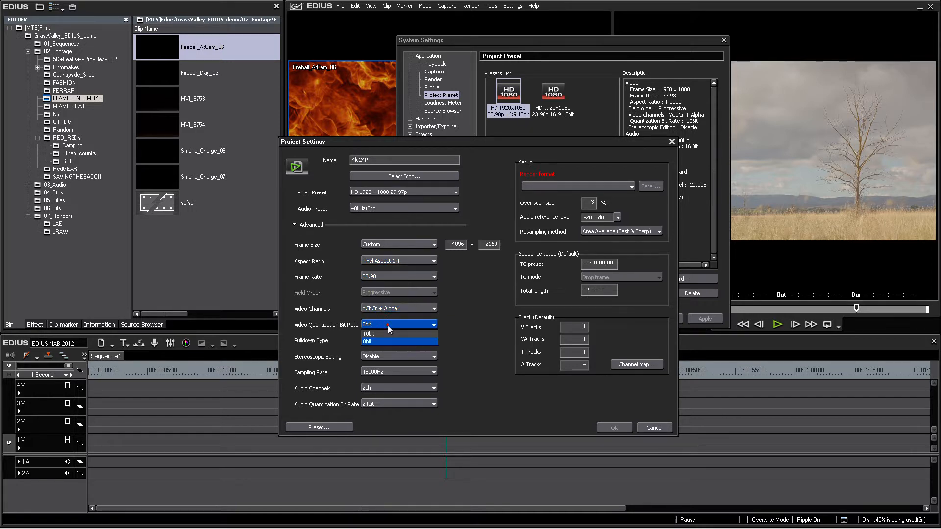
click(384, 335)
click(375, 403)
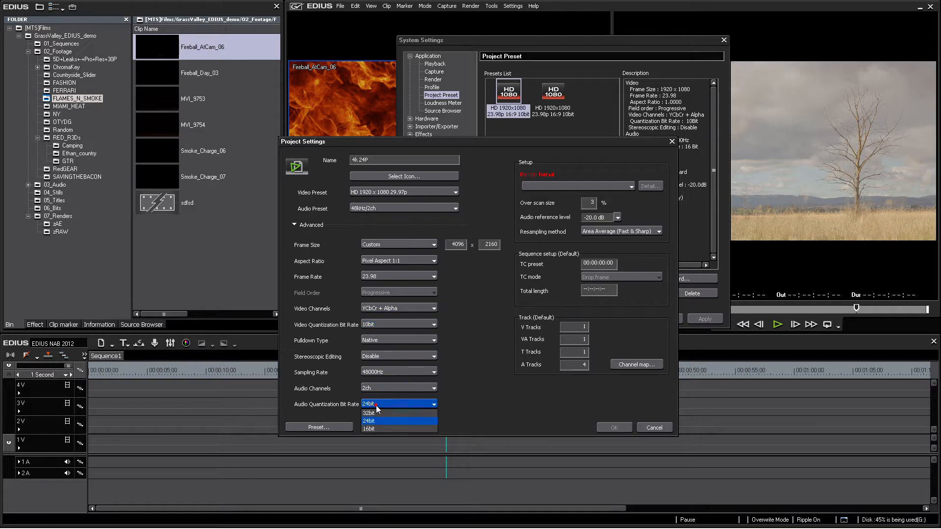
click(378, 427)
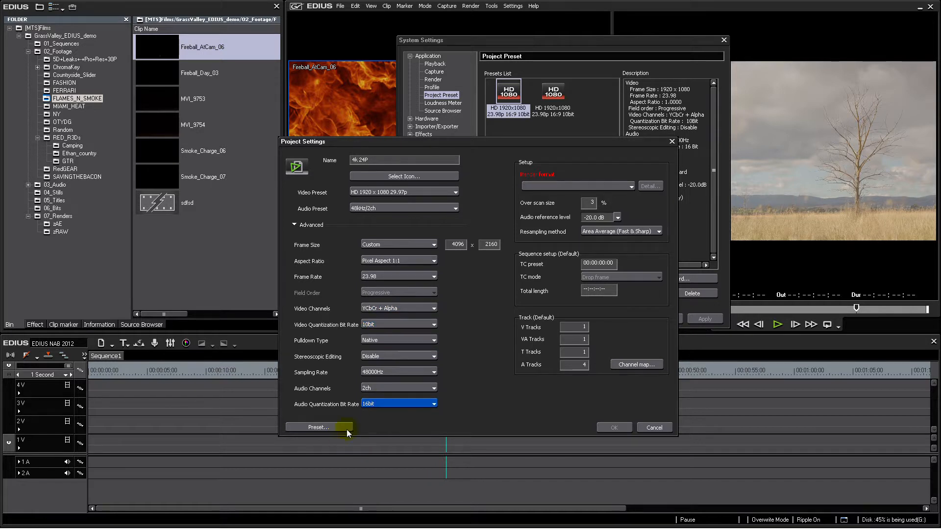
- Set the preset's over scan size to 0% and choose Area Average (Fast & Sharp) as the resampling method
click(588, 205)
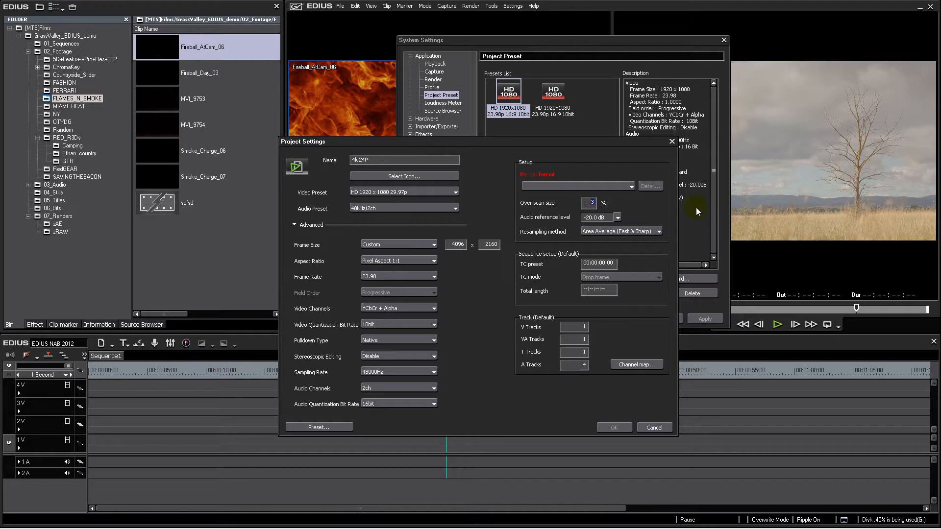
click(630, 230)
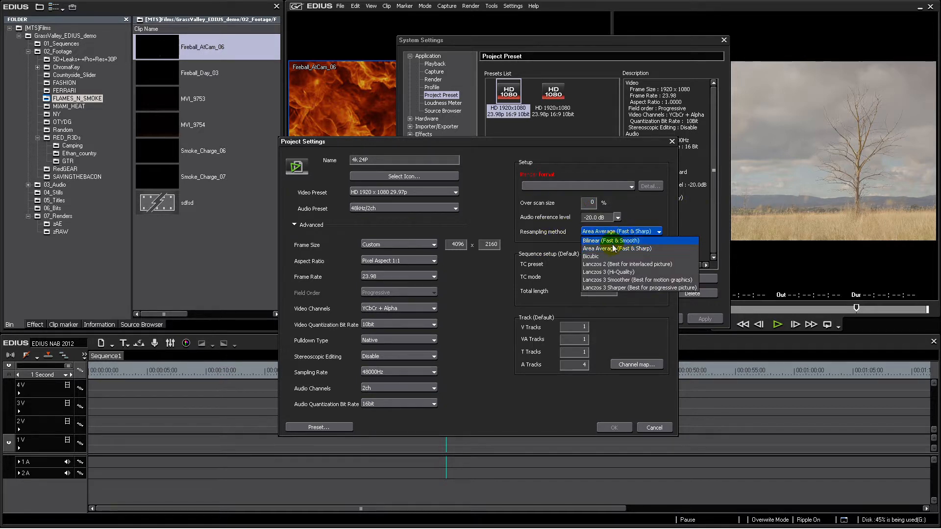
click(635, 248)
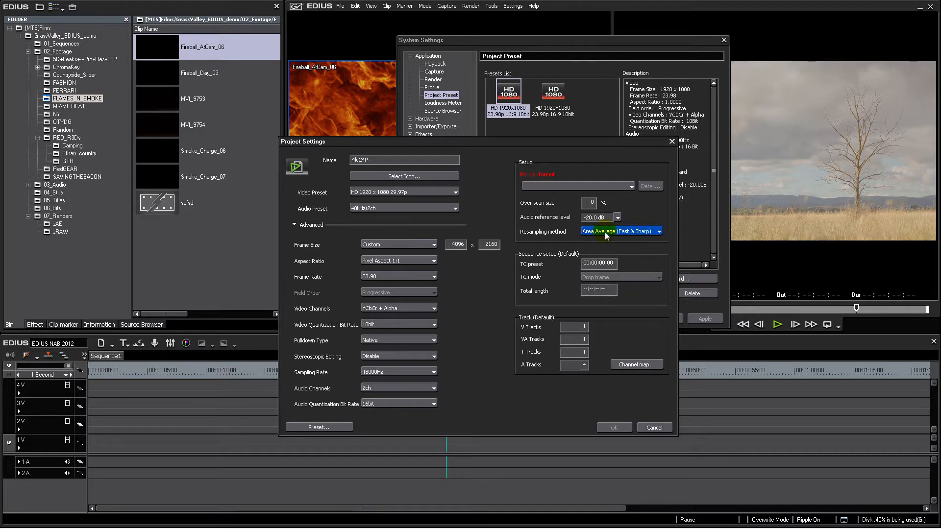
- Set the preset's default tracks to 2 V tracks, 0 VA tracks and 0 T tracks
drag(578, 338, 725, 337)
text(0)
drag(579, 356, 678, 361)
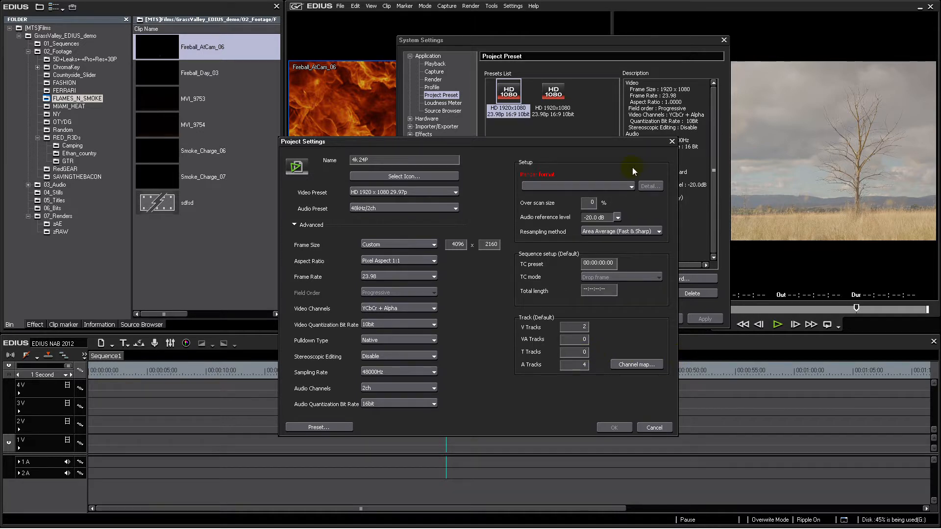
- Choose Canopus HQX Standard as the render format and save the 4k 24P preset
click(617, 187)
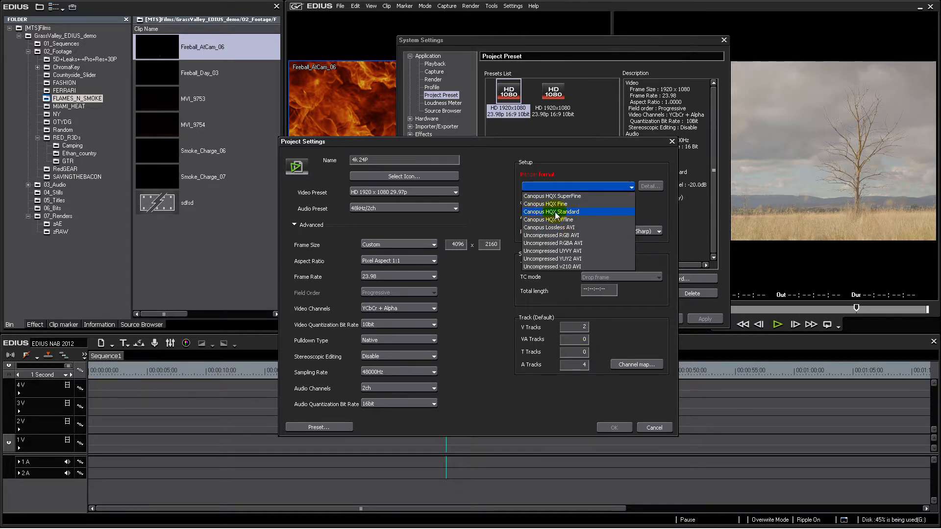
click(538, 215)
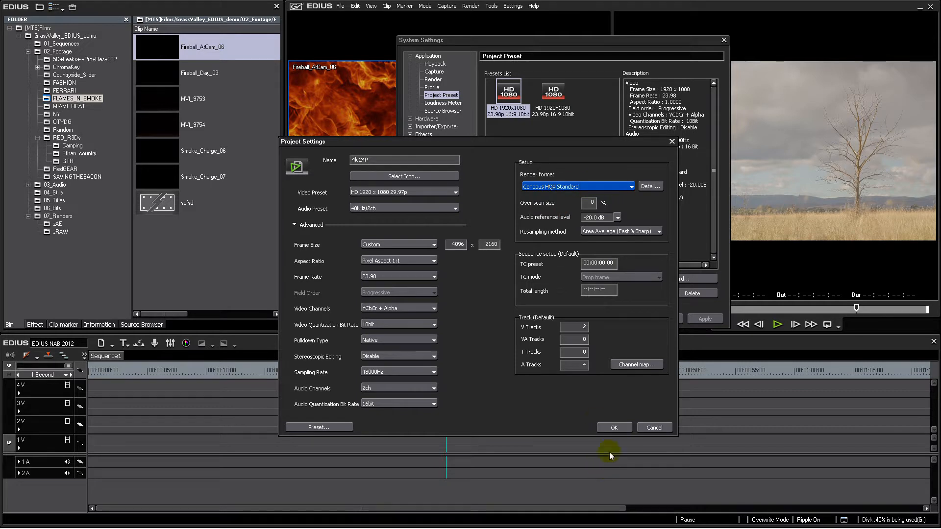
click(612, 427)
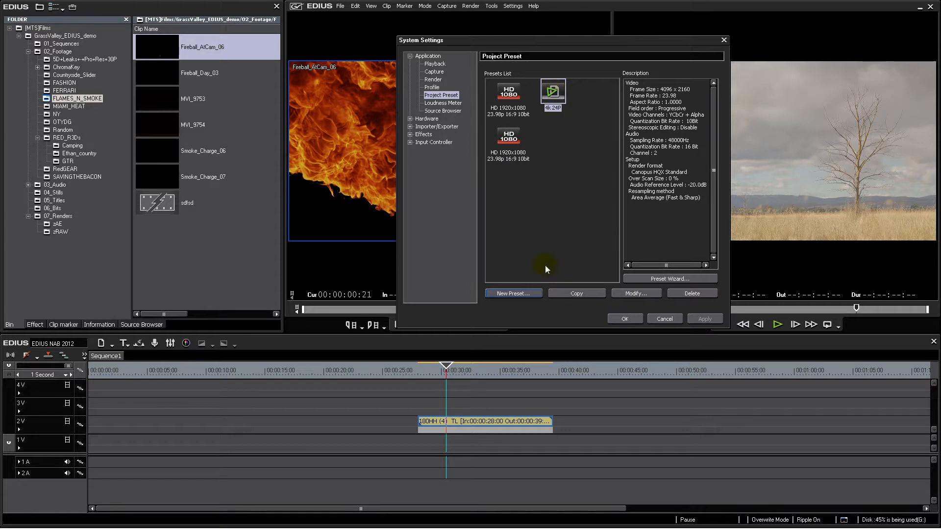
- Duplicate the 4k 24P preset and rename the copy 1080 24P
click(572, 292)
click(512, 140)
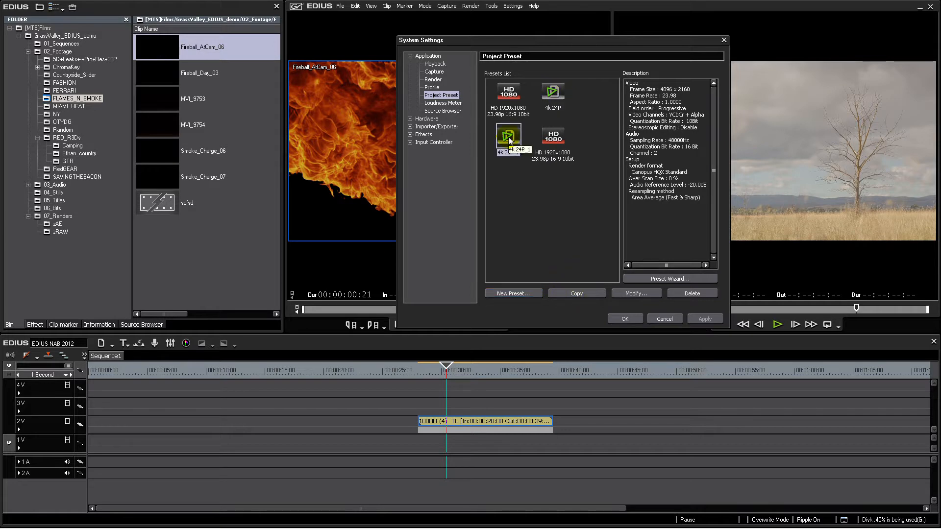
click(635, 294)
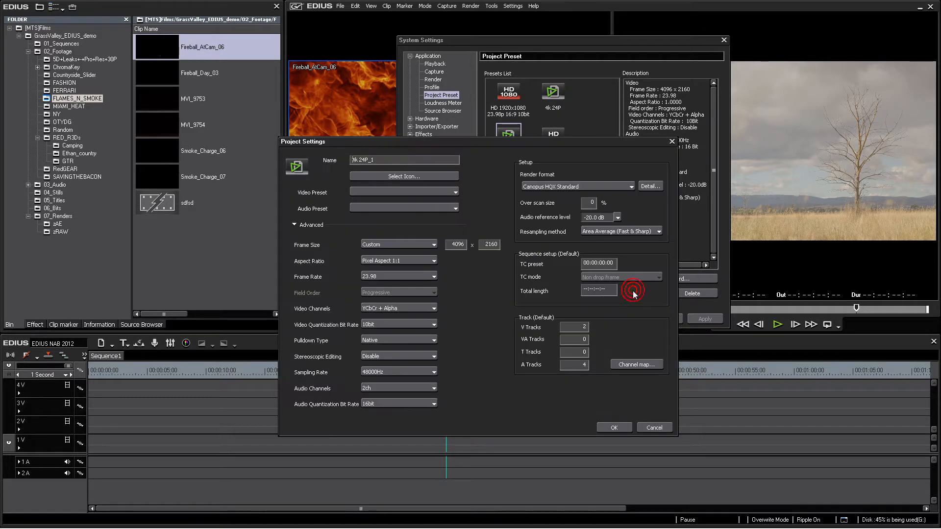
double_click(354, 160)
text(1090)
key(BackSpace)
key(BackSpace)
text(80p)
key(BackSpace)
- Assign the custom_g.psd icon to the 1080 24P preset
click(359, 175)
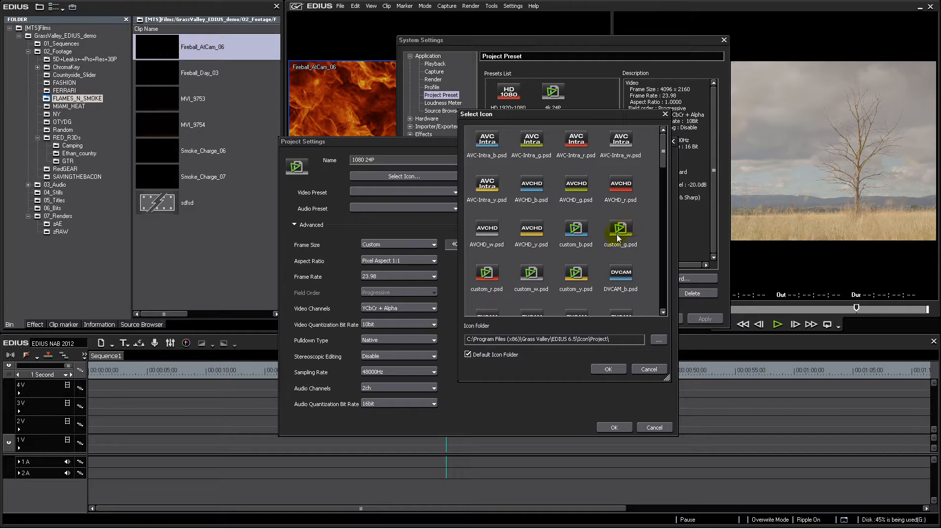
click(626, 230)
click(613, 371)
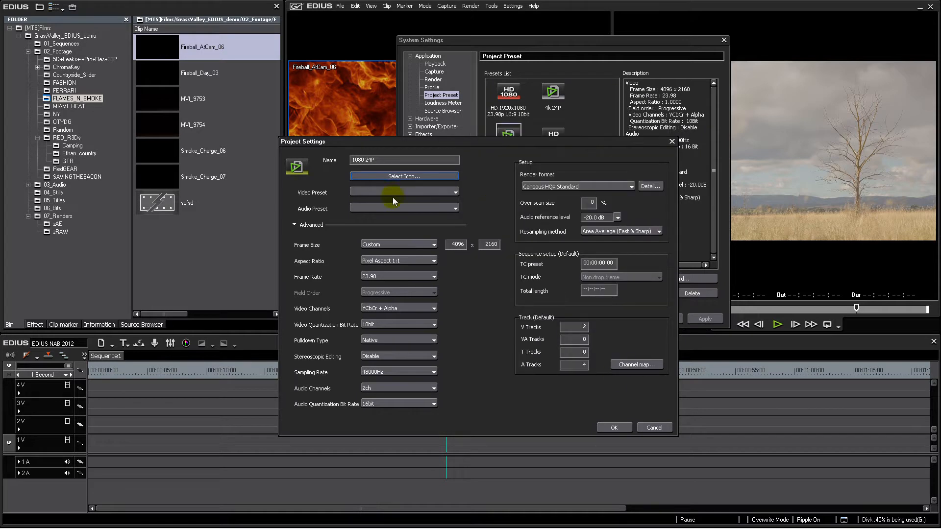
- Set the 1080 24P preset to a 1920 x 1080 frame size with Display Aspect 16:9 and save it
click(389, 245)
click(387, 254)
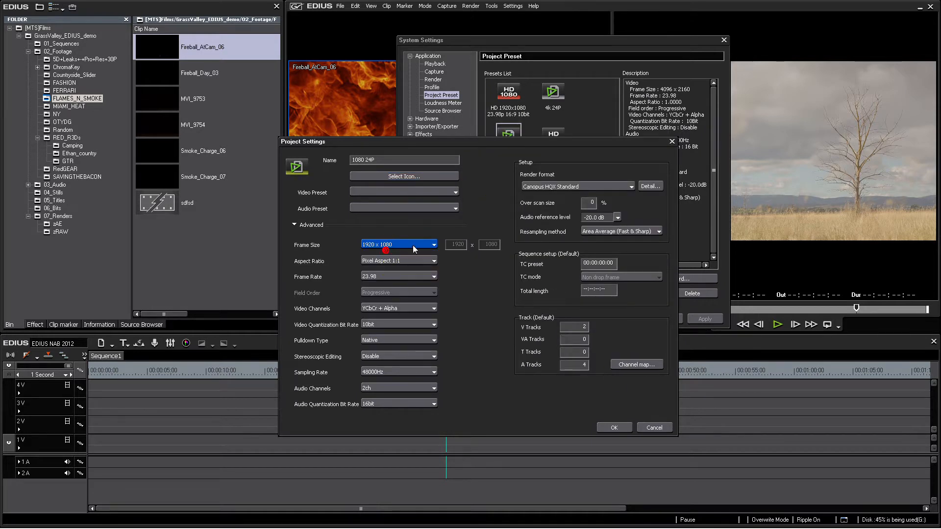
click(406, 260)
click(407, 272)
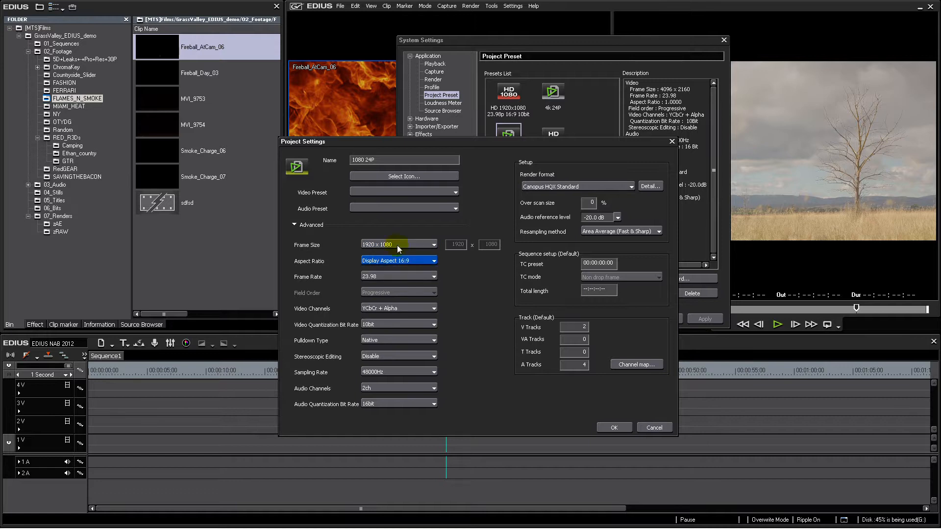
click(624, 428)
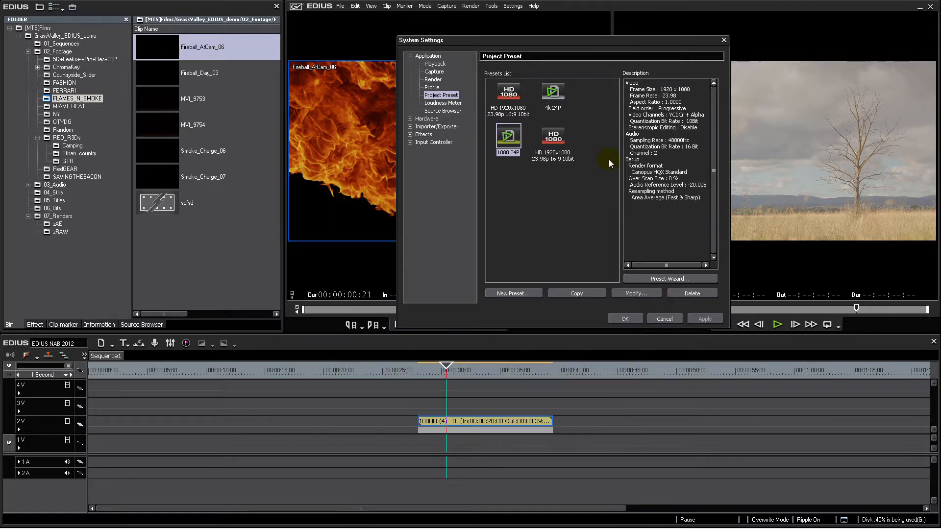
- Check the descriptions of the 4k 24P and 1080 24P presets and accept the system settings
click(541, 96)
click(510, 138)
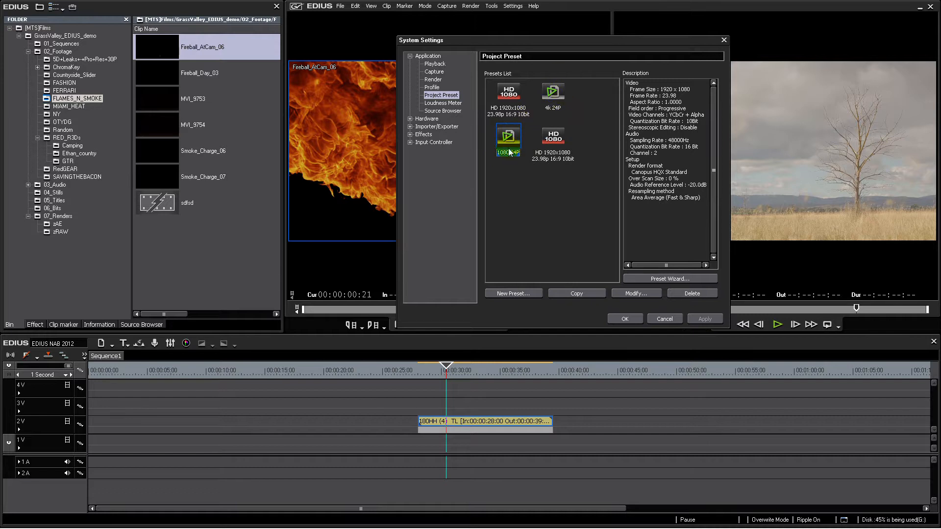
click(624, 319)
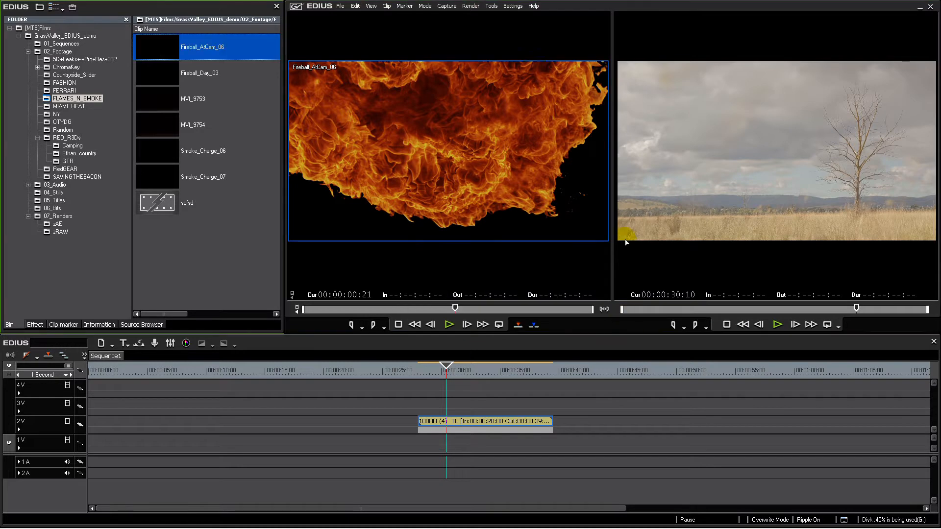
- Open the project settings and check the options of the current setting
click(512, 5)
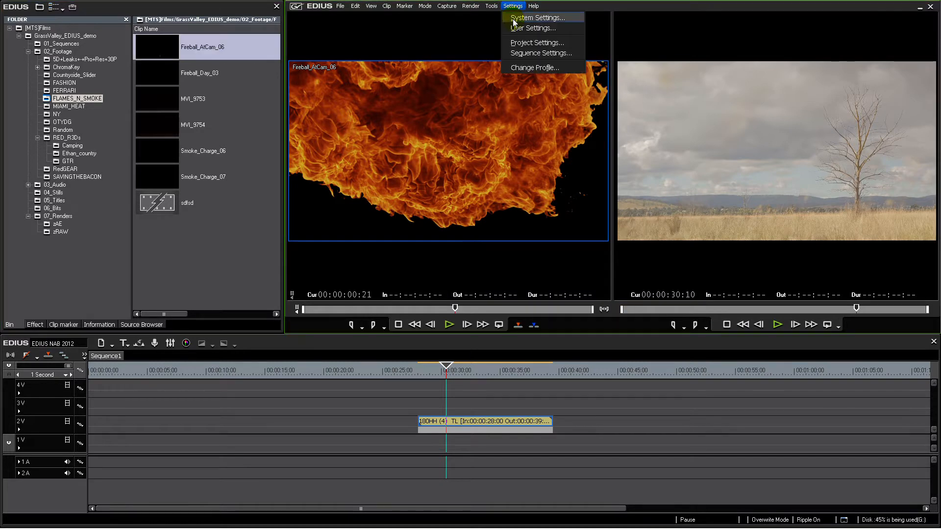
click(537, 43)
click(389, 264)
click(432, 261)
click(388, 263)
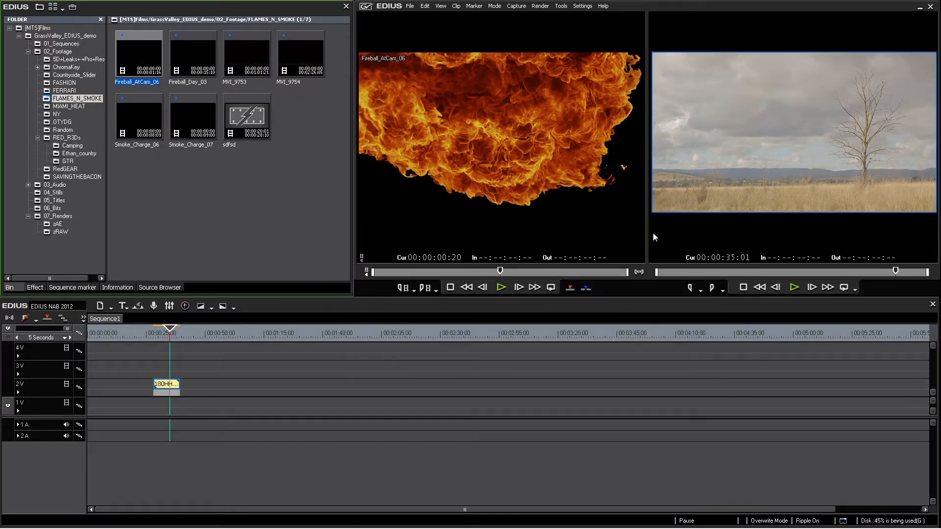
- Browse the FERRARI, ChromaKey, 5D Leaks, Countryside_Slider and OTYDG bins for suitable demo footage
click(225, 208)
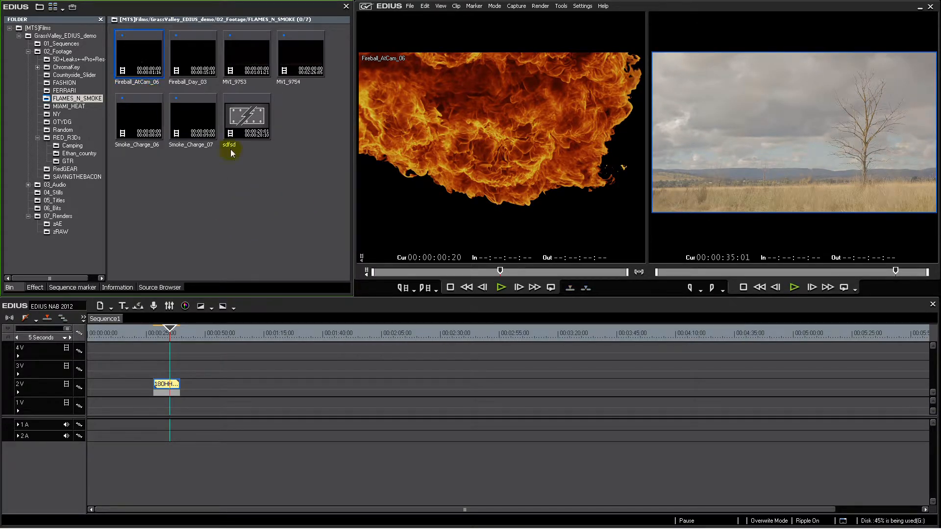
click(71, 90)
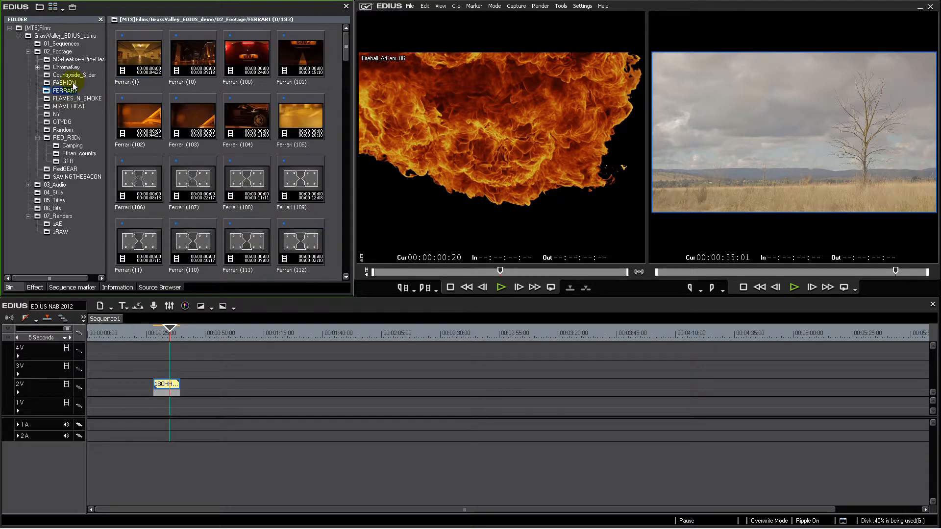
click(65, 68)
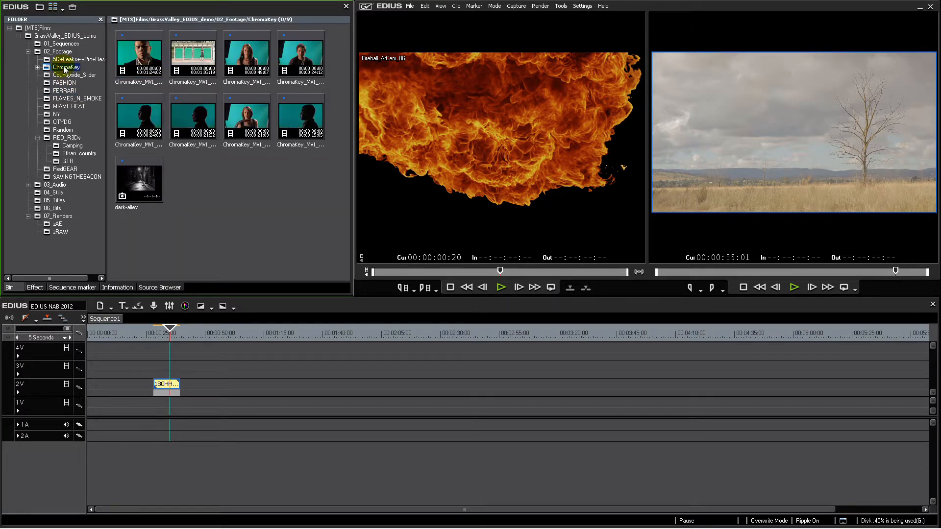
click(60, 55)
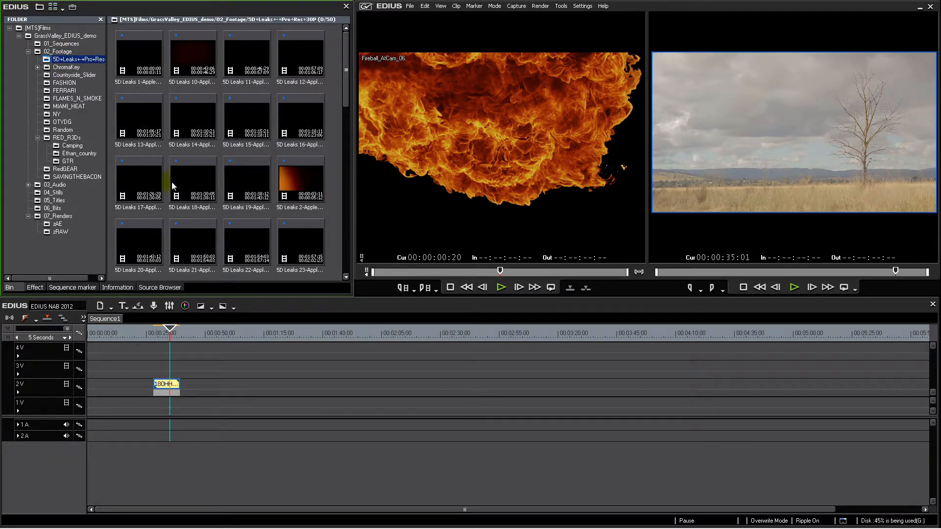
click(65, 74)
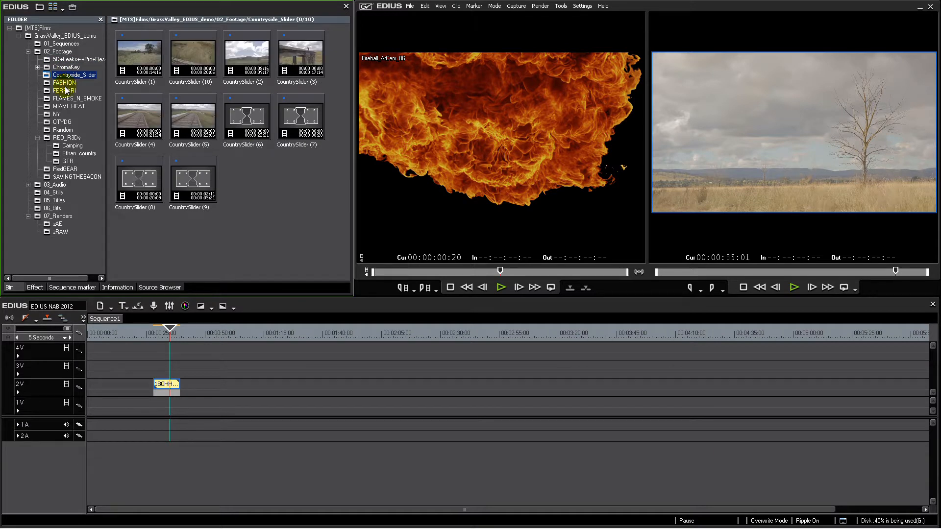
click(62, 122)
- Preview the first clip of the SAVINGTHEBACON bin at about 00:00:15:16 and place it on track 2V at about 00:02:10:00
click(74, 176)
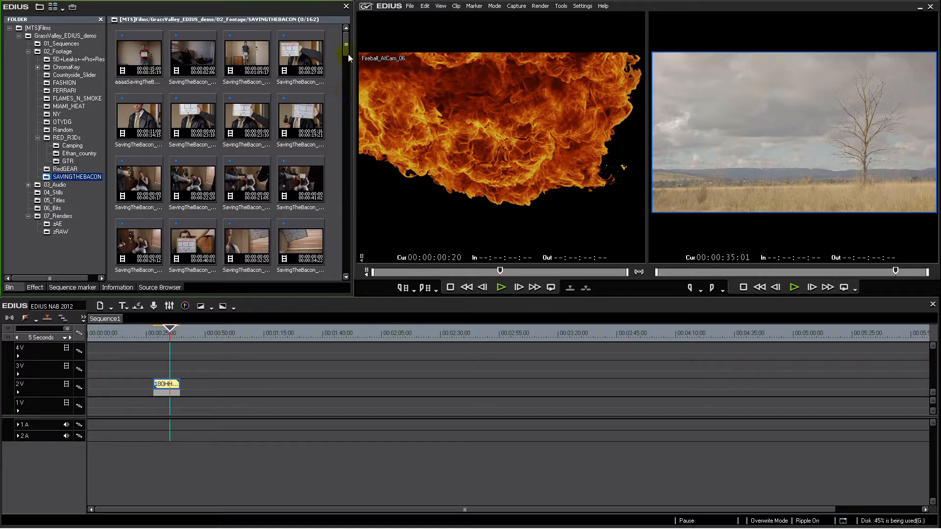
mouse_move(347, 55)
mouse_down()
mouse_move(347, 105)
mouse_move(347, 44)
mouse_move(346, 60)
mouse_up()
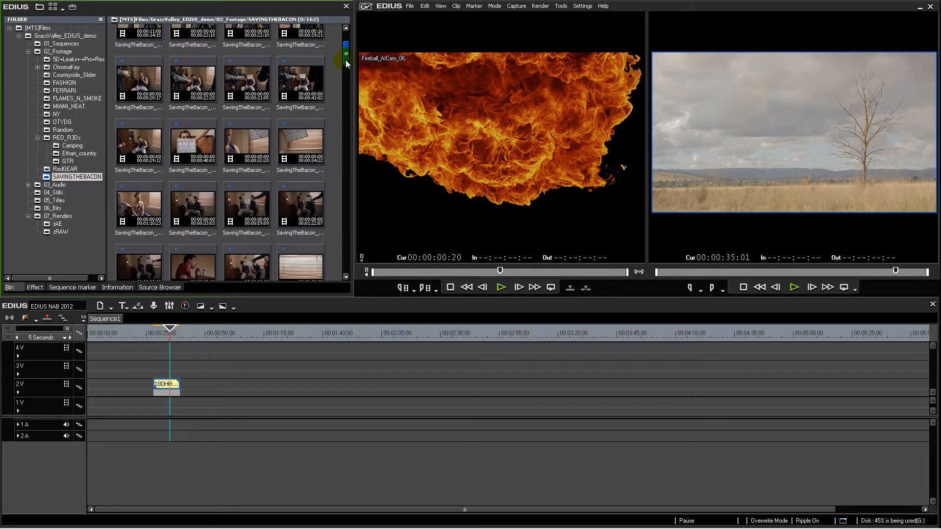
scroll(238, 162, up, 2)
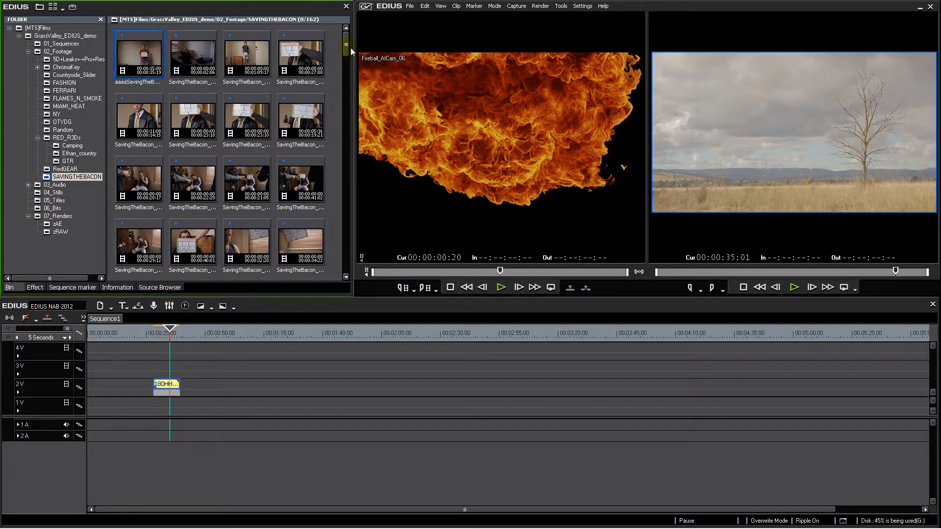
drag(347, 49, 195, 59)
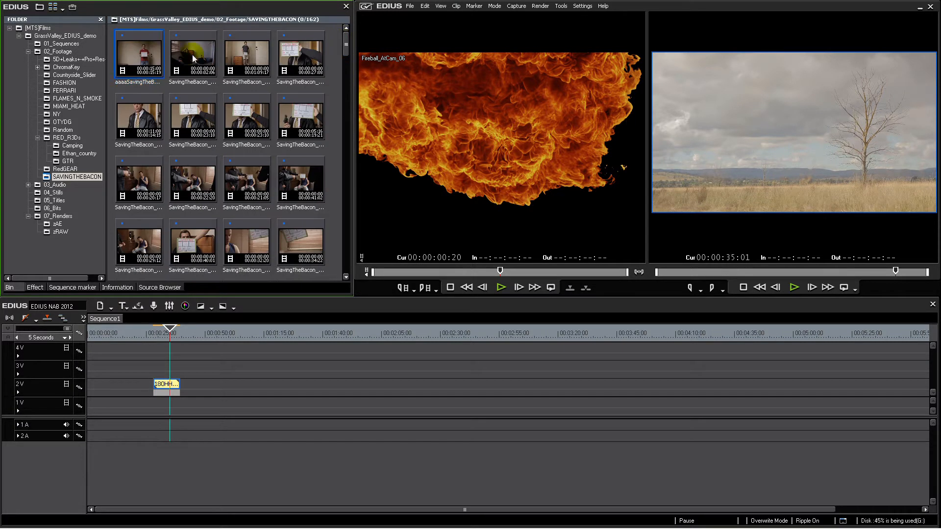
double_click(147, 69)
drag(411, 275, 546, 273)
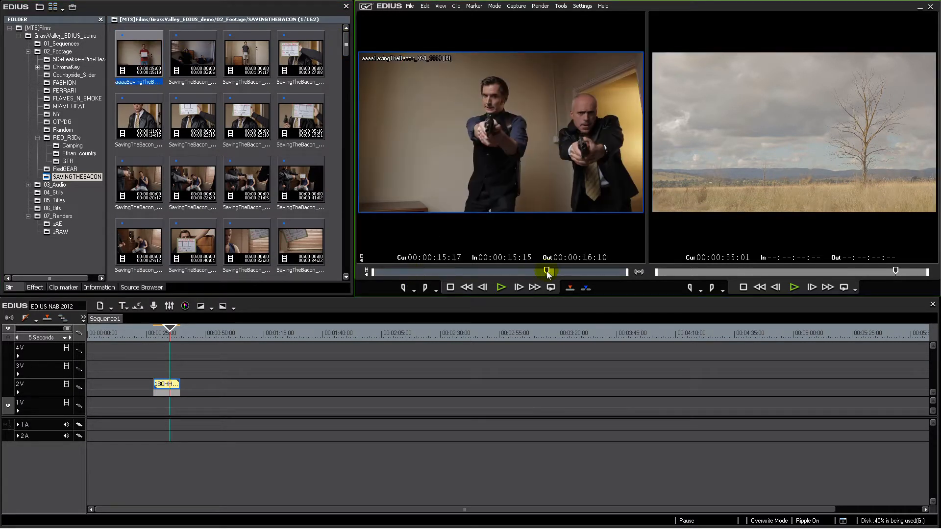
drag(505, 193, 394, 384)
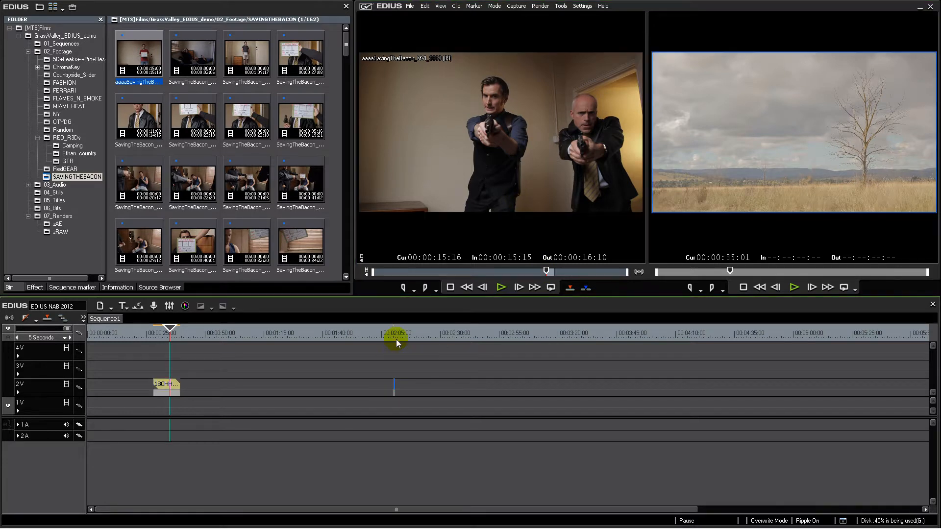
- Move the timeline playhead to the start of the SavingTheBacon clip at 00:02:10:00 and select the clip
click(394, 337)
scroll(400, 355, up, 1)
scroll(400, 356, up, 5)
mouse_move(410, 334)
mouse_down()
mouse_move(499, 338)
mouse_move(397, 344)
mouse_up()
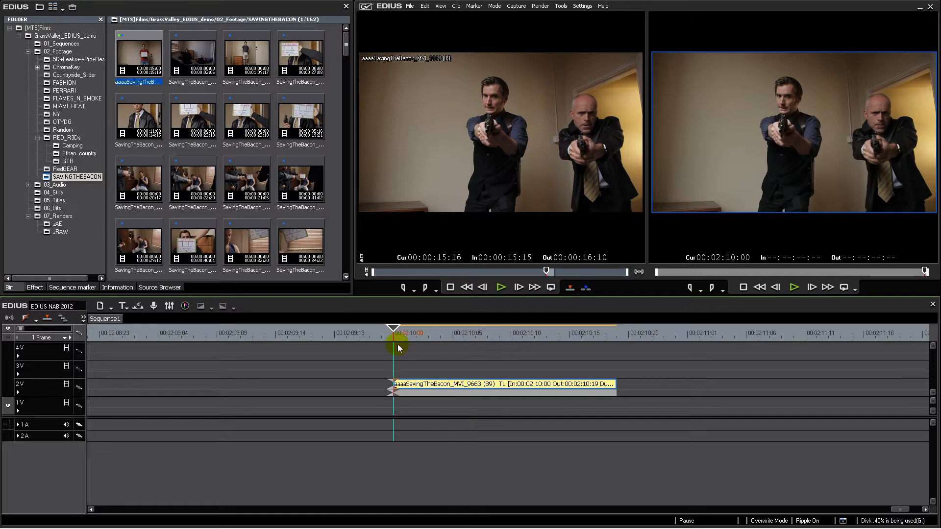
click(433, 384)
click(780, 139)
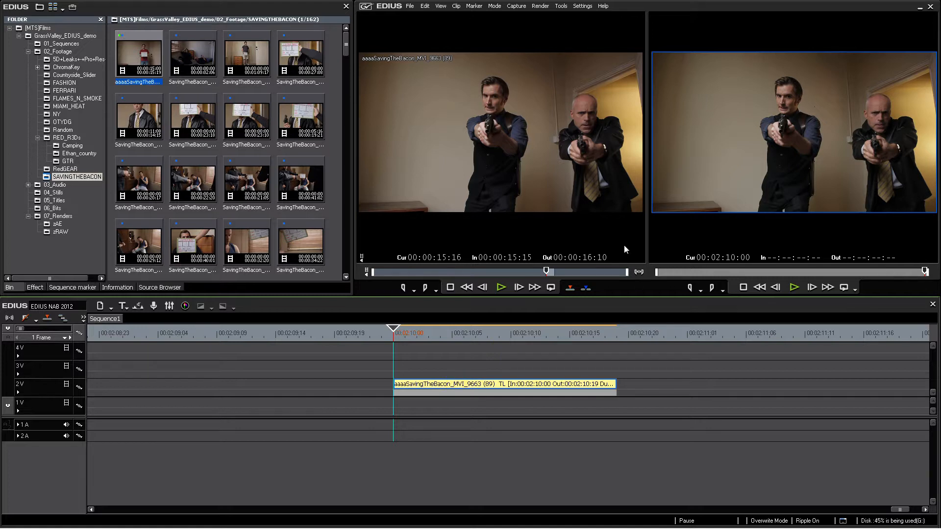
click(495, 384)
- Check the video quantization bit rate in the current project settings and accept them
click(582, 6)
click(595, 43)
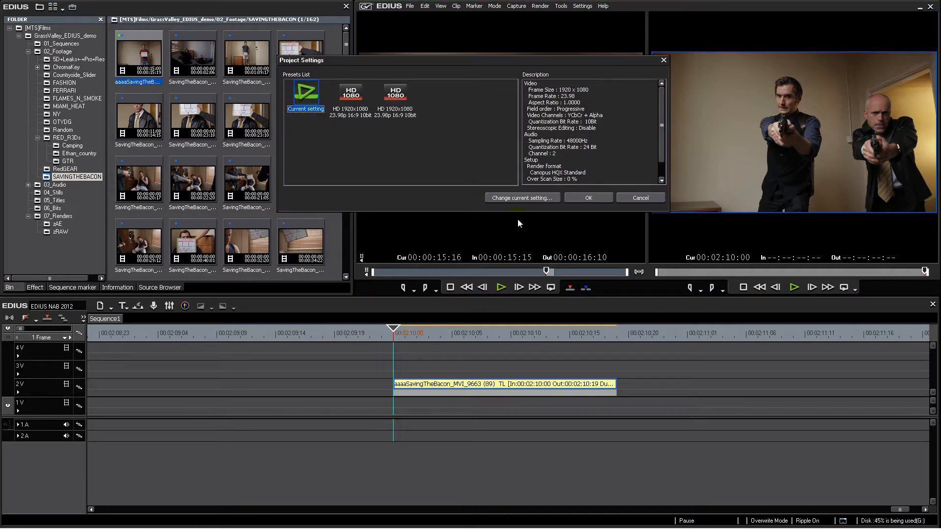
click(521, 198)
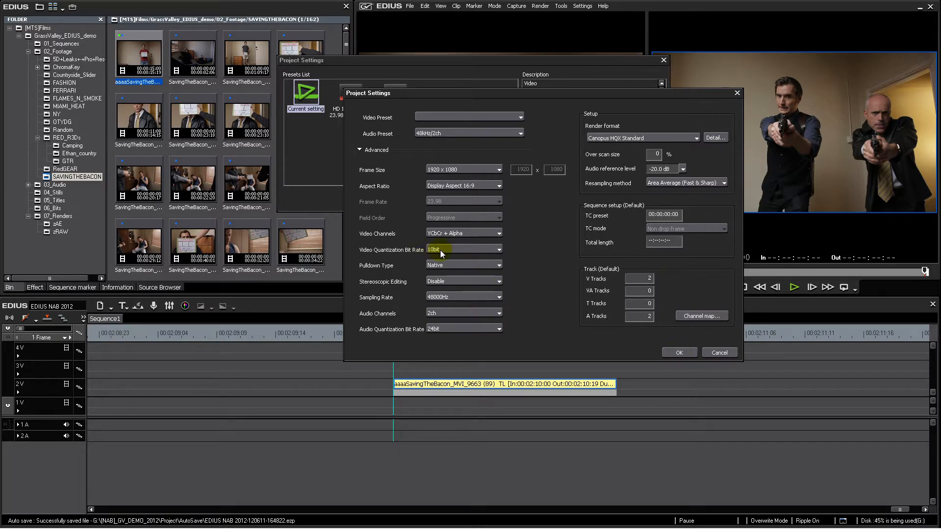
click(683, 352)
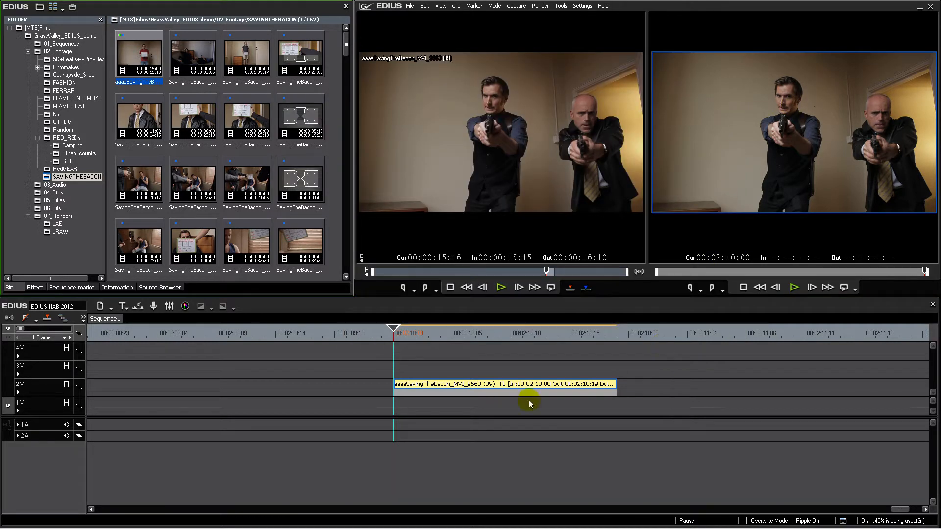
- Apply the YUV Curve color correction filter to the SavingTheBacon clip on track 2V
click(494, 386)
click(34, 287)
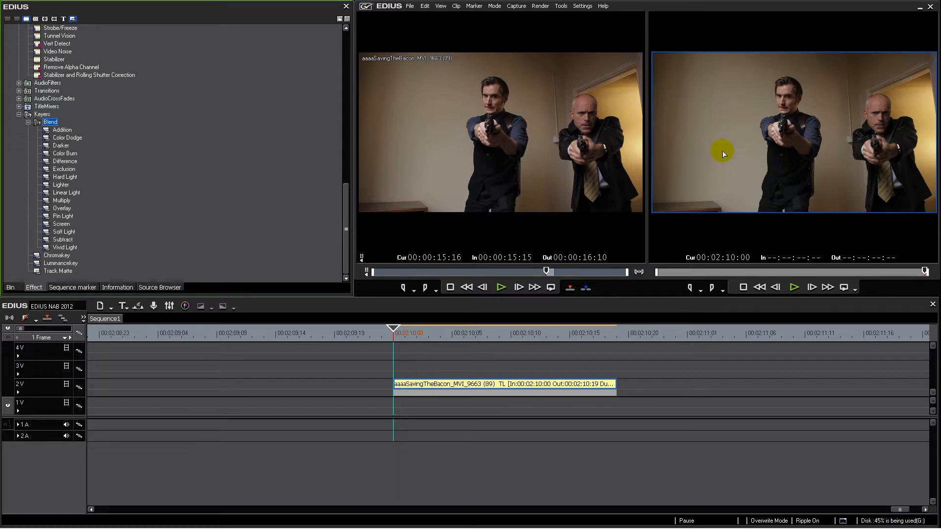
drag(348, 230, 346, 80)
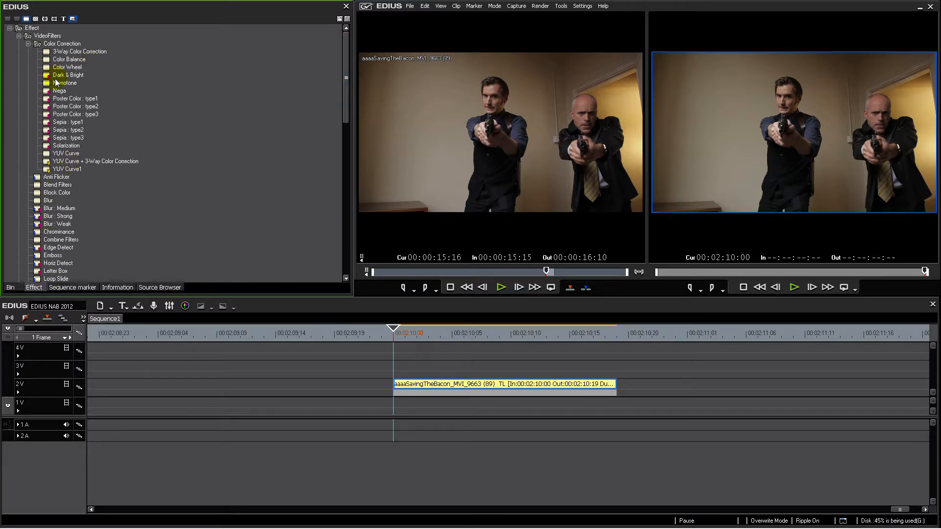
drag(68, 156, 447, 393)
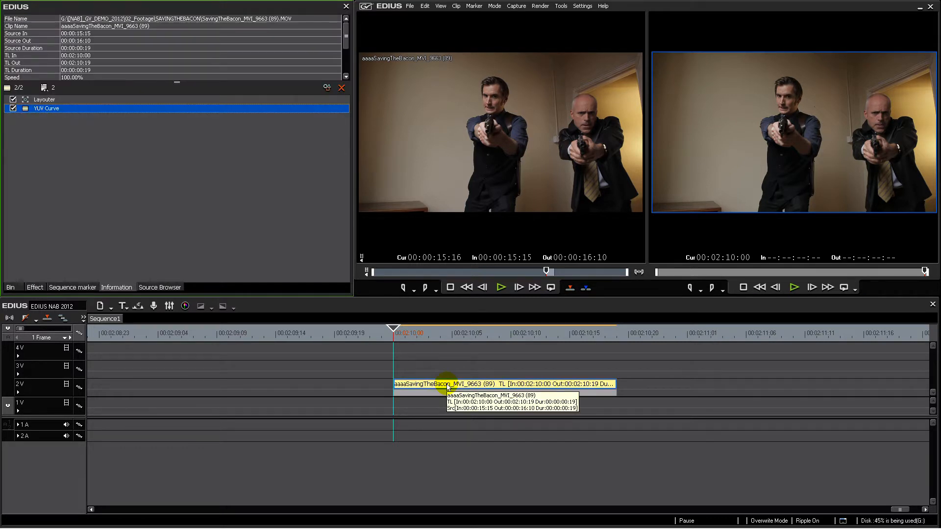
click(446, 385)
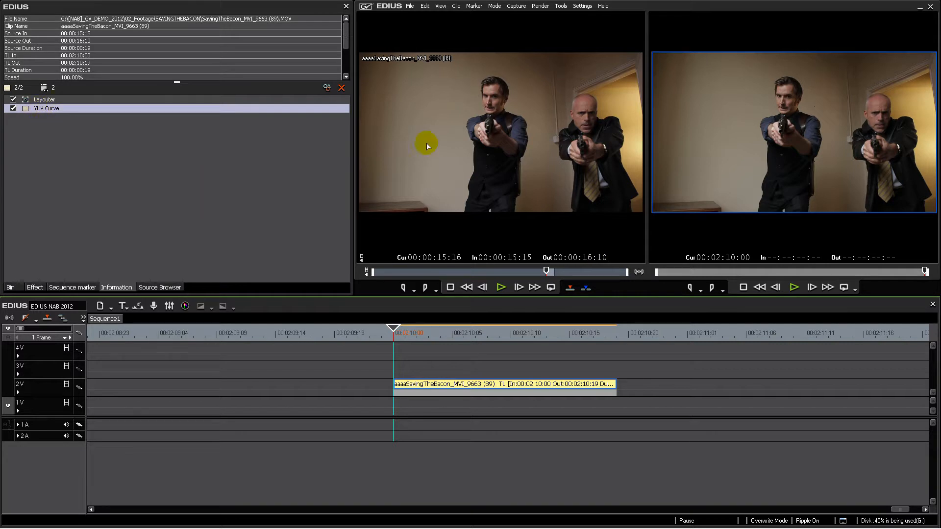
- Choose the video quantization bit rate in the current project settings and accept the settings
click(574, 6)
click(592, 41)
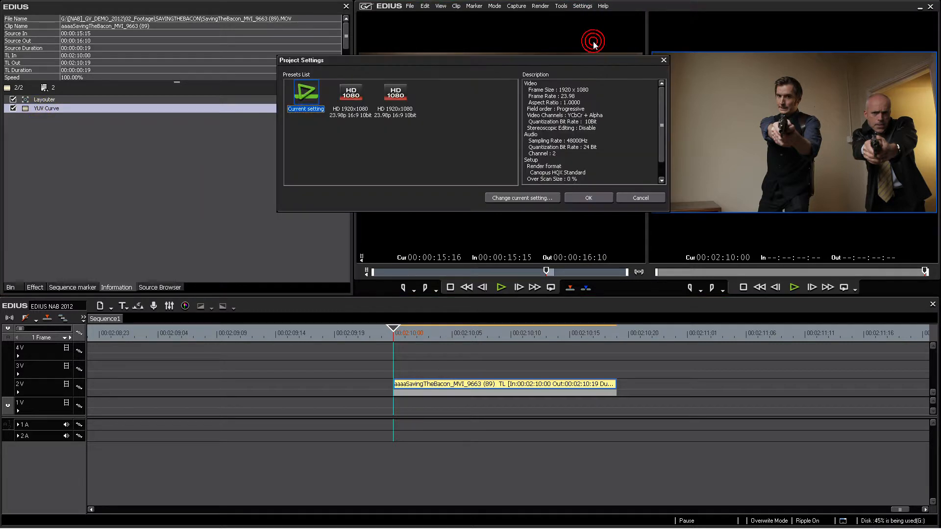
click(523, 197)
click(451, 248)
click(449, 257)
click(680, 355)
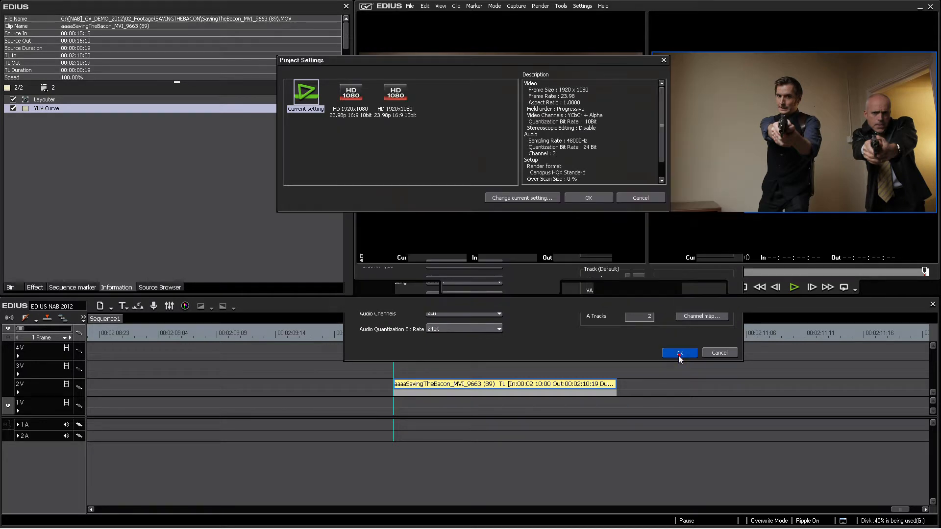
click(678, 355)
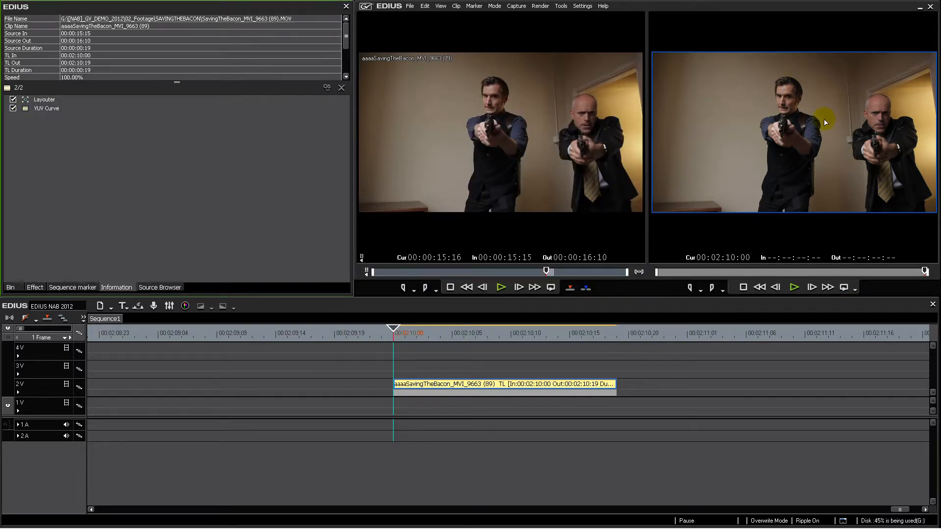
click(421, 385)
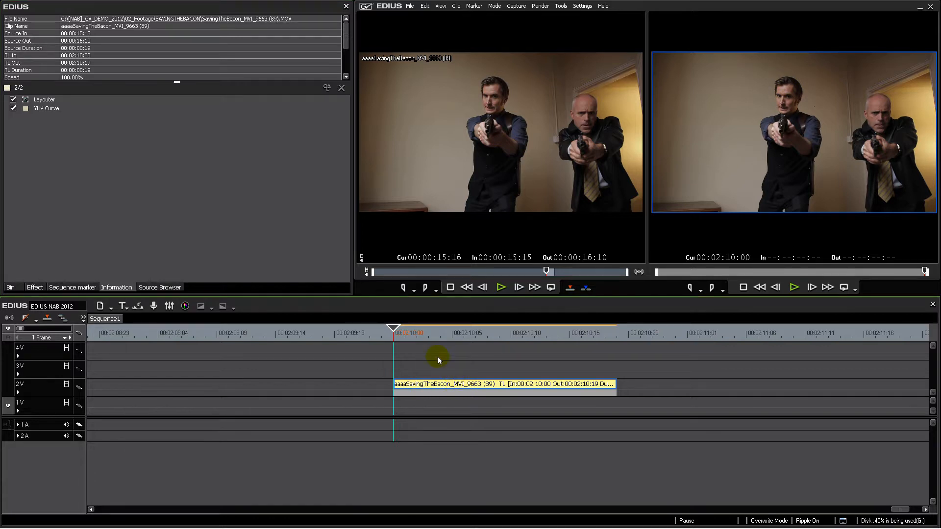
click(447, 386)
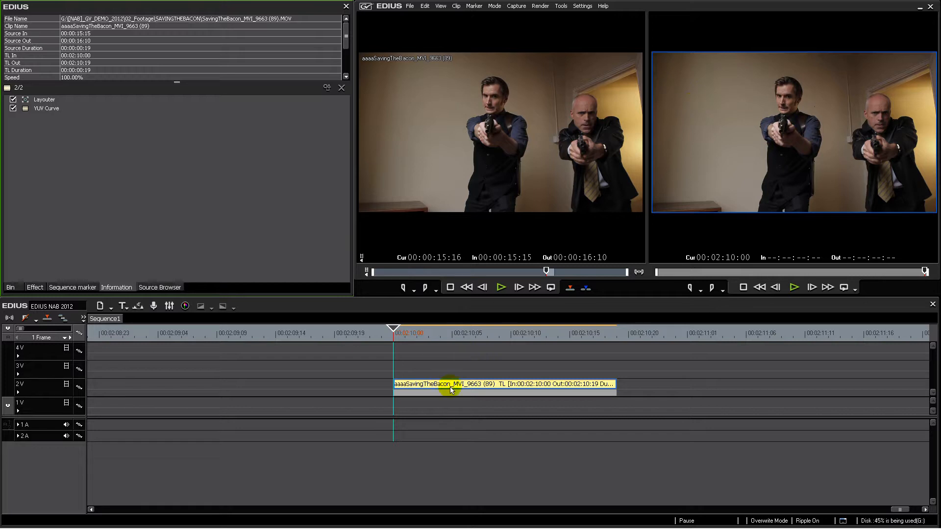
click(82, 137)
double_click(41, 110)
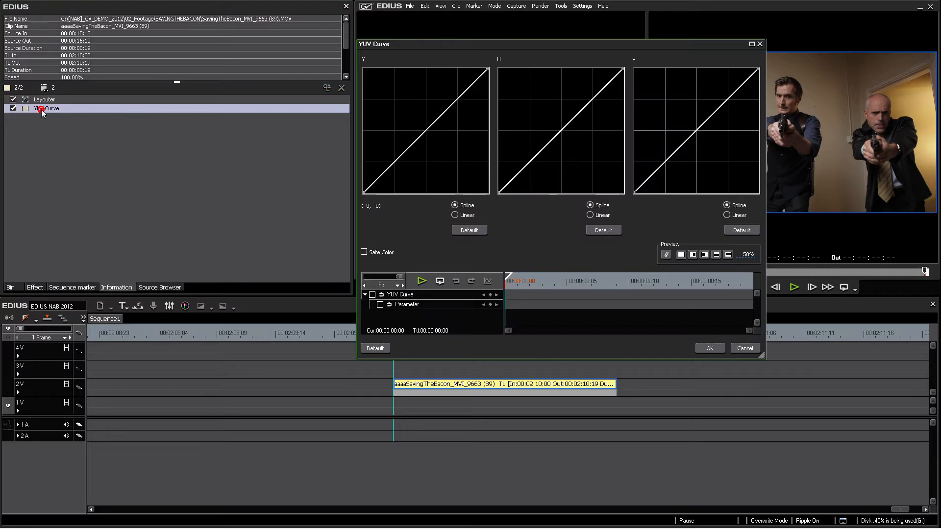
drag(689, 42, 393, 70)
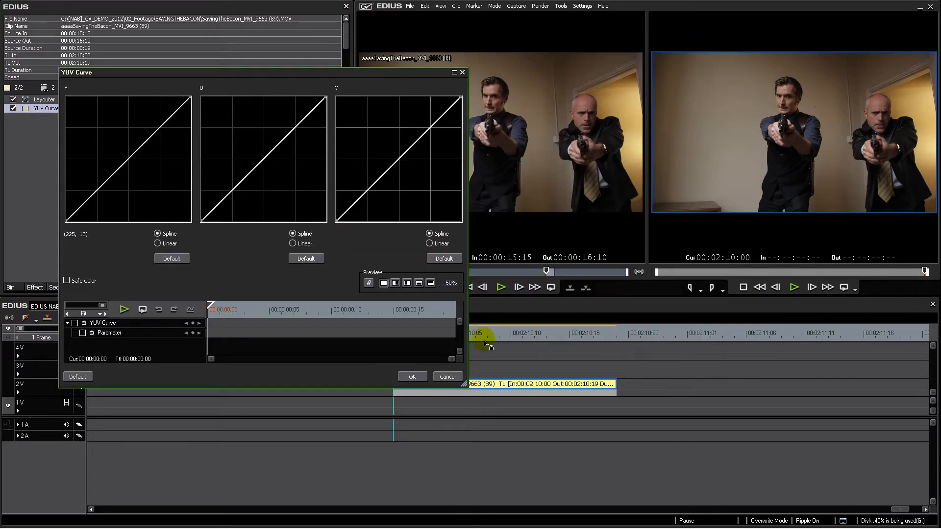
click(446, 377)
- Enlarge the sequence monitor and open the clip's YUV Curve settings, placed so the actors' faces stay uncovered
drag(352, 209, 171, 219)
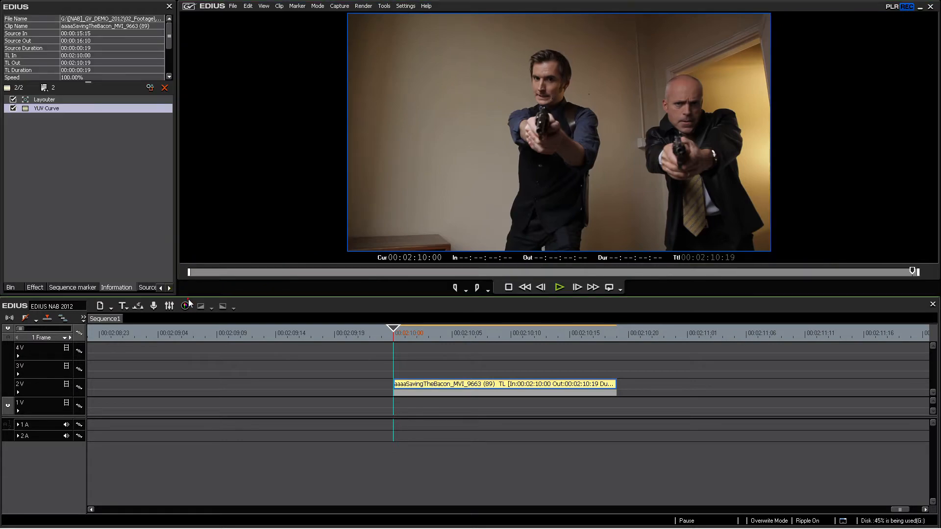
drag(192, 294, 192, 378)
double_click(45, 105)
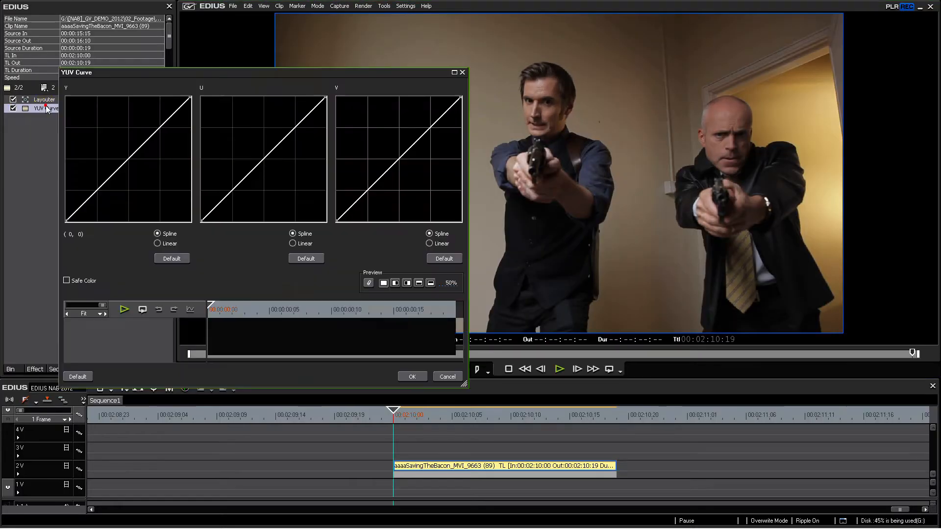
drag(324, 71, 388, 216)
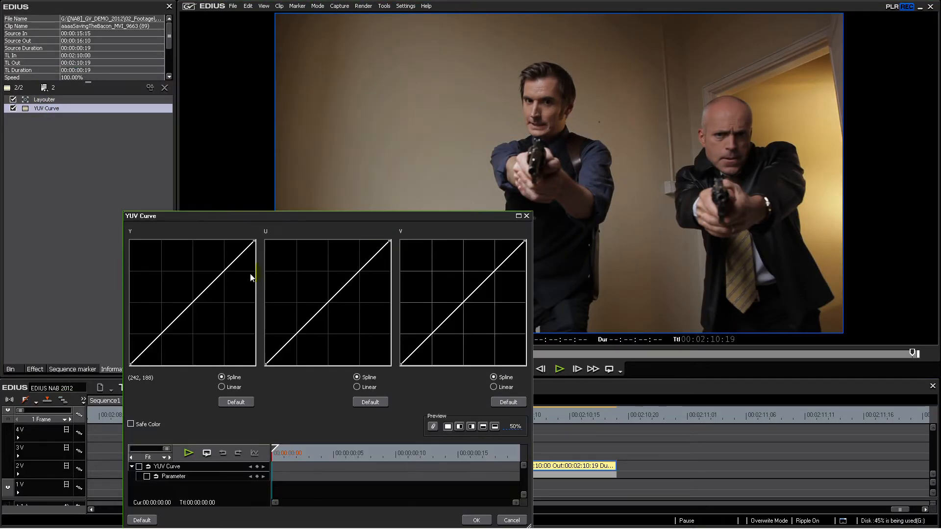
- Shape the filter's Y curve into a contrast-boosting S with a raised highlight point and a lowered shadow point
click(221, 265)
drag(157, 327, 156, 352)
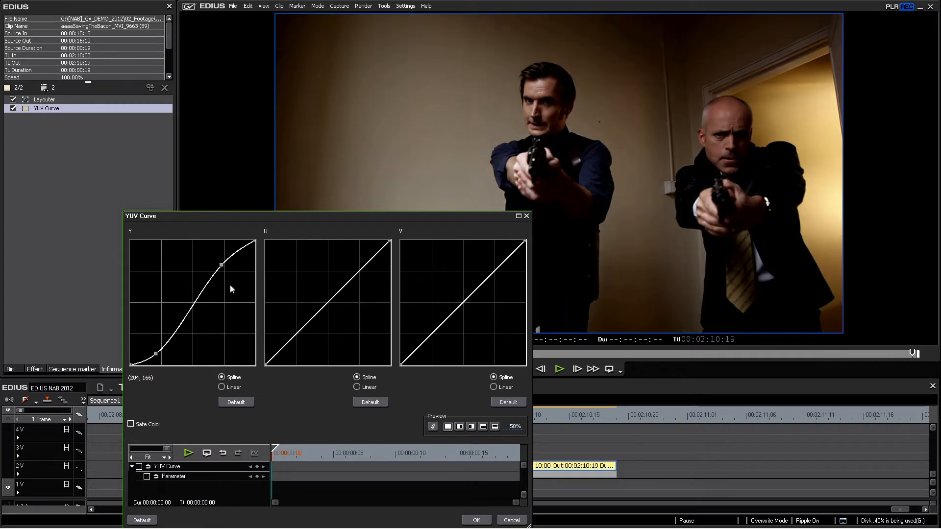
drag(221, 265, 219, 259)
mouse_move(156, 353)
mouse_down()
mouse_move(152, 345)
mouse_move(161, 352)
mouse_up()
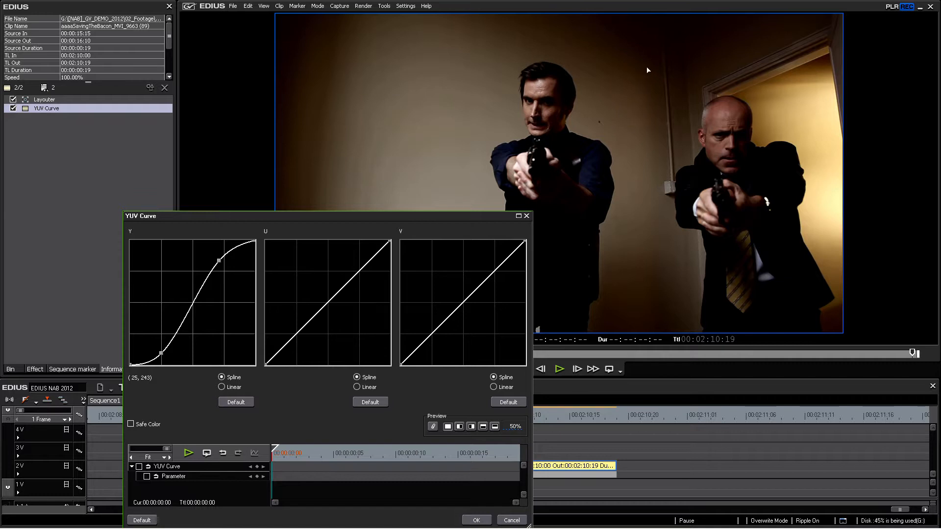
drag(161, 352, 162, 349)
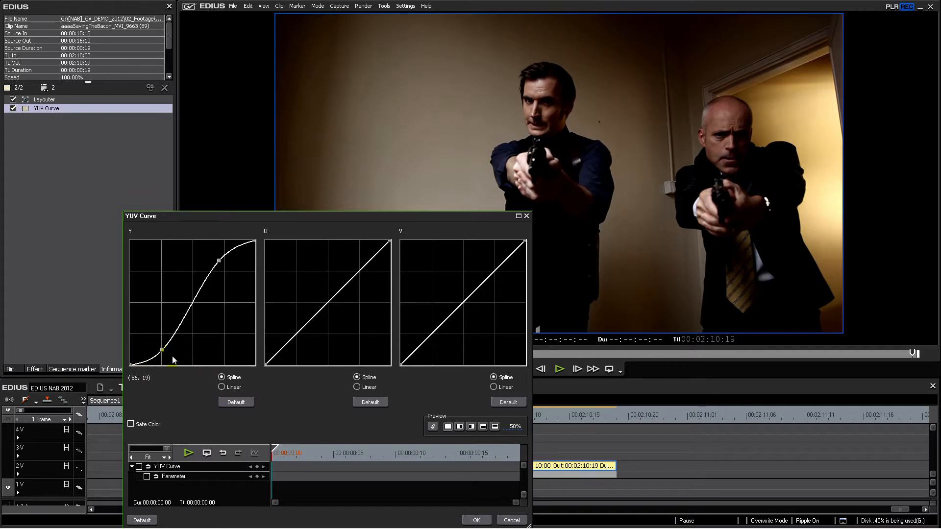
- Raise the shadow point of the Y curve slightly and accept the YUV Curve settings after checking the picture
drag(162, 349, 163, 346)
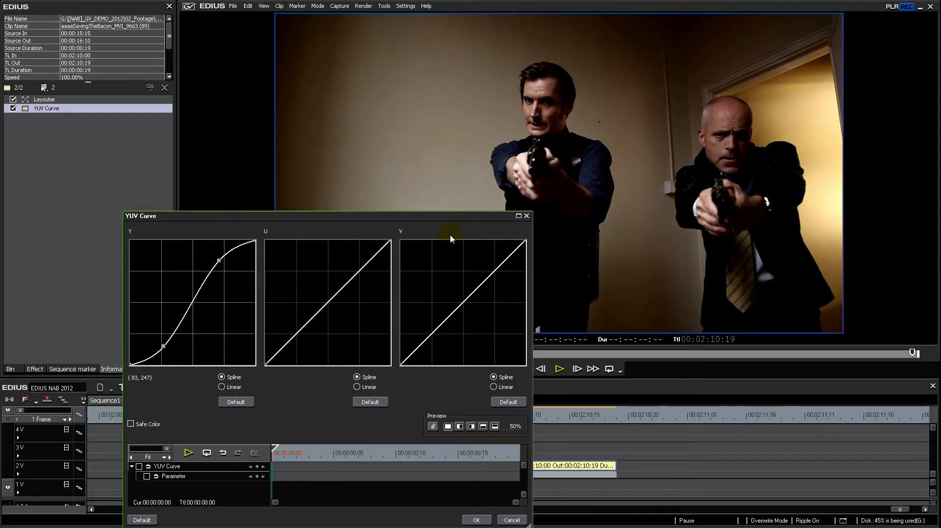
drag(447, 216, 414, 112)
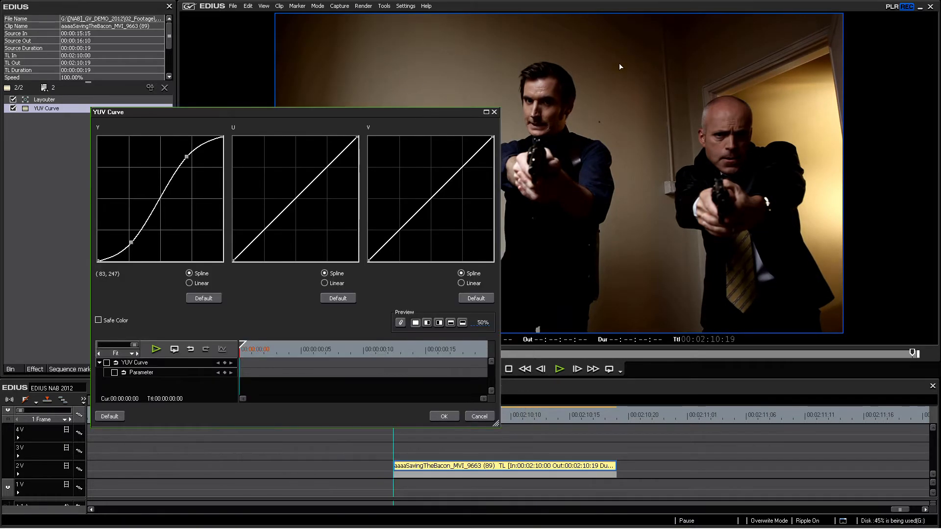
click(445, 416)
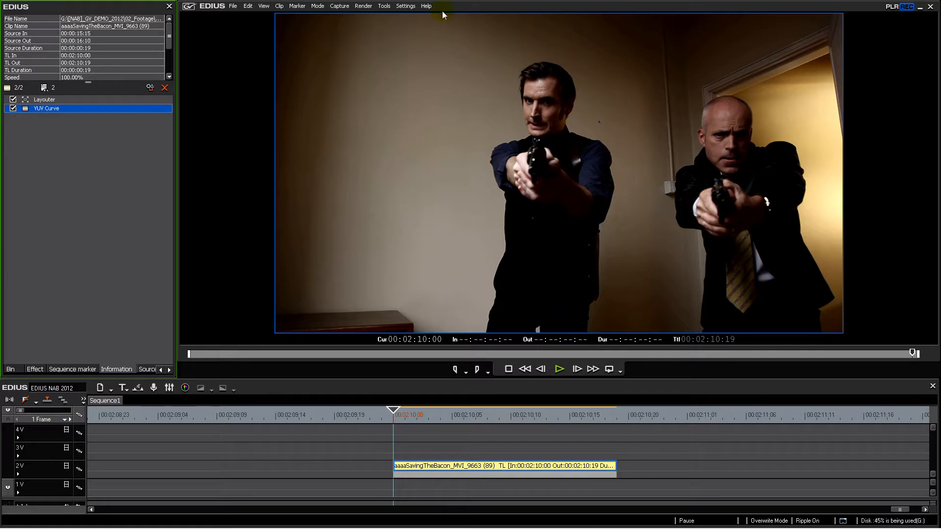
- Change the current project settings to a 10bit video quantization bit rate, keeping the dialogs clear of the actors' faces, and accept
click(406, 6)
click(425, 42)
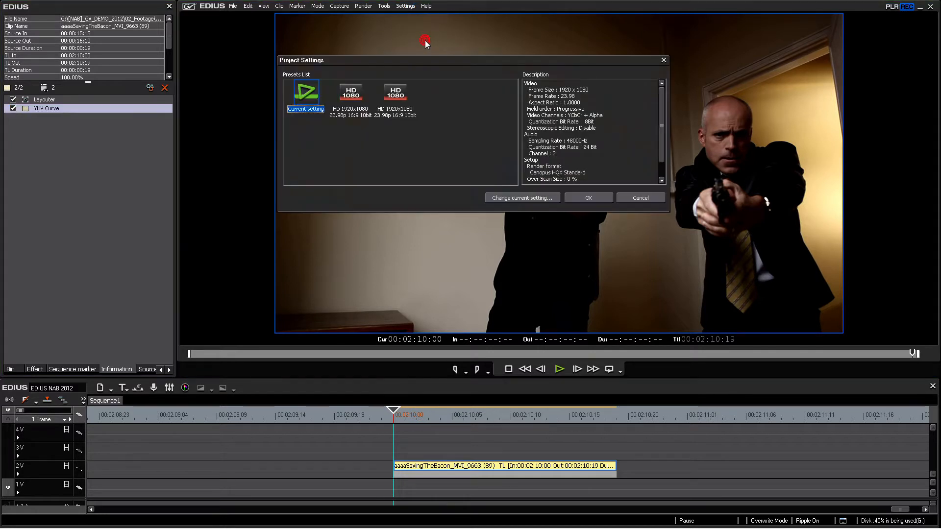
click(515, 199)
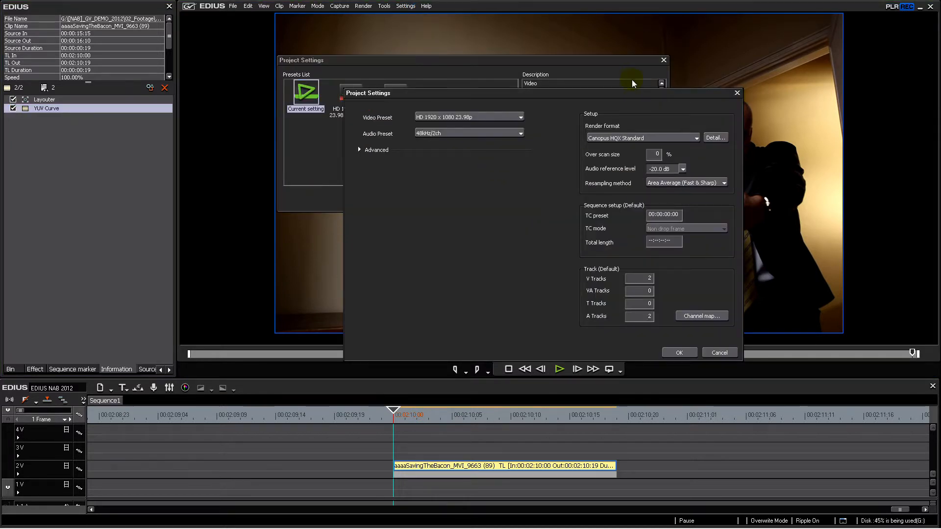
click(730, 354)
drag(635, 60, 406, 259)
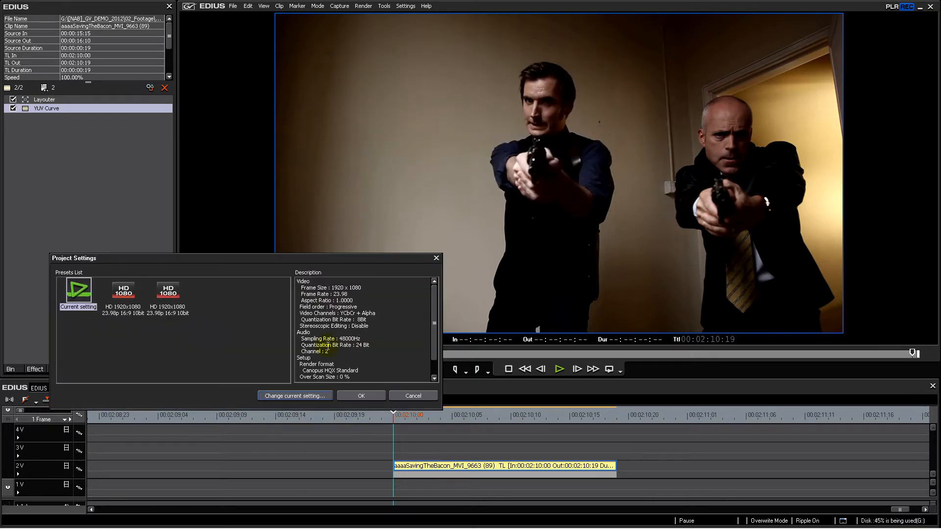
click(296, 395)
drag(542, 92, 299, 200)
click(117, 259)
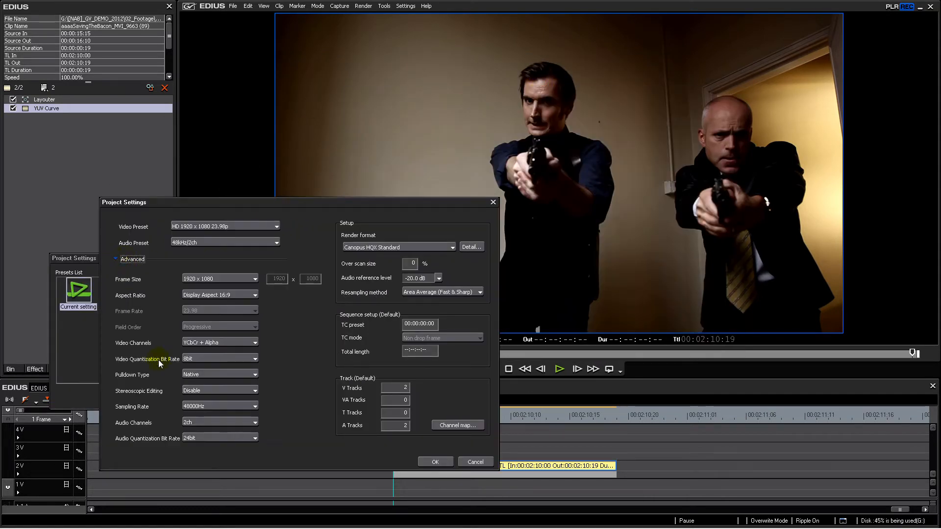
click(208, 359)
click(208, 368)
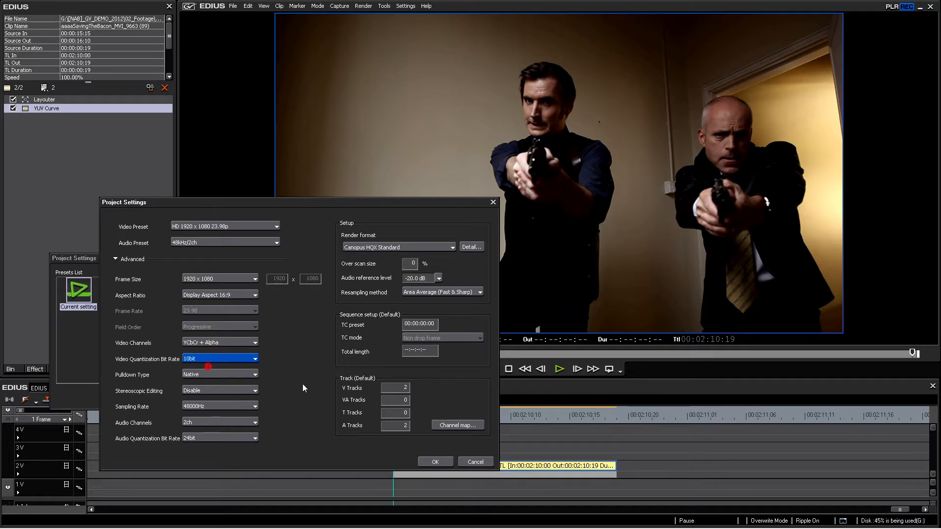
click(433, 461)
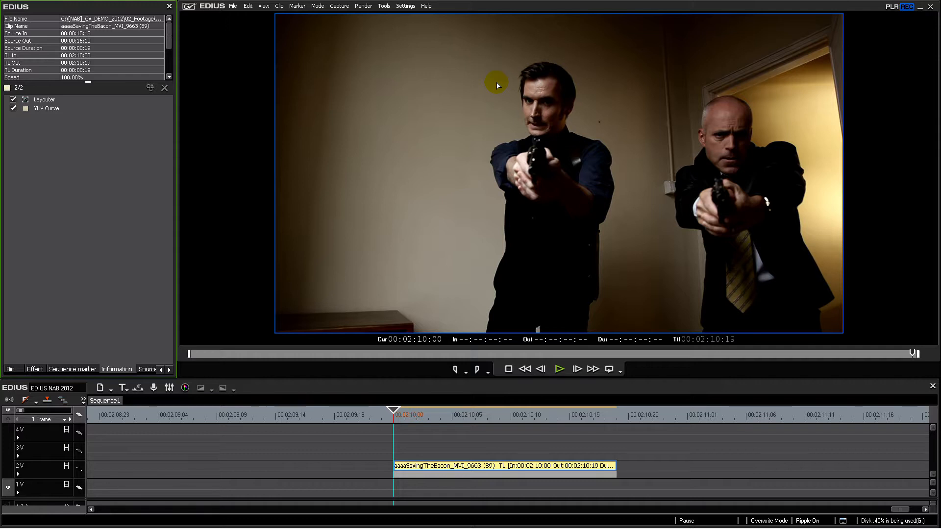
- Reopen the clip's YUV Curve filter and refine the Y curve, lifting the shadow point to about (63, 50) and the highlight point slightly
double_click(47, 109)
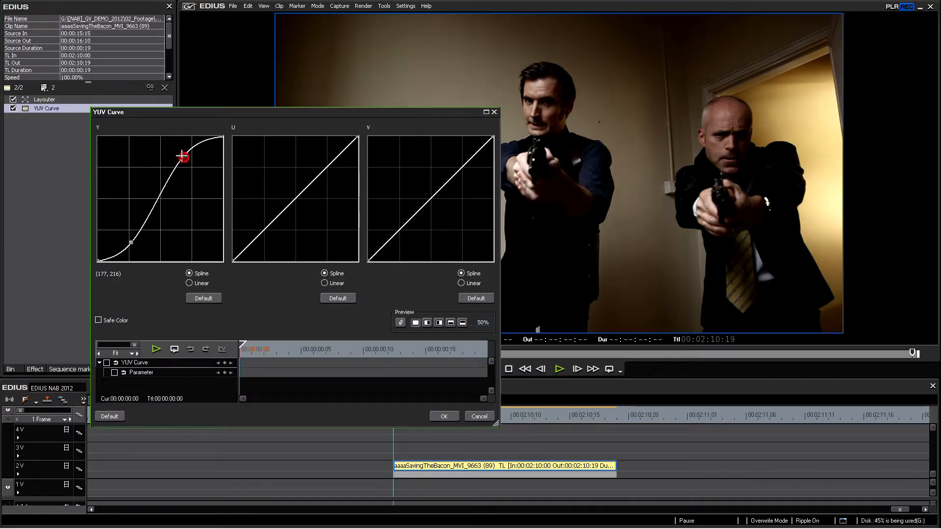
click(129, 242)
drag(128, 242, 130, 238)
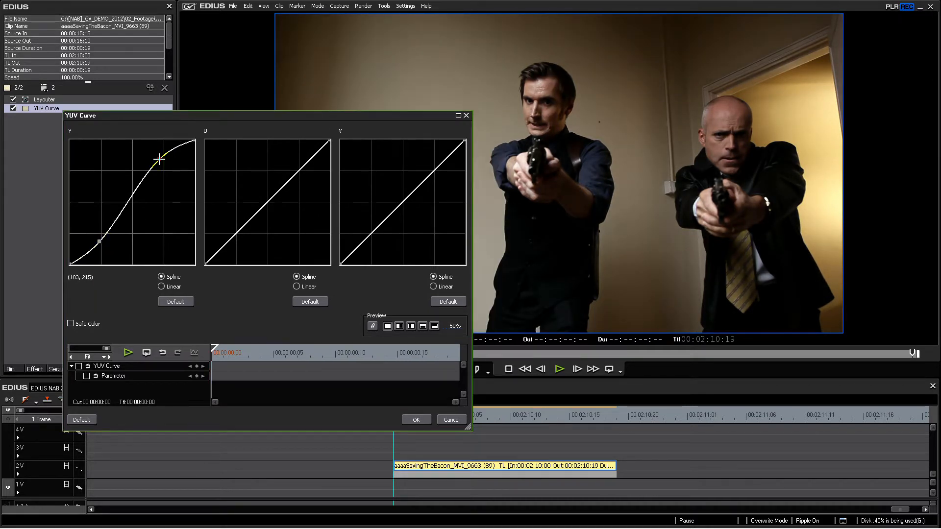
click(157, 157)
drag(160, 160, 155, 156)
click(97, 240)
drag(97, 240, 99, 239)
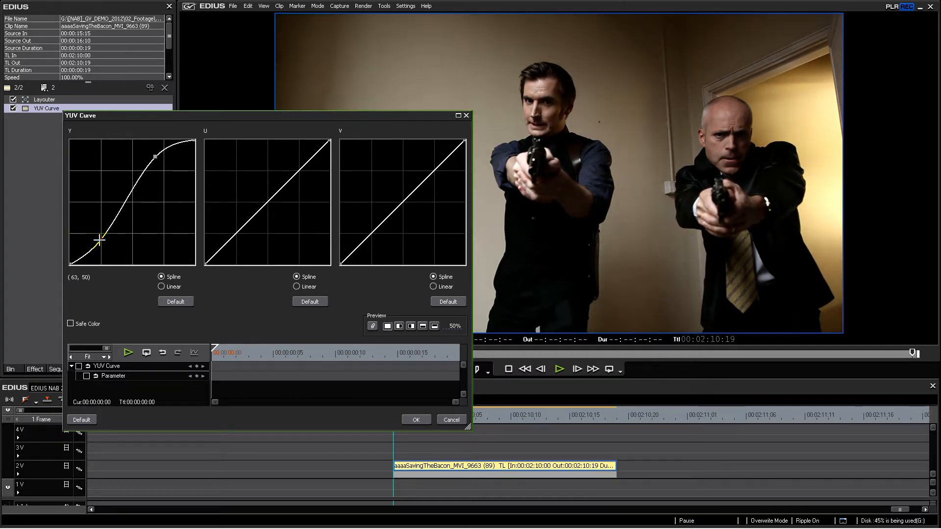
- Shape the U and V curves into gentle S-curves with lowered shadow and raised highlight points, then accept and review the graded clip
drag(236, 234, 237, 240)
drag(362, 246, 365, 252)
drag(429, 173, 431, 158)
drag(366, 251, 367, 249)
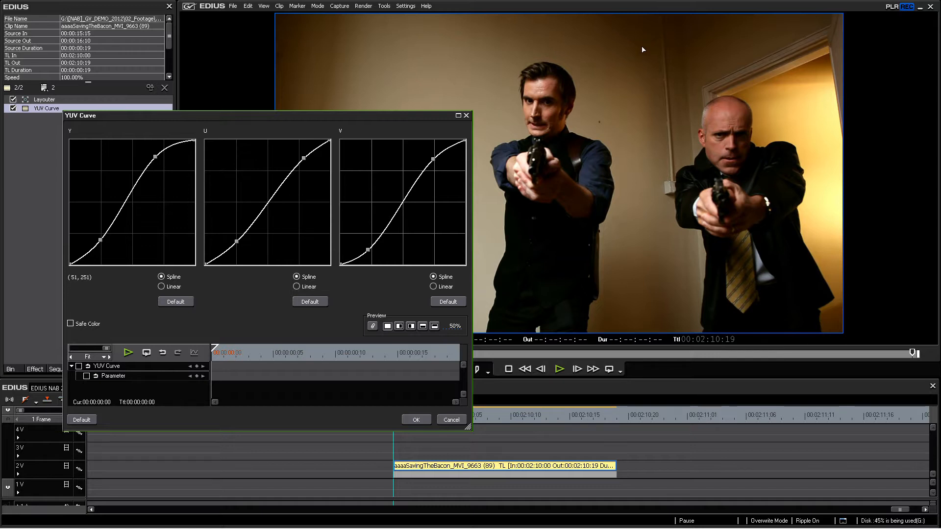
click(416, 420)
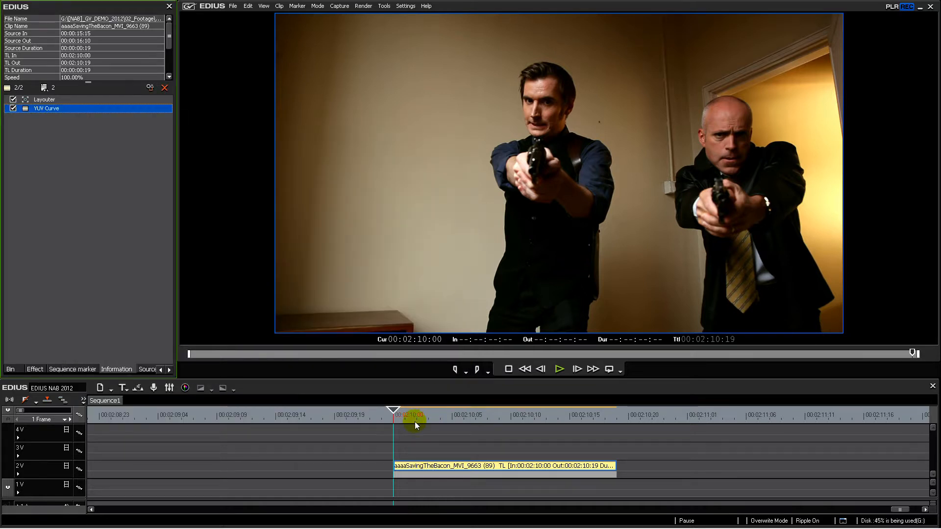
drag(400, 419, 387, 433)
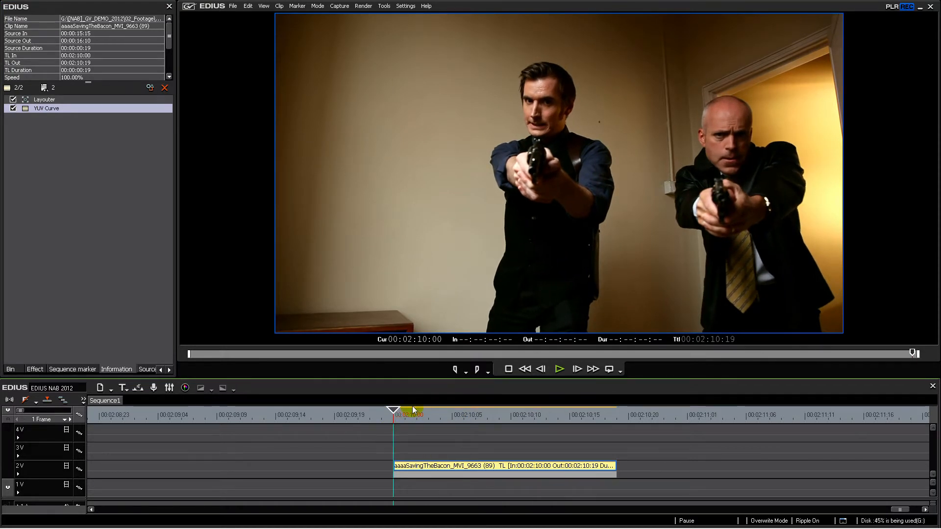
mouse_move(391, 417)
mouse_down()
mouse_move(516, 427)
mouse_move(392, 418)
mouse_up()
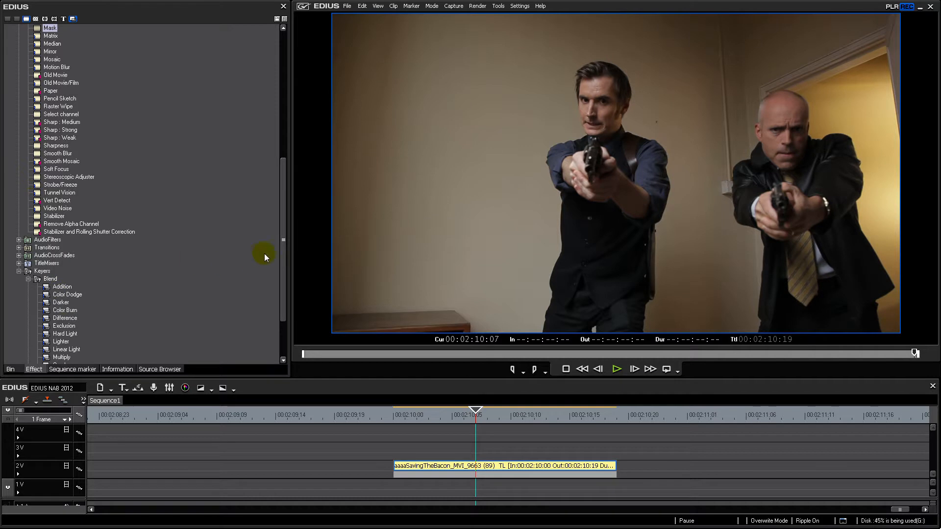
- Look through the video filters up to the Color Correction group and select the SavingTheBacon clip on track 2V
drag(280, 263, 288, 124)
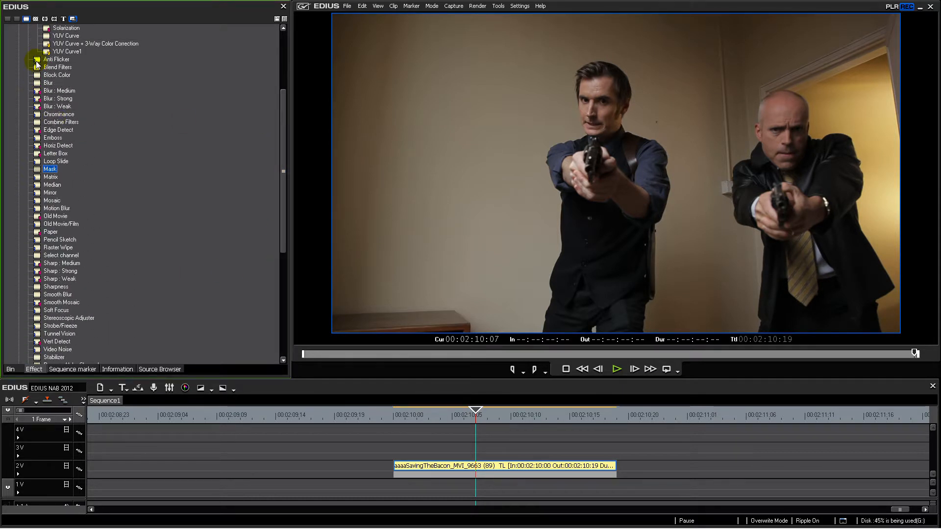
drag(282, 151, 284, 98)
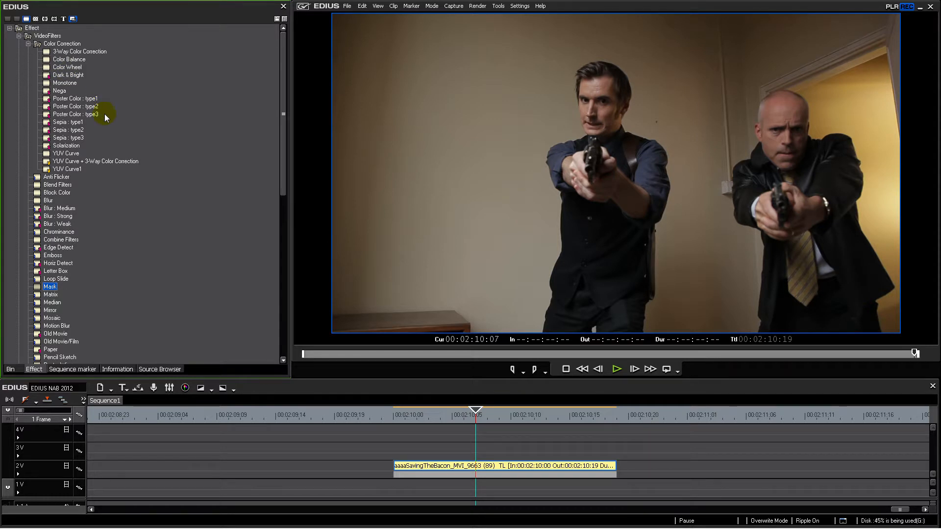
click(478, 469)
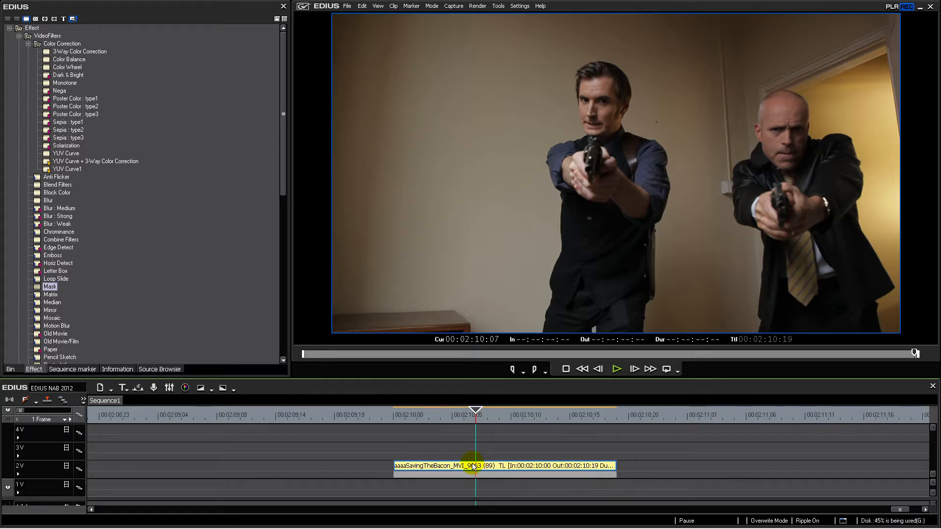
- Open the RED_R3Ds Camping footage folder and scrub through the blond boy's close-up and the clip of the boy in the camp chair
click(9, 369)
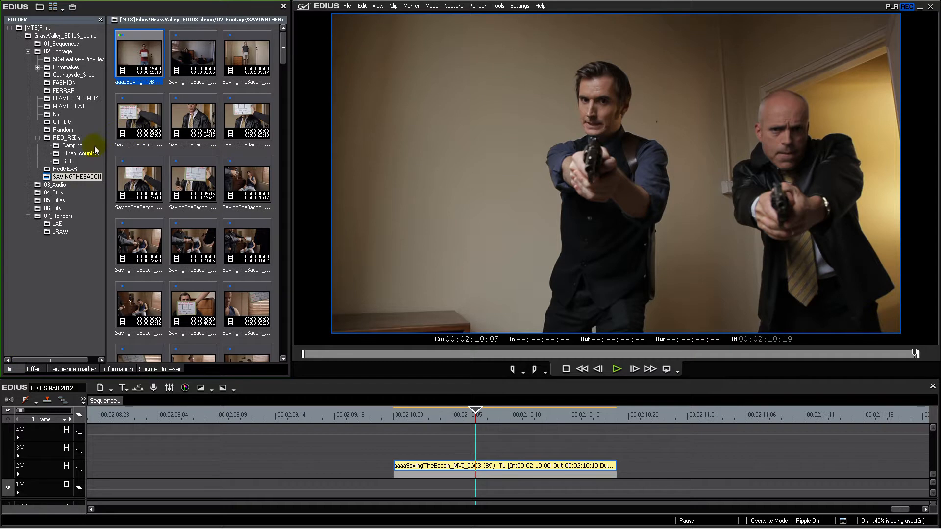
click(68, 139)
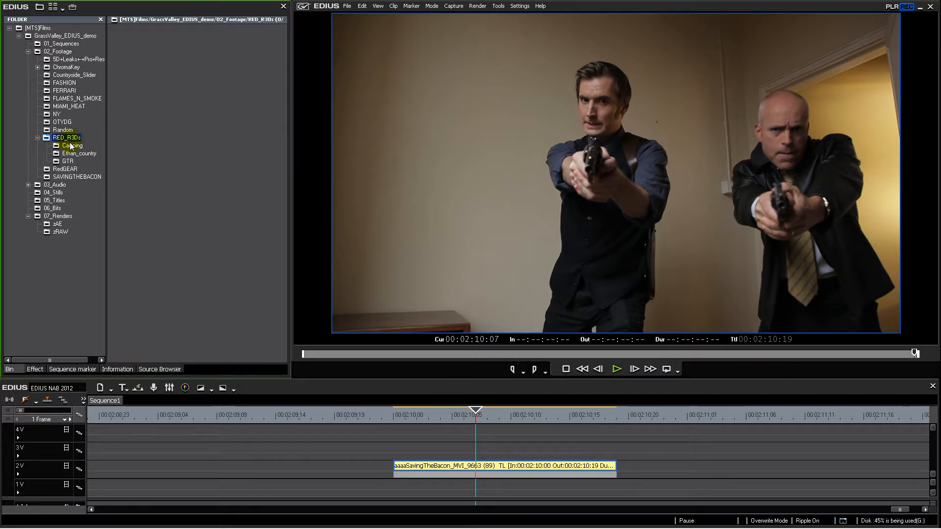
click(70, 145)
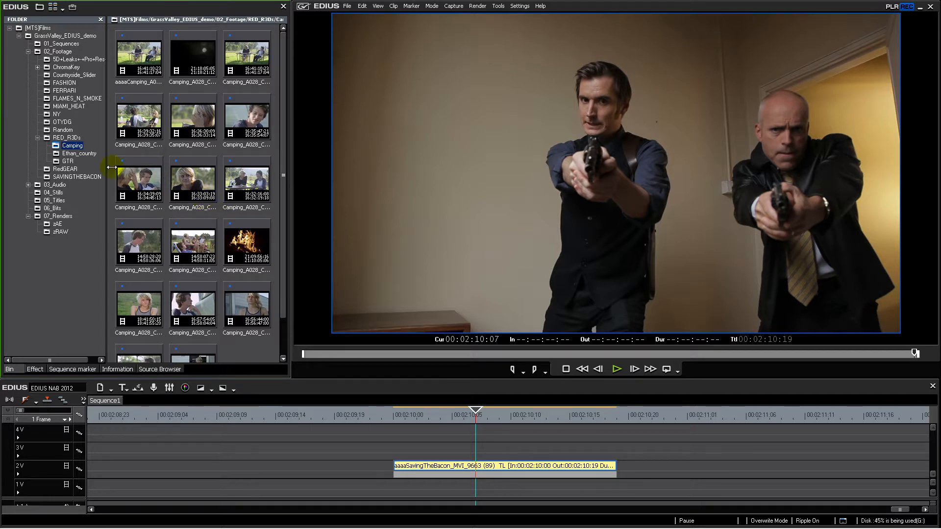
double_click(192, 182)
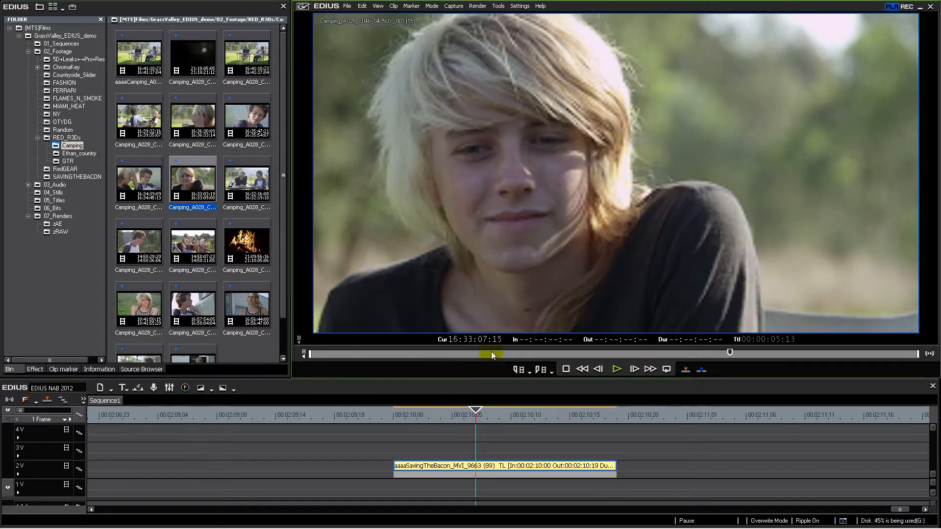
drag(386, 356, 822, 351)
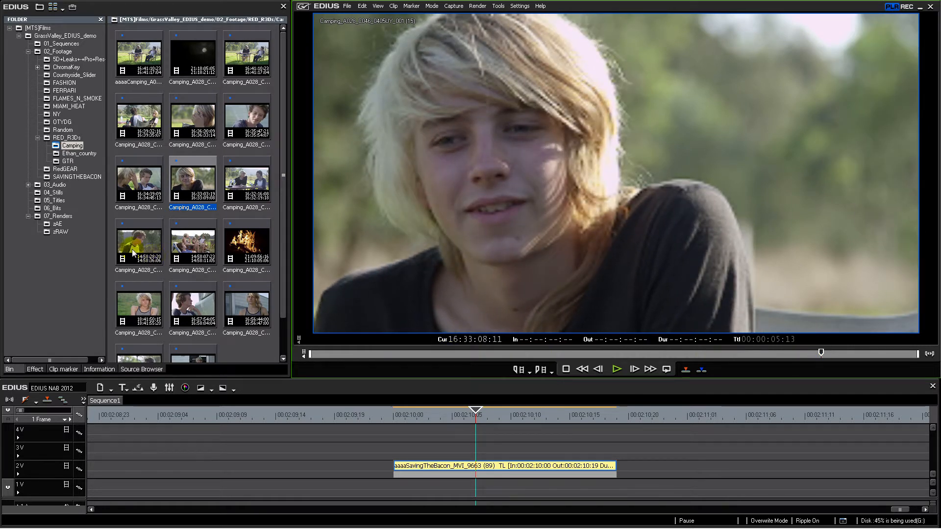
double_click(166, 255)
click(479, 226)
drag(472, 353, 716, 361)
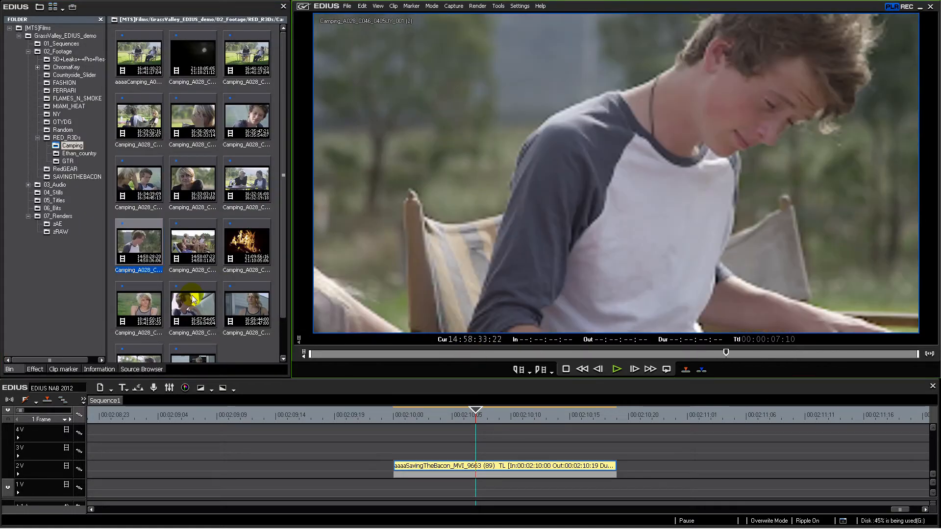
- Load the Camping close-up of the boy in the raglan shirt beside the caravan and scrub it to 16:58:03:11
double_click(192, 297)
drag(492, 354, 703, 370)
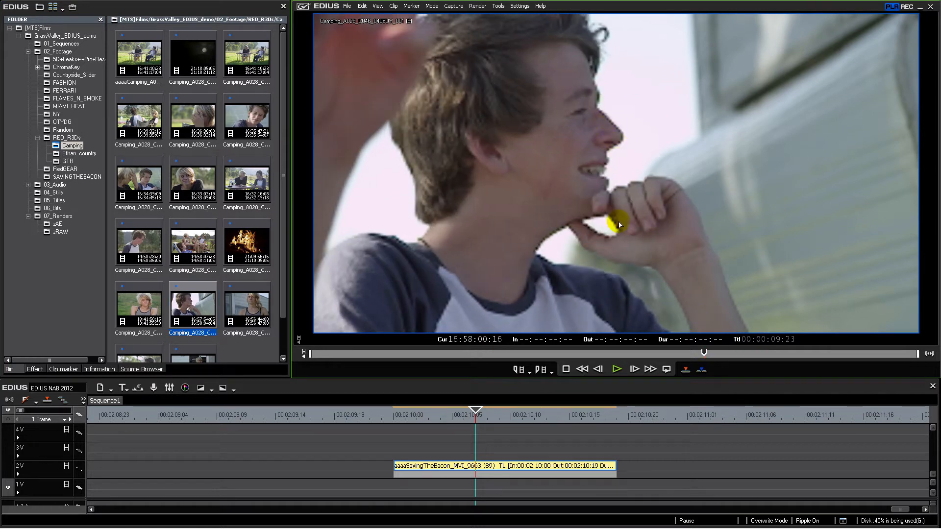
drag(563, 354, 848, 354)
click(540, 356)
drag(541, 358, 781, 353)
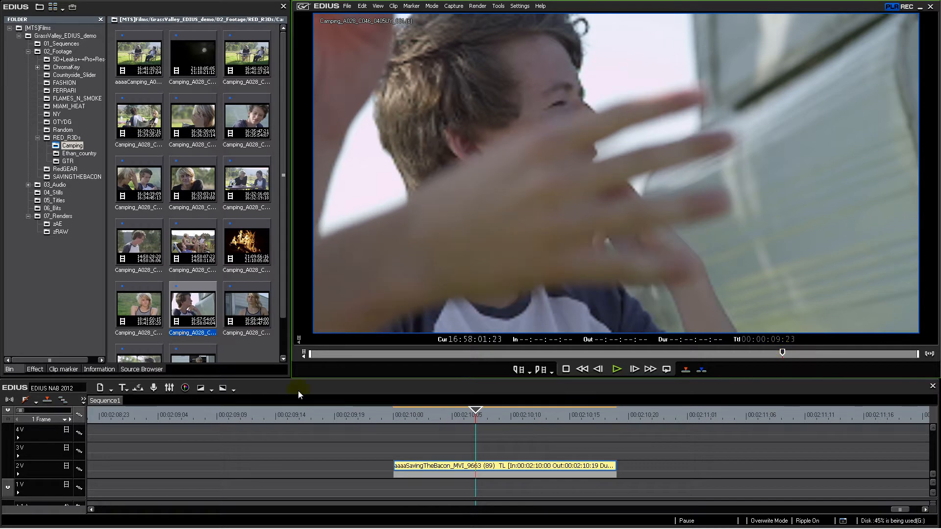
click(872, 353)
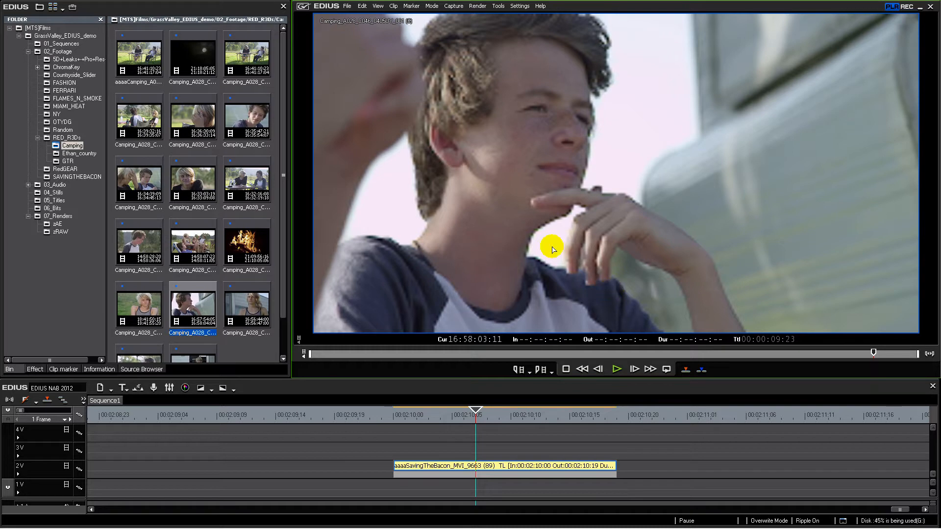
- Set the RED importer's preview quality to 1/1 in the system settings and check the loaded clip full screen
click(519, 6)
click(530, 18)
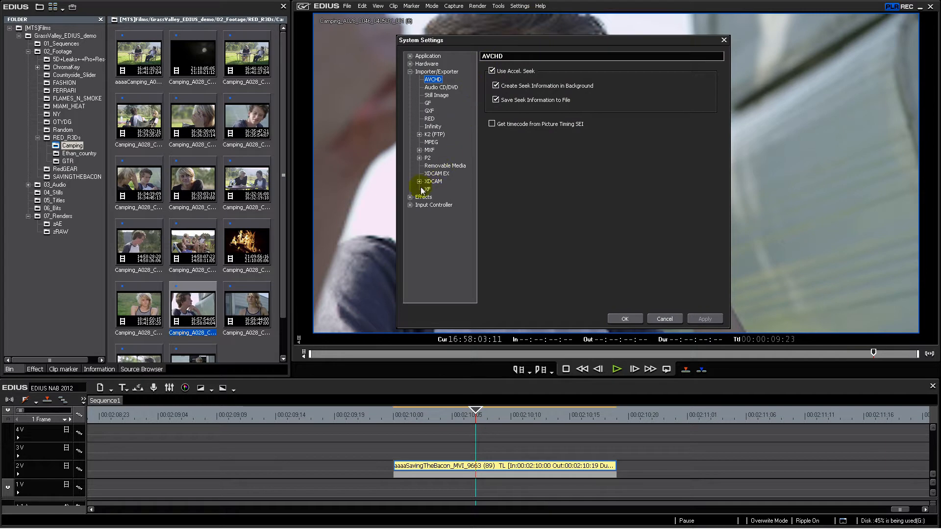
click(430, 118)
click(578, 72)
click(593, 81)
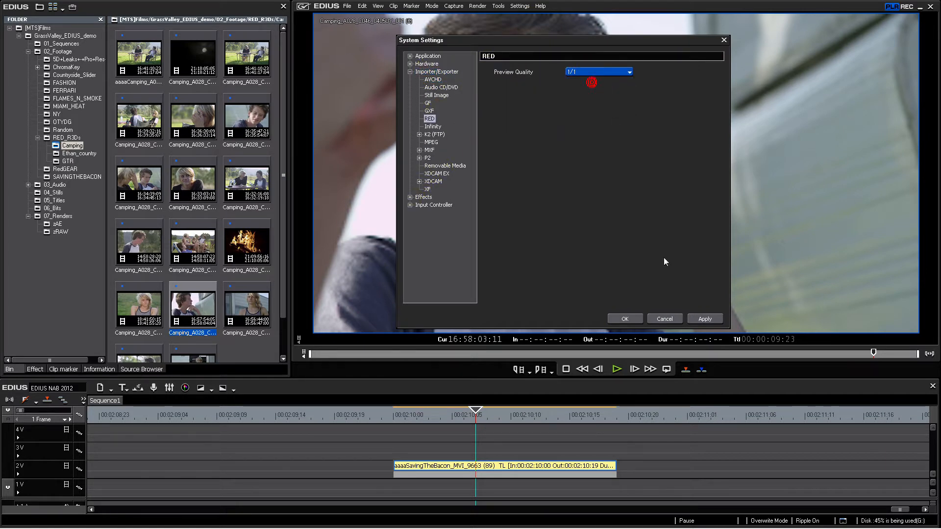
click(629, 318)
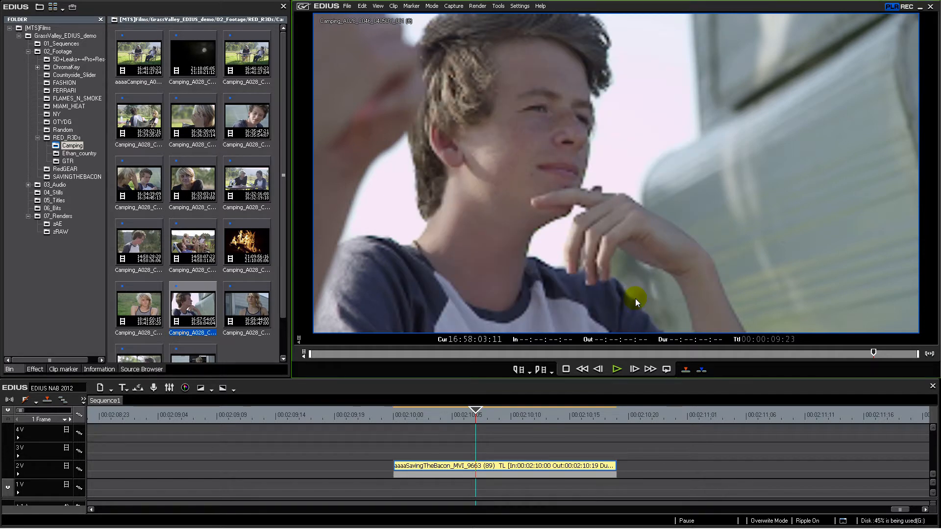
double_click(612, 207)
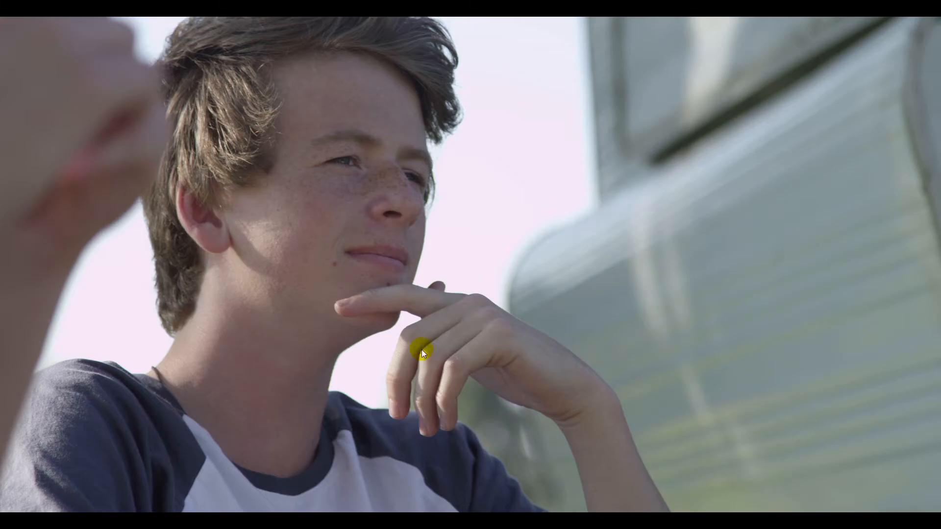
double_click(456, 228)
- Reduce the RED importer's preview quality to 1/16 in the system settings and apply it
click(523, 7)
click(528, 19)
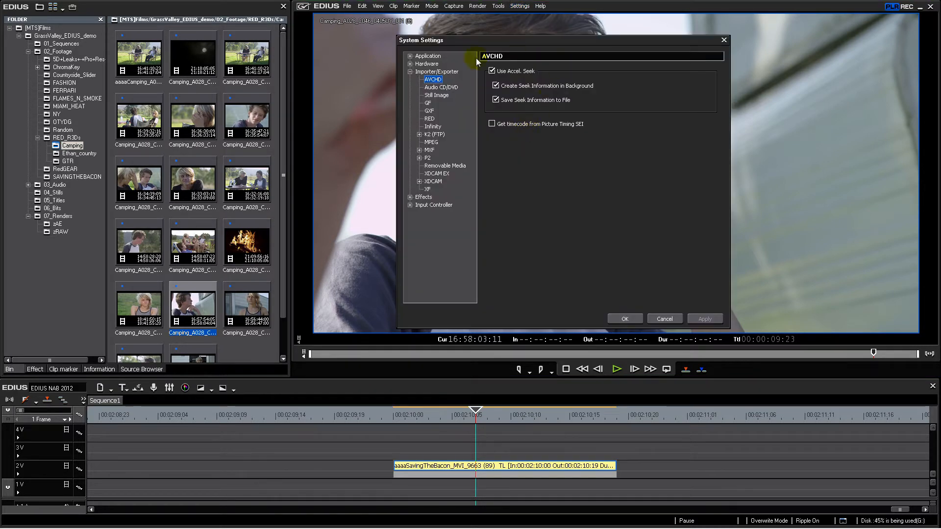
click(430, 120)
click(589, 73)
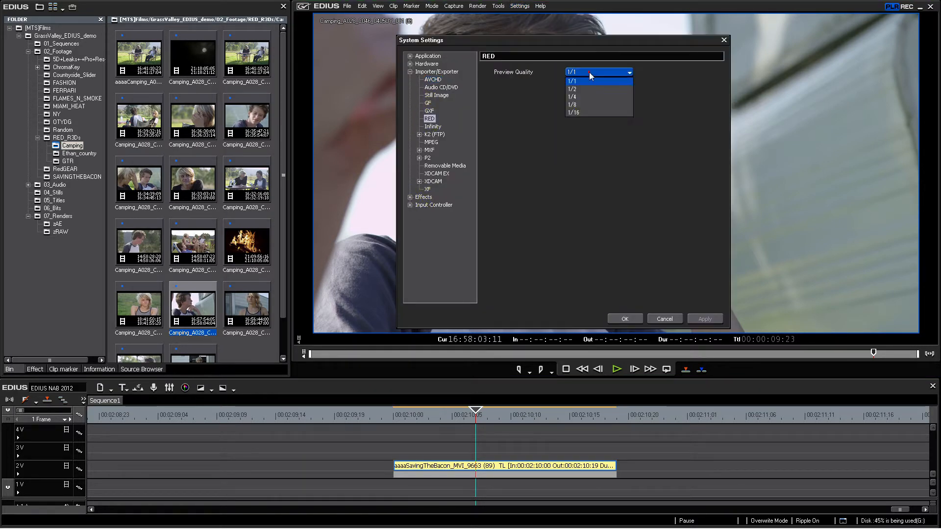
click(587, 112)
click(705, 319)
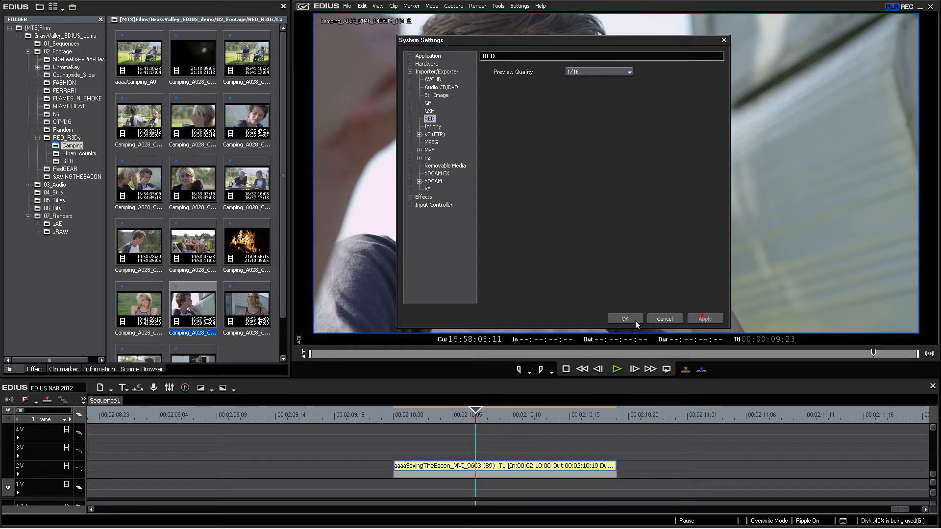
- Close the system settings and scrub the loaded clip back to 16:57:56:18
click(625, 319)
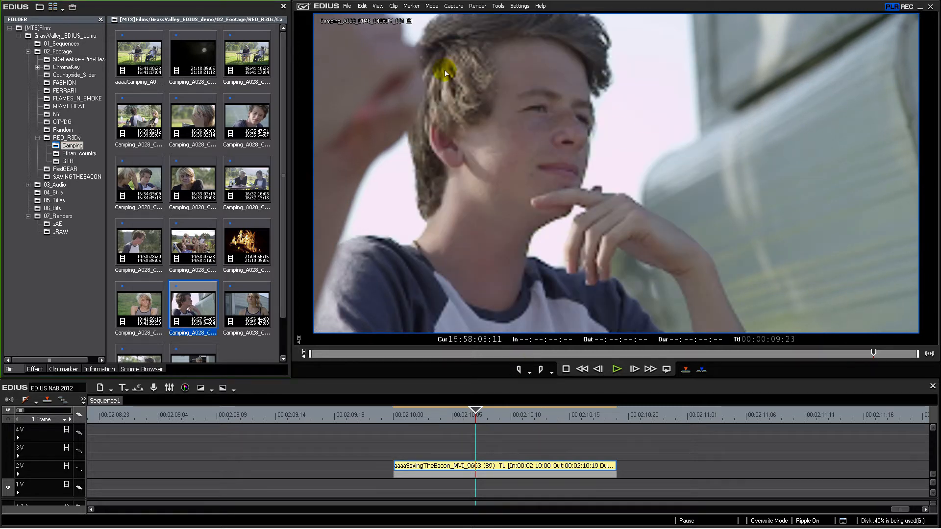
drag(848, 352, 485, 356)
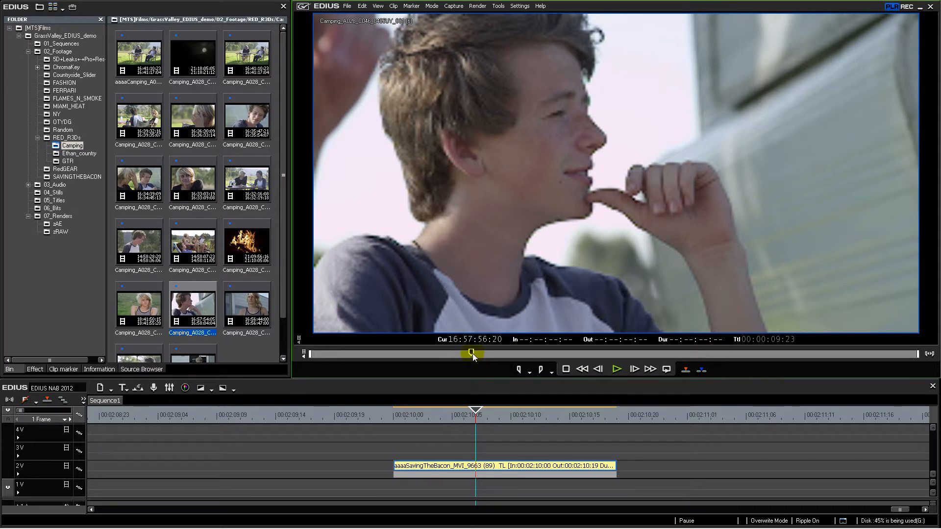
mouse_move(476, 354)
mouse_down()
mouse_move(522, 352)
mouse_move(466, 355)
mouse_up()
- Open the Camping clip starting at 16:35:47:21 in REDCINE-X, go to 16:35:52:08, and set Kelvin to 5217 and Tint to -0.775
click(197, 184)
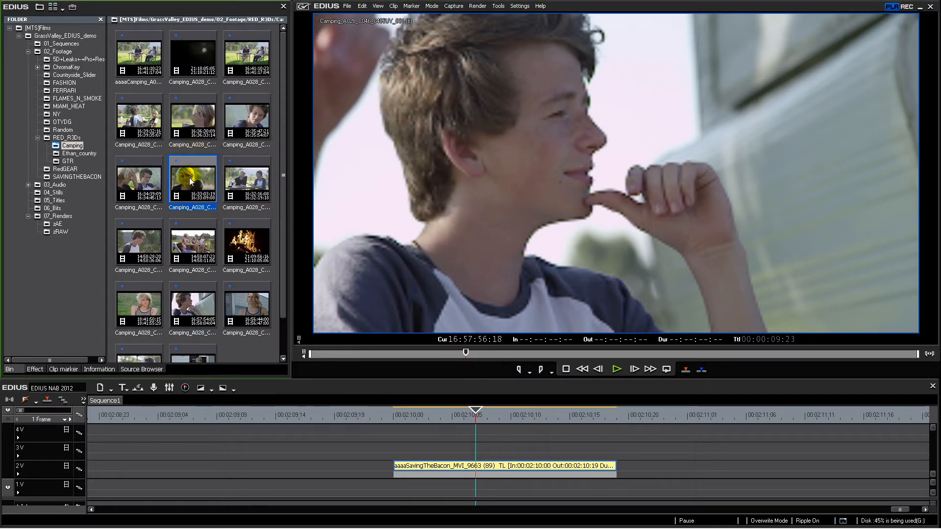
right_click(250, 118)
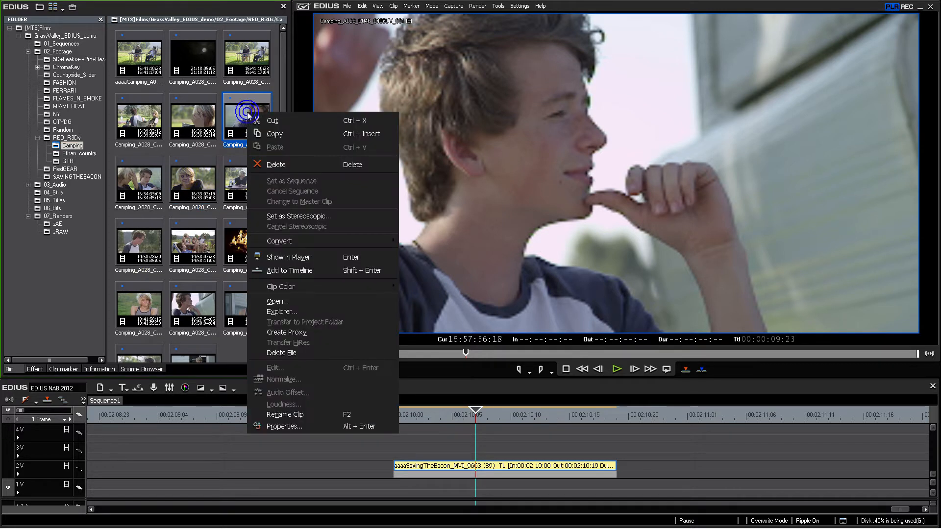
click(277, 302)
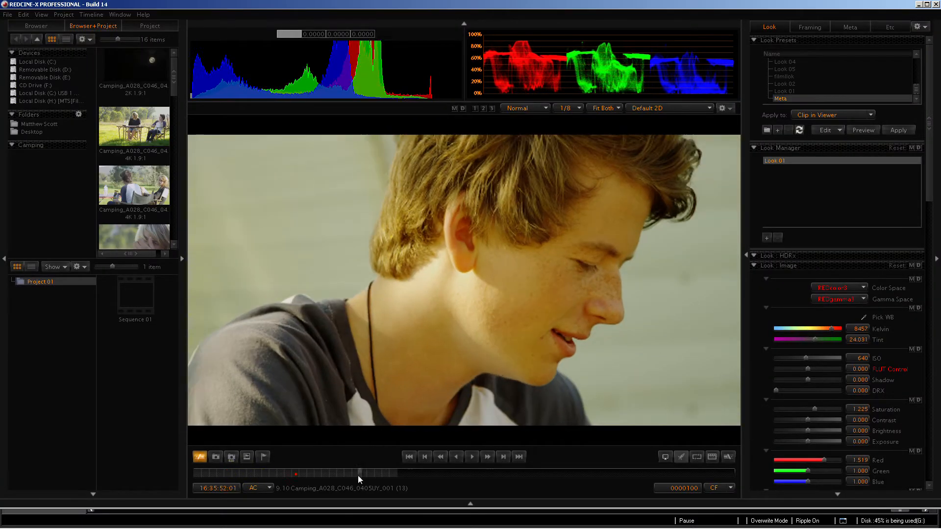
drag(359, 475, 389, 474)
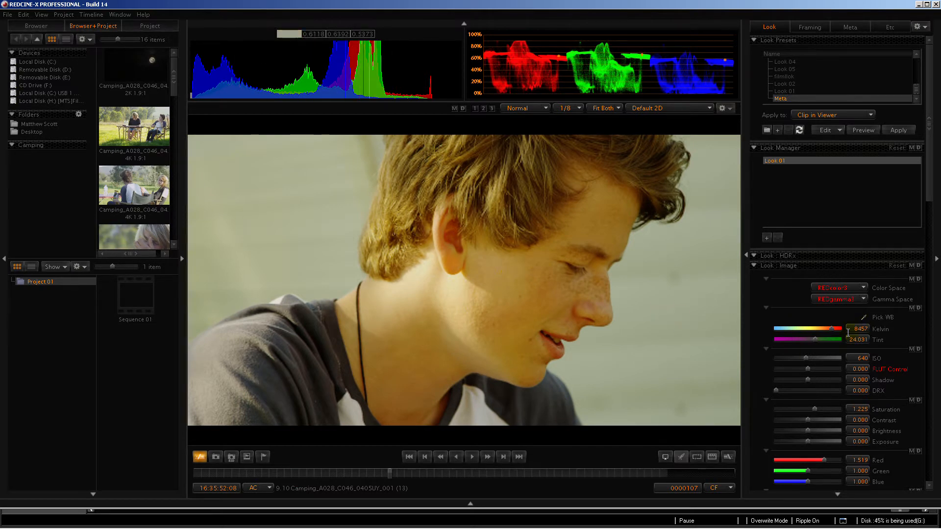
drag(842, 329, 813, 333)
mouse_move(817, 331)
mouse_down()
mouse_move(802, 331)
mouse_move(810, 344)
mouse_move(811, 335)
mouse_up()
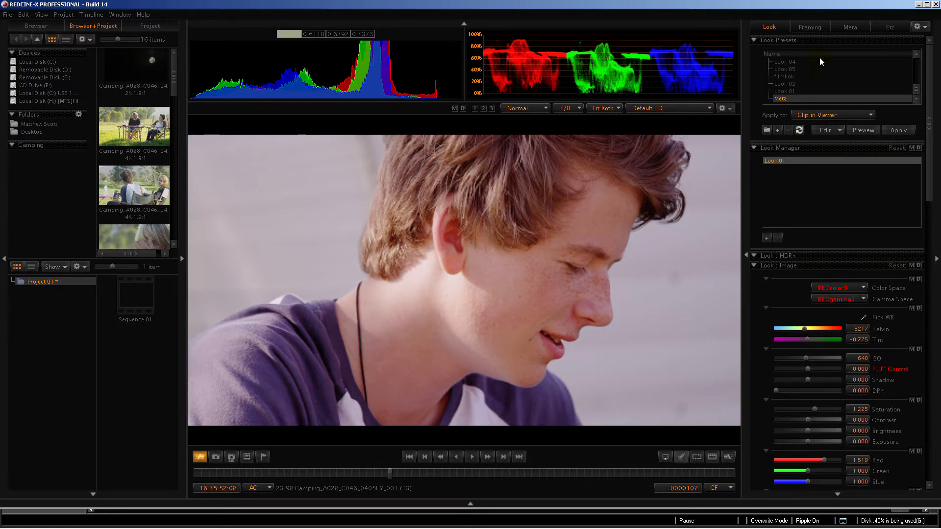
- View the clip's metadata, and exit REDCINE-X to return to EDIUS
click(853, 29)
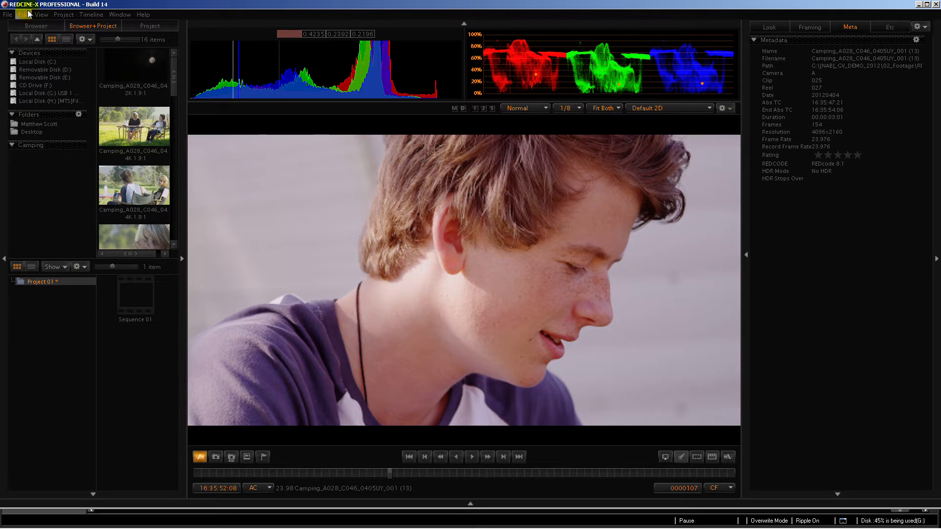
click(7, 15)
mouse_move(7, 14)
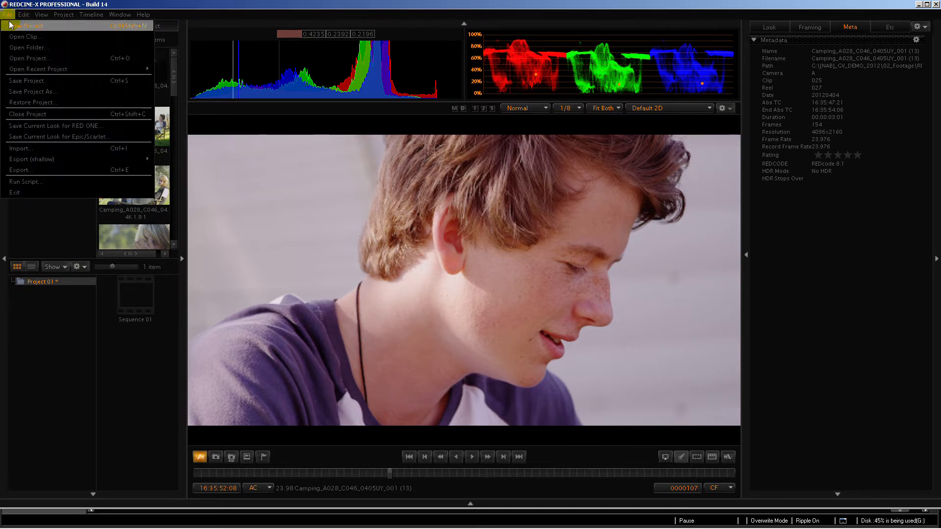
click(44, 193)
click(472, 274)
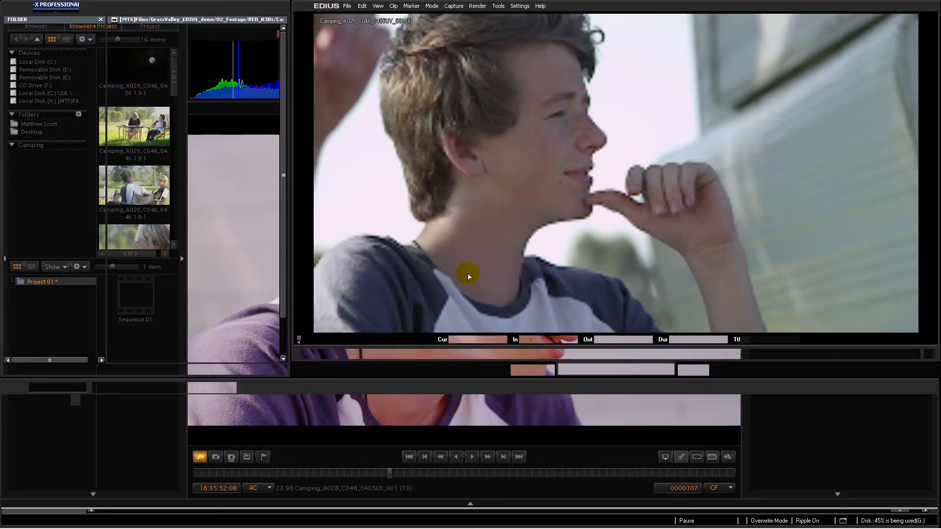
- Replace the SavingTheBacon clip on the timeline with the aaaaCamping clip on track 3V, starting at 00:02:09:18
drag(489, 417, 465, 416)
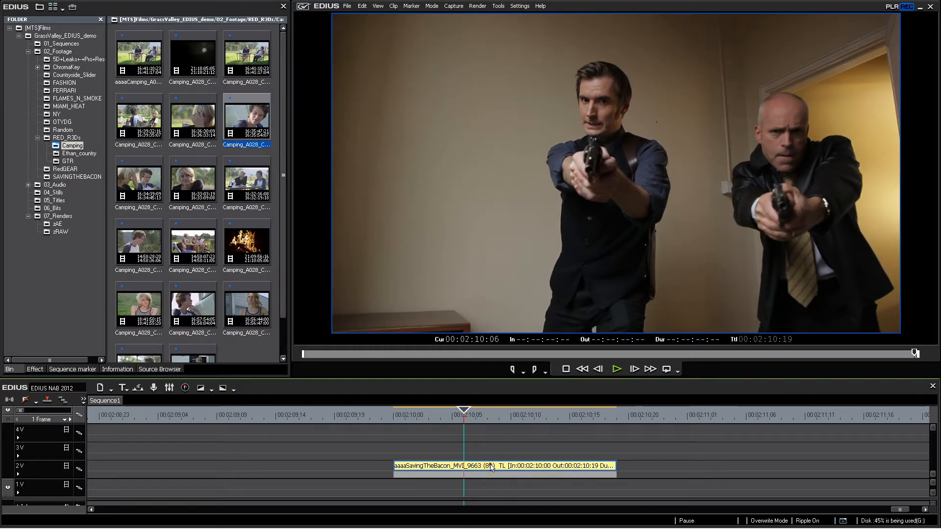
key(Delete)
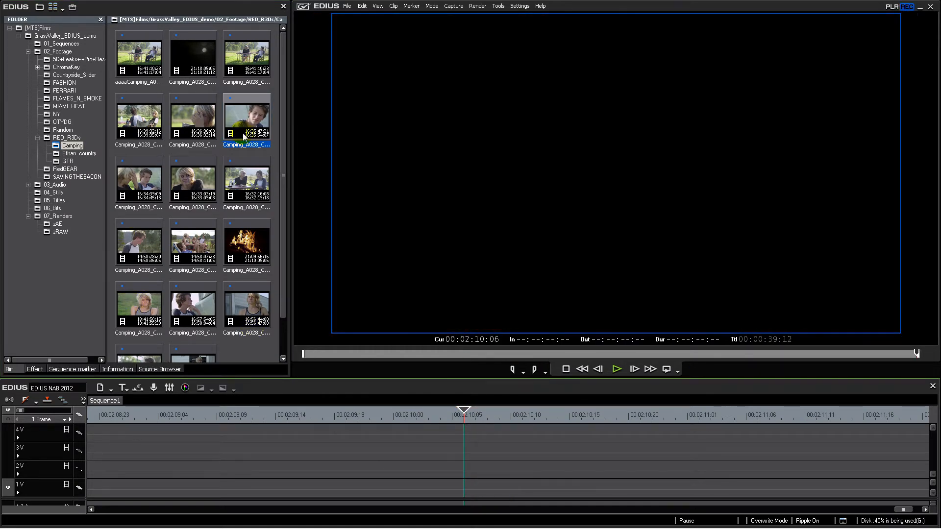
drag(146, 58, 325, 447)
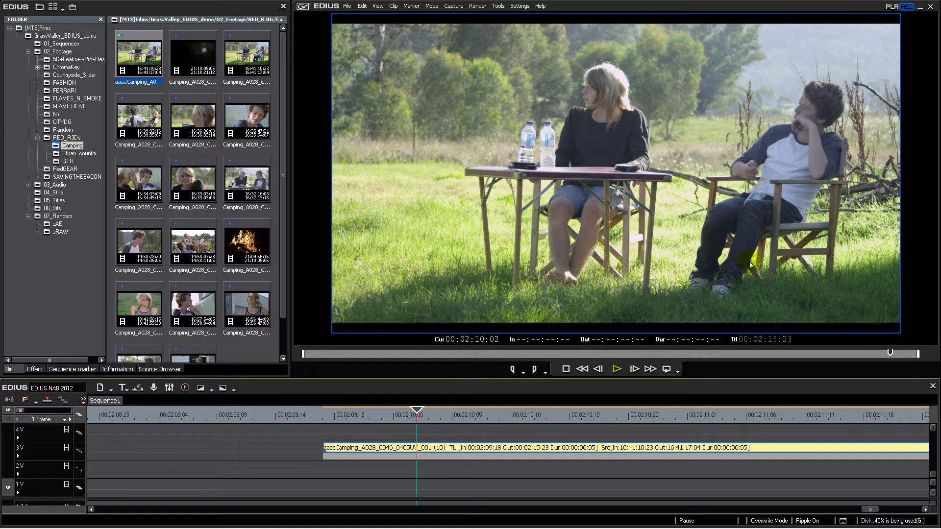
mouse_move(416, 414)
mouse_down()
mouse_move(575, 424)
mouse_move(416, 414)
mouse_up()
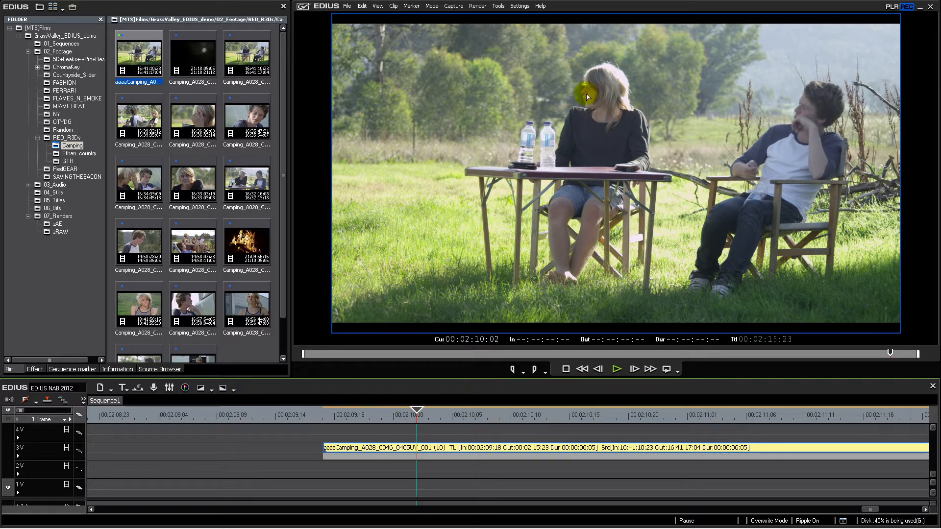
- Change the project's frame size to a custom 4096 x 2160 and check the clip at 00:02:10:03
click(519, 6)
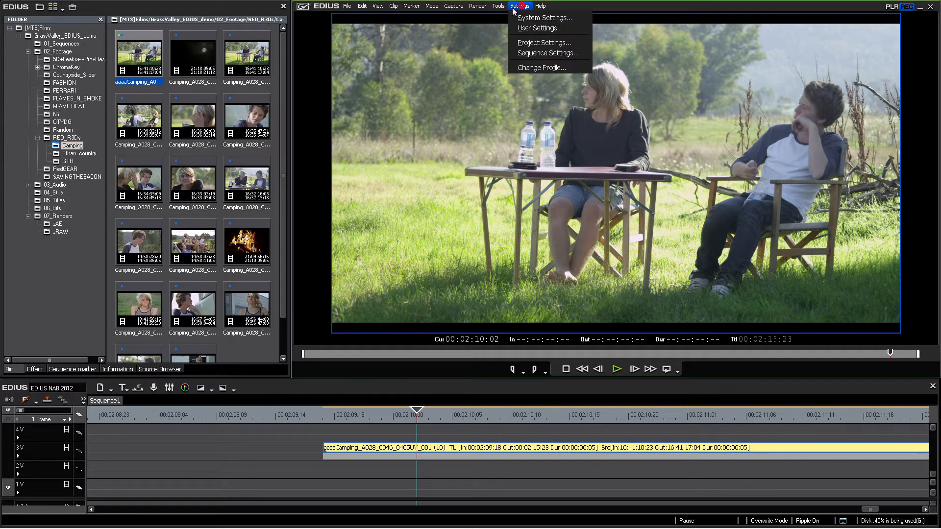
click(538, 43)
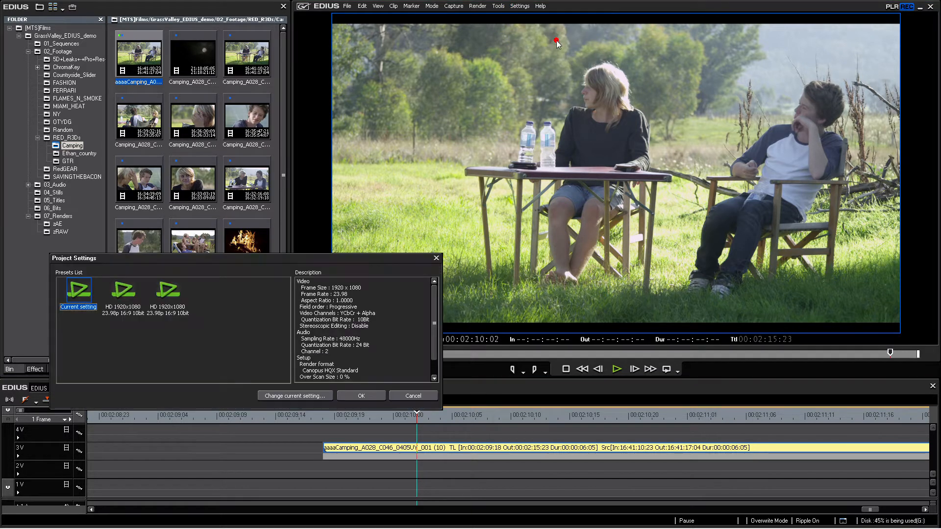
drag(361, 256, 579, 224)
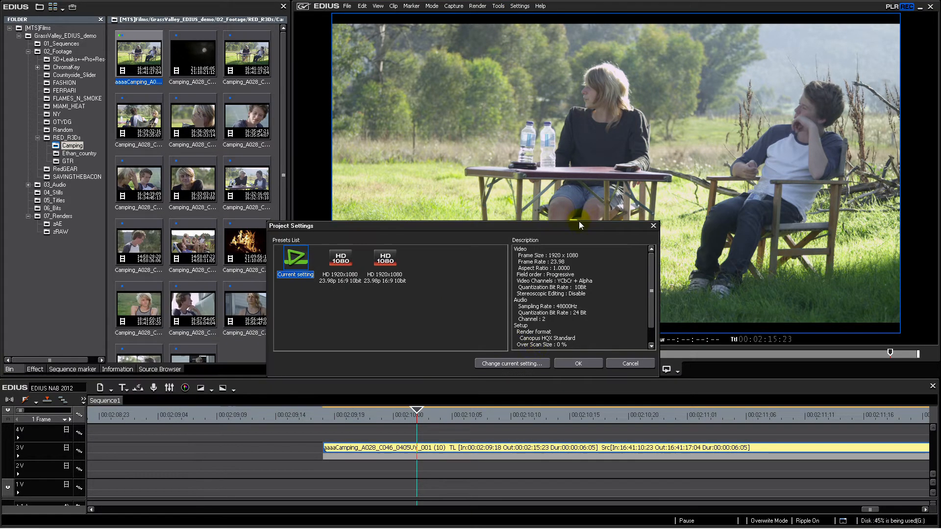
click(528, 363)
click(397, 218)
click(387, 321)
click(457, 217)
text(4096)
double_click(494, 220)
text(160)
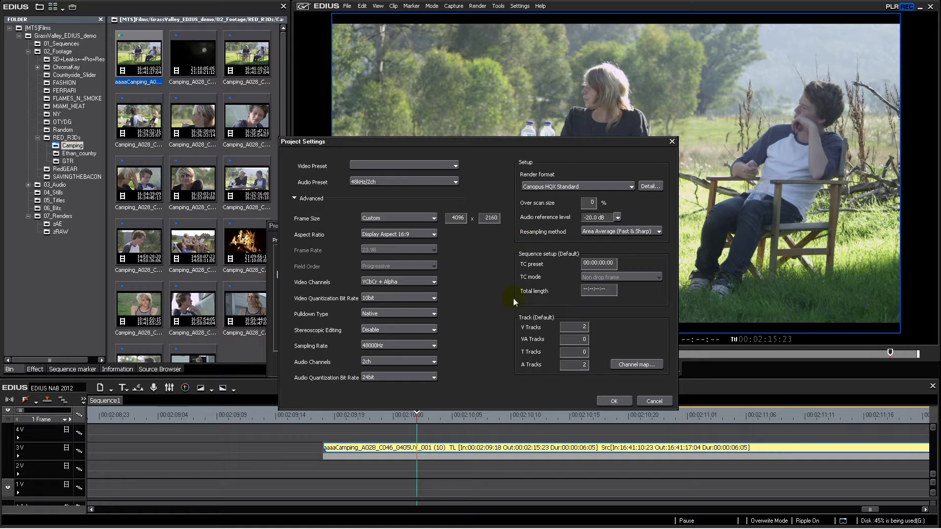
click(613, 401)
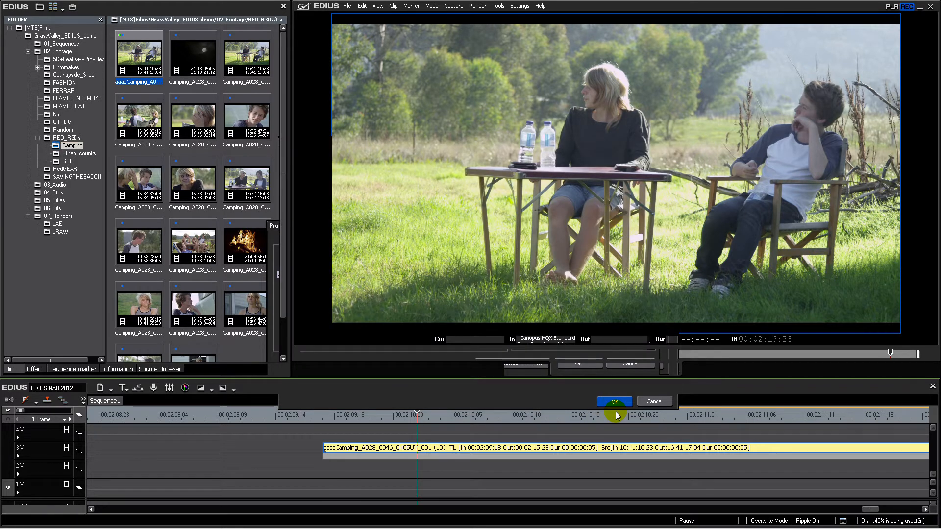
click(473, 416)
drag(472, 415, 428, 414)
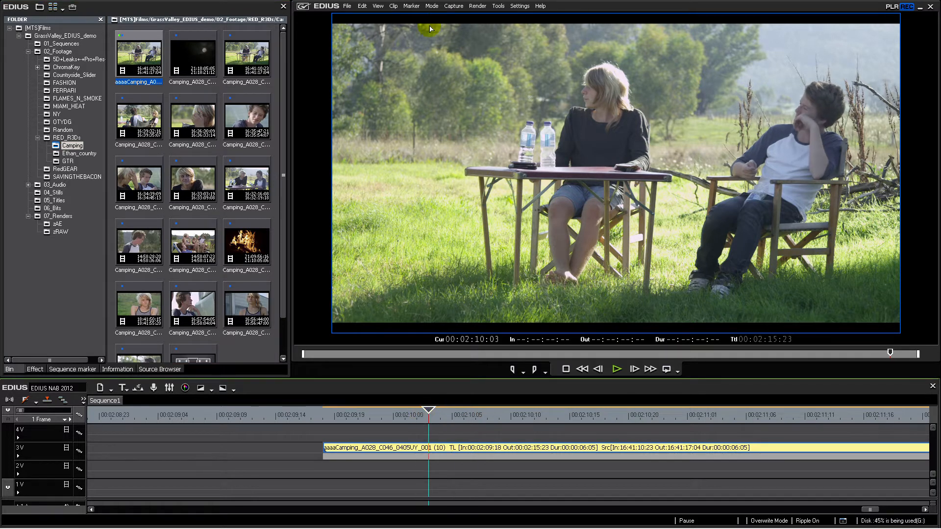
- Set the Camping clip's Layouter stretch to 100% and check the timeline at 00:02:10:03
click(117, 369)
double_click(40, 99)
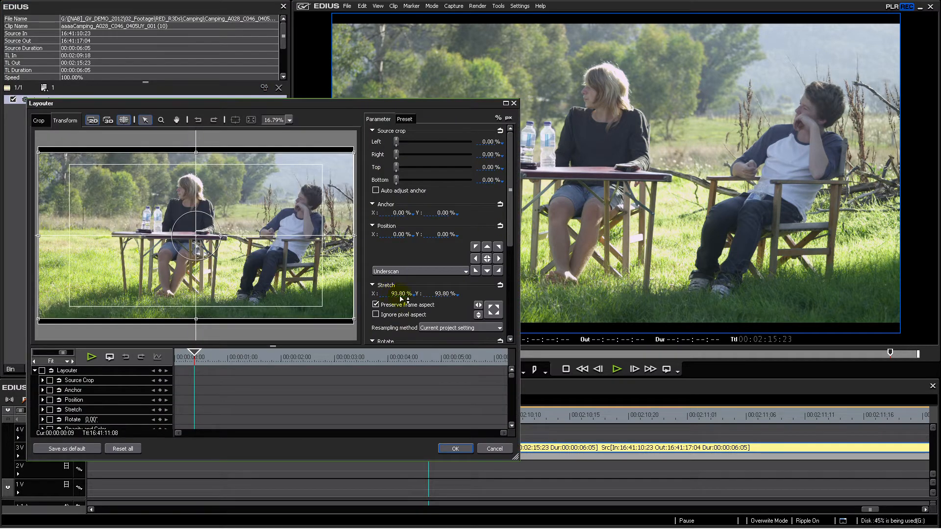
text(100)
key(Return)
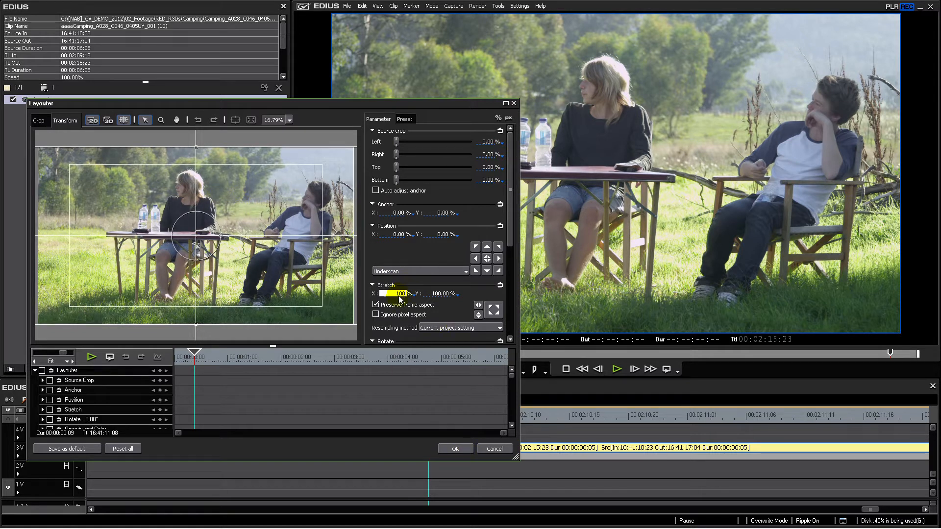
click(455, 449)
click(521, 447)
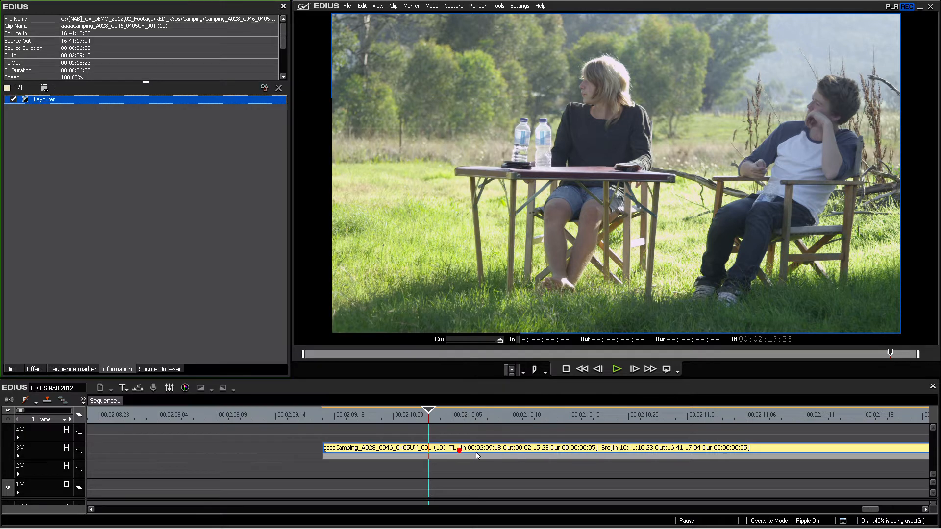
click(464, 416)
drag(469, 419, 432, 418)
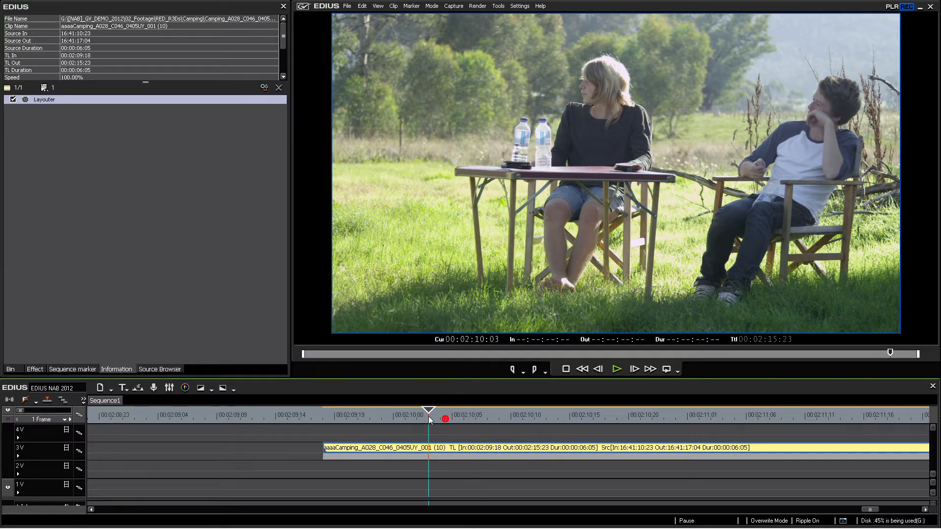
- Set the project's frame size to 1920 x 1080
click(520, 6)
mouse_move(520, 6)
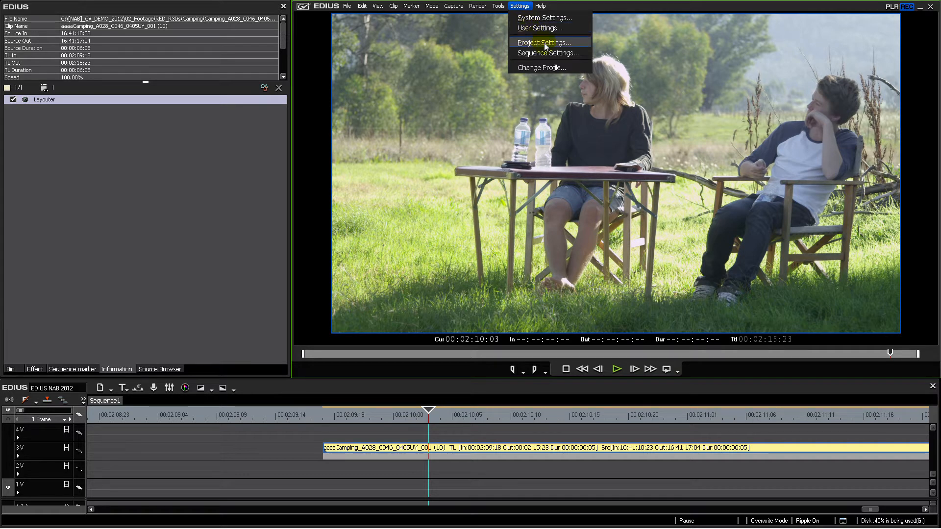
click(568, 42)
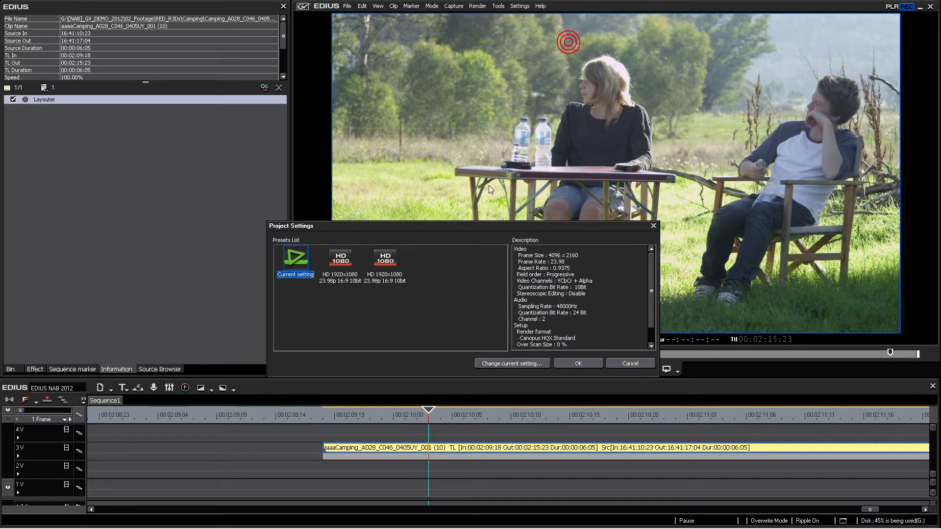
click(515, 363)
click(397, 219)
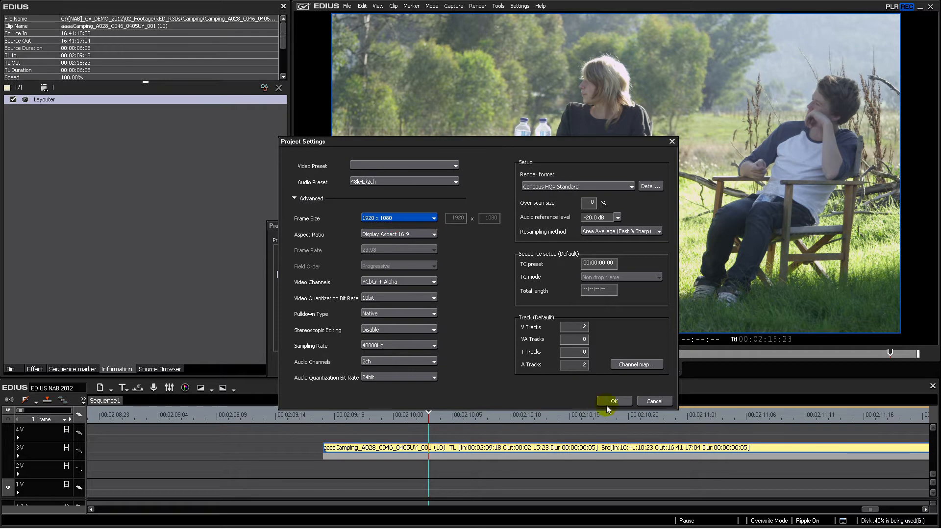
click(614, 401)
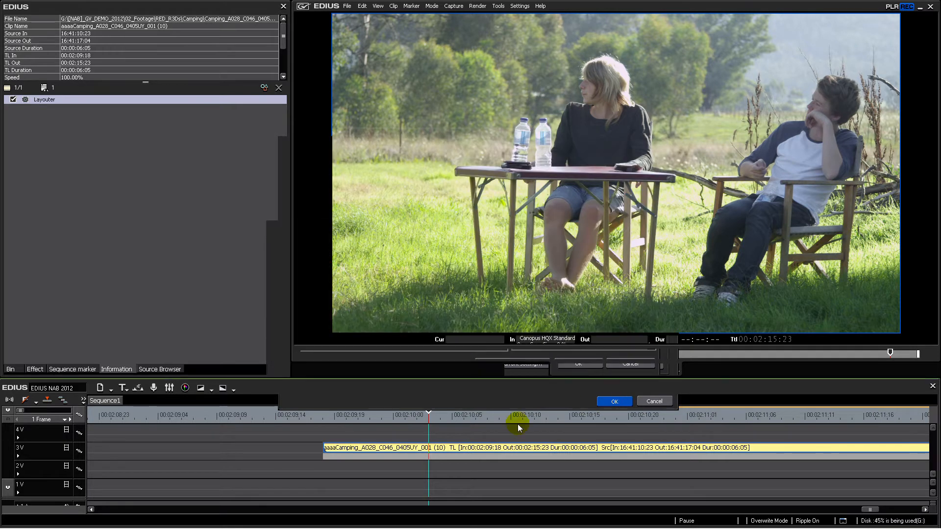
- Stretch the Camping clip to 100% in Layouter, reposition it to frame the blond sitter at the table, and check it at 00:02:10:04
click(436, 448)
double_click(44, 99)
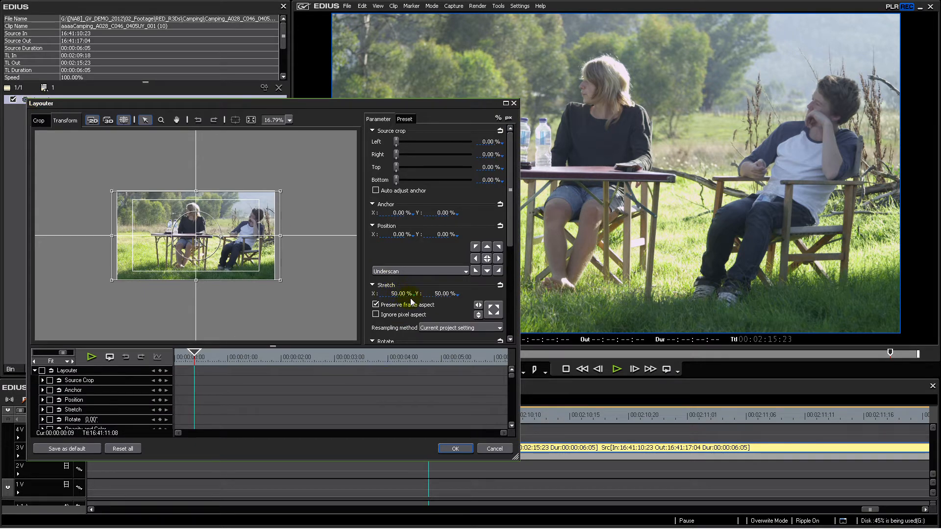
click(387, 293)
text(100)
drag(314, 261, 263, 262)
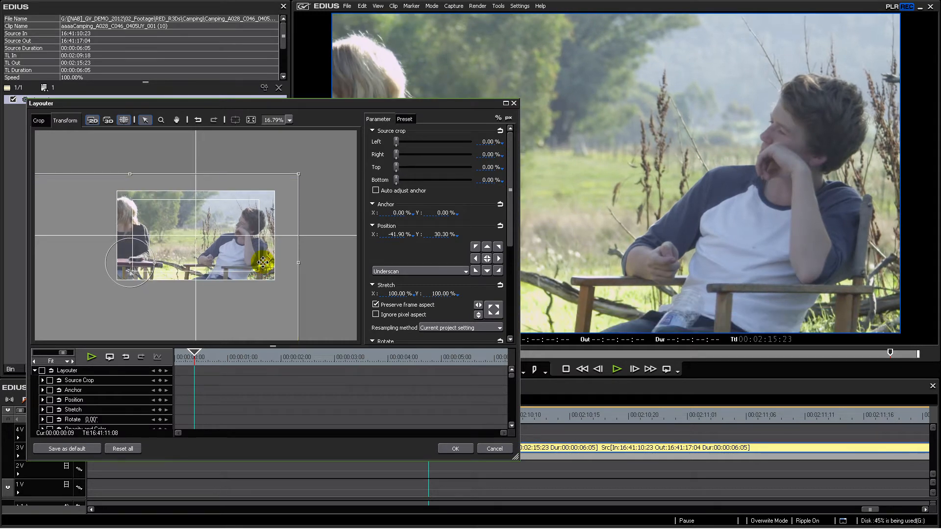
drag(366, 107, 483, 89)
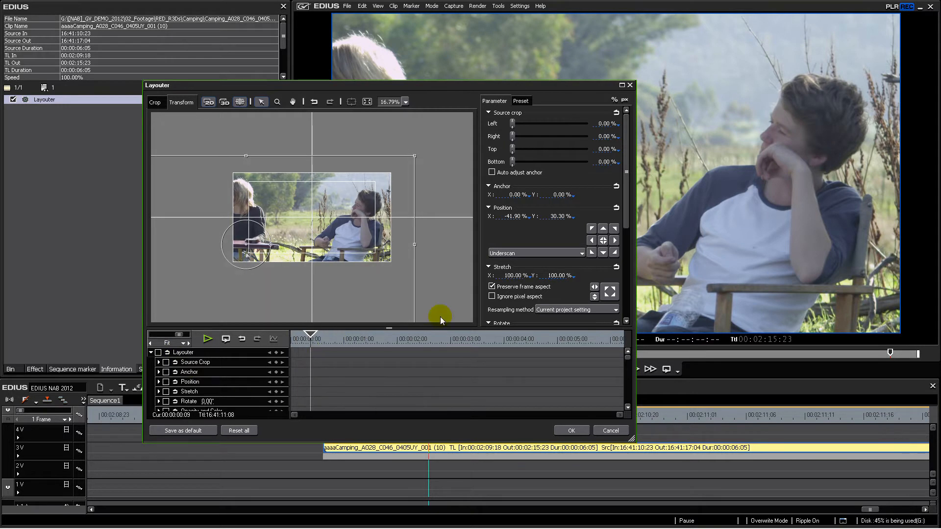
drag(263, 265, 369, 269)
click(563, 431)
click(485, 416)
drag(485, 416, 444, 421)
- Apply the Original size Layouter preset to the Camping clip
click(461, 444)
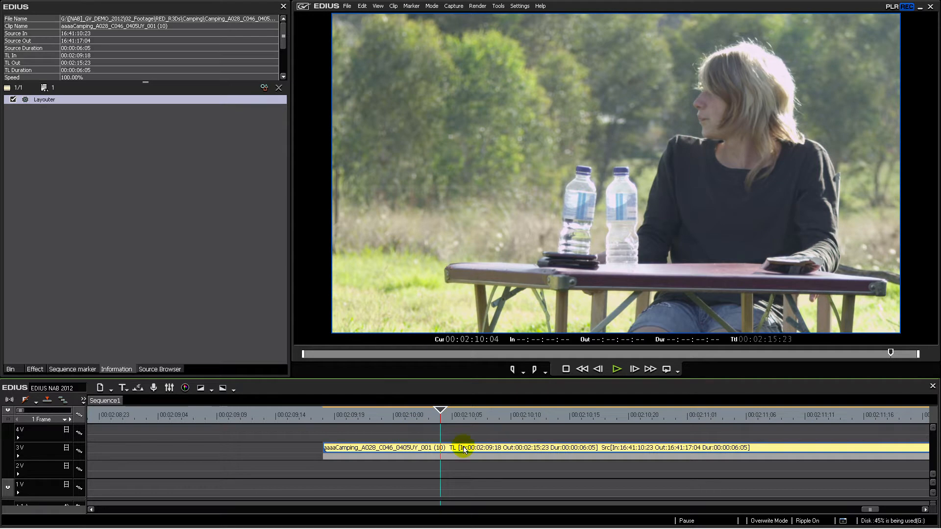
double_click(49, 100)
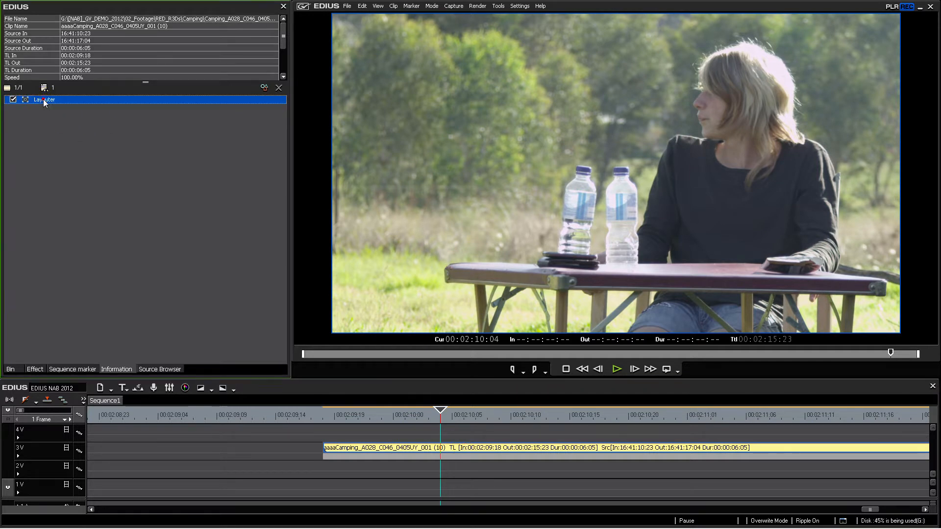
click(520, 101)
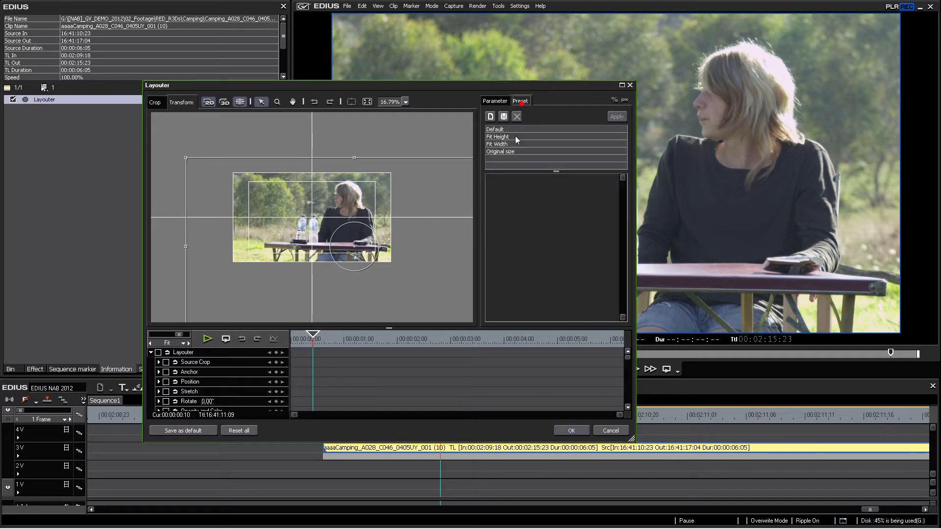
double_click(495, 155)
click(572, 430)
- Set the project's frame size to a custom 4096 x 2160
click(519, 6)
click(544, 41)
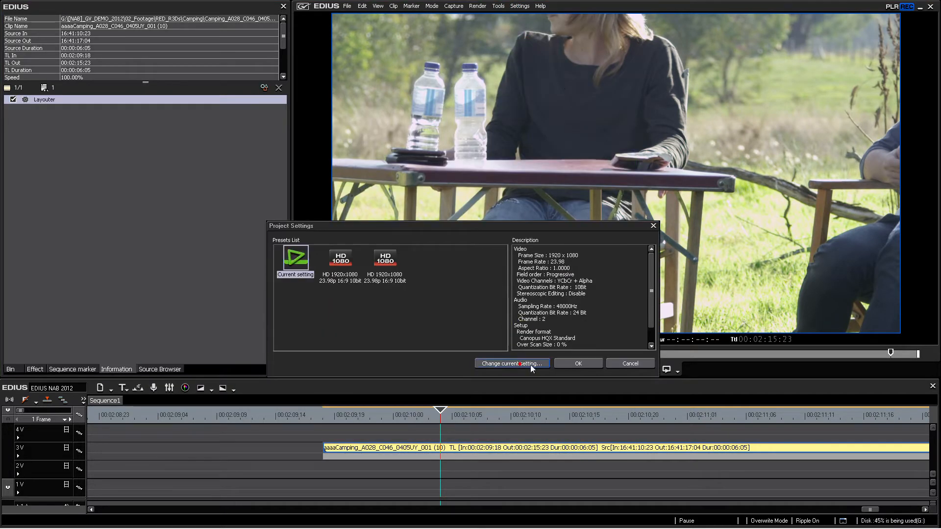
click(519, 364)
click(398, 219)
click(395, 321)
double_click(458, 218)
text(4096)
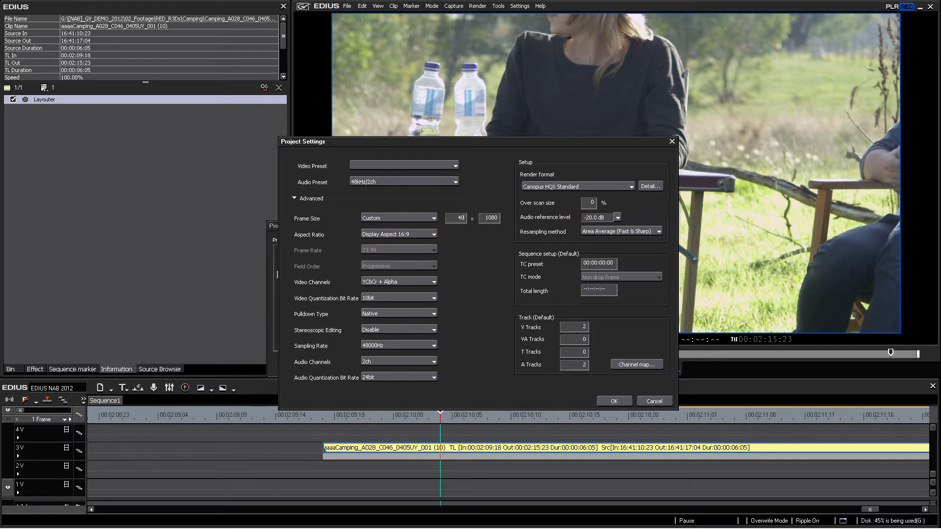
text(2160)
click(614, 401)
key(Return)
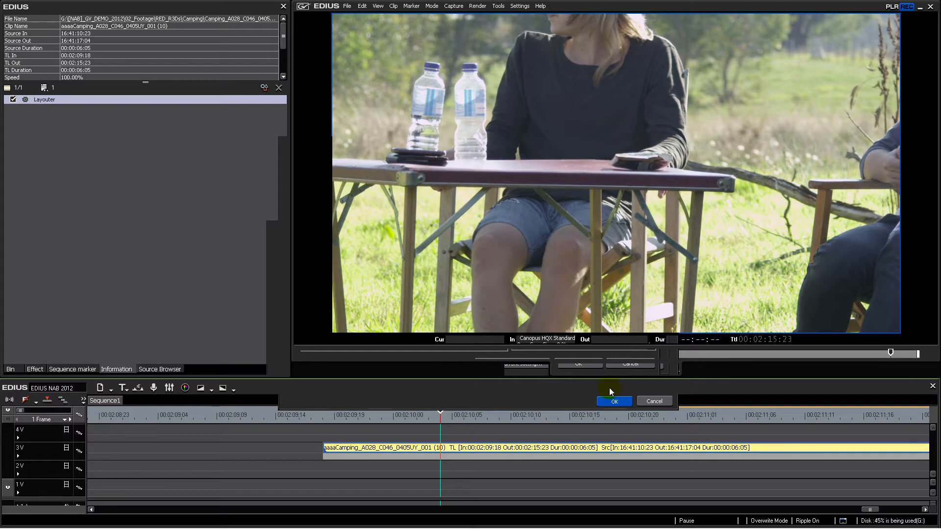
- Move to 00:02:10:11 in the Camping clip and examine its levels on the Vector Scope/Waveform
click(439, 415)
click(523, 414)
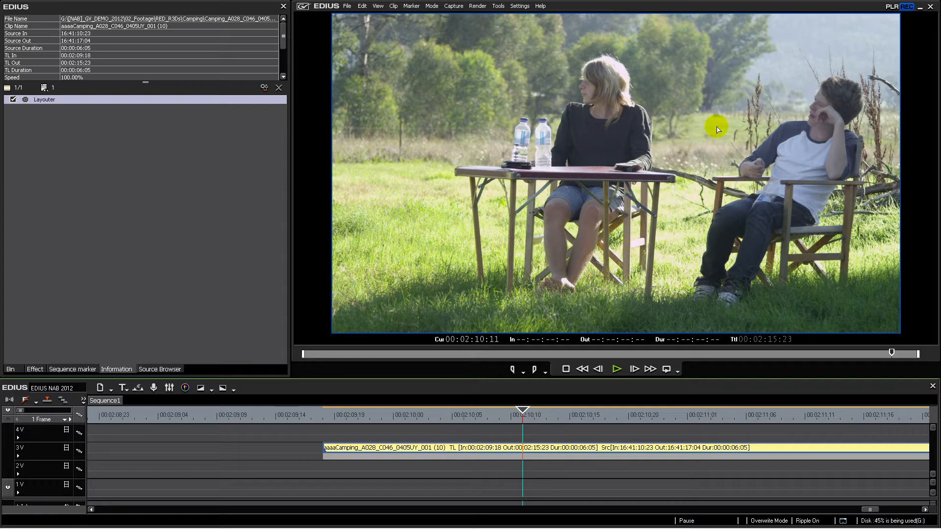
key(ctrl+w)
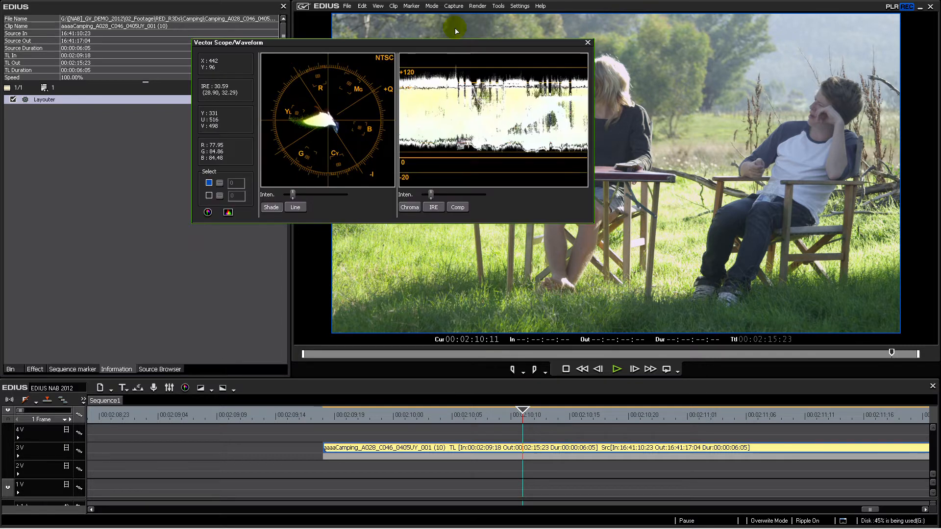
drag(476, 44, 377, 167)
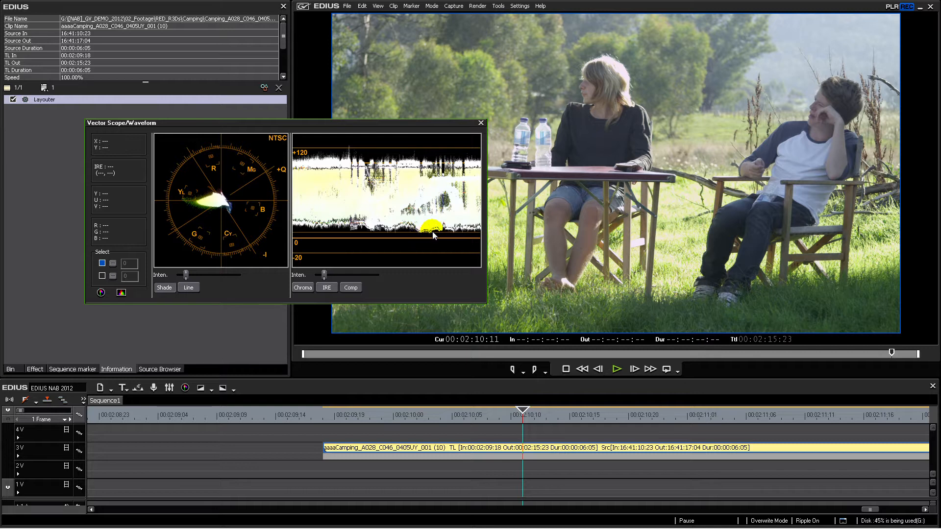
click(481, 124)
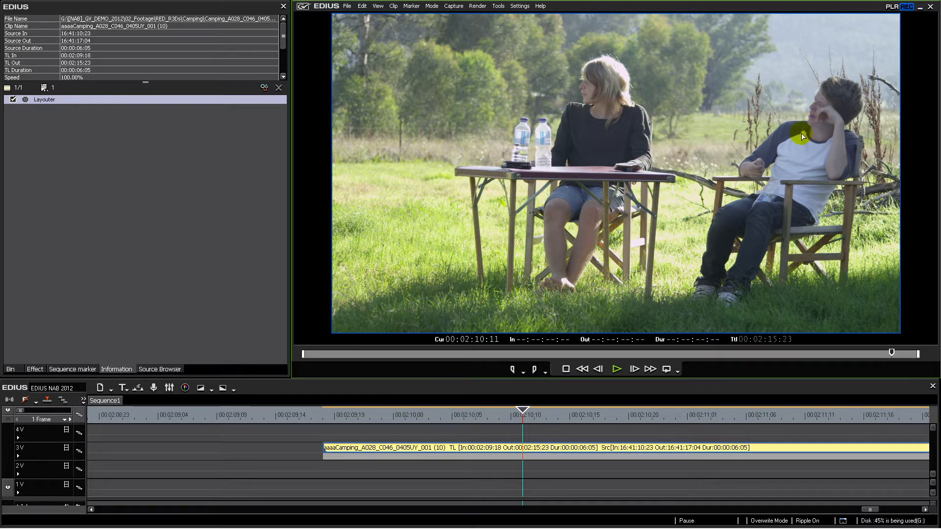
- Add the Mask video filter to the Camping clip on track 3V
click(279, 226)
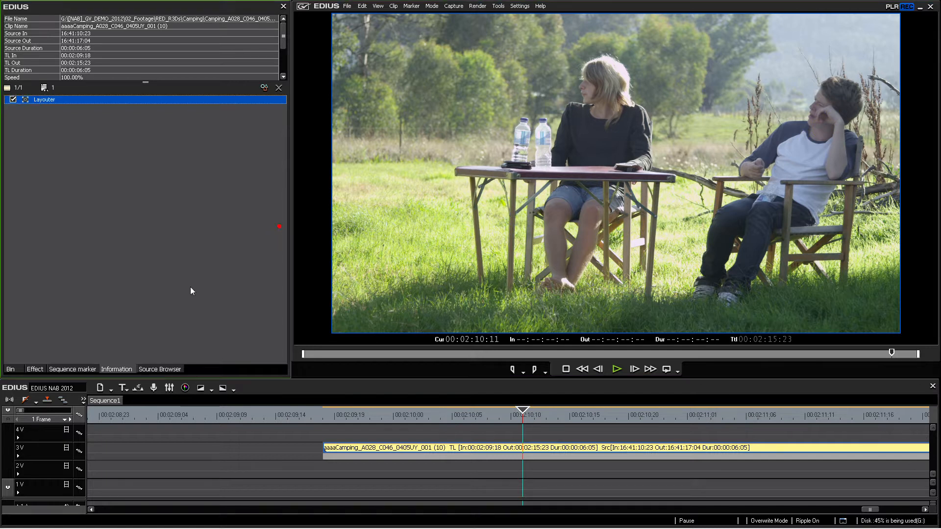
click(33, 367)
scroll(73, 226, up, 9)
drag(45, 246, 420, 447)
click(63, 108)
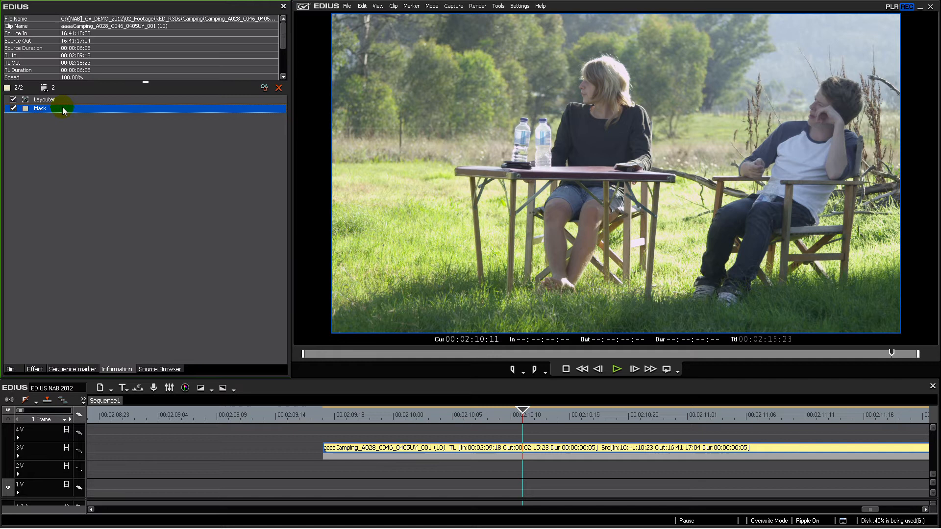
- Draw a closed four-point mask path around the lowered hand and forearm of the sitter in the white shirt
double_click(35, 109)
click(133, 51)
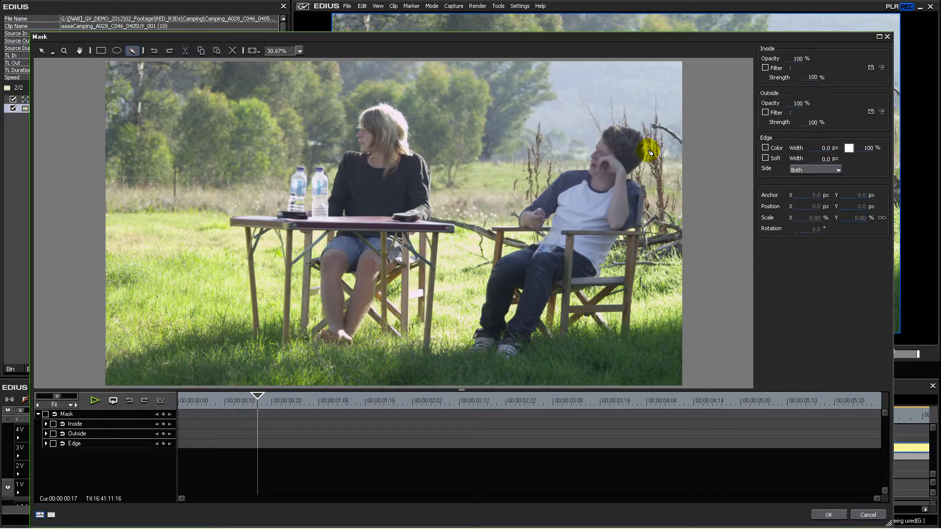
drag(518, 202, 513, 234)
click(558, 213)
click(522, 204)
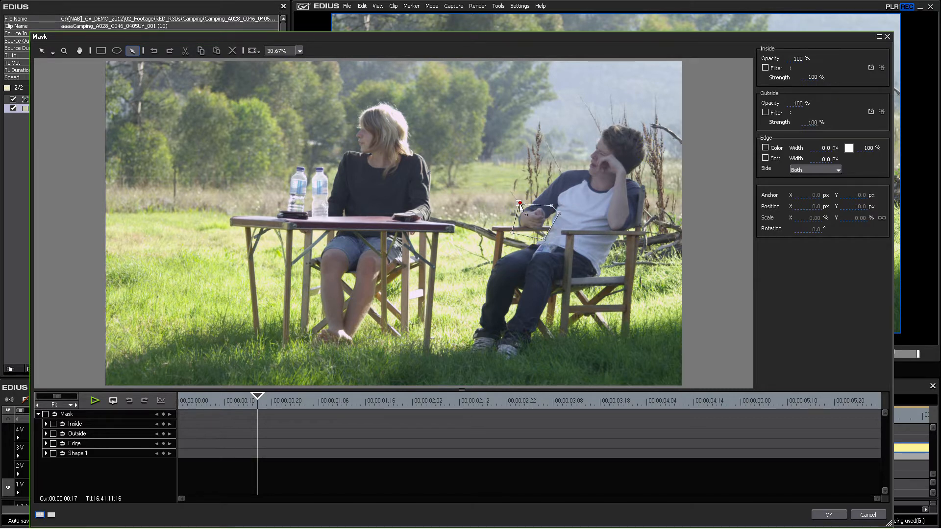
- Draw a second closed mask path around the same sitter's head and raised arm
click(589, 136)
click(577, 181)
click(592, 203)
click(605, 201)
click(602, 232)
click(619, 239)
click(643, 215)
click(632, 140)
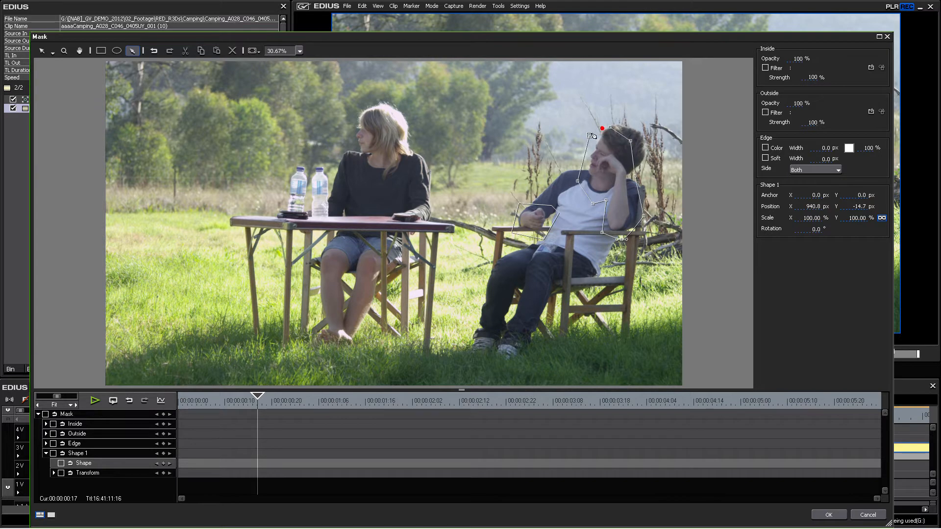
click(602, 129)
click(591, 139)
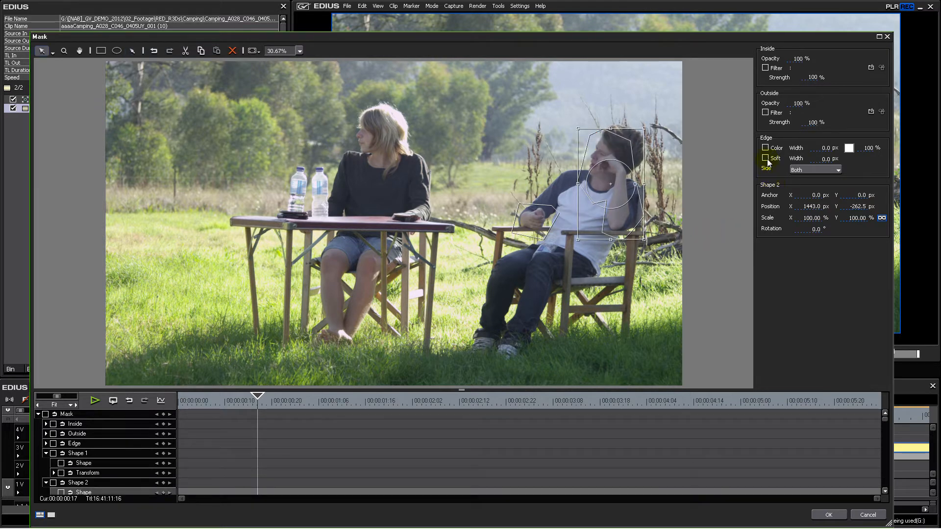
- Give the mask a 300 px soft edge and assign the 3-Way Color Correction filter to its inside
click(817, 159)
text(300)
click(765, 68)
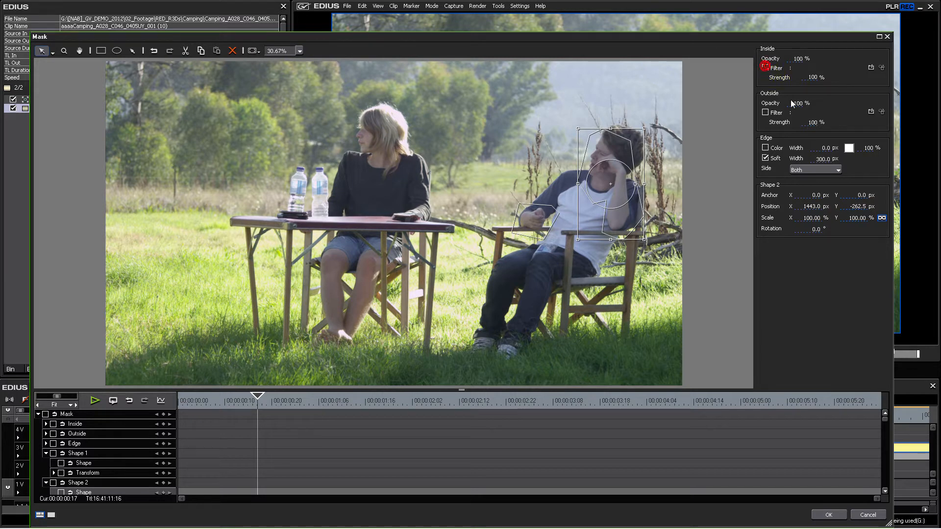
click(870, 69)
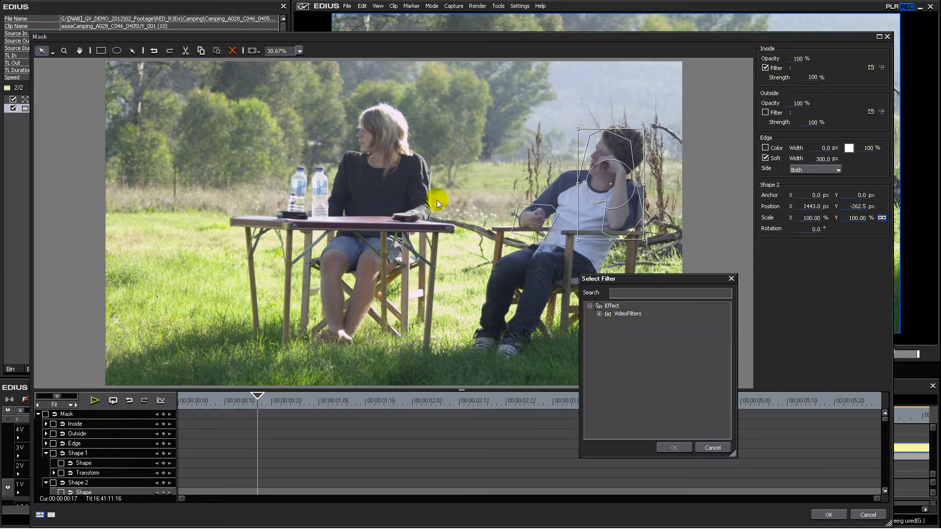
click(599, 315)
click(608, 321)
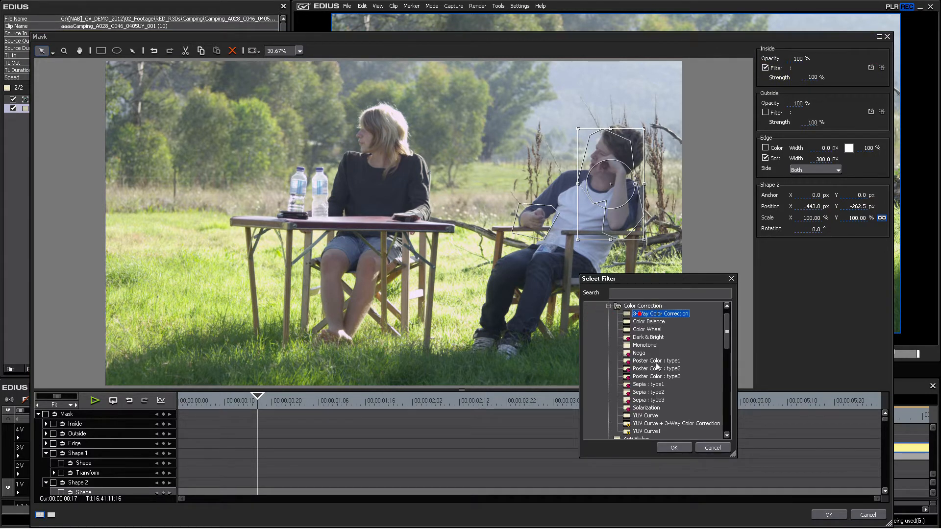
click(672, 447)
- Shift the inside filter's gray balance to Cb -10.0 and Cr 7.5, and apply the mask to the clip
click(881, 68)
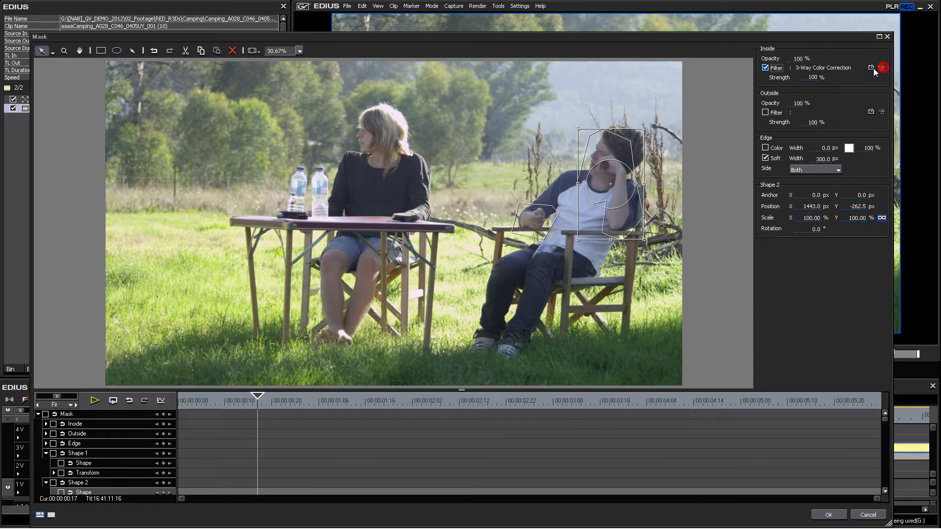
click(264, 128)
drag(264, 128, 263, 129)
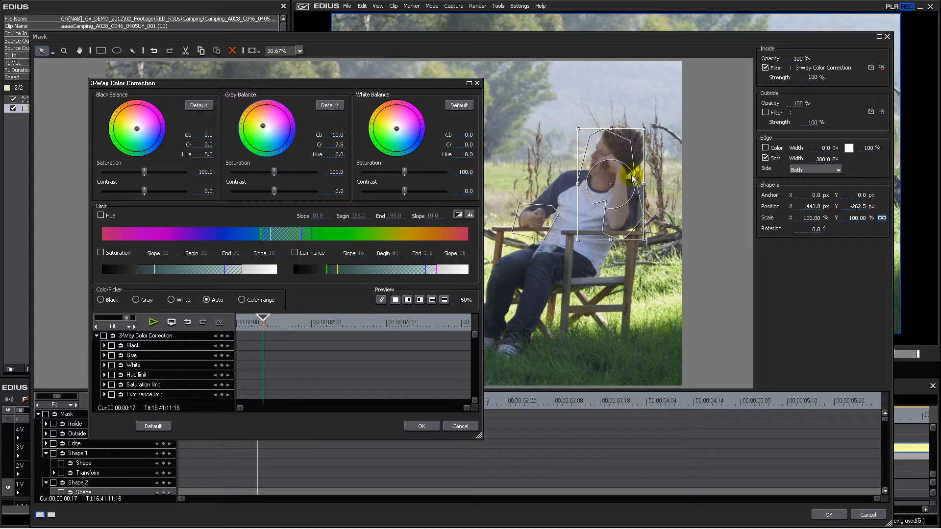
click(458, 425)
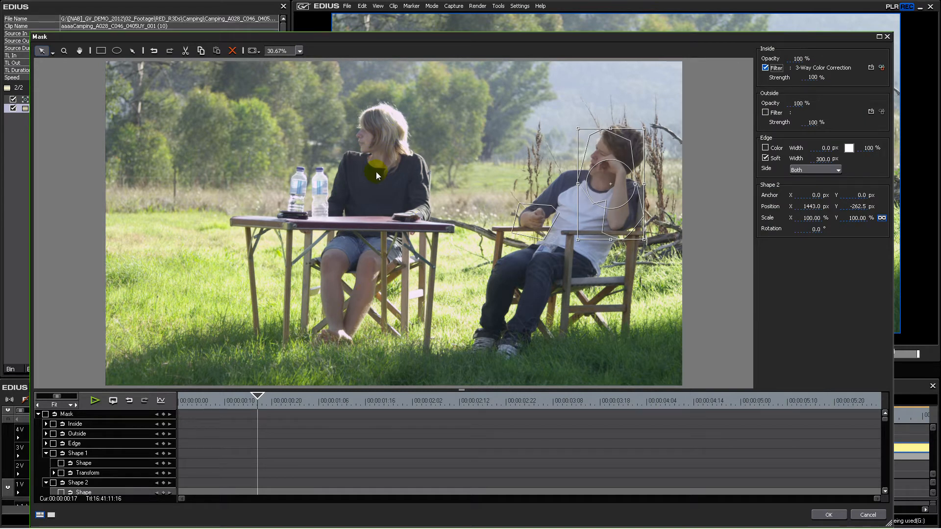
click(828, 514)
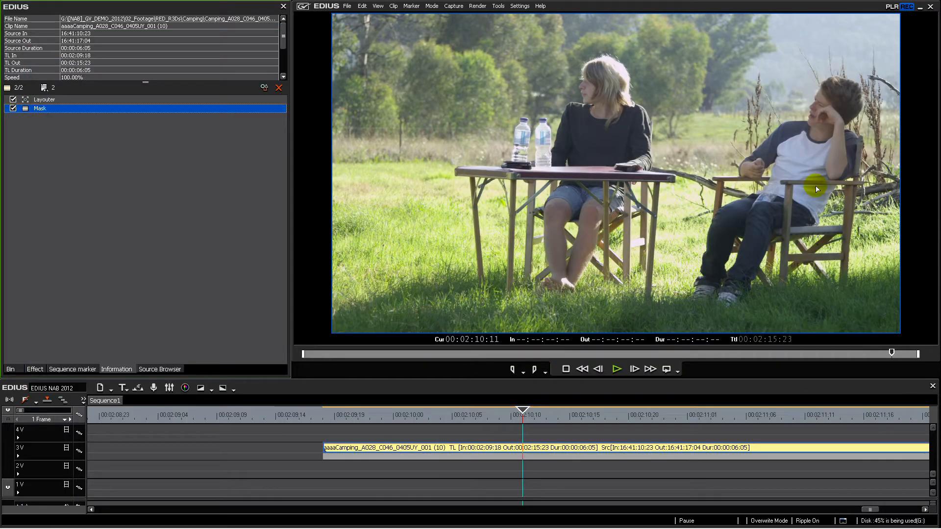
- Bring up the Vector Scope/Waveform and add the YUV Curve filter to the Camping clip
click(38, 369)
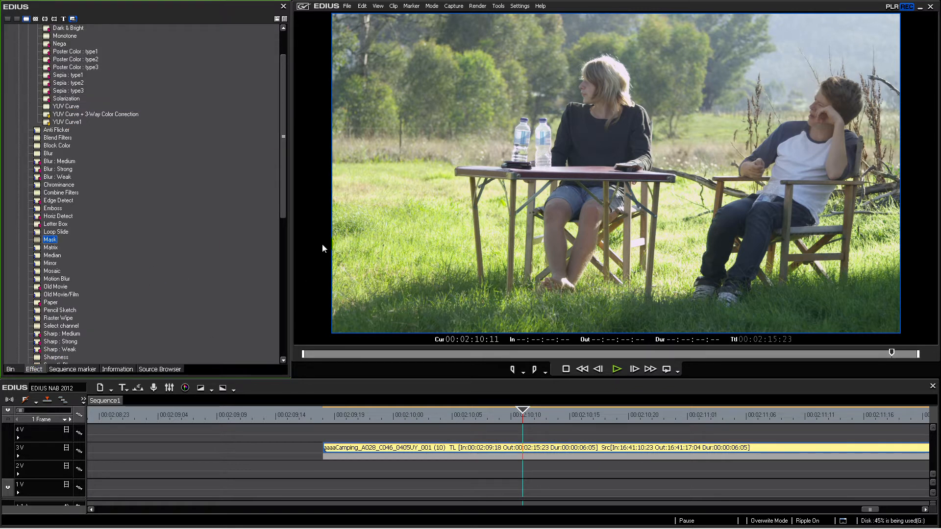
key(ctrl+w)
click(170, 140)
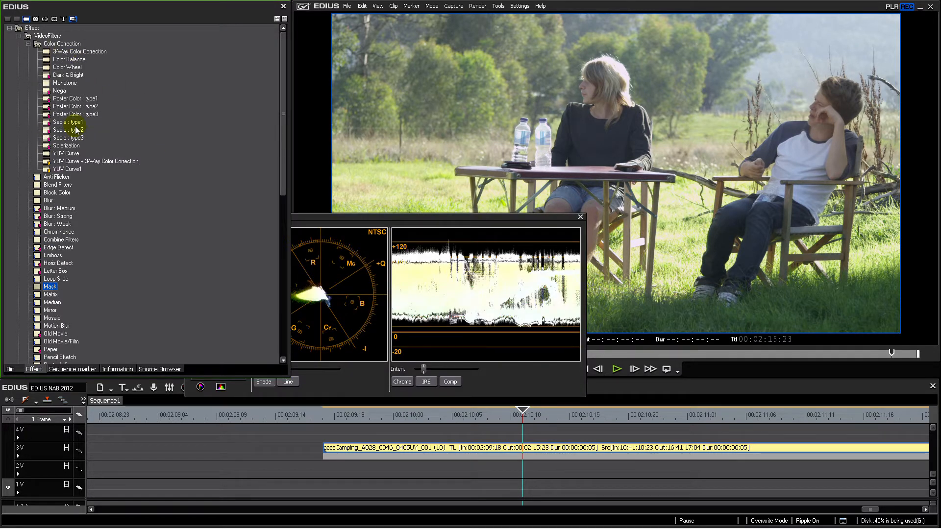
drag(59, 155, 529, 451)
- Lower the dark end of the YUV Curve filter's Y curve and check the black level on the waveform
double_click(56, 117)
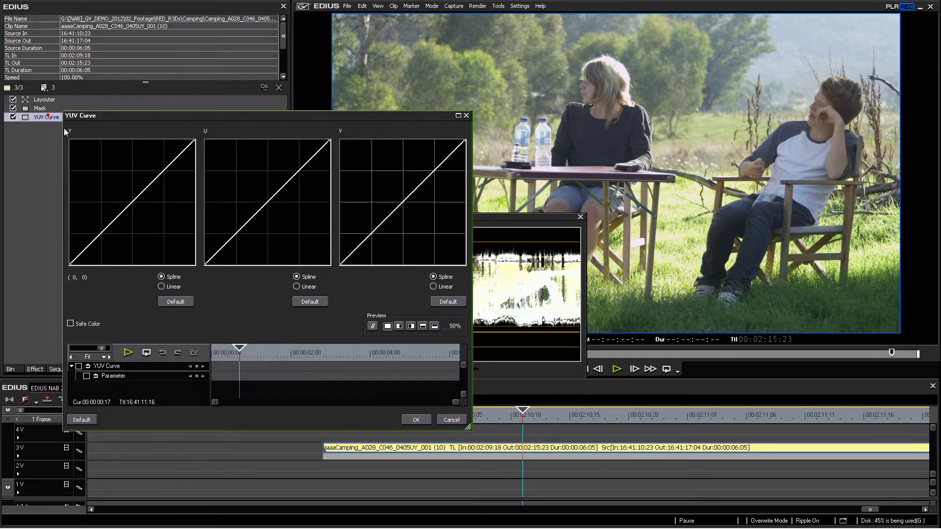
mouse_move(71, 265)
mouse_down()
mouse_move(105, 264)
mouse_move(69, 266)
mouse_move(59, 225)
mouse_move(54, 268)
mouse_move(75, 262)
mouse_up()
drag(520, 217, 757, 230)
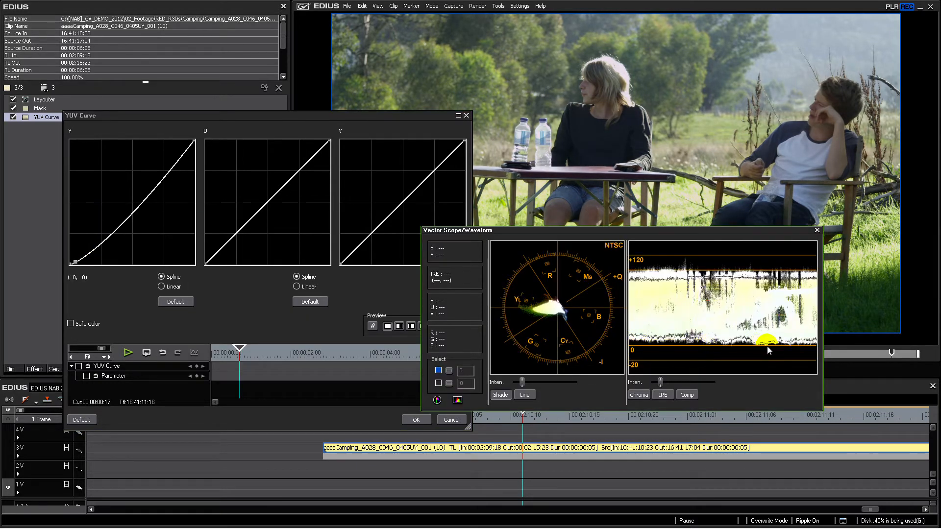
drag(755, 229, 487, 298)
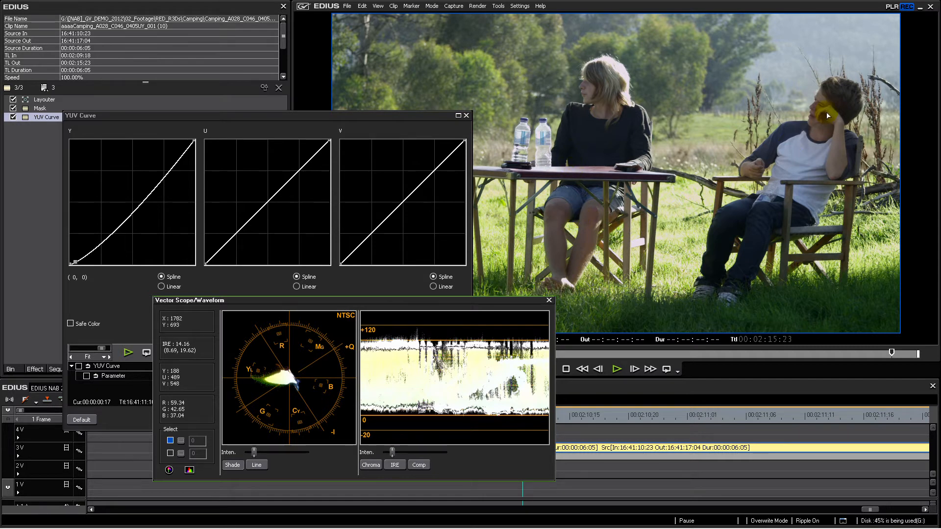
drag(528, 304, 737, 263)
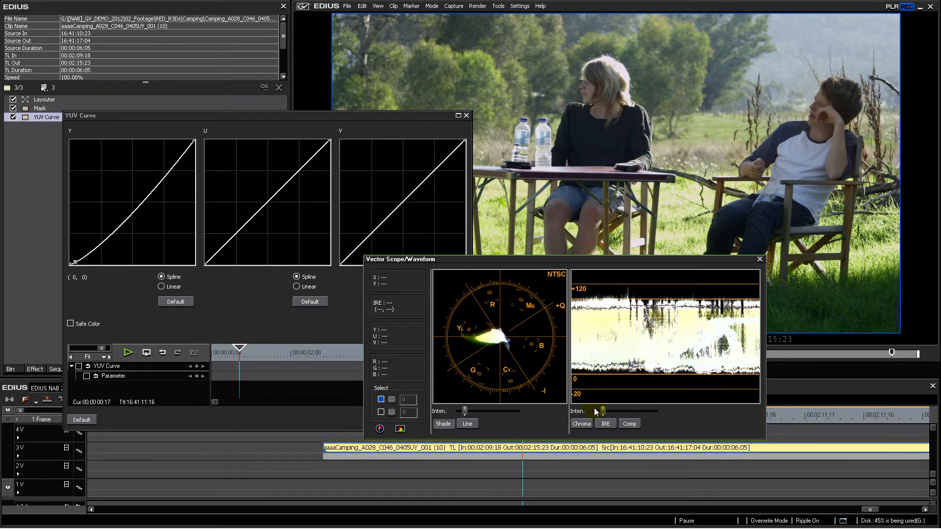
click(759, 258)
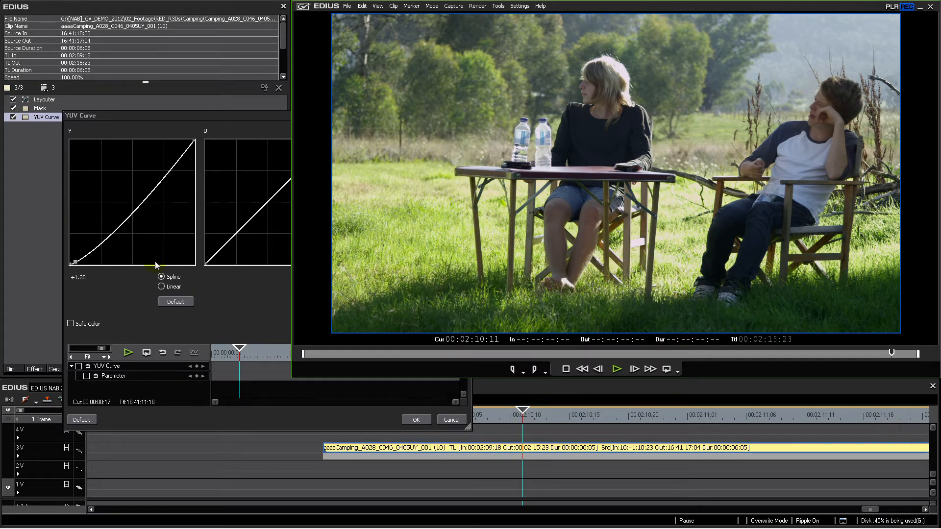
- Fine-tune the middle and upper part of the Y curve and apply the YUV Curve settings
click(168, 177)
drag(147, 193, 122, 216)
click(122, 216)
click(420, 422)
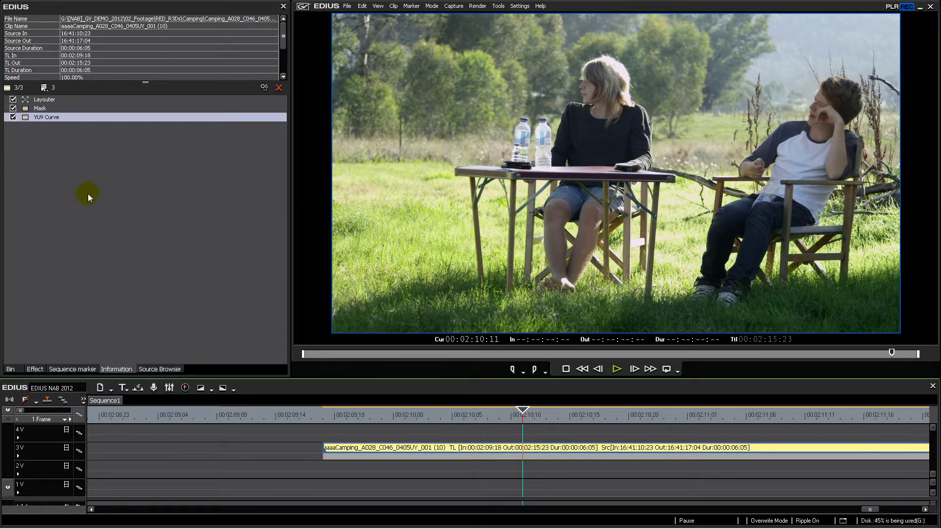
- Add the Color Balance filter to the Camping clip
click(35, 215)
click(35, 369)
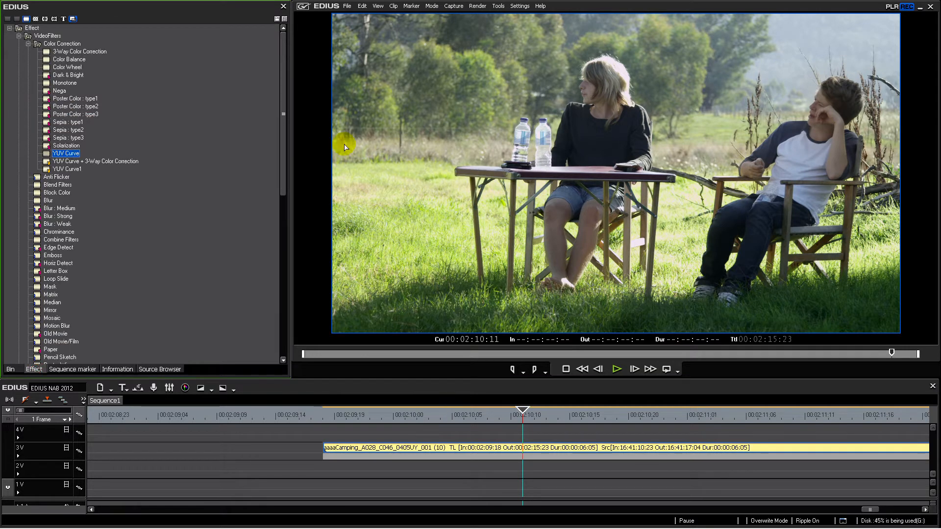
drag(70, 60, 553, 450)
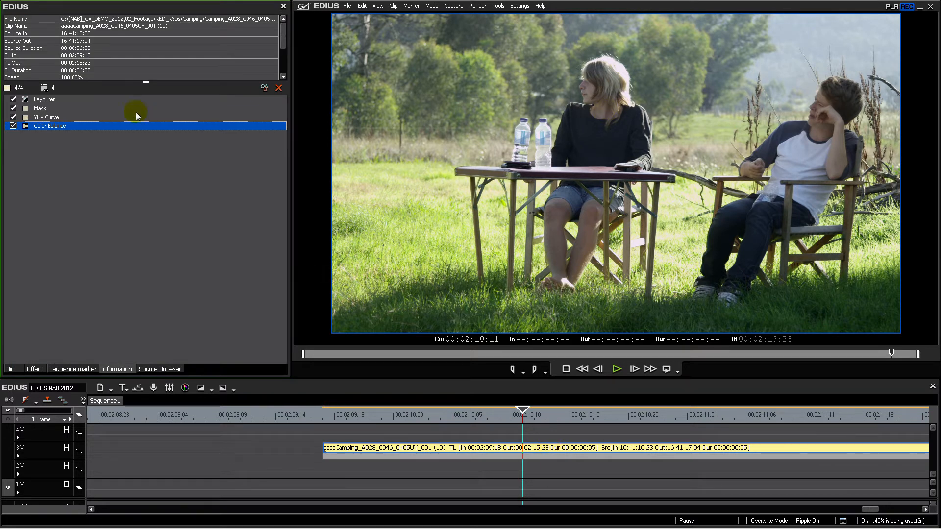
- Set the Chroma of the clip's Color Balance filter to 11 and apply it
double_click(47, 126)
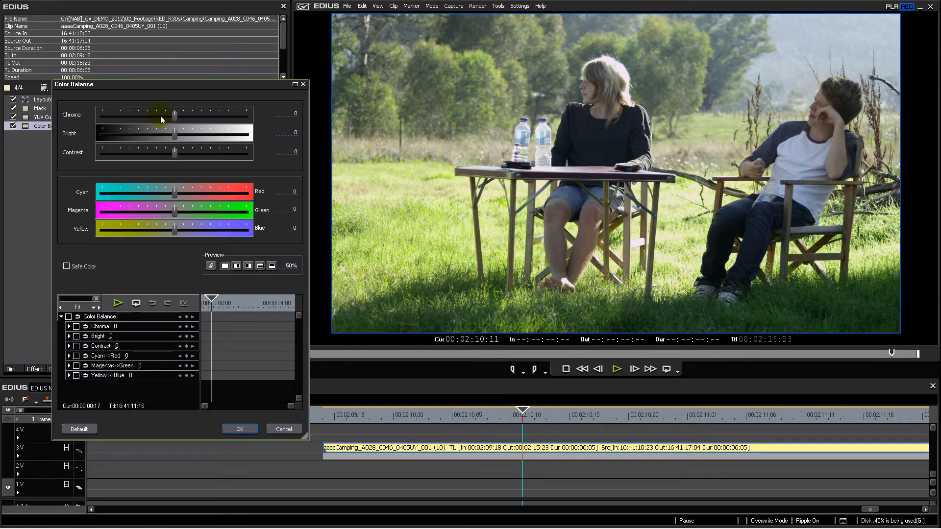
click(286, 112)
text(11)
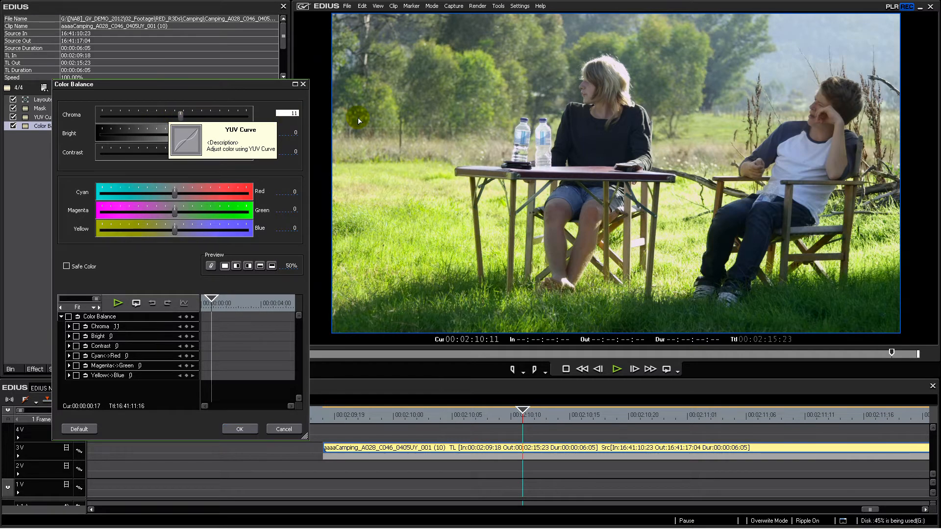
click(249, 429)
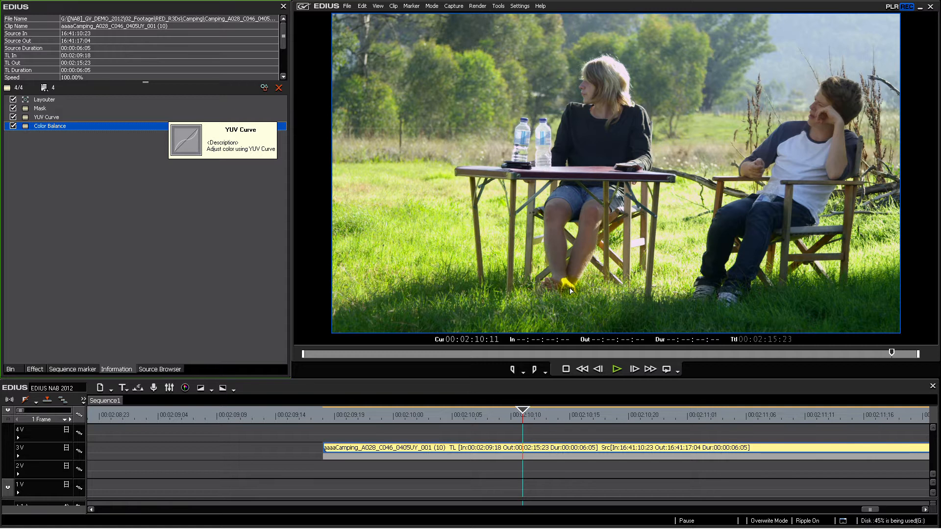
click(360, 236)
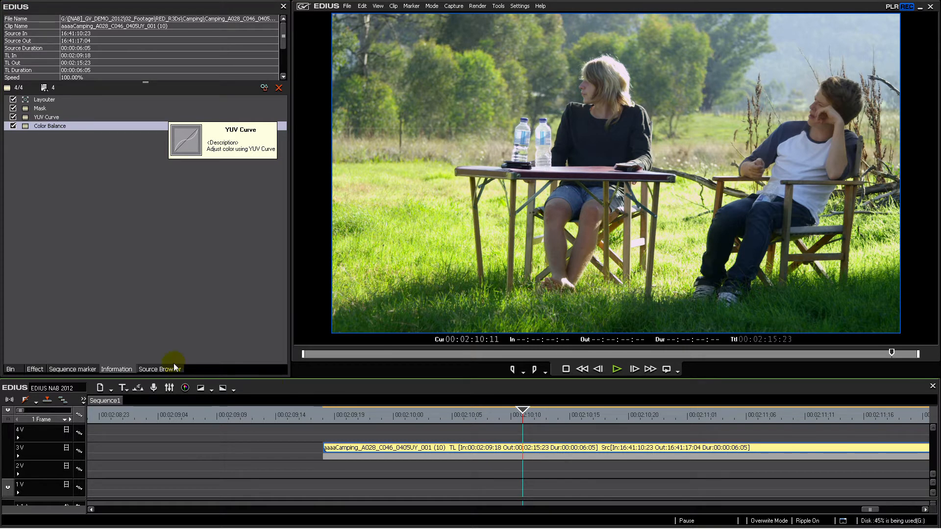
- Add the Chrominance filter to the camping clip on track 3V and open its settings
click(34, 369)
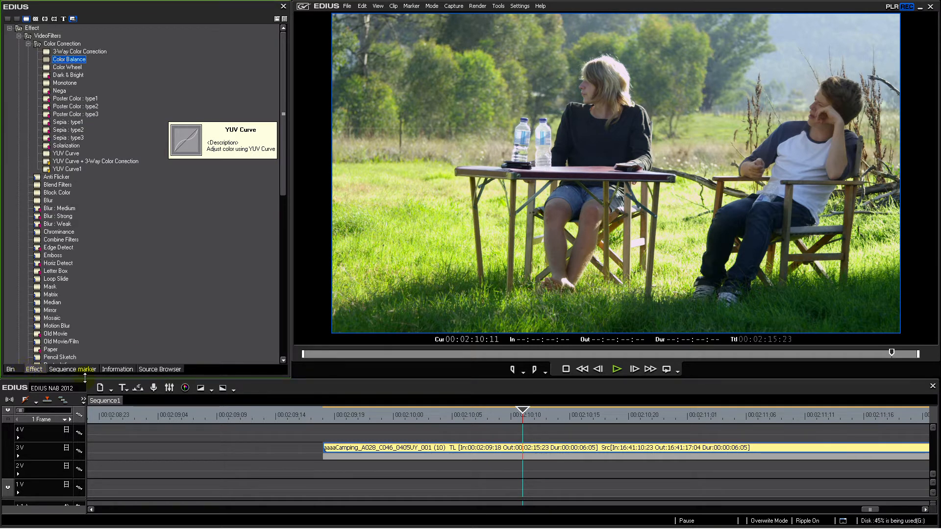
drag(53, 209, 493, 451)
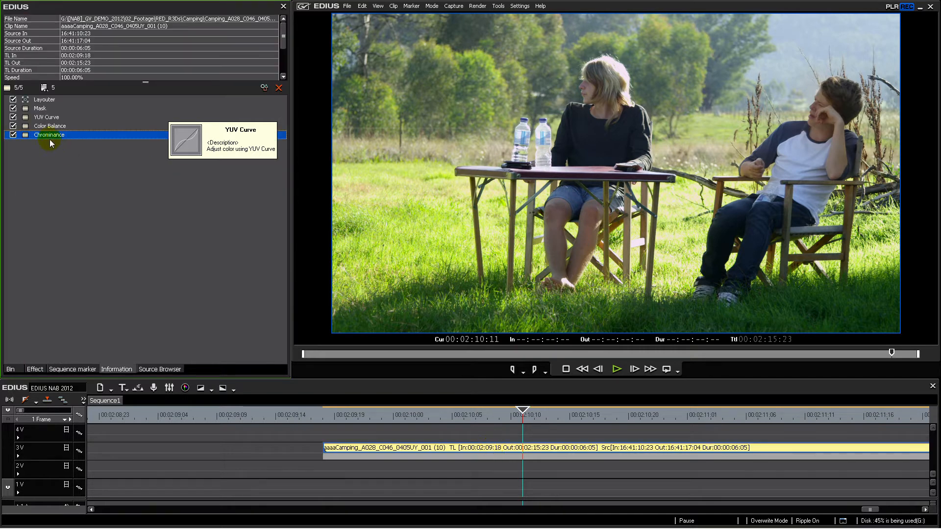
click(44, 135)
double_click(43, 134)
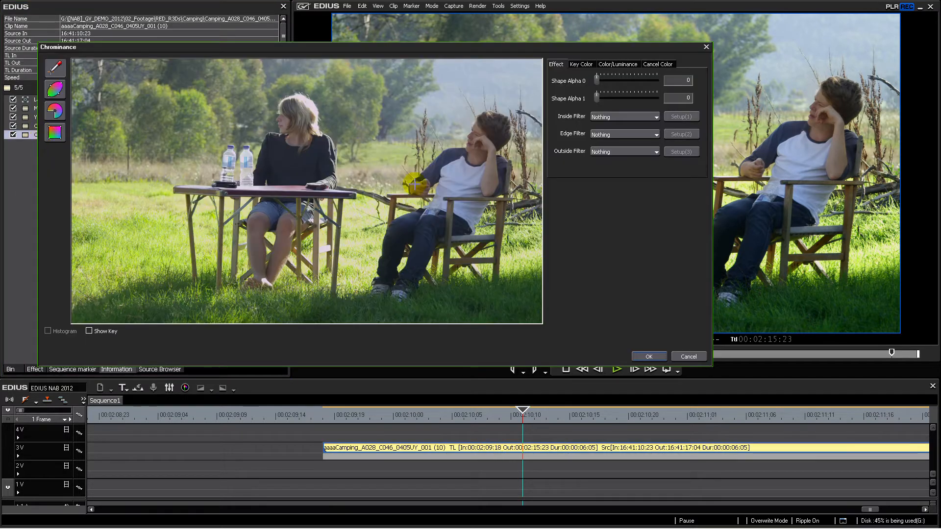
- Switch the Chrominance key to elliptical color selection with the histogram and key display turned on, and move the ellipse off the colors
click(56, 91)
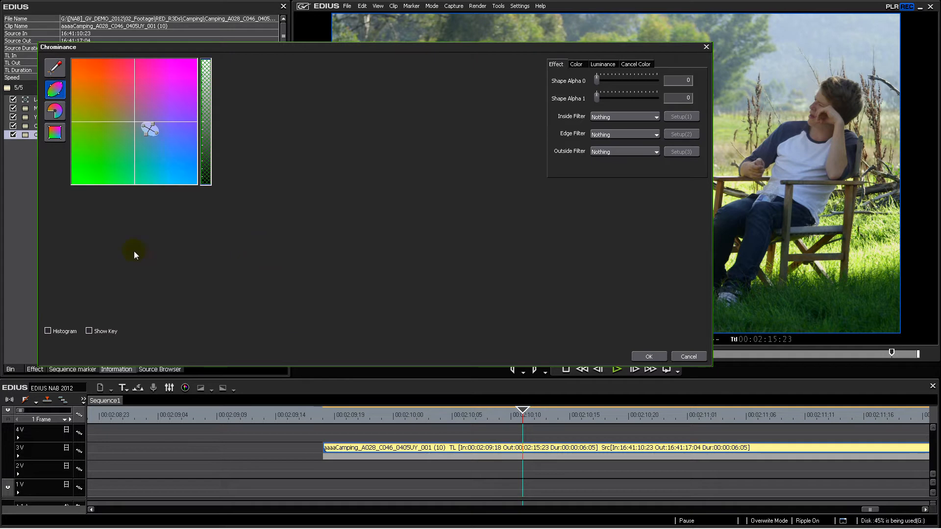
click(47, 332)
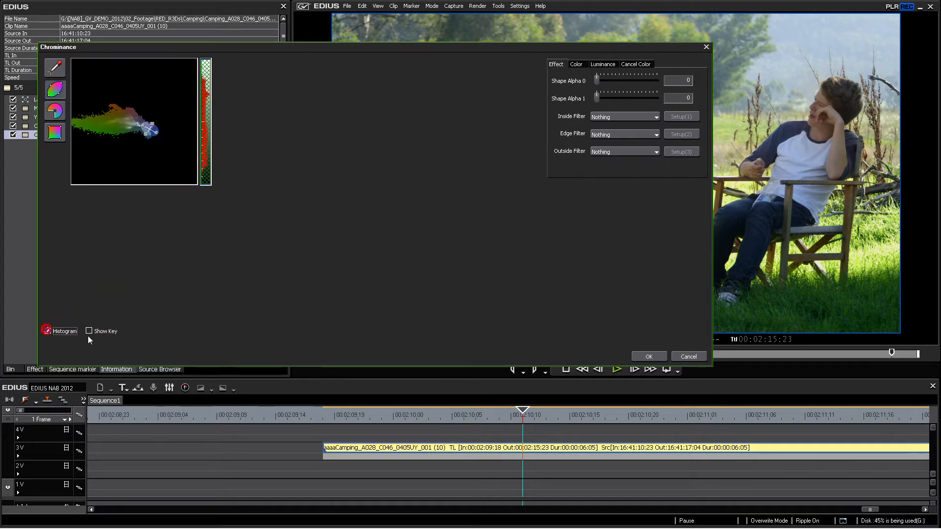
drag(150, 130, 170, 153)
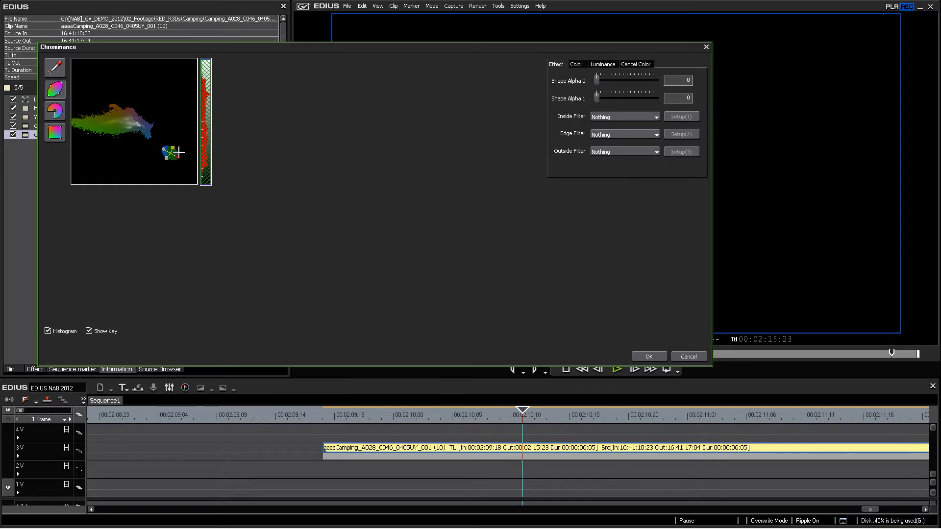
- Enlarge, rotate and soften the key ellipse and place it over the yellow-green tones of the histogram to isolate the grass and foliage
drag(166, 159, 116, 155)
drag(329, 47, 392, 231)
drag(177, 340, 154, 321)
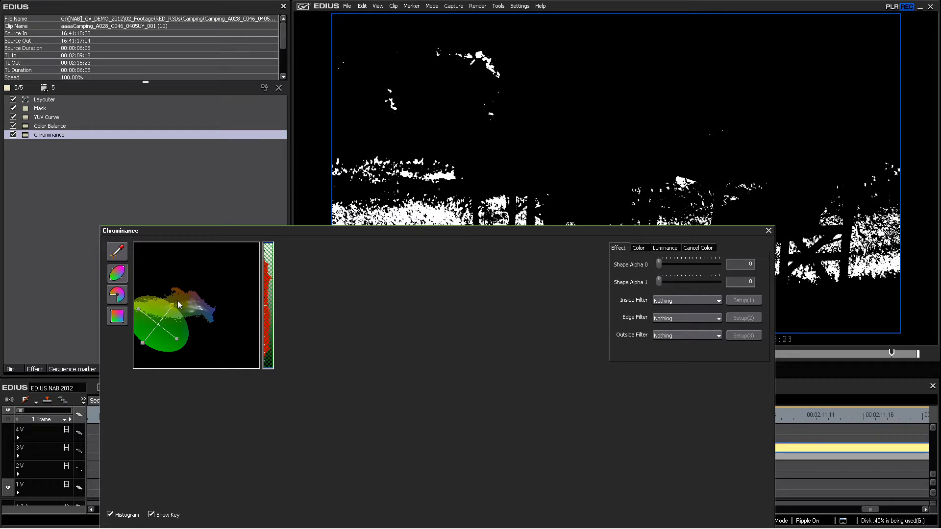
drag(175, 302, 178, 303)
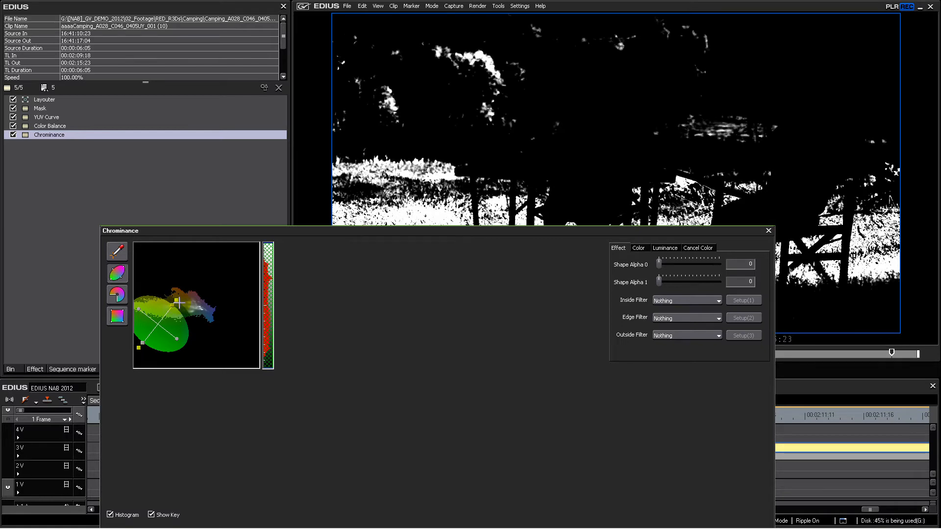
drag(169, 324, 189, 318)
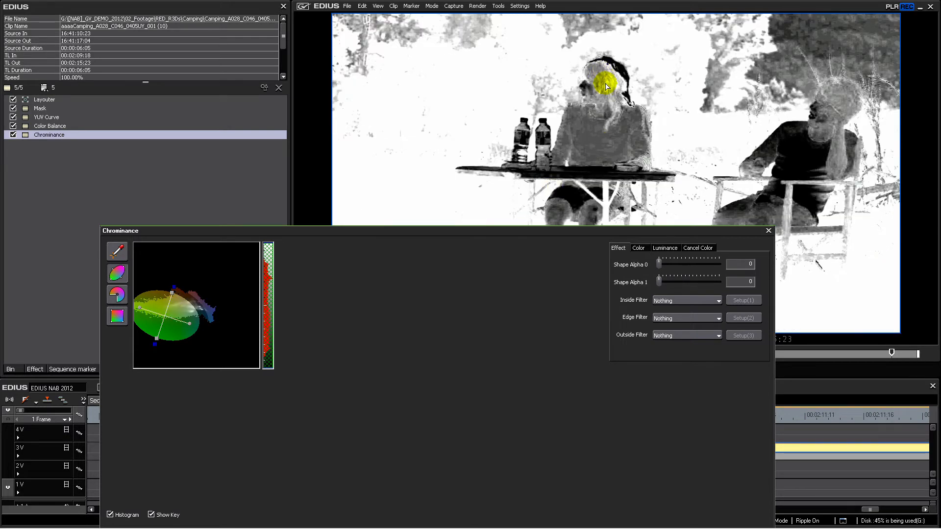
drag(185, 311, 172, 316)
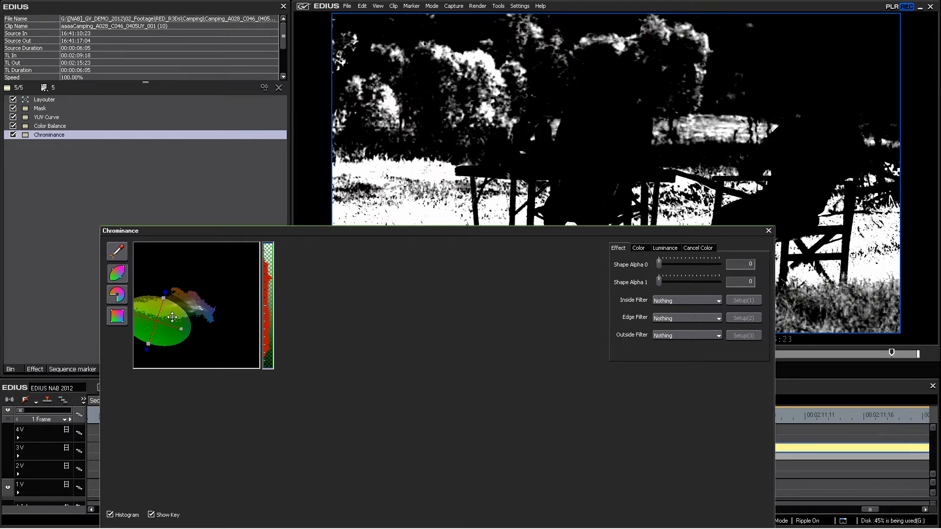
- Turn off the key display and choose 3-Way Color Correction as the Chrominance inside filter
drag(483, 231, 428, 110)
click(86, 377)
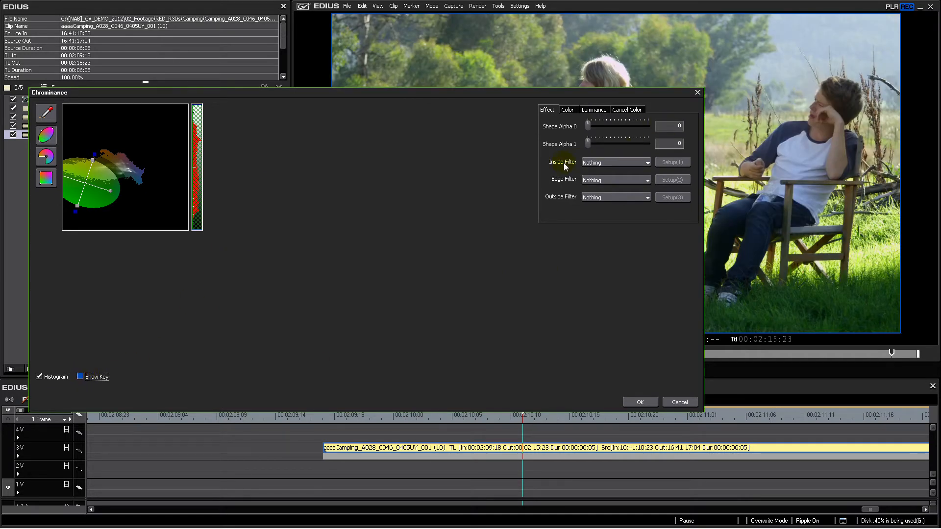
drag(619, 92, 645, 297)
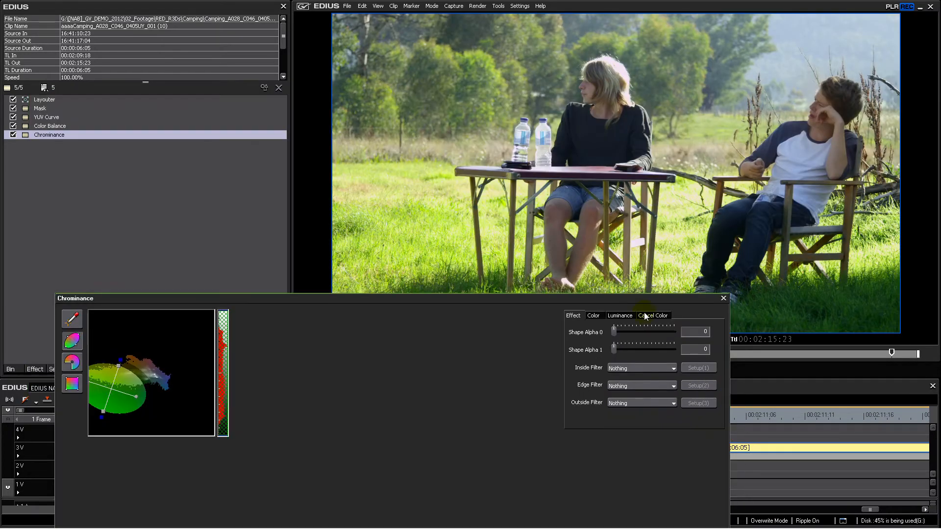
click(645, 367)
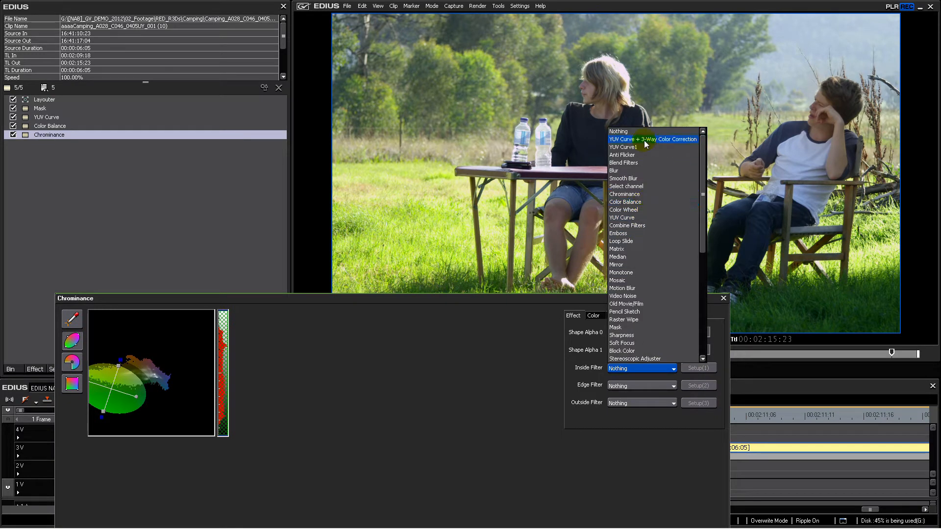
drag(702, 212, 703, 297)
click(646, 209)
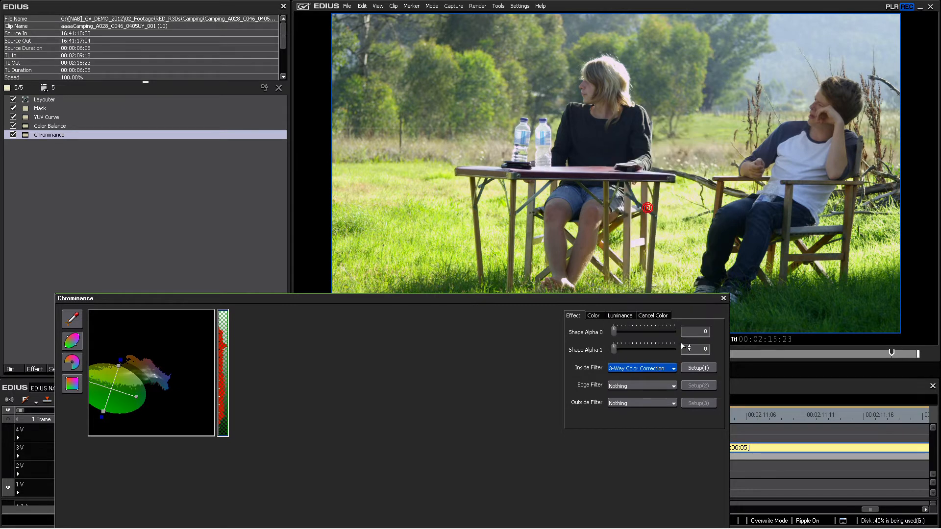
- In the inside filter's 3-Way Color Correction setup, reduce the gray saturation to 89.4 and the white saturation to about 80
click(695, 368)
drag(366, 82, 555, 297)
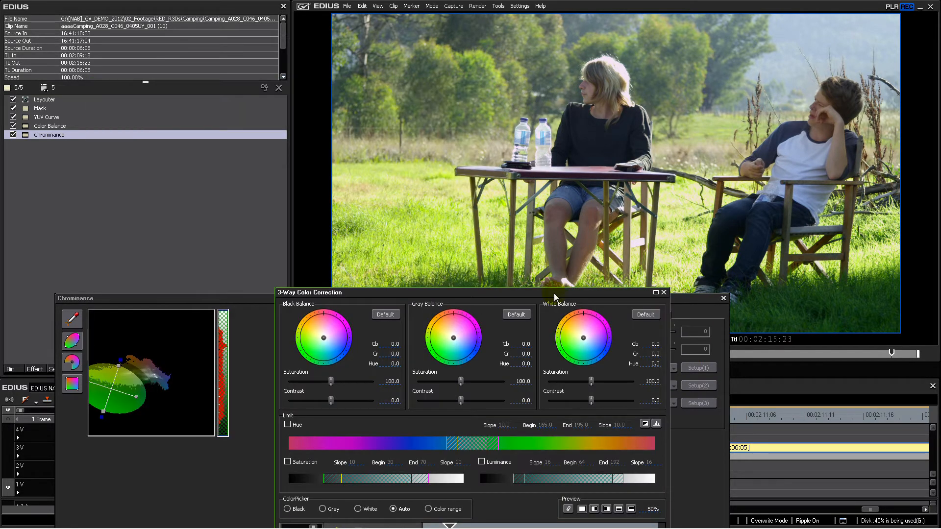
drag(592, 384, 567, 387)
mouse_move(461, 387)
mouse_down()
mouse_move(430, 388)
mouse_move(454, 389)
mouse_up()
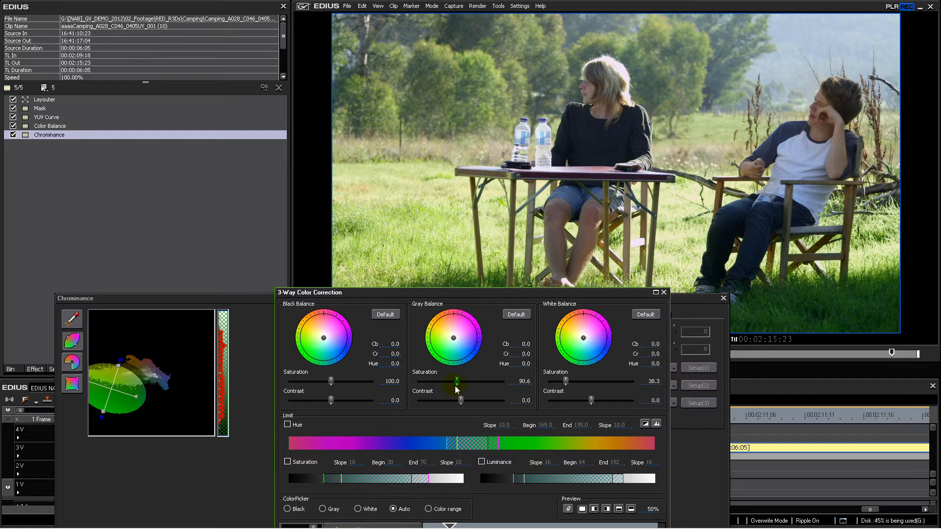
drag(571, 384, 586, 386)
- Lower the white contrast to -11.8 and the gray contrast to -5.1, and apply the color correction and Chrominance settings
drag(582, 383, 560, 401)
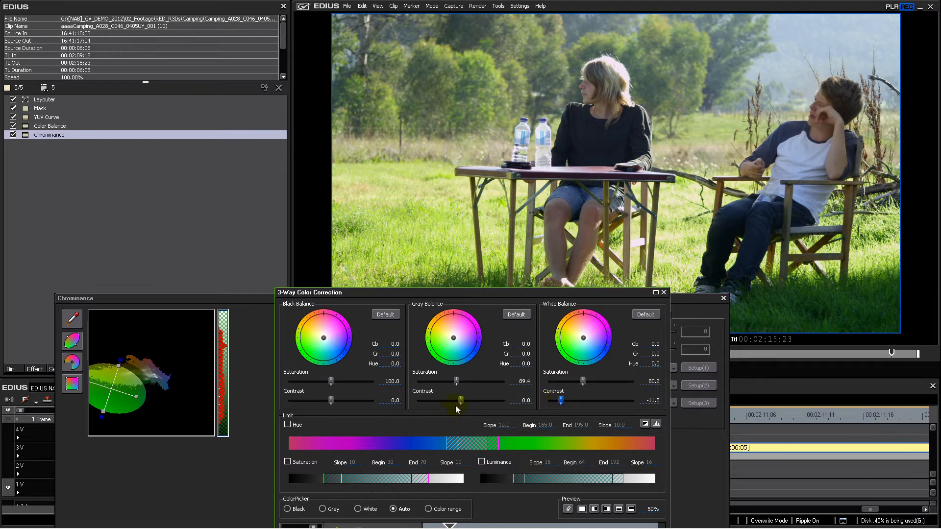
drag(456, 404, 448, 405)
drag(539, 293, 472, 95)
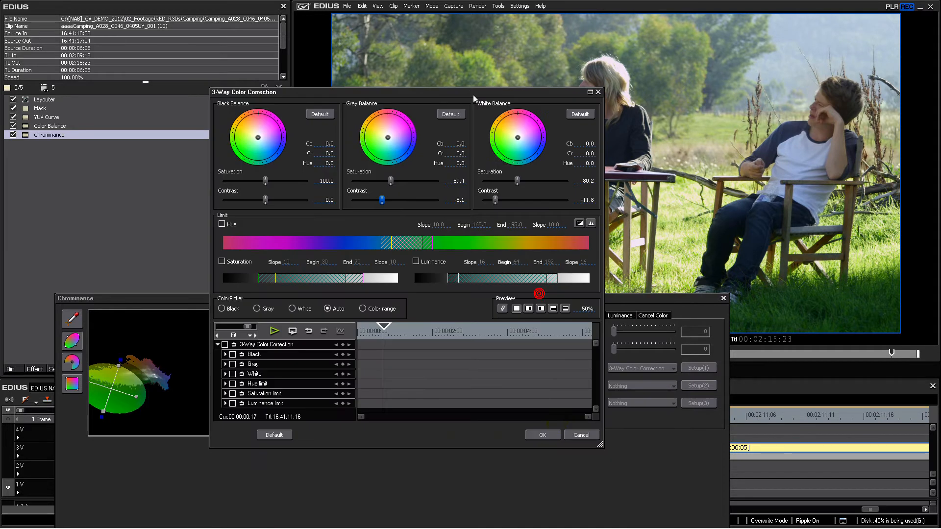
click(551, 432)
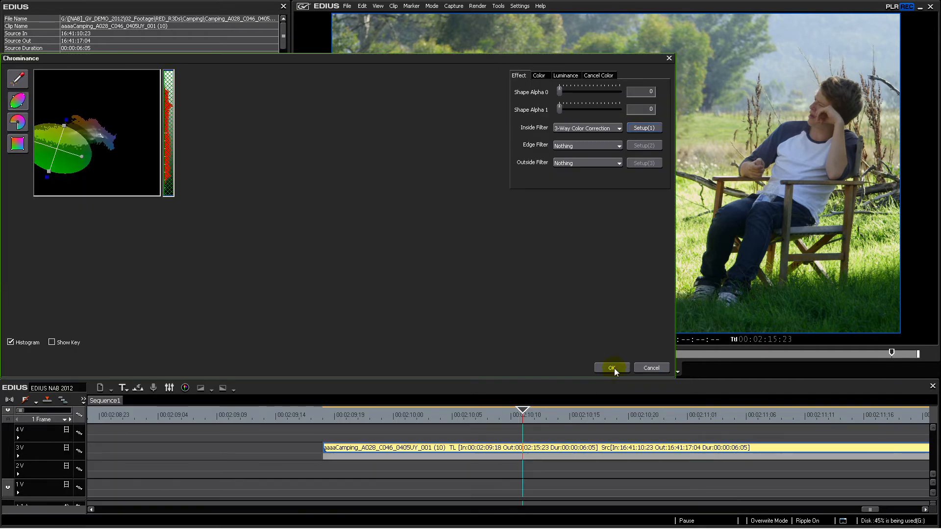
click(612, 369)
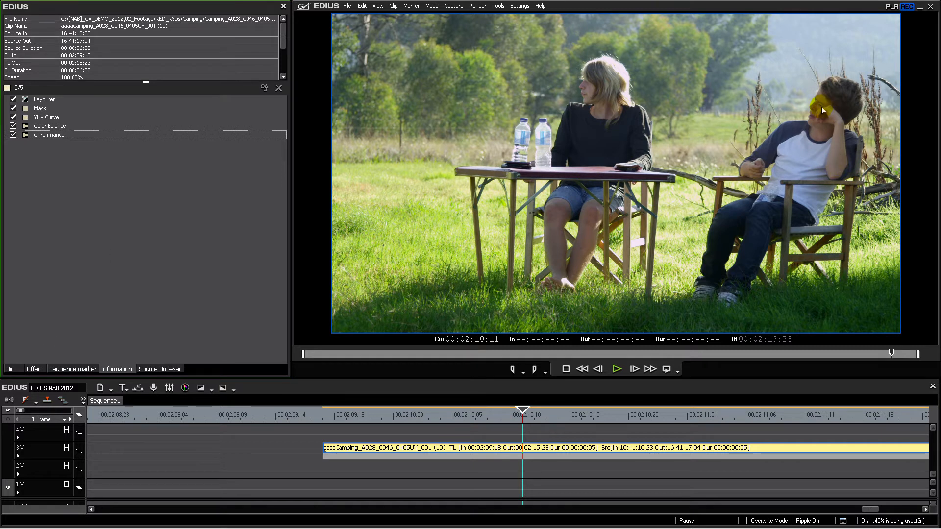
- Add another Mask filter to the camping clip on track 3V and open its settings
click(35, 368)
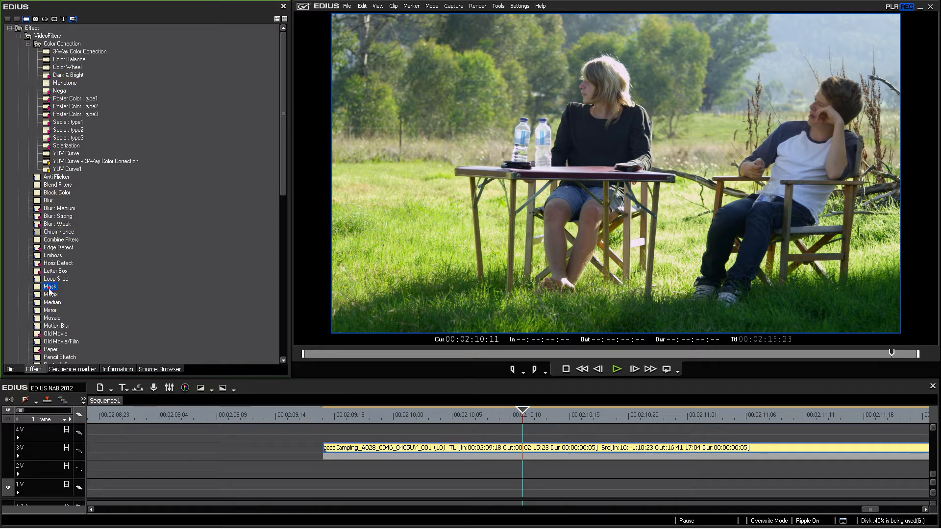
drag(50, 289, 542, 447)
double_click(38, 145)
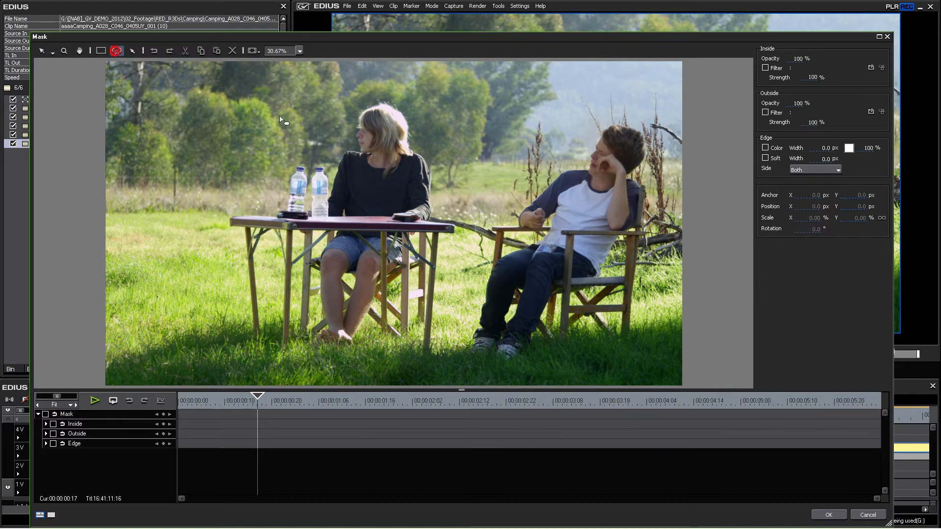
- Draw a tall elliptical mask around the blonde person at the table, scaled to about 79% height and rotated about 12.5°
drag(285, 116, 462, 441)
drag(387, 251, 372, 128)
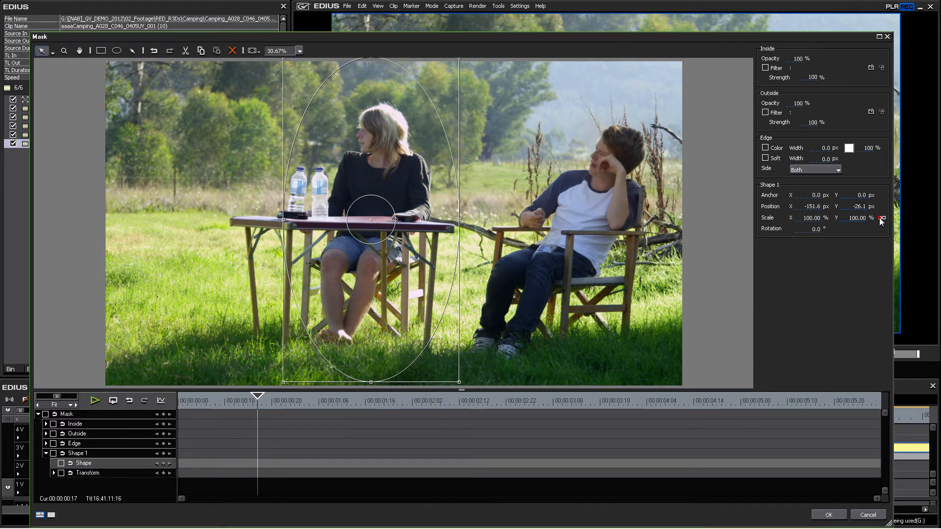
drag(370, 382, 371, 348)
drag(420, 208, 422, 212)
- Duplicate the ellipse over the second seated person at about X 1241, Y 39 px, and enable a soft mask edge 700 px wide
key(ctrl+c)
key(ctrl+v)
drag(384, 182, 597, 180)
click(766, 158)
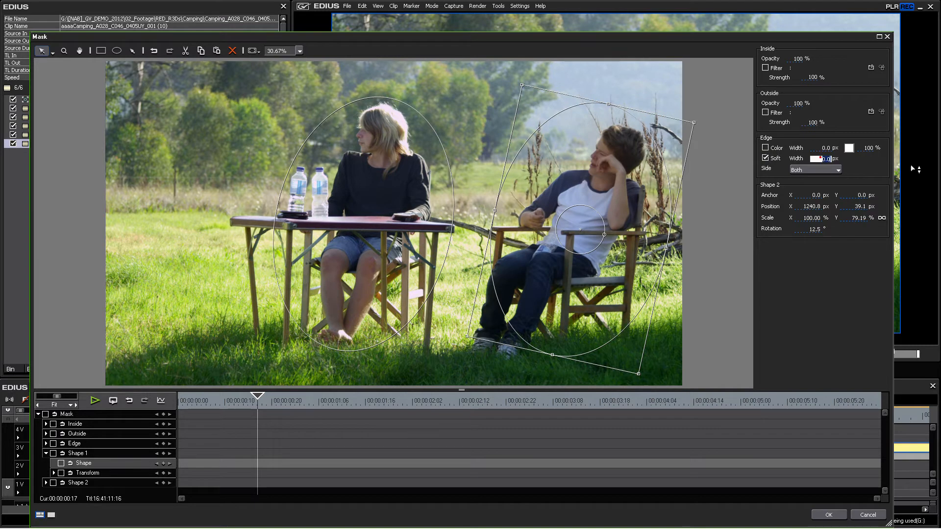
text(700)
- Enable the mask's inside filter and choose Sharpness for it
click(766, 69)
click(870, 68)
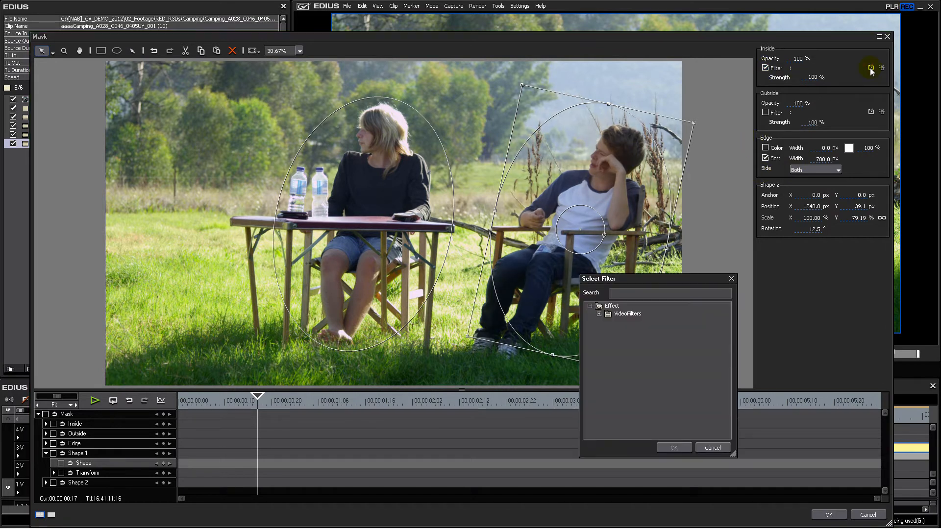
click(599, 313)
click(728, 376)
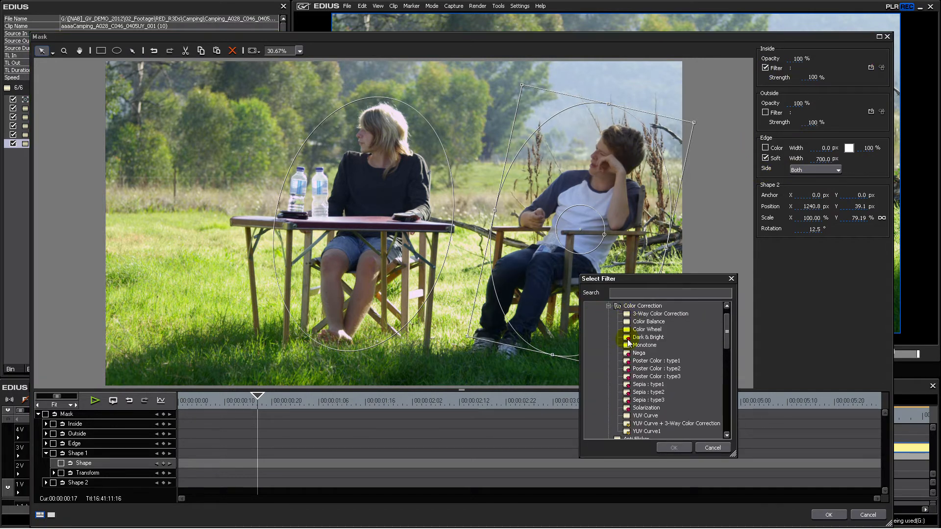
drag(725, 333, 722, 399)
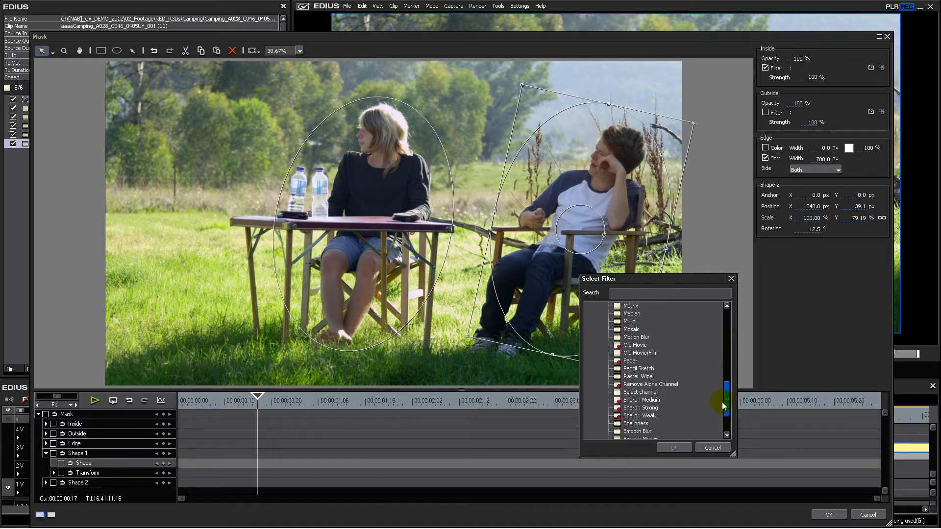
double_click(651, 423)
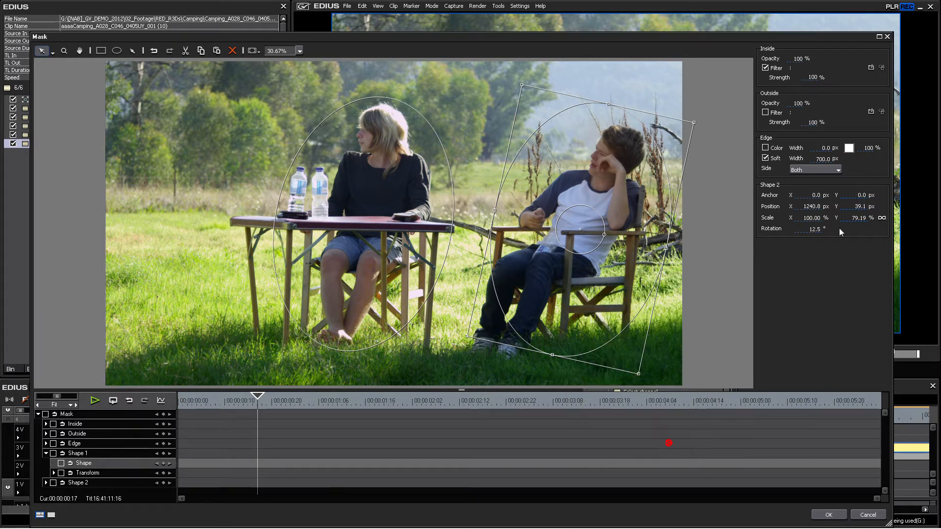
- Set the inside Sharpness filter's Sharp value to 33 and confirm it
click(880, 66)
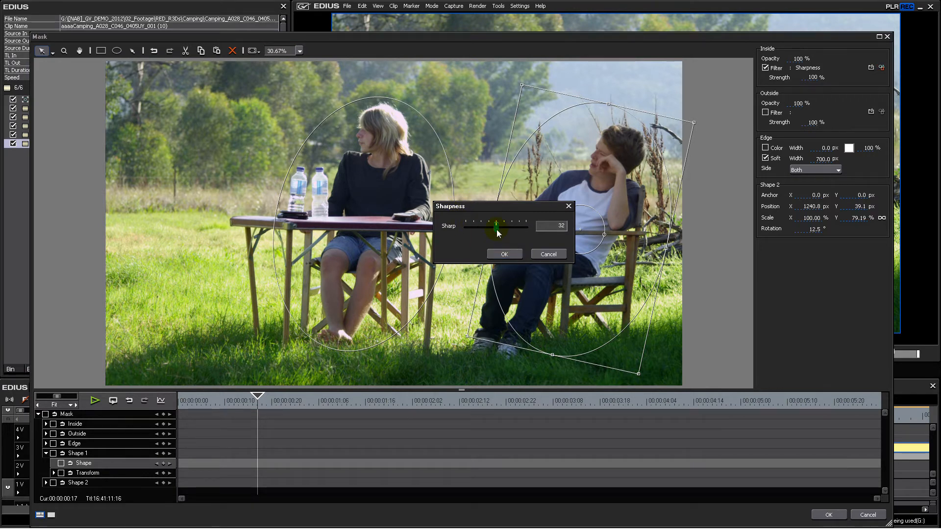
drag(496, 229, 497, 230)
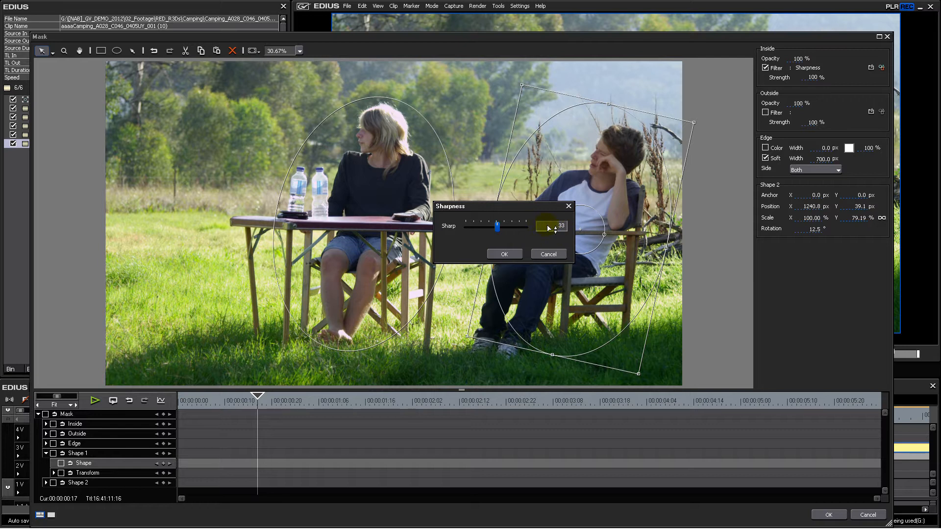
click(508, 254)
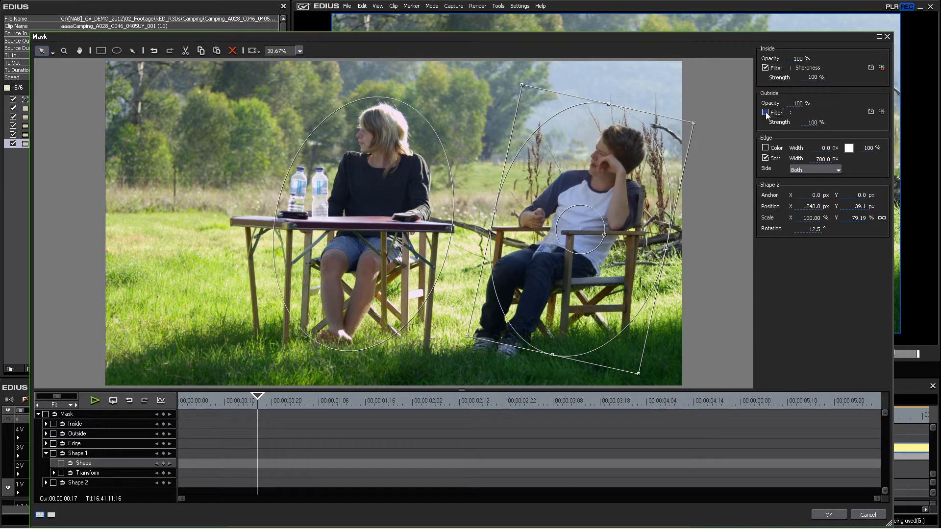
- Choose YUV Curve from the Color Correction filters as the mask's outside filter
click(870, 111)
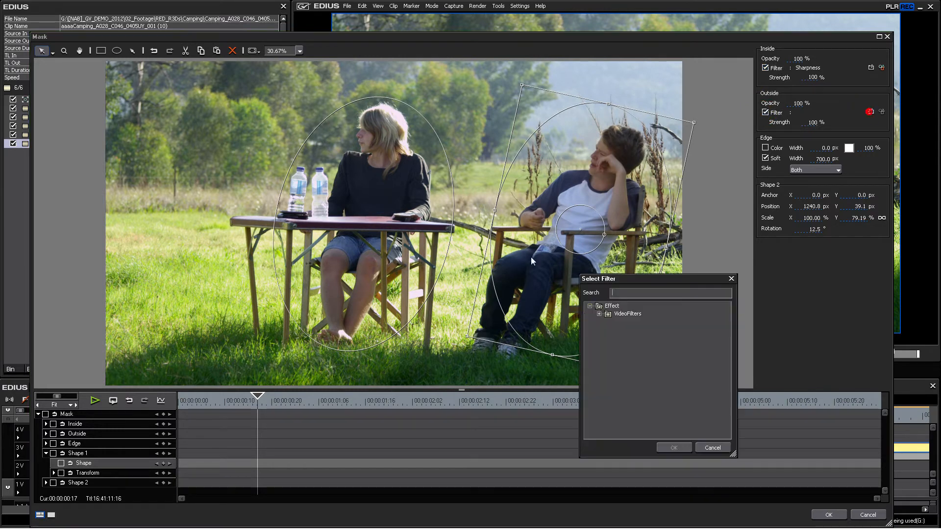
click(599, 313)
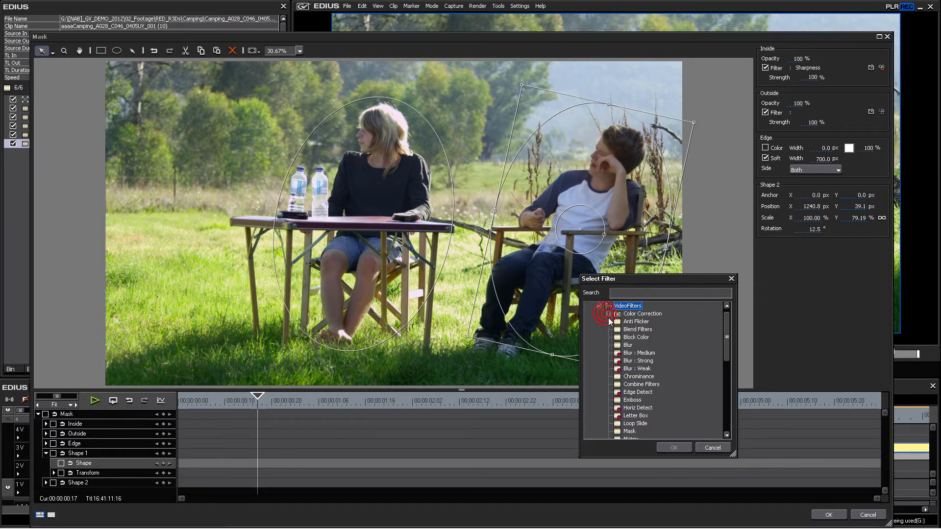
click(607, 315)
click(638, 416)
click(663, 446)
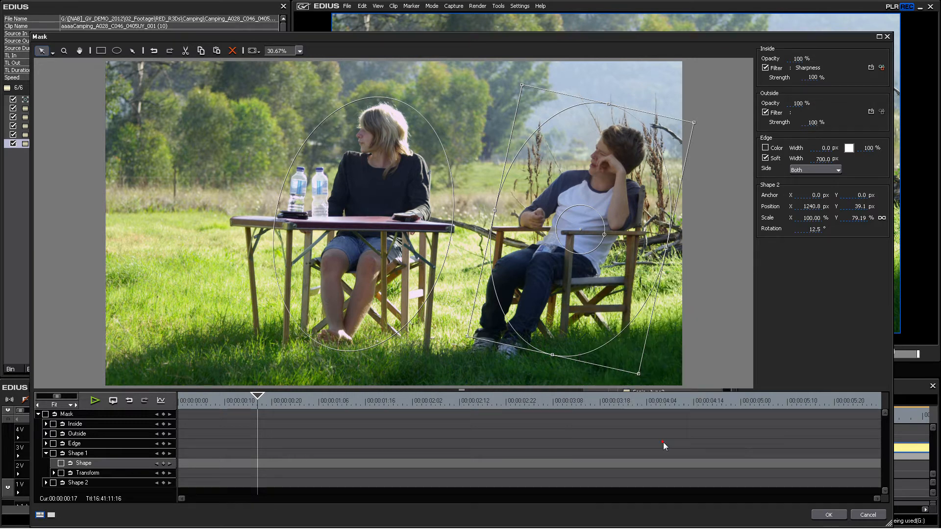
- Bend the outside YUV Curve's Y curve downward with a shadow point near (90, 60) and a highlight point, and confirm the curve and mask
click(881, 111)
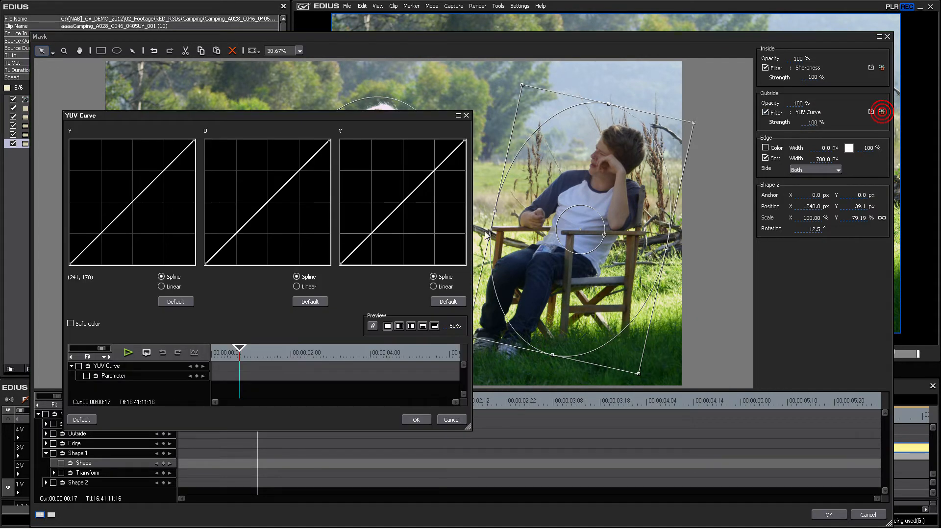
drag(379, 114, 764, 313)
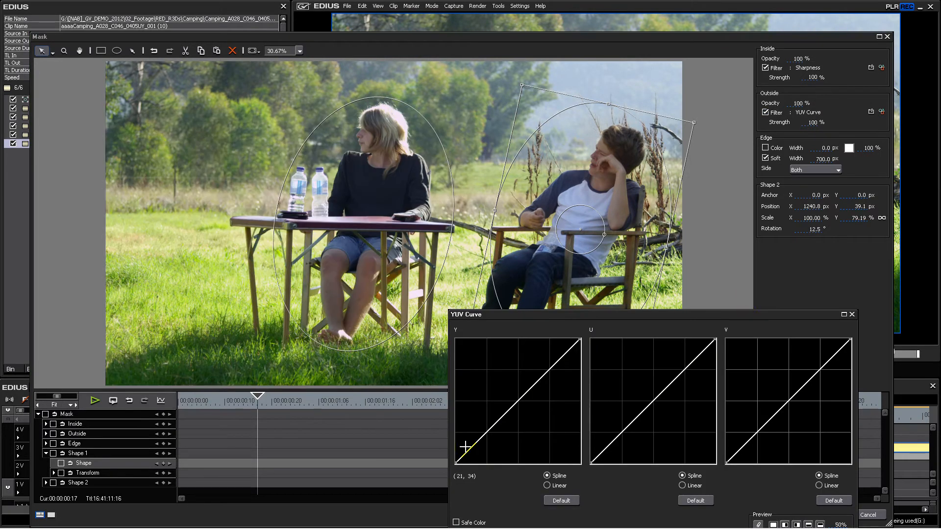
drag(527, 393, 499, 435)
click(554, 384)
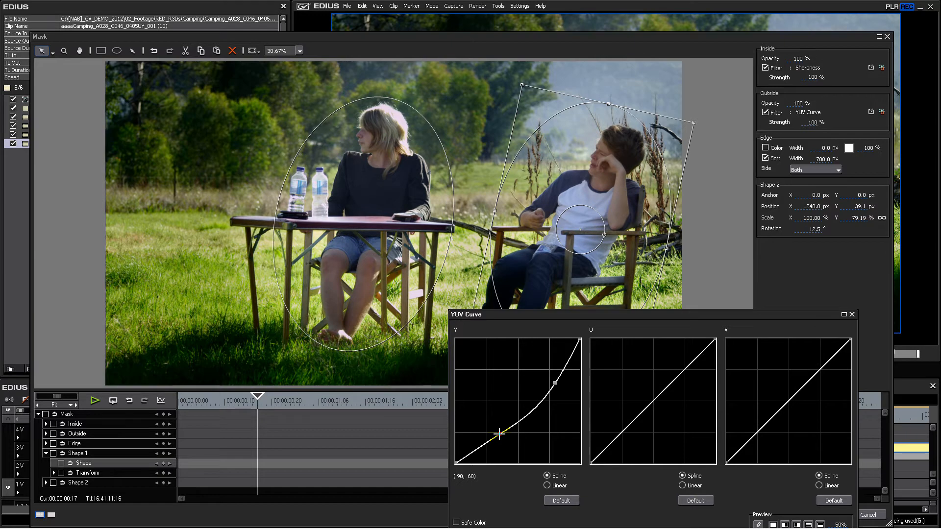
drag(554, 383, 552, 383)
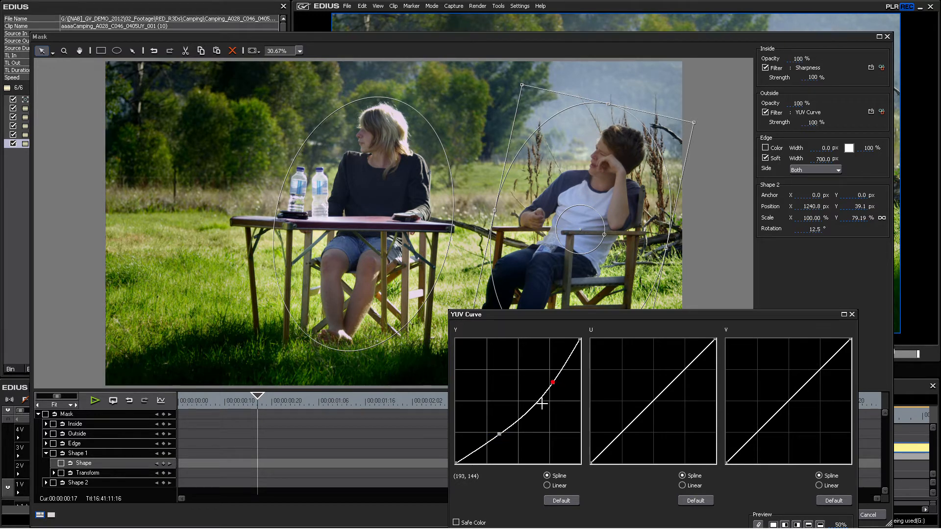
drag(499, 434, 500, 434)
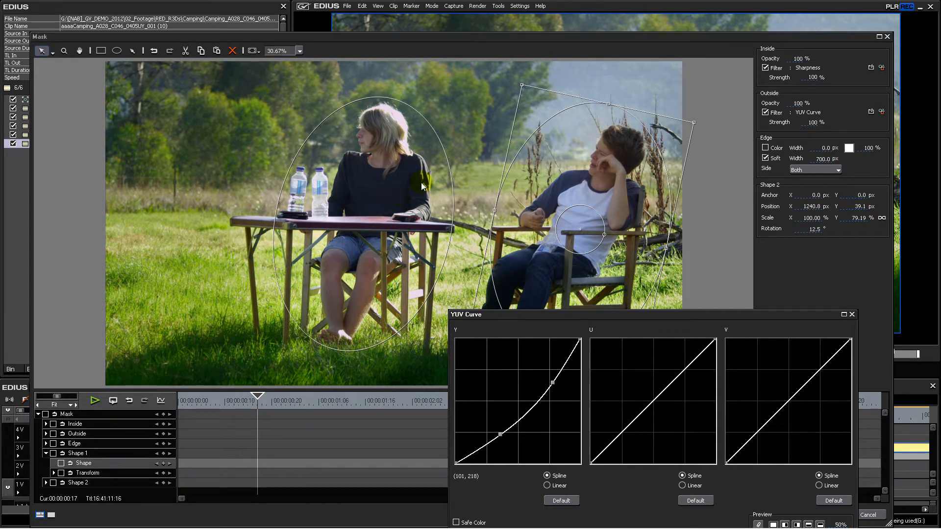
drag(765, 314, 676, 98)
click(719, 437)
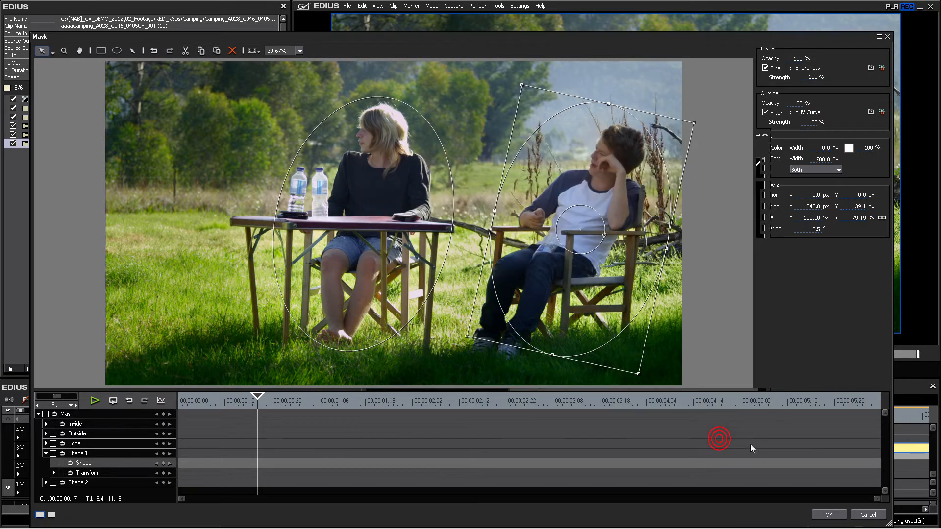
click(825, 516)
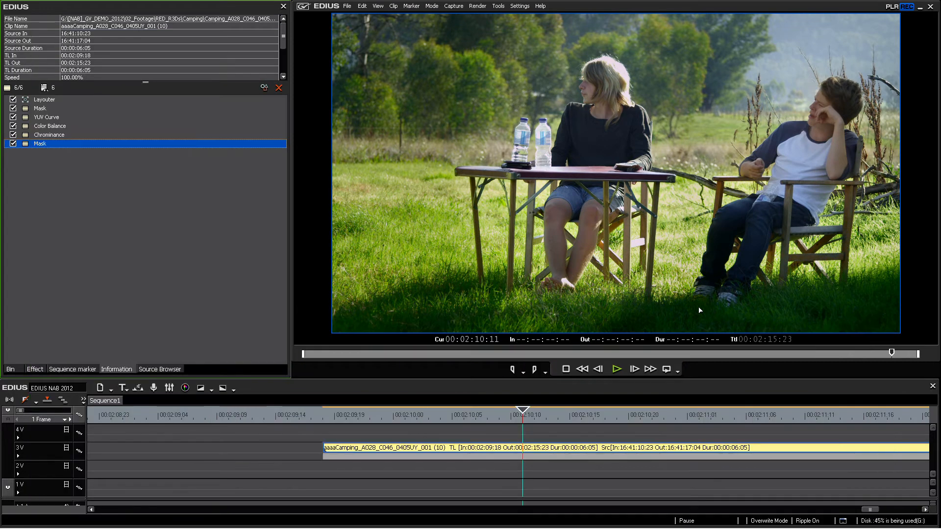
- Add the 3-Way Color Correction filter to the camping clip
click(181, 198)
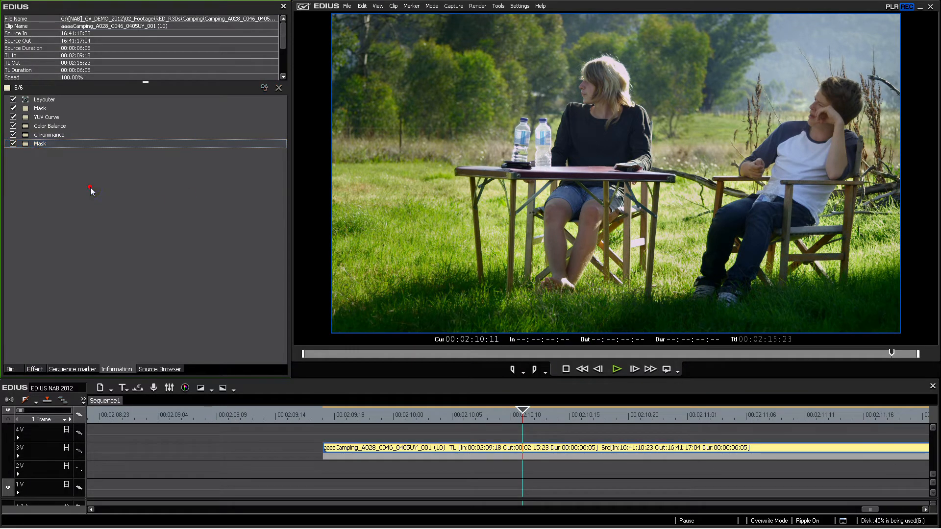
click(35, 370)
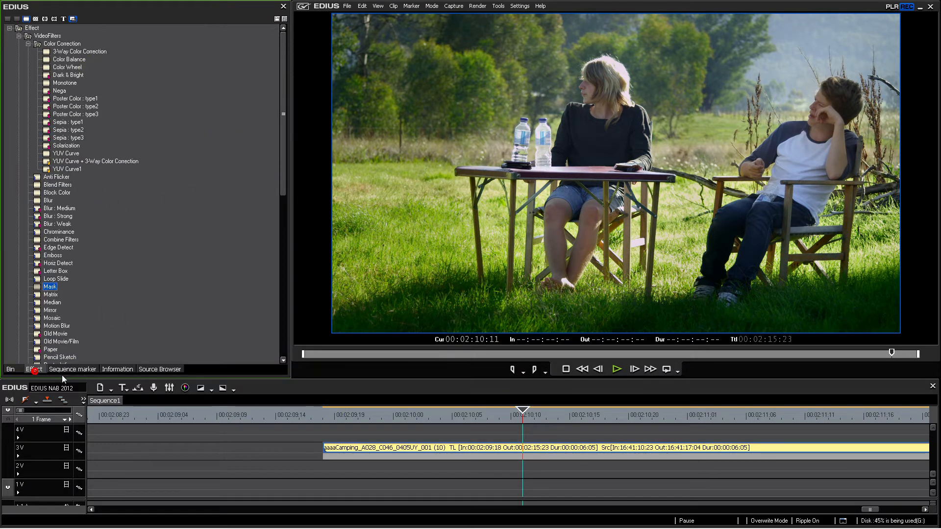
drag(73, 52, 495, 448)
- Shift the 3-Way Color Correction's gray balance to about Cb -3.8, Cr 7.5 and confirm it
double_click(57, 153)
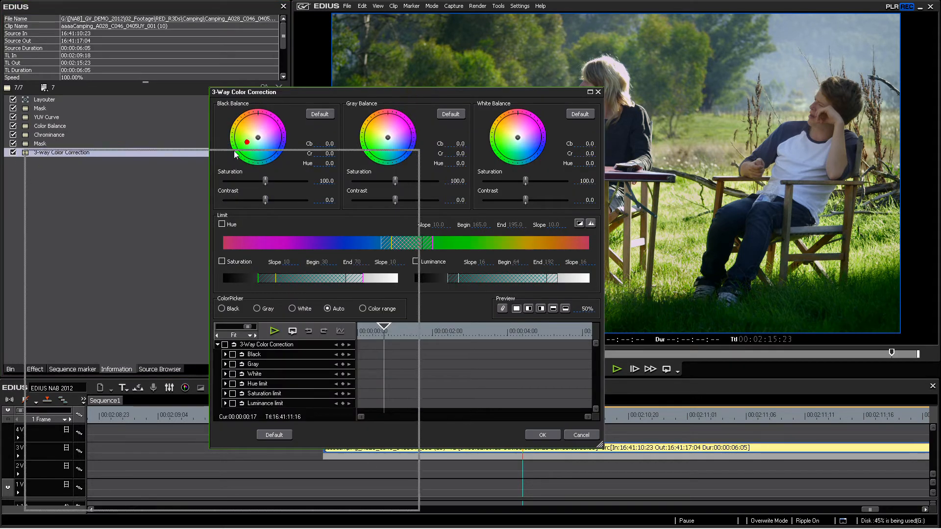
drag(418, 92, 235, 154)
drag(203, 199, 203, 196)
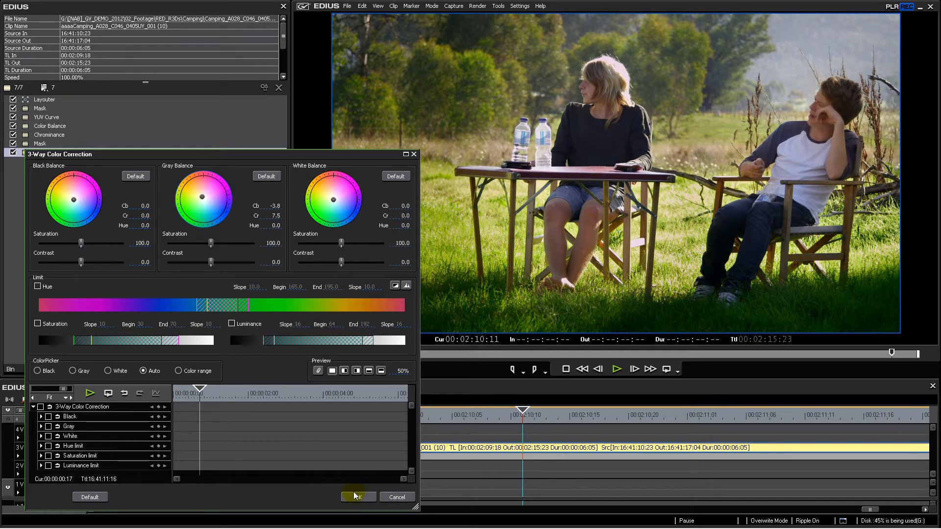
drag(202, 197, 203, 197)
click(354, 497)
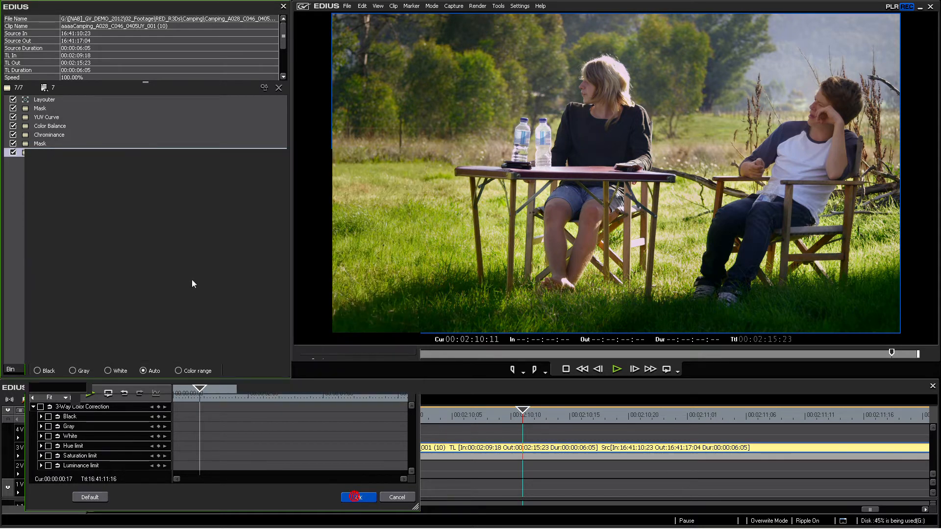
- Apply another Mask filter to the camping clip after the 3-Way Color Correction and open its settings
click(39, 369)
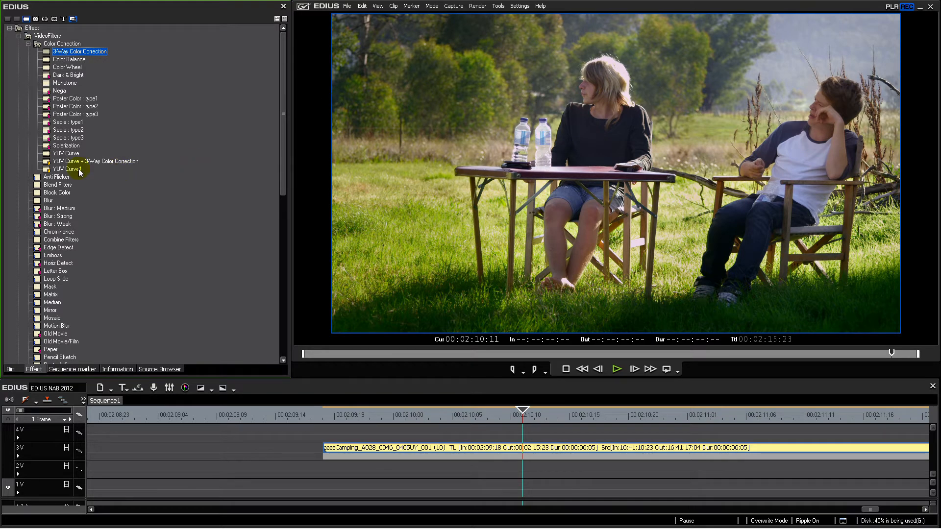
drag(50, 288, 451, 450)
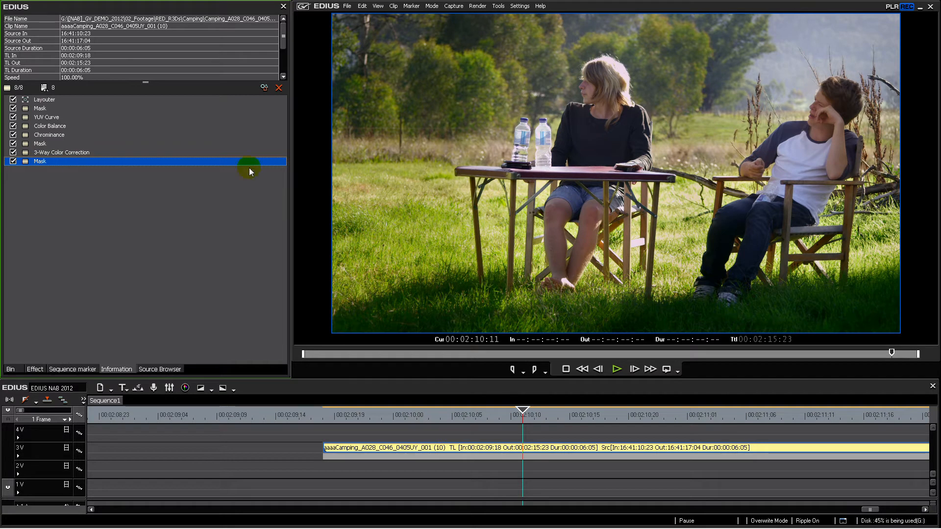
double_click(36, 160)
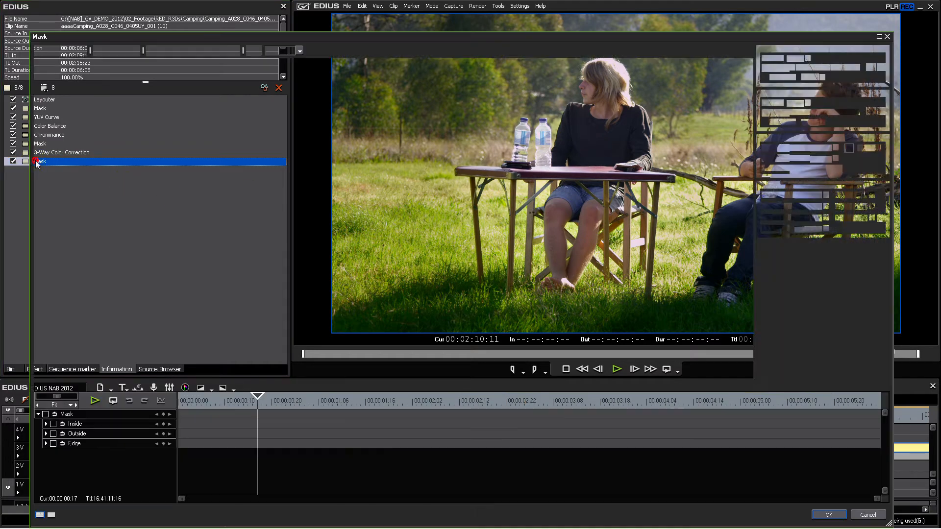
- At 15% zoom, draw a closed path mask over the sky and trees, extending beyond the frame and skirting the two people's heads
click(290, 52)
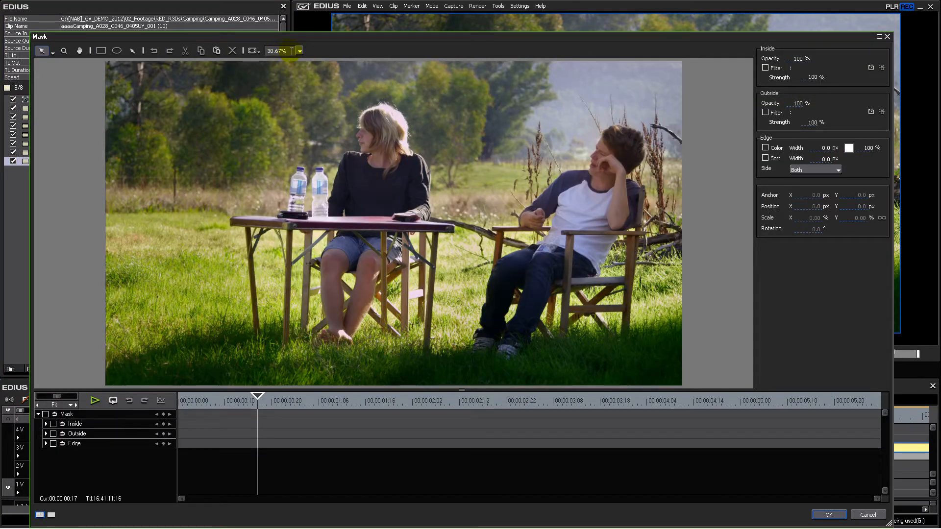
text(15)
key(Tab)
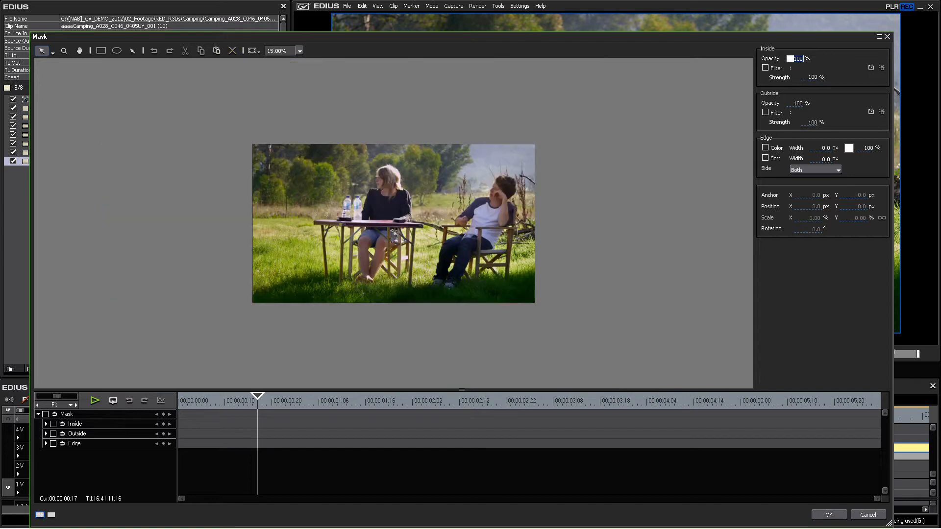
click(132, 50)
click(111, 86)
click(686, 89)
click(621, 256)
click(557, 234)
click(531, 196)
click(517, 171)
click(481, 172)
click(450, 199)
click(417, 213)
click(396, 156)
click(373, 161)
click(349, 175)
click(322, 195)
click(106, 268)
click(111, 86)
click(598, 166)
- Enable the path mask's soft edge with a width of 800 px
click(764, 158)
click(826, 159)
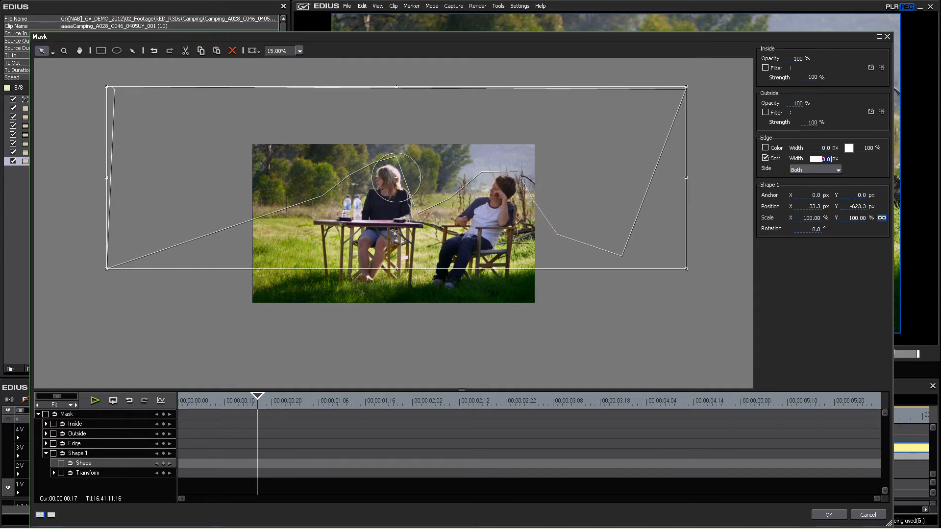
text(8)
- Enable the mask's inside filter and choose 3-Way Color Correction for it
click(765, 68)
click(870, 68)
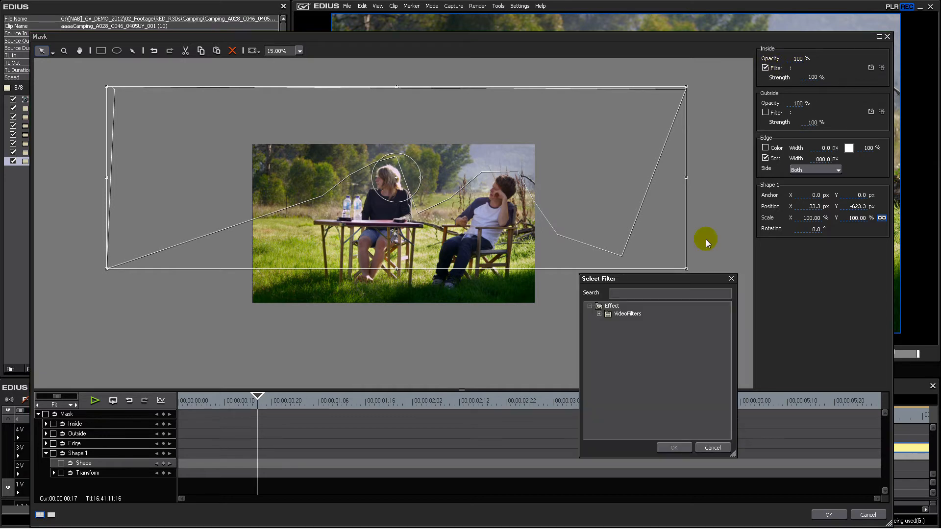
click(599, 314)
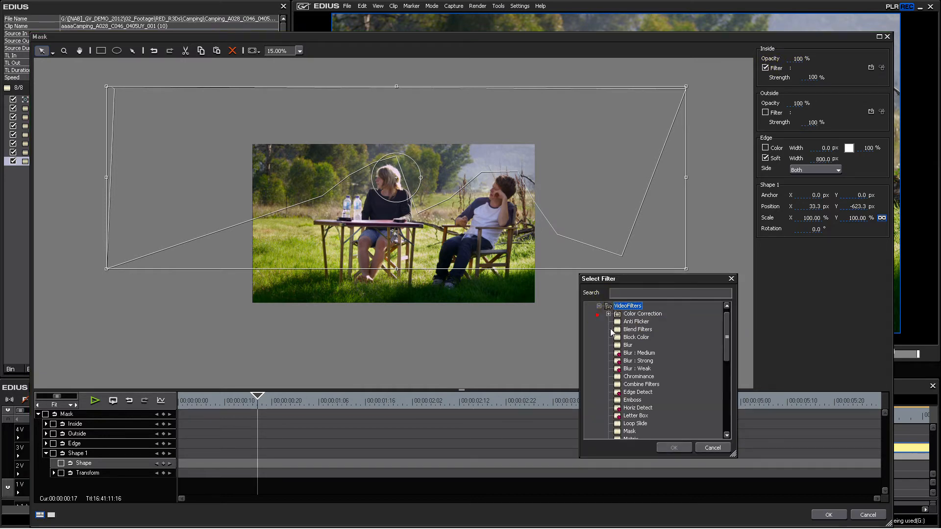
click(608, 314)
click(641, 314)
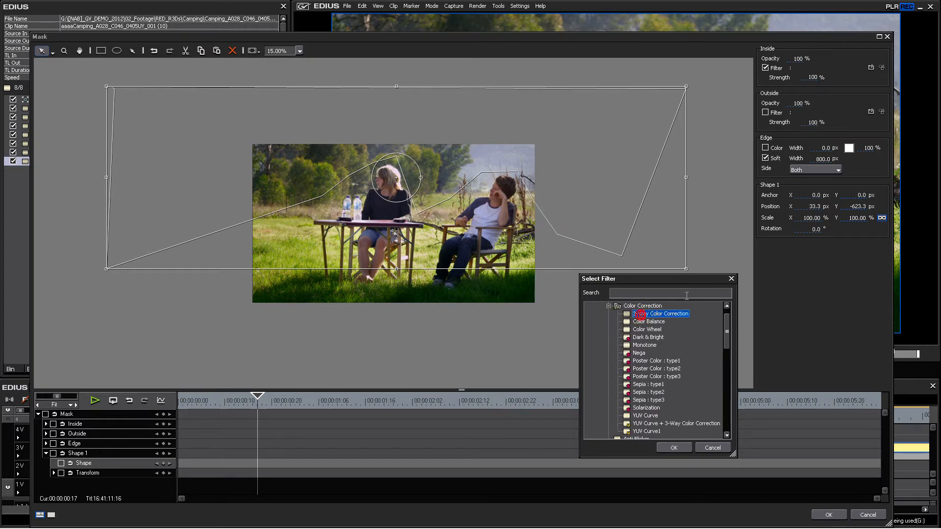
drag(677, 279, 760, 163)
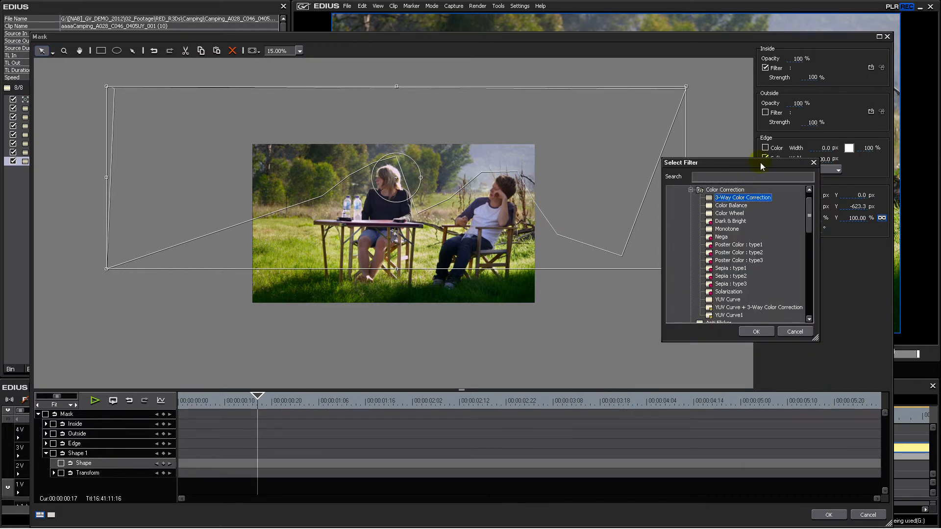
click(756, 330)
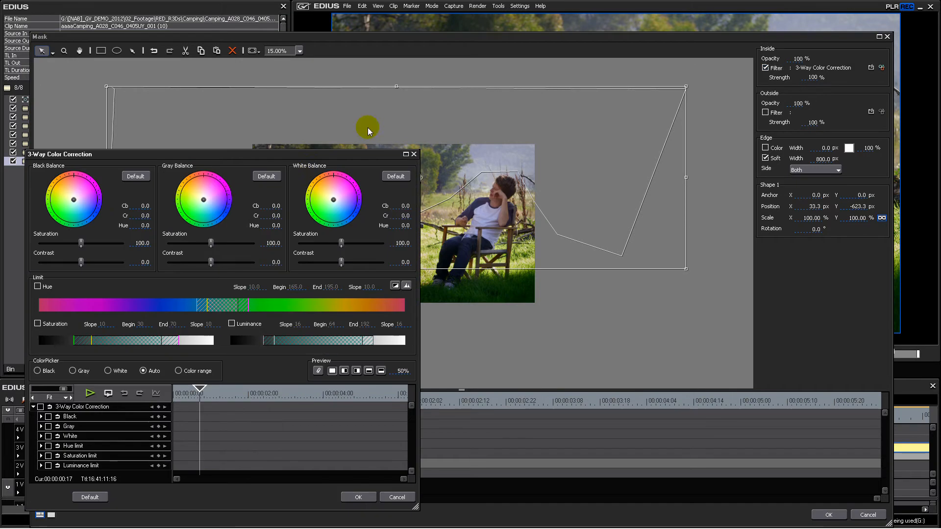
- Warm the inside gray balance to about Cb -21.2, Cr 21.2 and confirm both the color correction and the mask
drag(324, 158, 798, 250)
drag(677, 292, 671, 286)
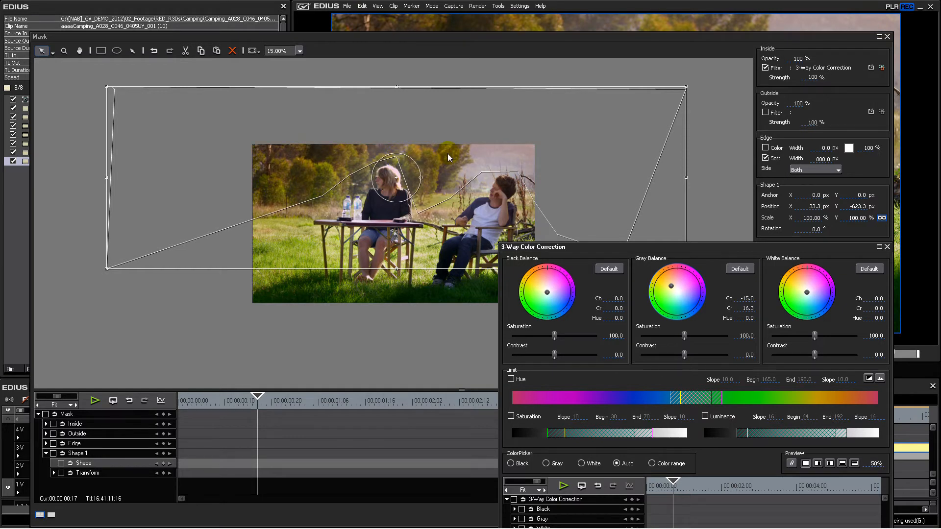
drag(654, 246, 548, 144)
drag(571, 185, 566, 185)
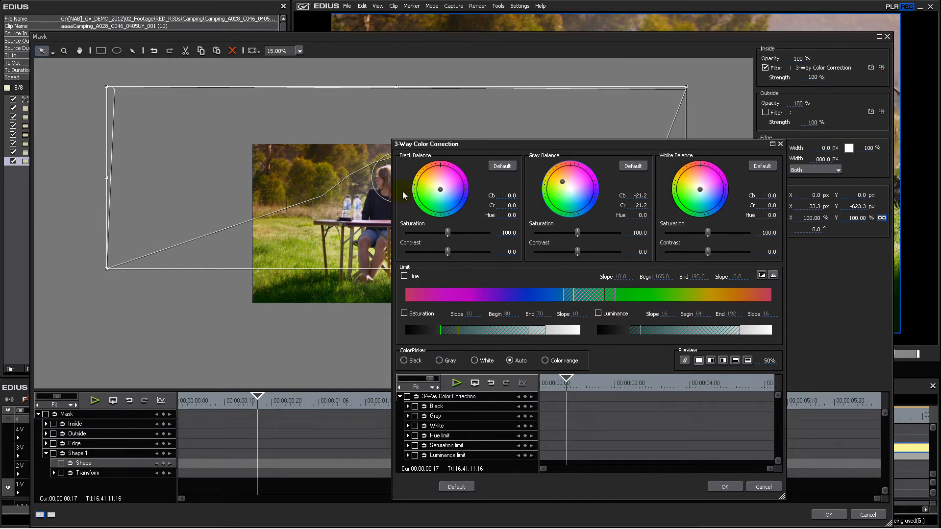
click(724, 486)
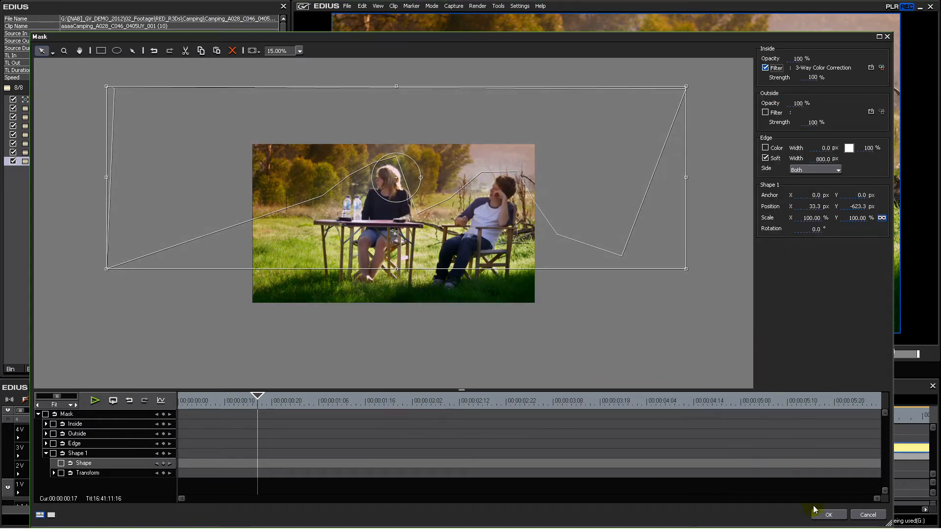
click(815, 514)
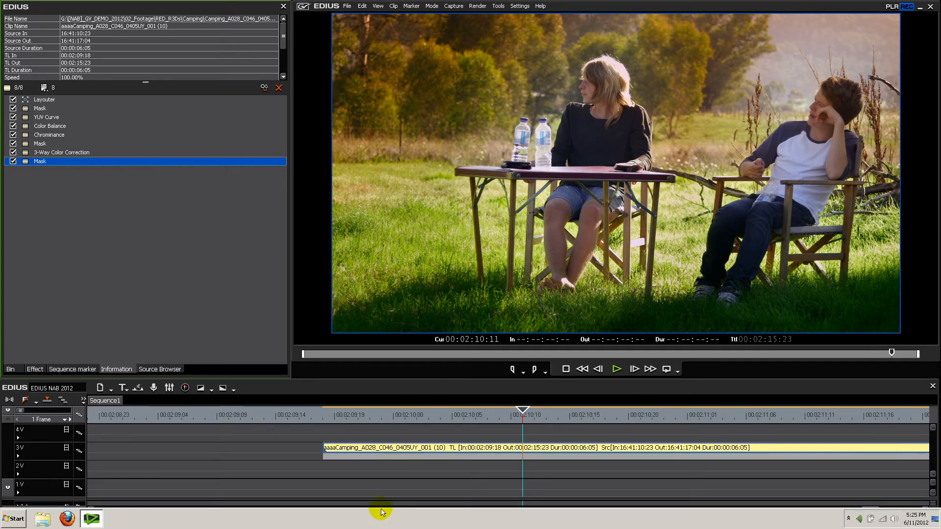
- Duplicate the camping clip onto track 4 V and delete all the copy's filters except Layouter
drag(408, 450, 419, 432)
drag(83, 186, 51, 107)
key(Delete)
- Compare the graded and ungraded picture full screen by undoing, redoing and again undoing the filter deletion
click(510, 429)
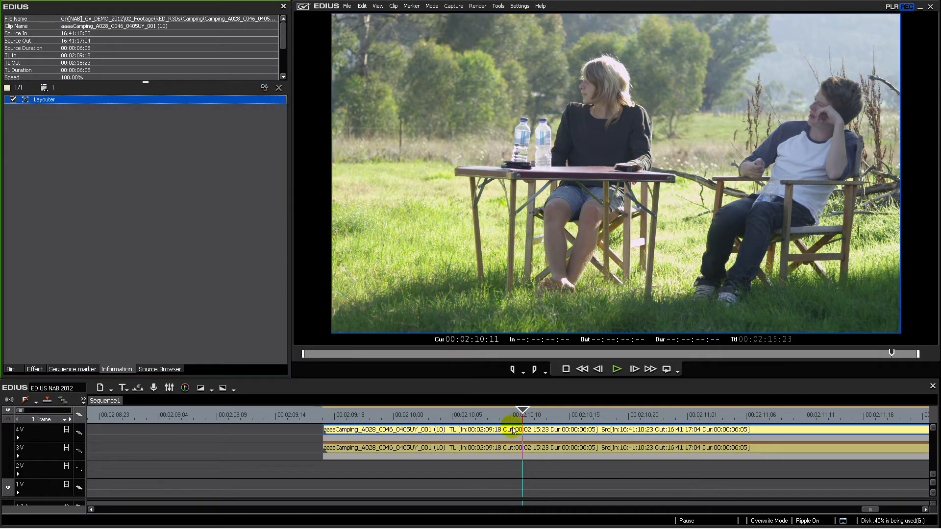
double_click(555, 266)
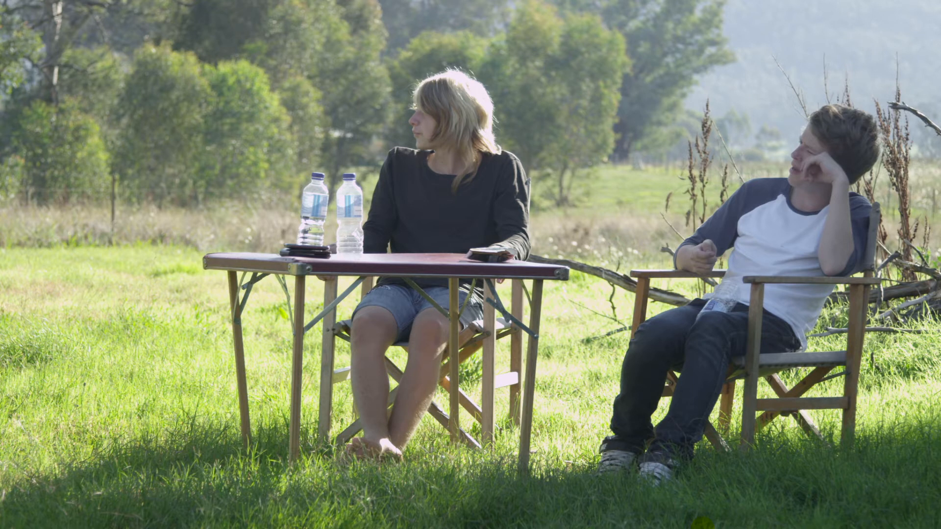
key(ctrl+z)
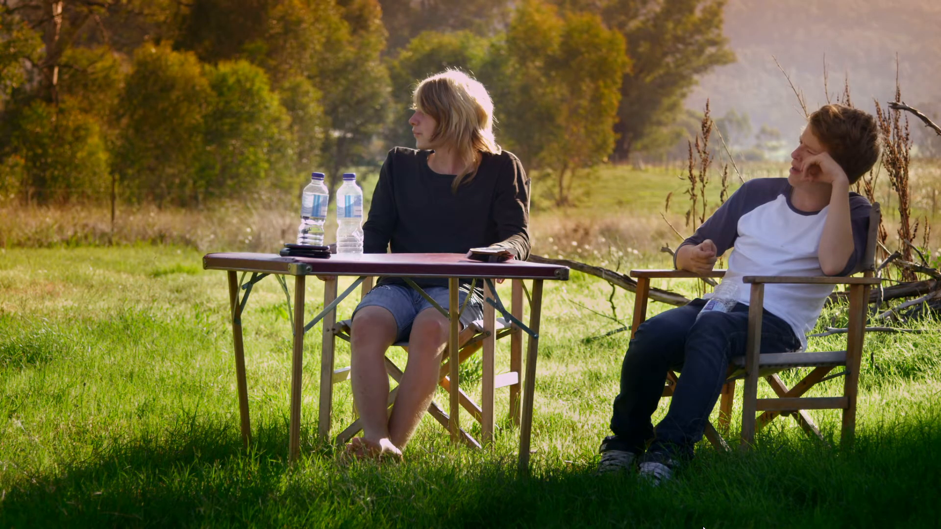
key(ctrl+y)
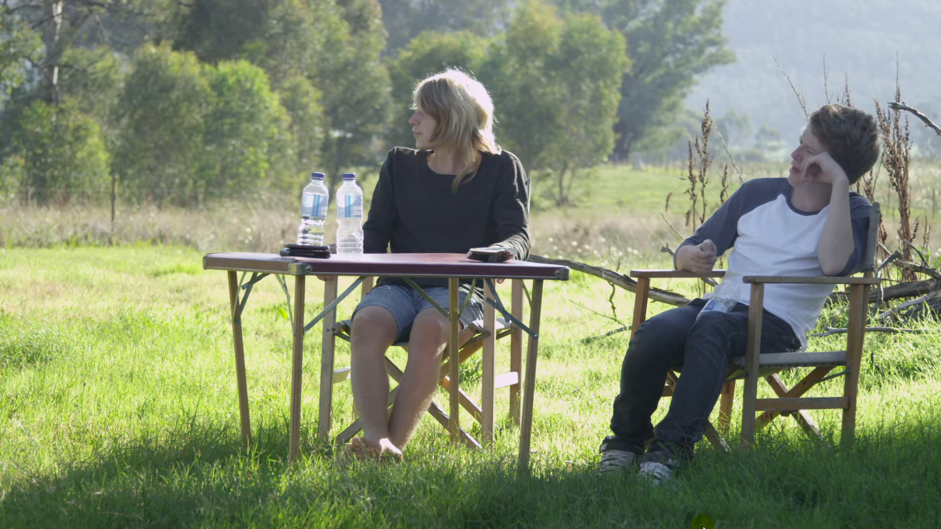
key(ctrl+z)
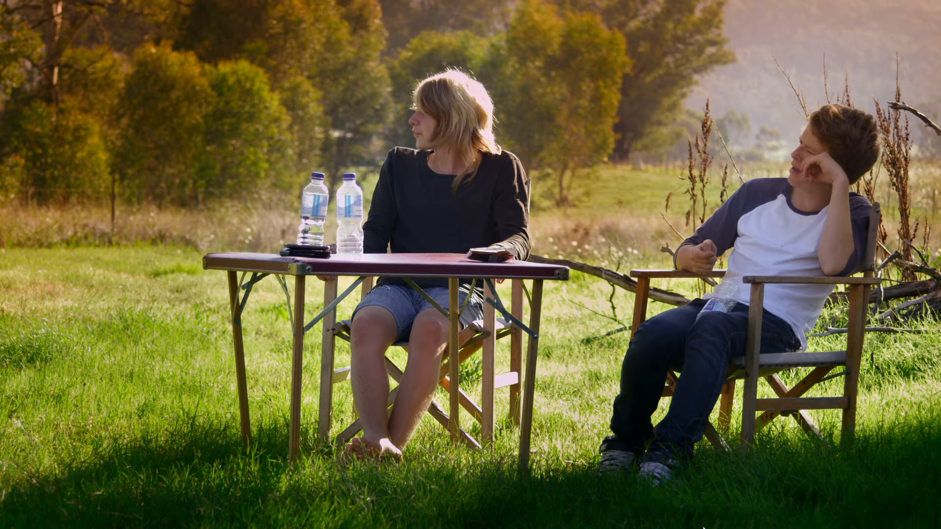
- Switch the full-screen picture between ungraded and graded once more and return to the editing layout
click(609, 428)
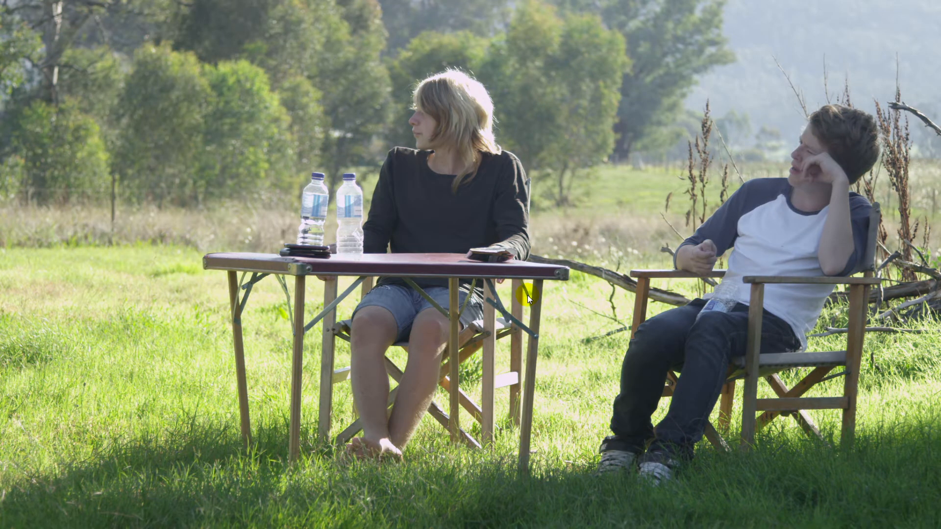
key(0)
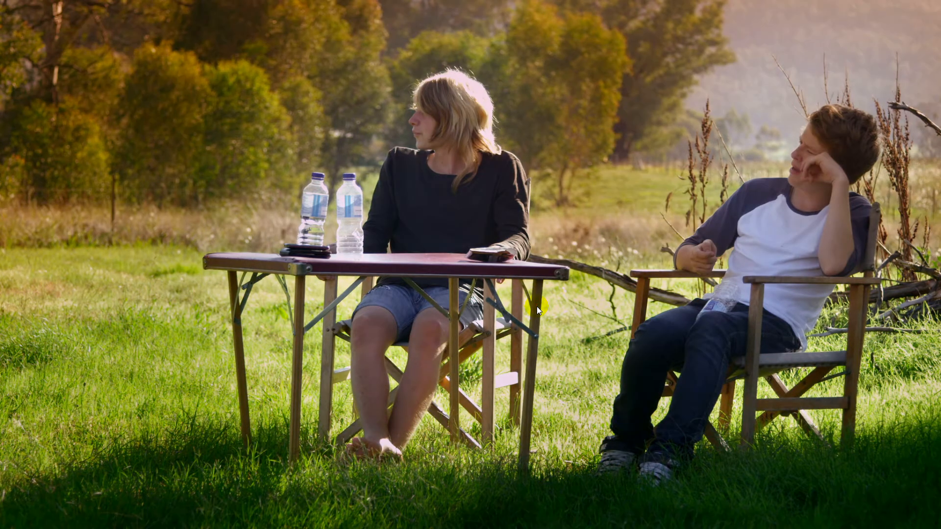
double_click(537, 307)
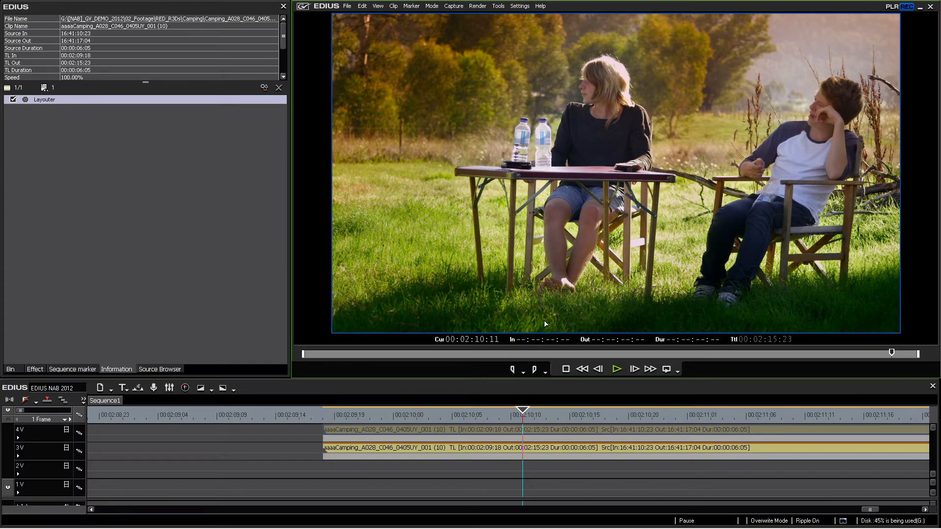
click(524, 416)
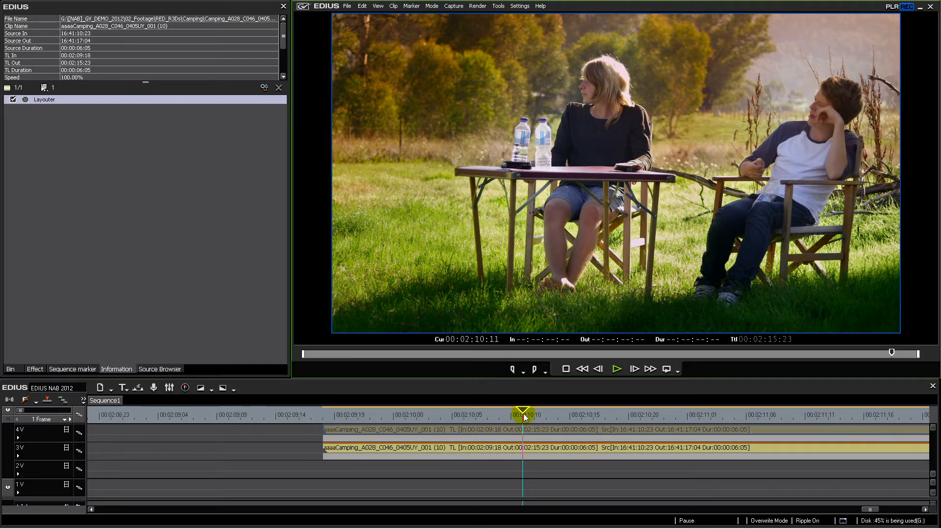
click(526, 435)
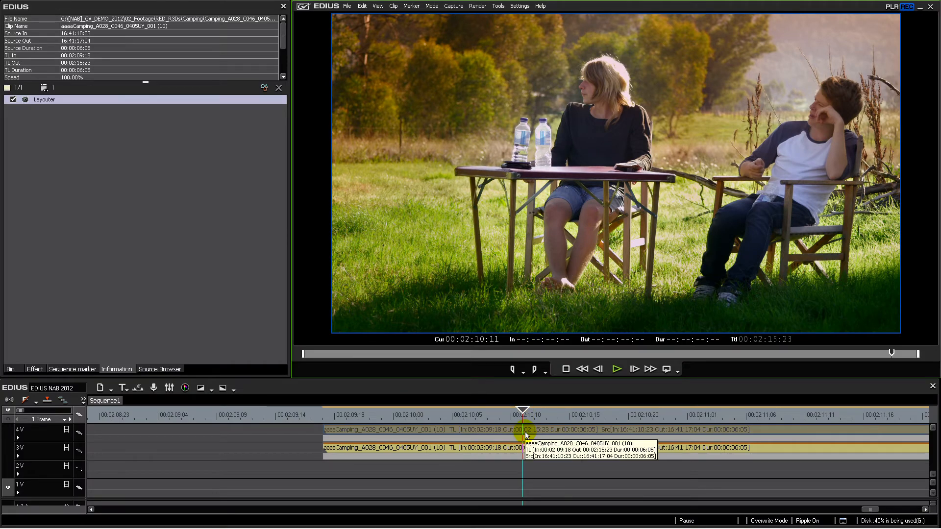
click(524, 431)
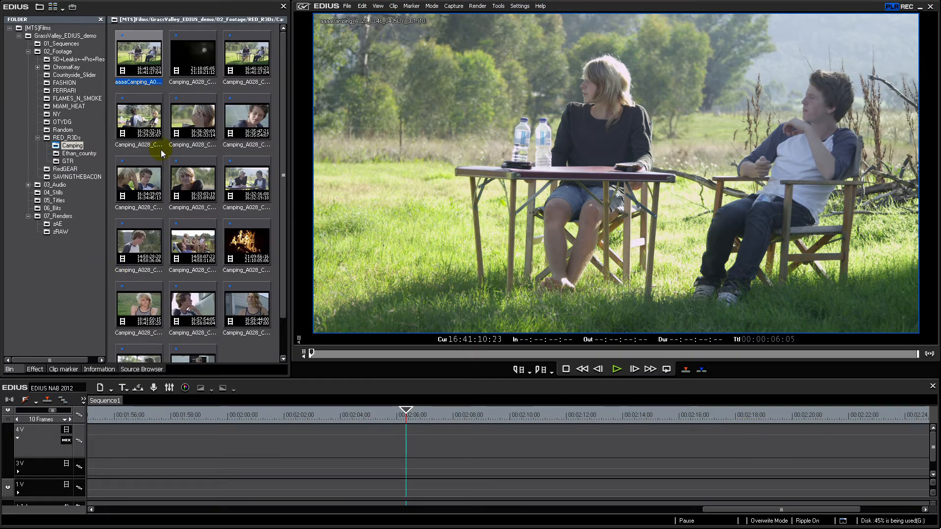
click(279, 190)
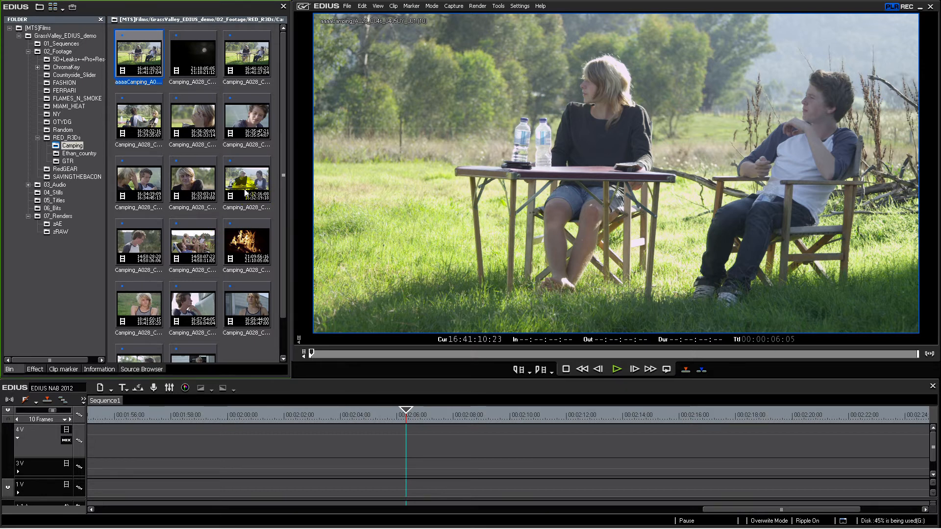
click(69, 228)
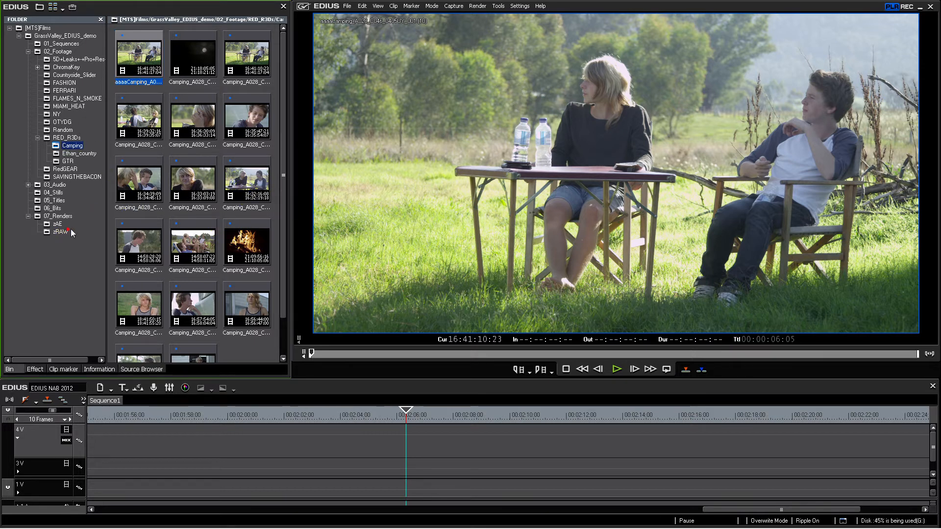
click(96, 99)
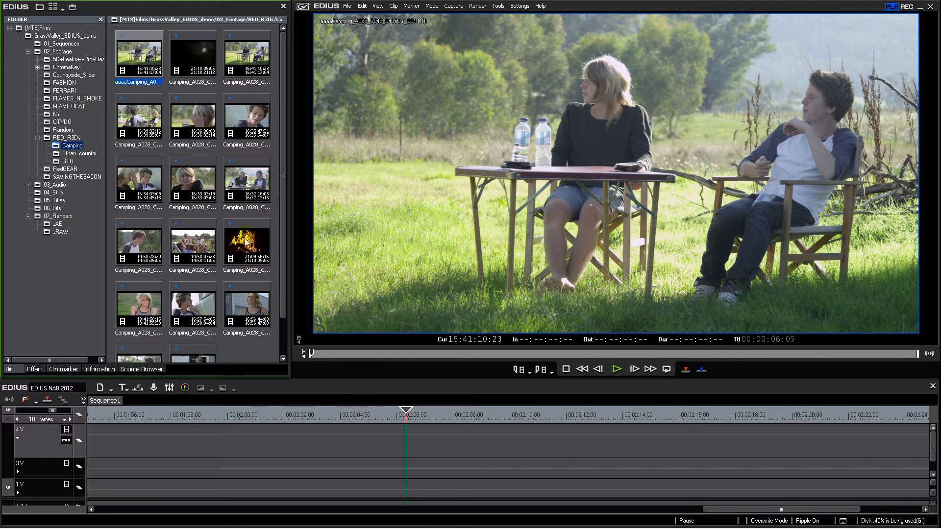
- Review the current project settings for frame size, video channels and video quantization bit rate, and accept them
click(519, 6)
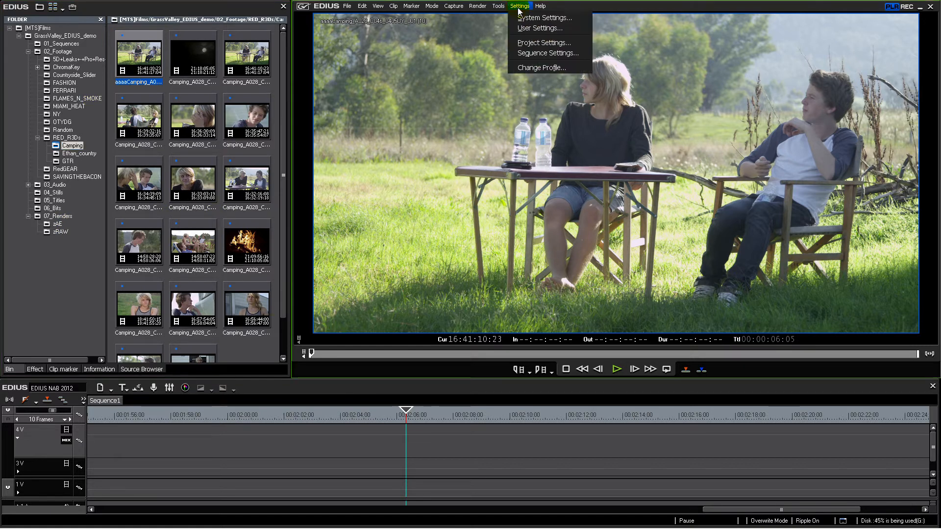
click(541, 43)
click(463, 361)
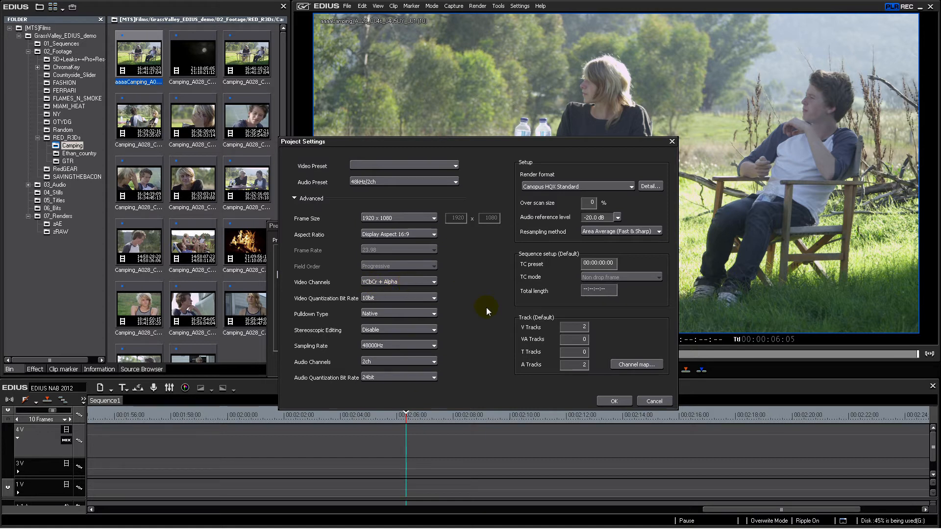
click(610, 401)
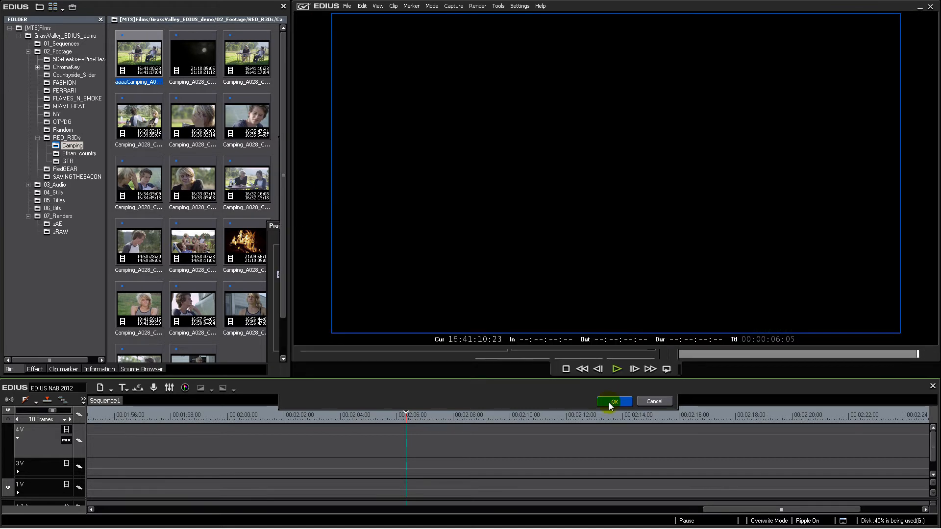
- Delete the sdfsd and alpharrrr clips from the FLAMES_N_SMOKE bin folder
click(97, 212)
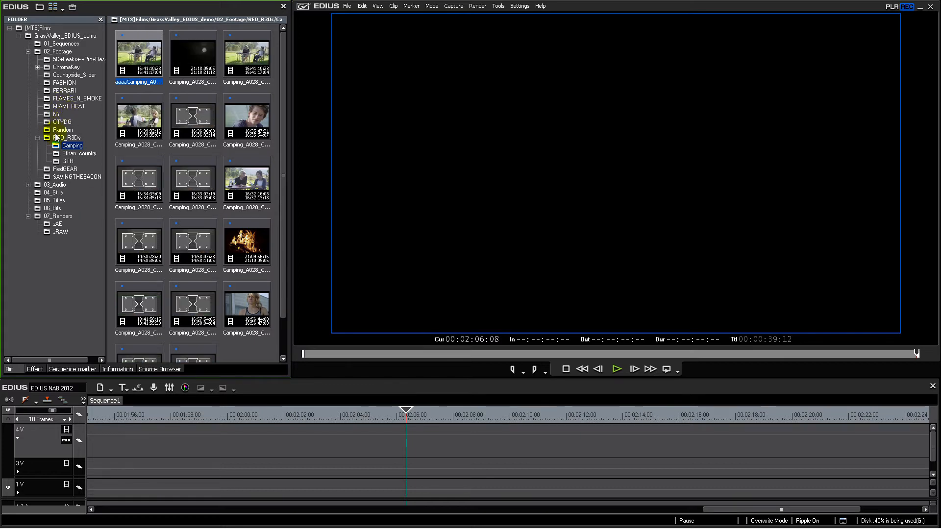
click(66, 98)
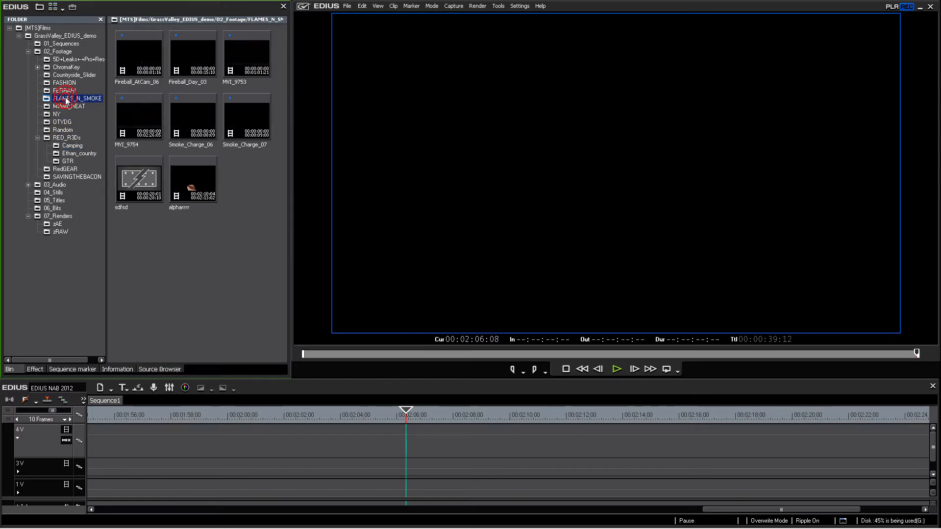
click(186, 154)
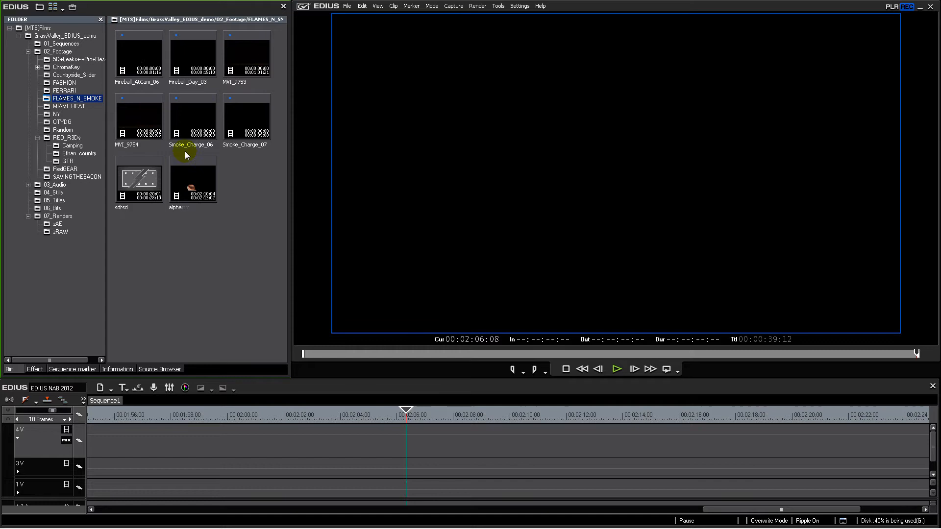
click(140, 178)
key(Delete)
click(146, 184)
key(Delete)
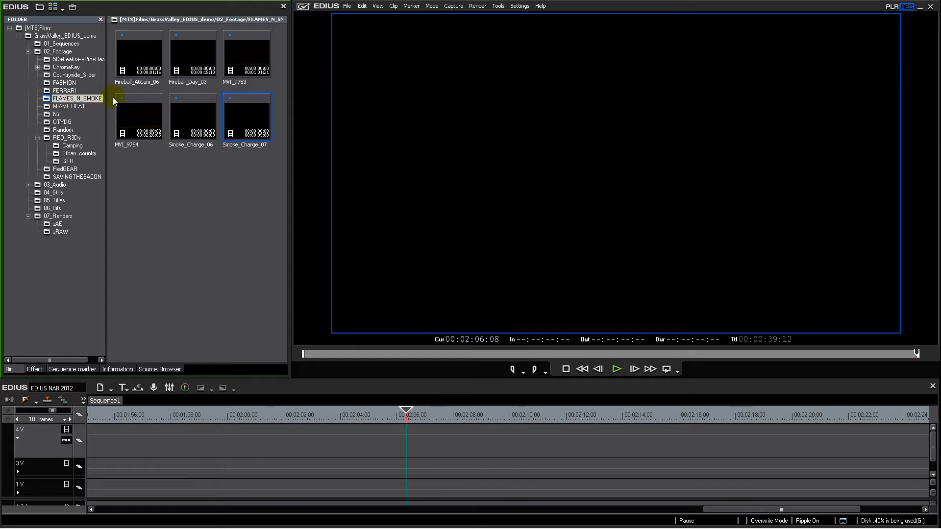
- Place MVI_4053 from the OTYDG folder on track 4 V at 00:02:02:18 and show the frame at 00:02:15:18
click(63, 121)
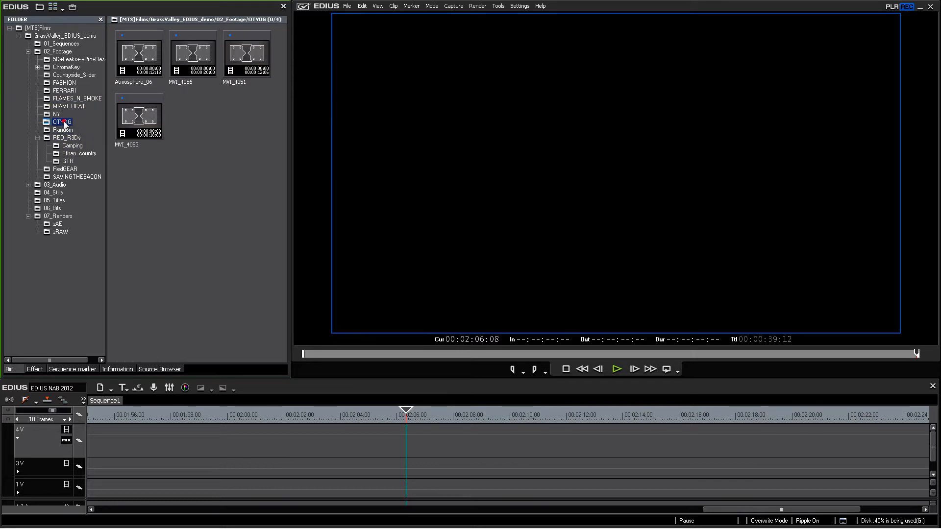
double_click(140, 108)
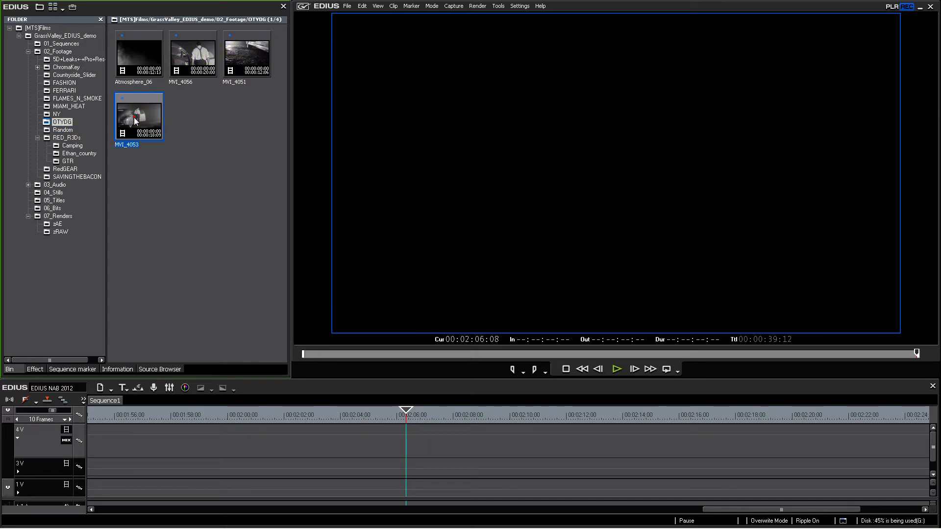
drag(489, 268, 305, 446)
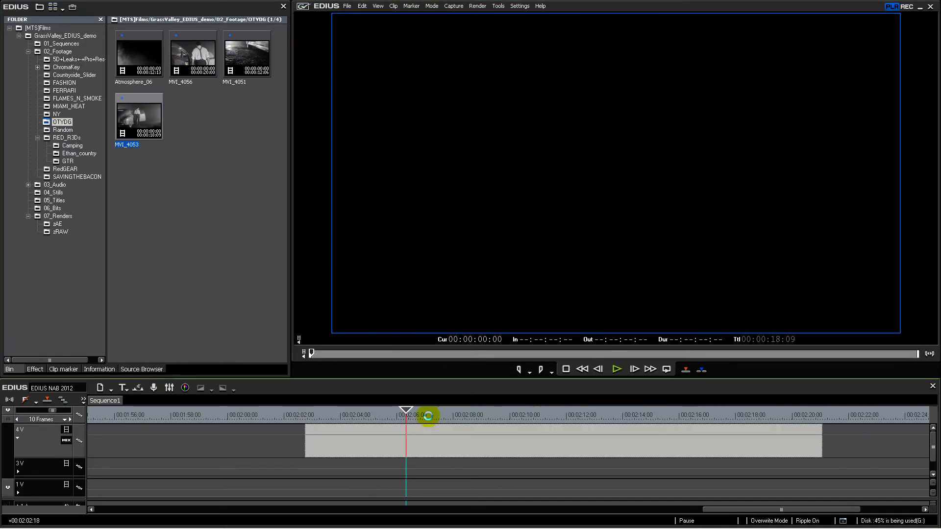
drag(439, 417, 673, 425)
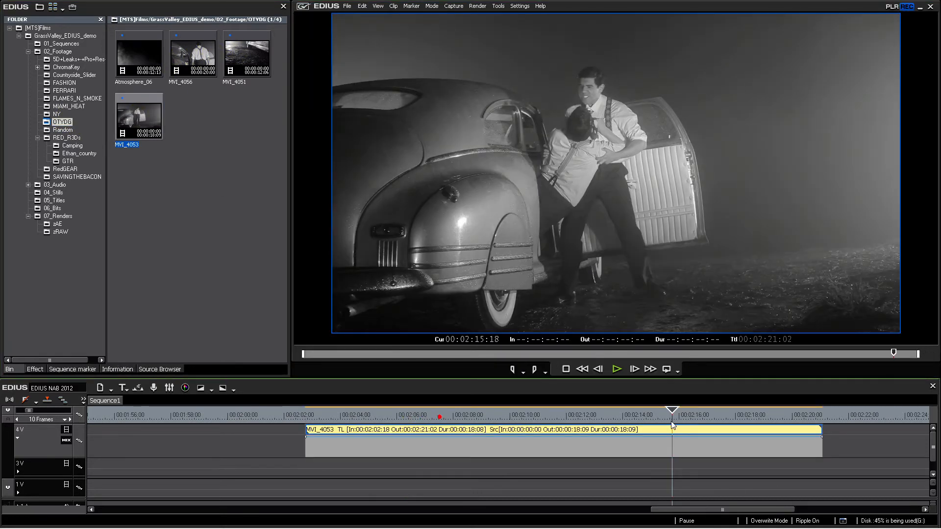
- Apply the YUV Curve filter to MVI_4053 and open its settings
click(35, 369)
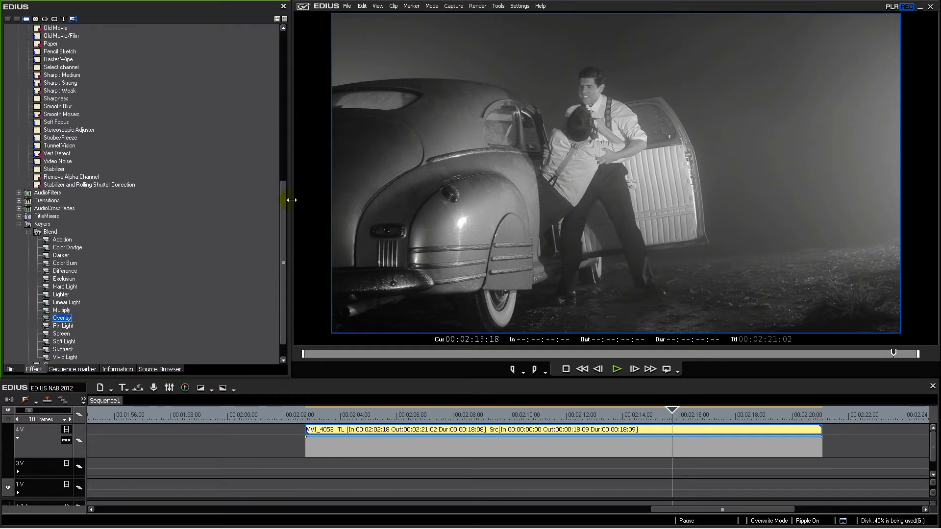
click(81, 43)
drag(62, 155, 524, 429)
double_click(28, 110)
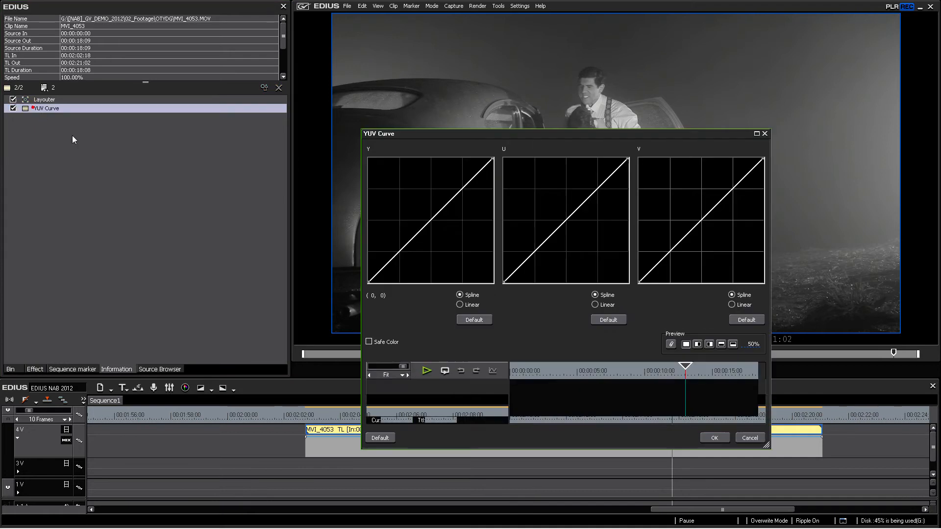
- Shape the Y curve into an S by lowering the shadows and raising the highlights, and confirm the filter
drag(395, 255, 395, 270)
drag(456, 195, 456, 186)
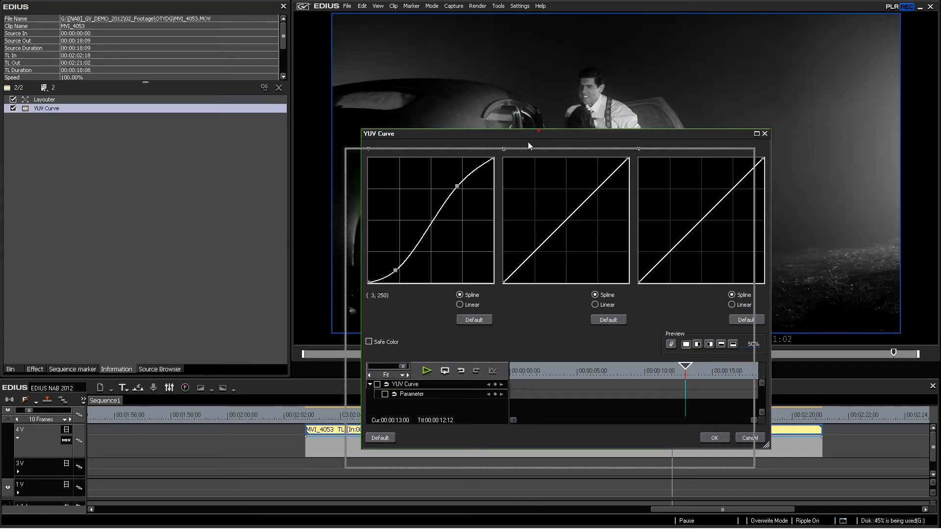
drag(538, 132, 474, 263)
click(331, 400)
drag(544, 263, 292, 100)
click(398, 406)
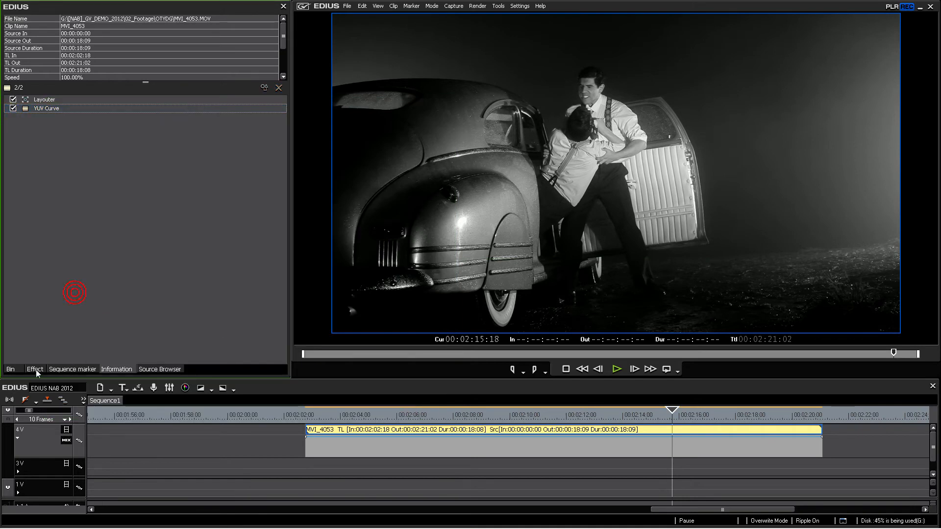
- Load Smoke_Charge_06 from the FLAMES_N_SMOKE folder, advance it to 00:00:01:07 and show the source and timeline pictures side by side
click(36, 369)
click(12, 370)
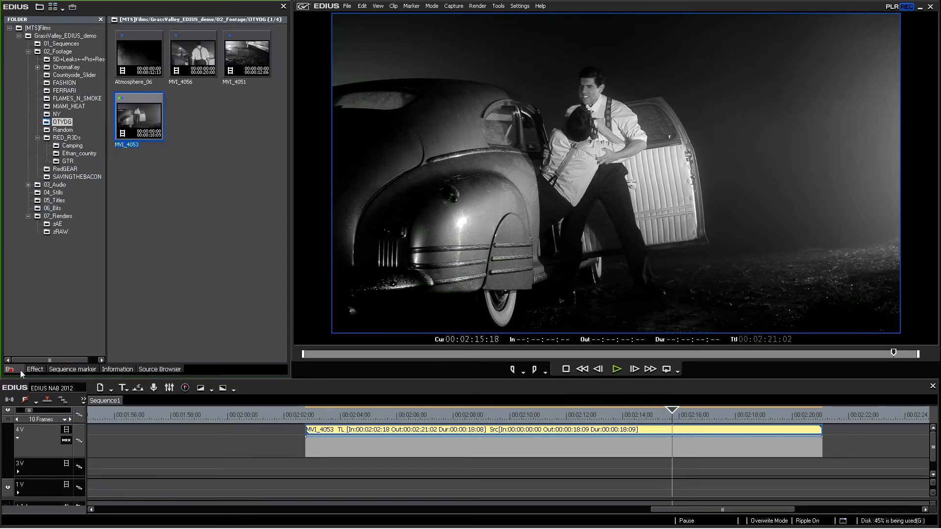
click(83, 100)
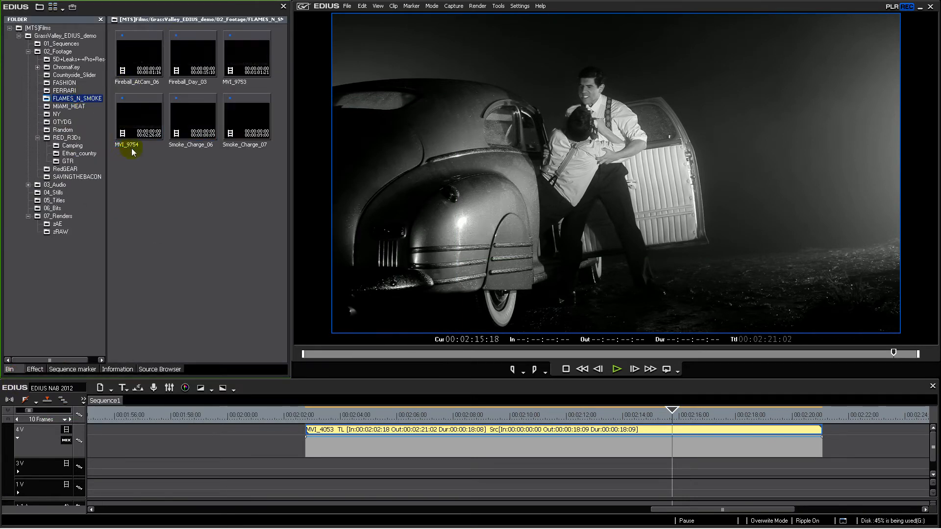
click(186, 125)
double_click(186, 125)
mouse_move(410, 357)
mouse_down()
mouse_move(636, 366)
mouse_move(393, 353)
mouse_move(403, 354)
mouse_up()
key(Tab)
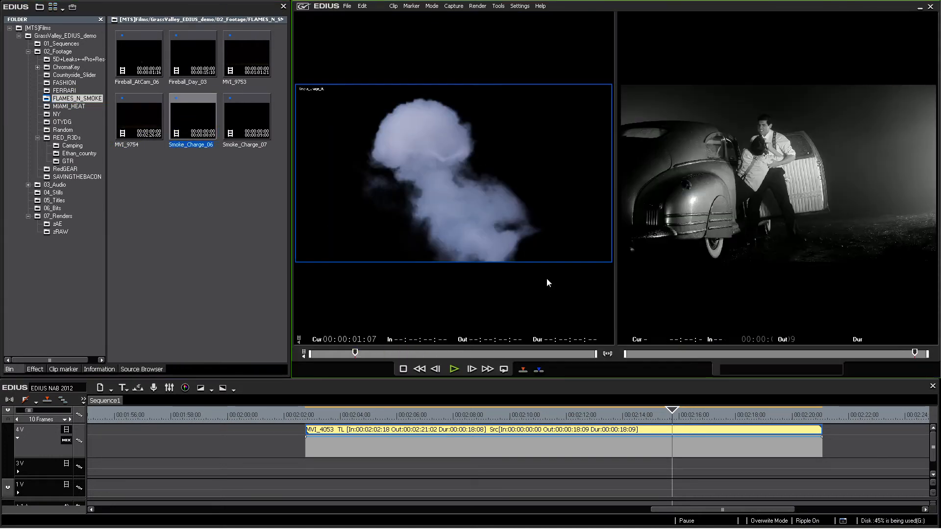
- Move MVI_4053 to track 3 V, place Smoke_Charge_06 above it at 00:02:02:18, and preview the frame at 00:02:04:17
drag(468, 228, 397, 464)
drag(427, 209, 321, 430)
drag(323, 416, 360, 439)
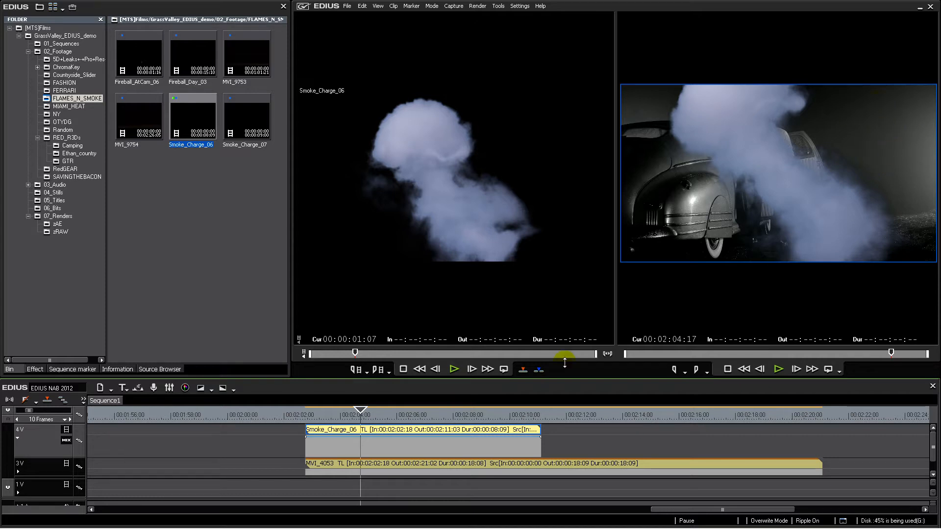
- Rearrange the clips at 00:02:11:03 with MVI_4053 on track 4 V above Smoke_Charge_06 on track 3 V, previewing 00:02:14:02
drag(361, 463, 599, 440)
drag(472, 474, 609, 468)
drag(571, 416, 625, 416)
- Apply the Track Matte keyer to MVI_4053 on track 4 V and select its mixer area
click(35, 369)
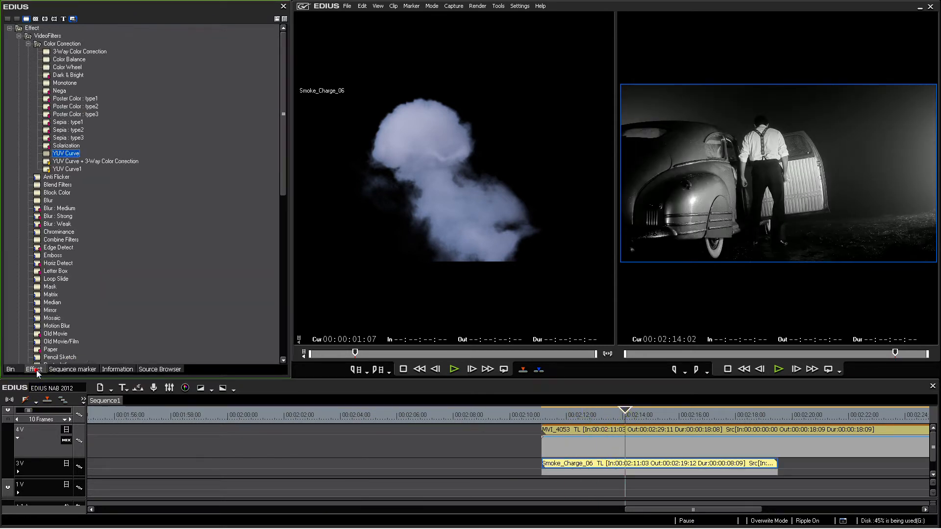
scroll(82, 354, down, 10)
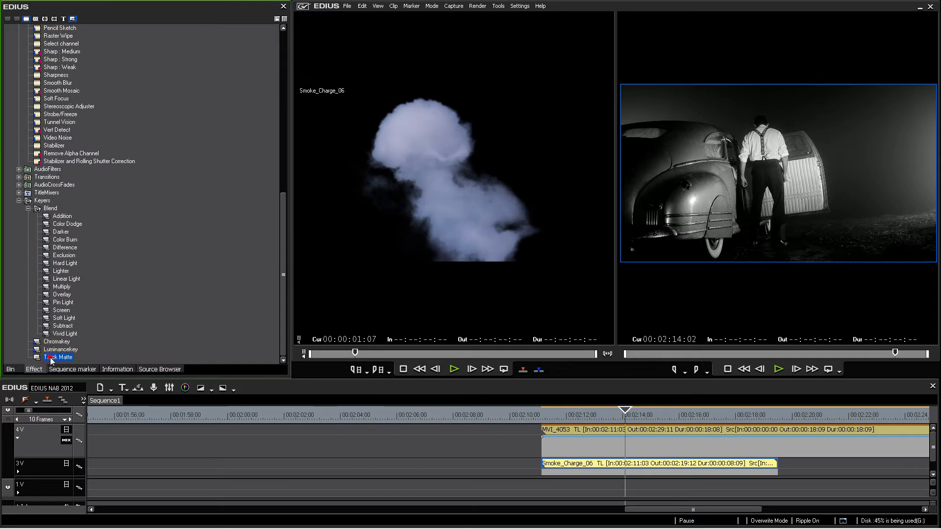
drag(51, 361, 590, 442)
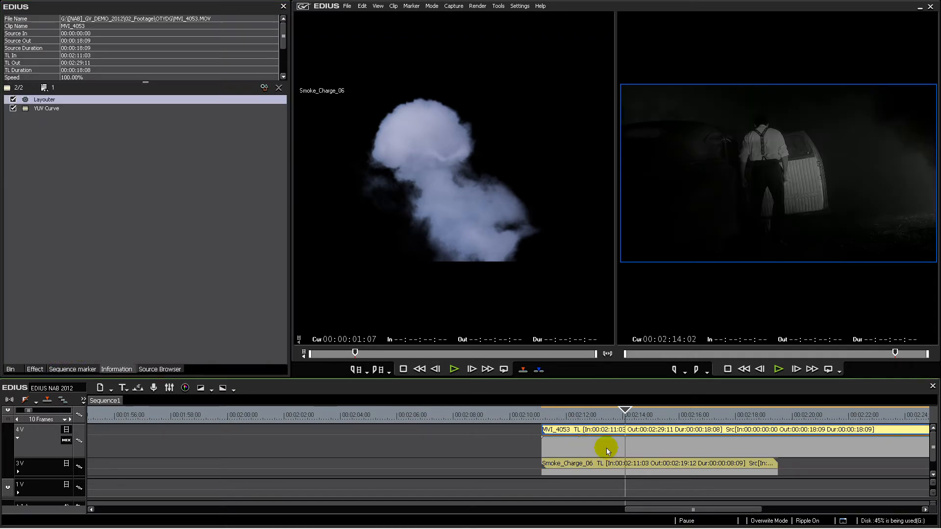
click(594, 444)
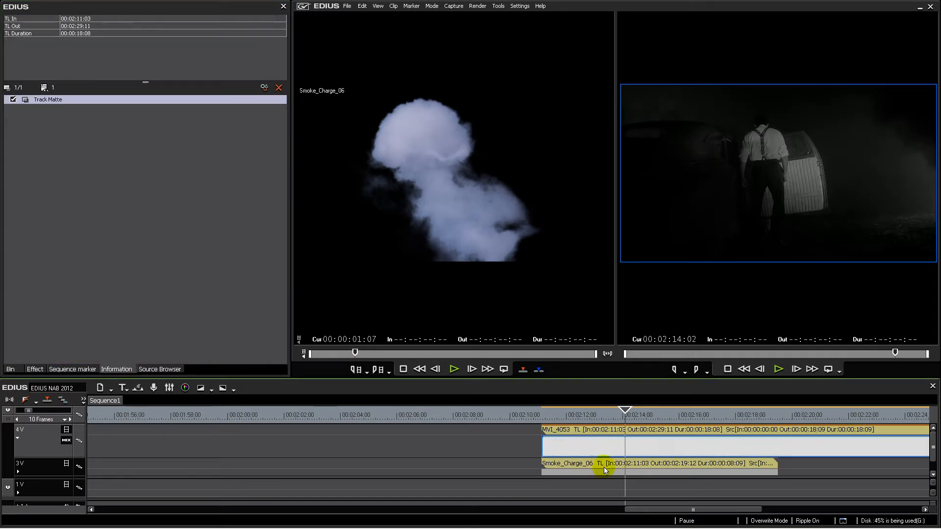
- Set the Track Matte keyer on MVI_4053 to use the Alpha matte, previewing the frame at 00:02:12:13
click(602, 463)
drag(600, 415, 581, 417)
click(582, 444)
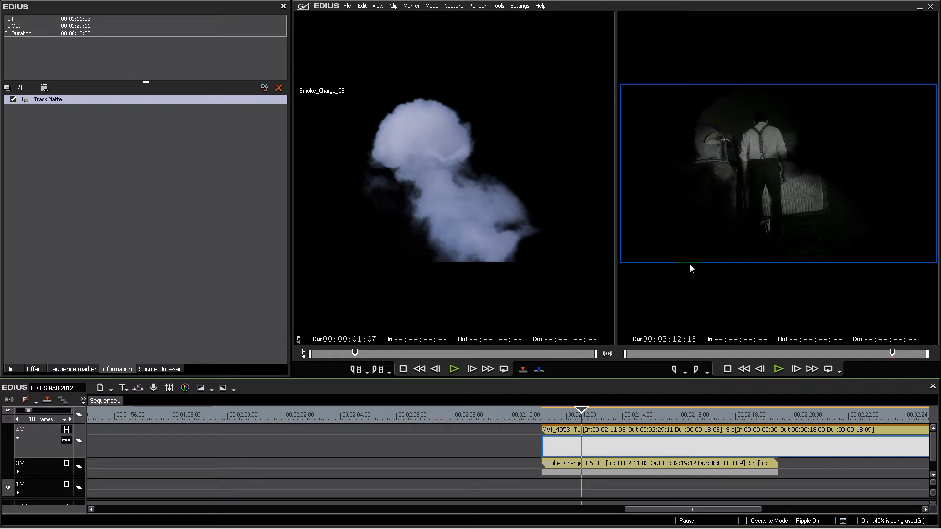
double_click(53, 100)
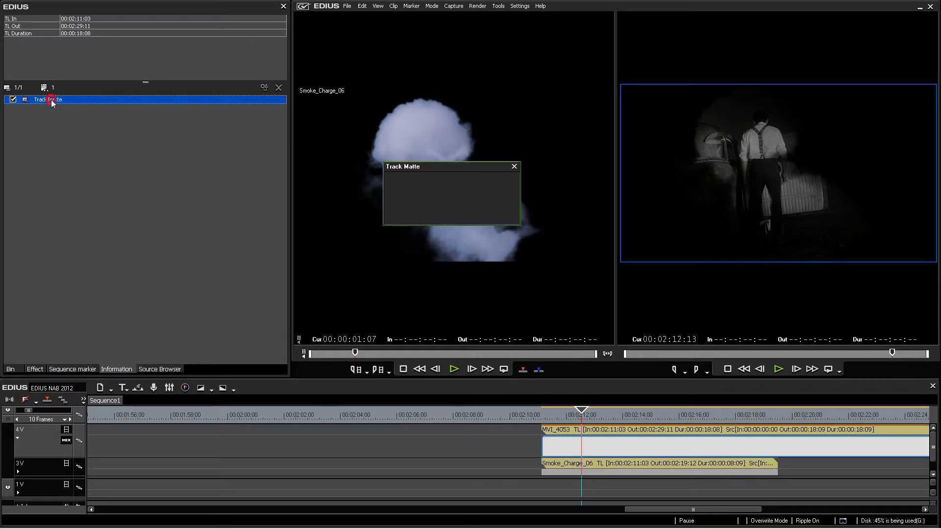
click(443, 185)
click(430, 200)
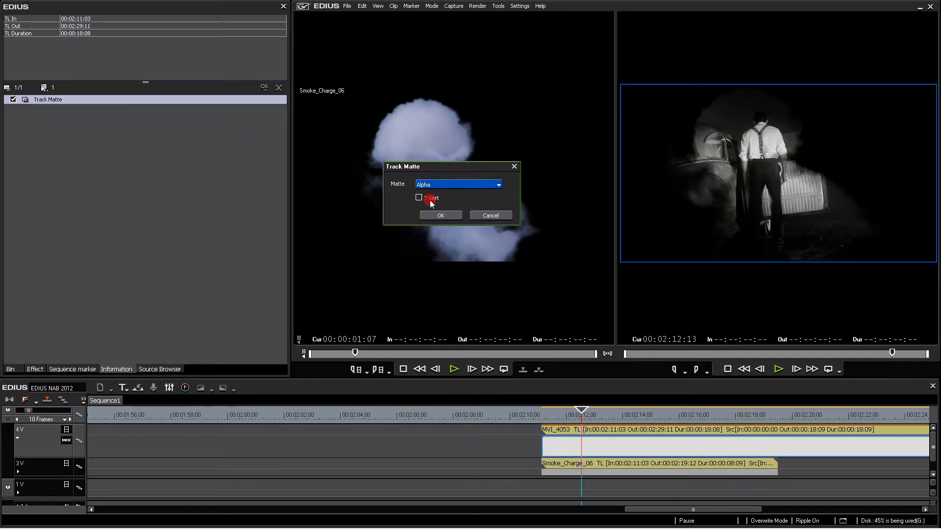
click(451, 220)
- Preview the smoke reveal at 00:02:11:22, then enlarge the timeline area with only the timeline picture shown above it
click(547, 414)
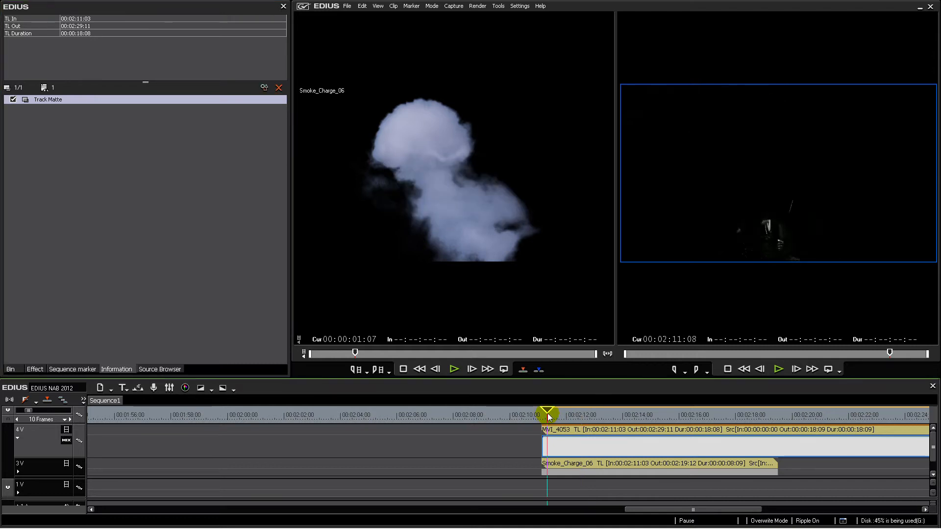
mouse_move(554, 414)
mouse_down()
mouse_move(665, 415)
mouse_move(563, 416)
mouse_up()
drag(500, 386, 475, 253)
- Try Atmosphere_06 from the OTYDG folder on track 2 V at 00:02:11:03, preview 00:02:12:17, and remove it
click(19, 239)
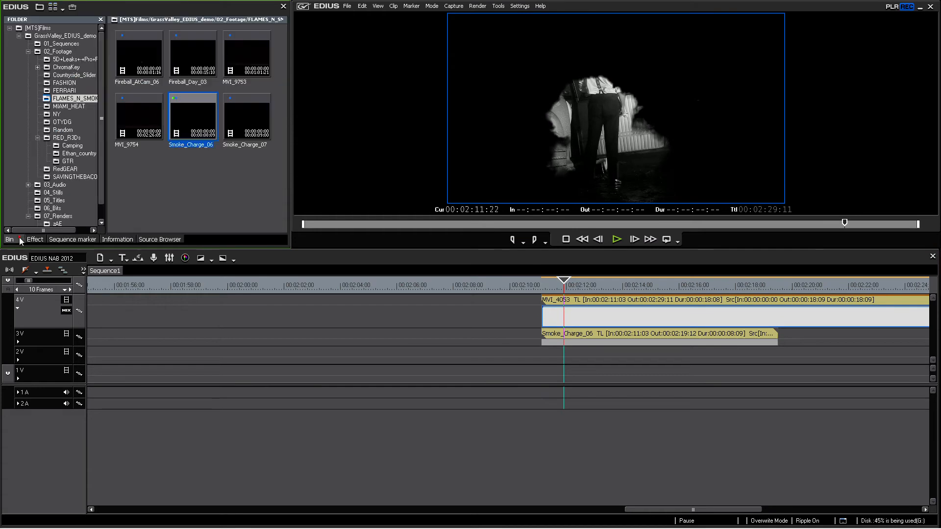
click(64, 83)
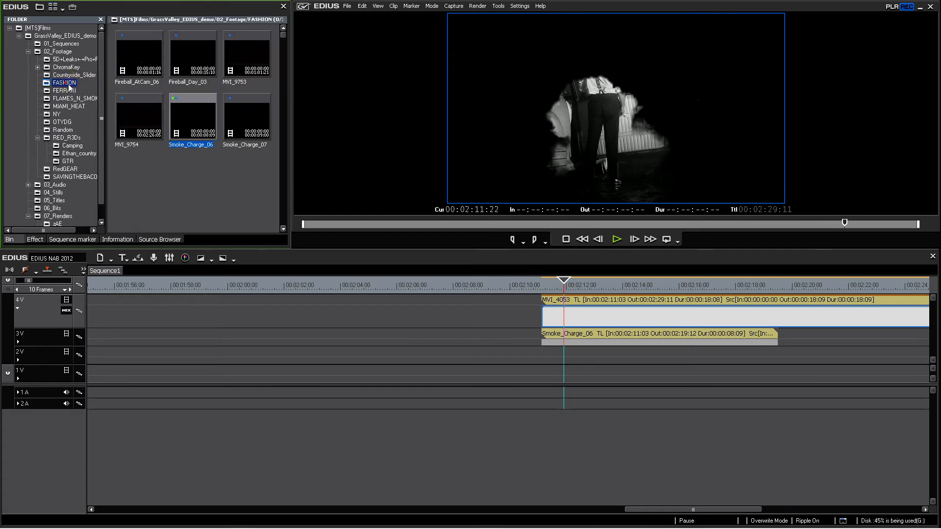
click(62, 122)
drag(163, 63, 543, 354)
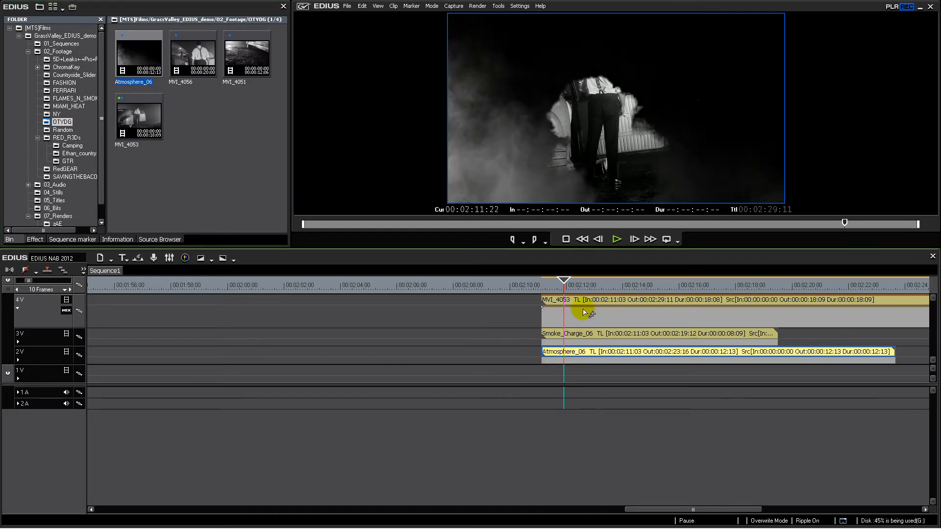
drag(566, 288, 586, 300)
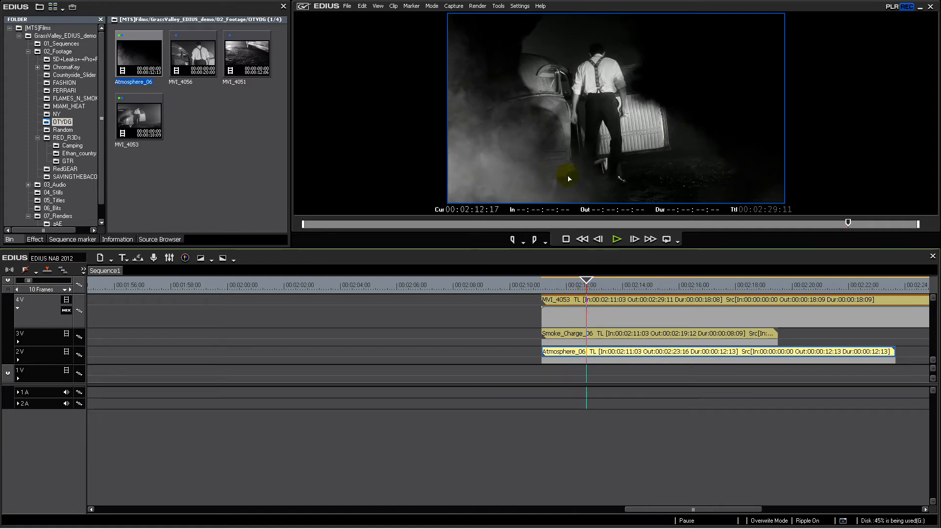
click(594, 352)
key(Delete)
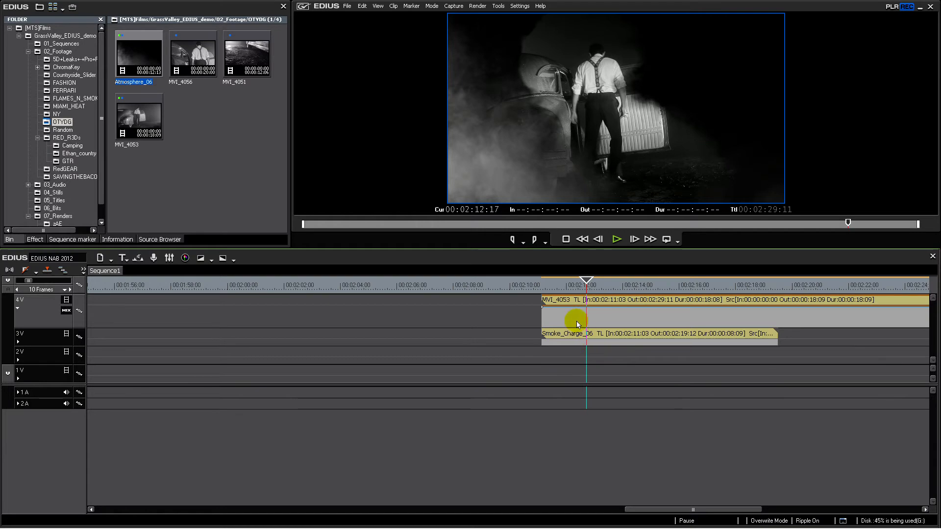
- Trim the starts of MVI_4053 and Smoke_Charge_06 to 00:02:11:08 and mark the range from there to 00:02:15:17
drag(553, 292, 549, 288)
key(n)
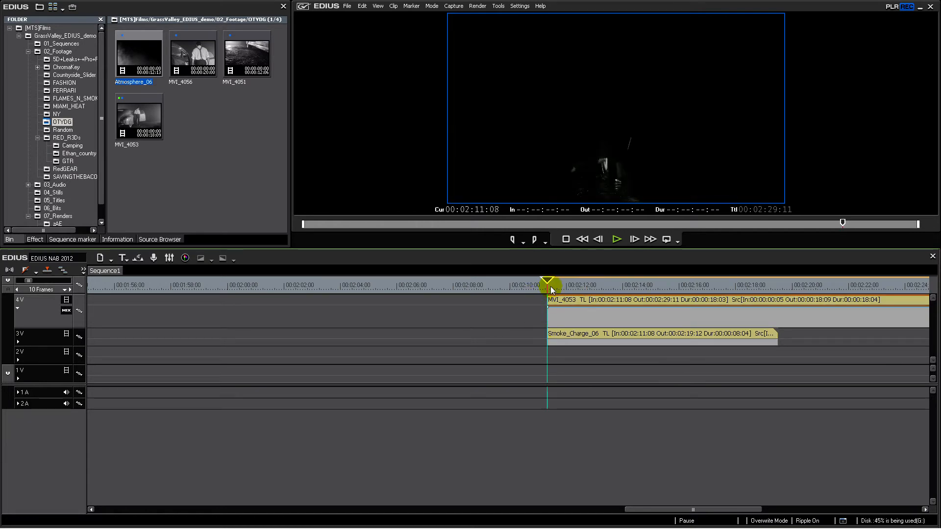
key(i)
drag(564, 286, 671, 292)
key(o)
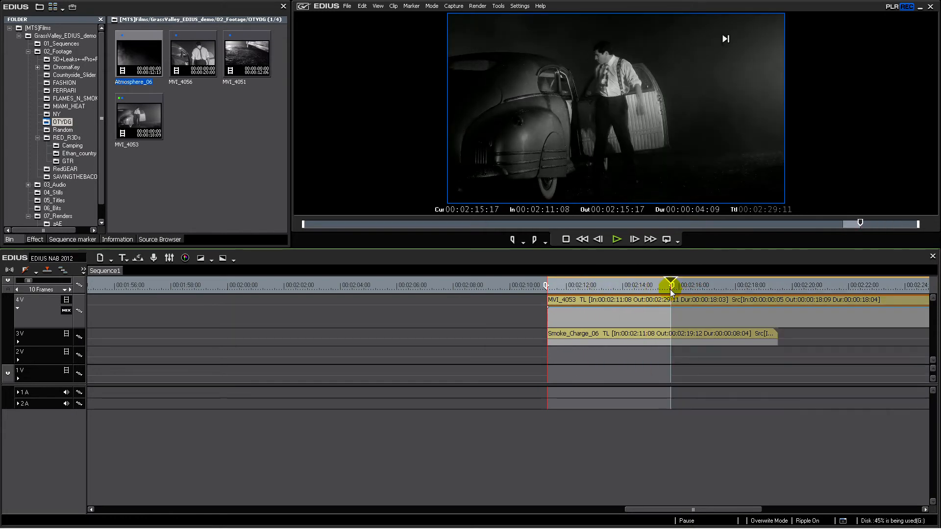
- Set up a print to file of the marked range as Canopus HQX AVI with the channel set to Color + Alpha
click(347, 6)
mouse_move(358, 218)
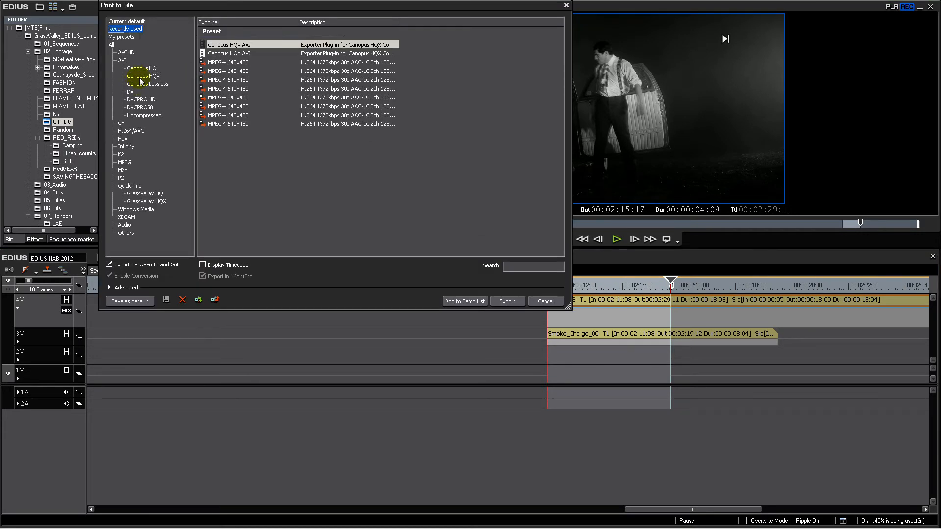
click(142, 76)
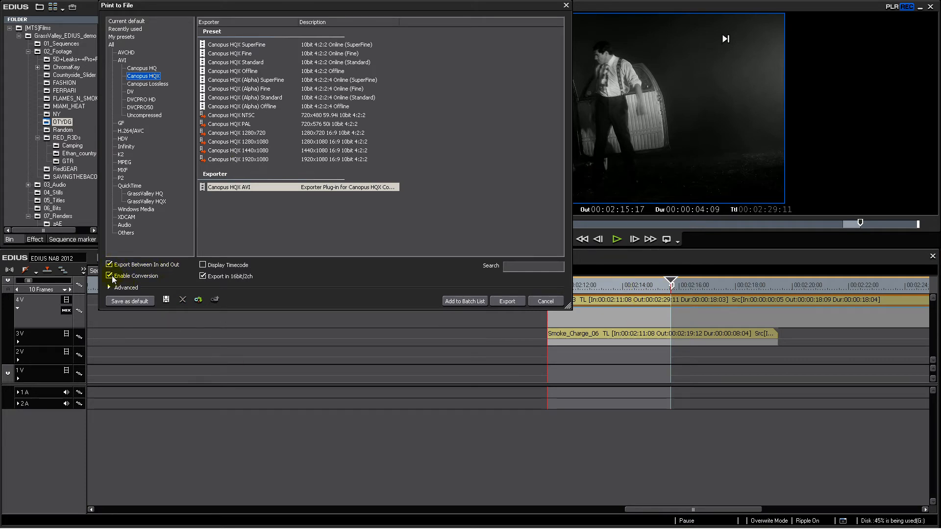
click(108, 288)
click(178, 438)
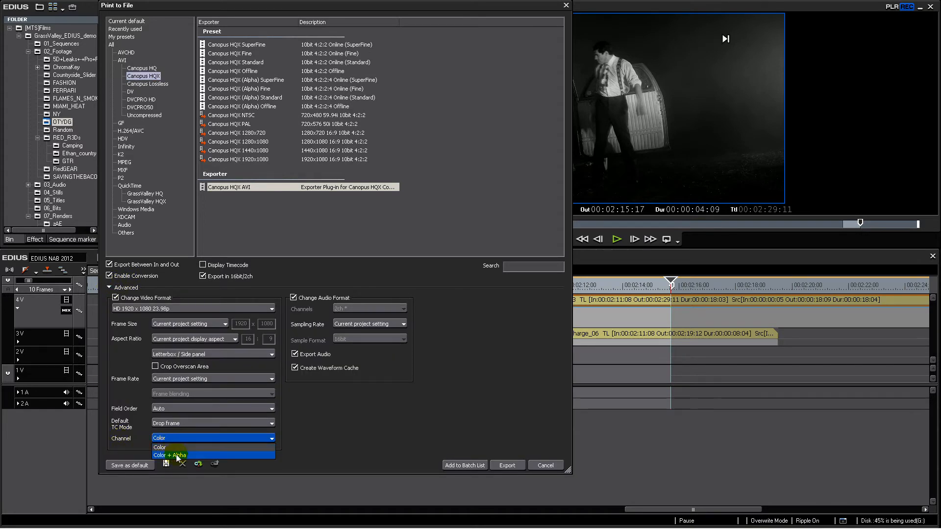
click(178, 456)
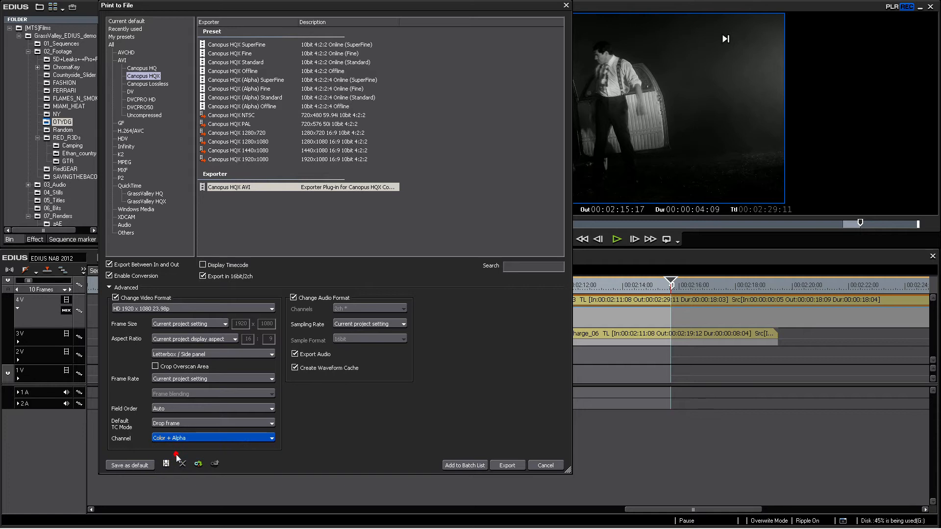
- Export the range to the Desktop as OTYDGalpha with the Online(Standard) codec setting
click(518, 466)
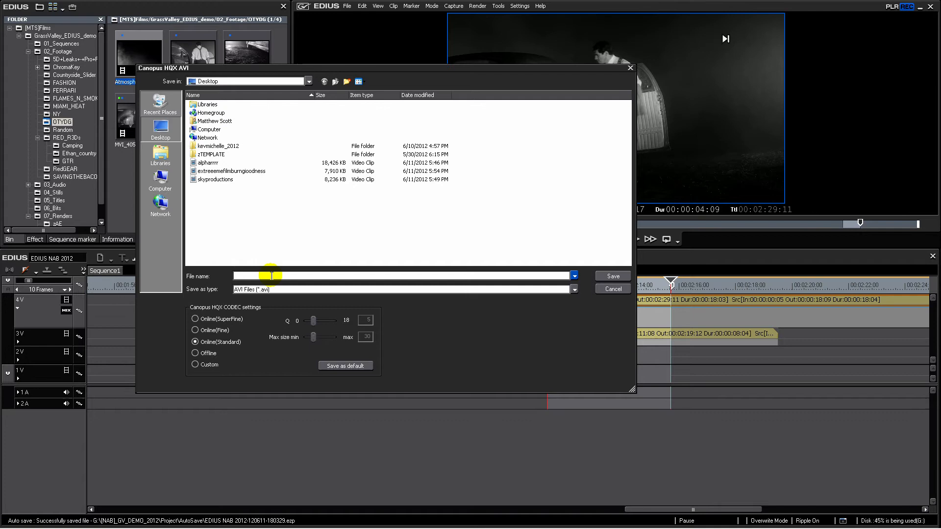
click(271, 276)
text(OTYDGalpha)
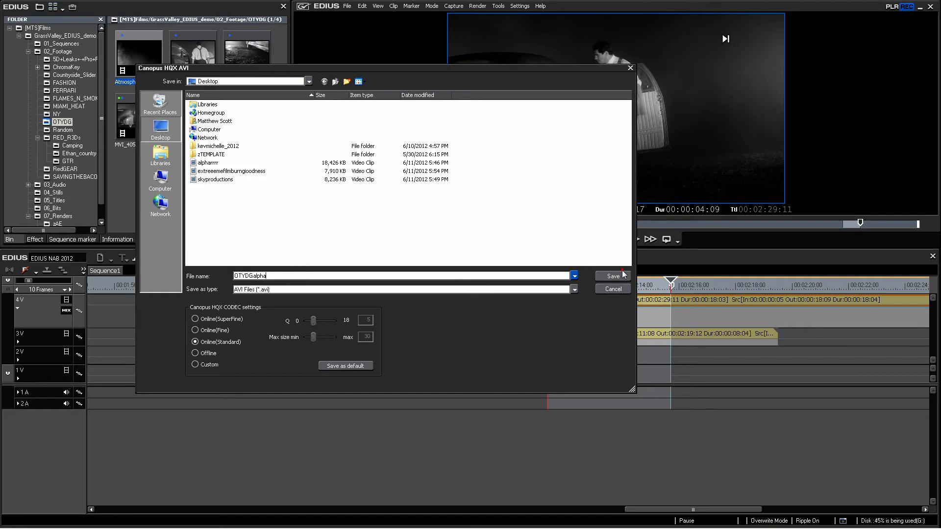
click(613, 276)
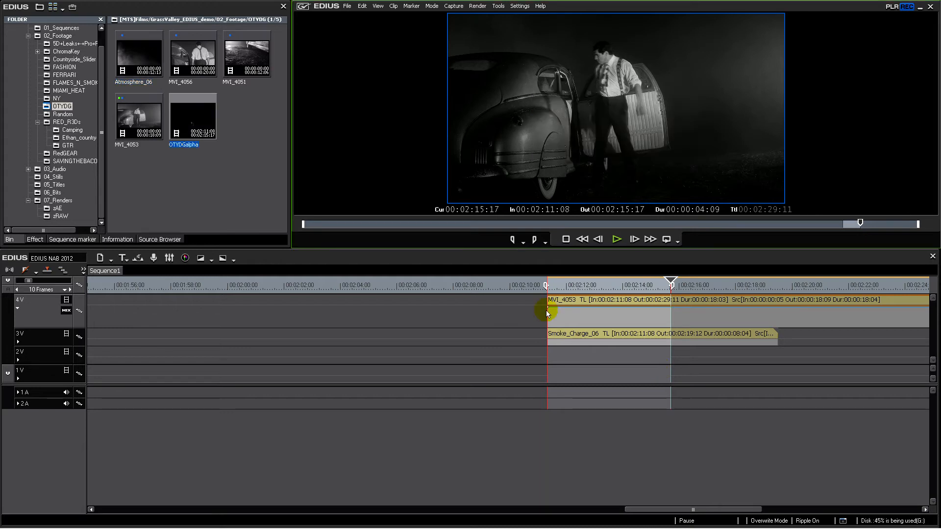
- Clear the clips from the timeline and load OTYDGalpha beside the timeline picture at 00:02:12:10
key(Delete)
click(227, 185)
click(193, 115)
double_click(193, 118)
drag(377, 224, 470, 342)
key(F2)
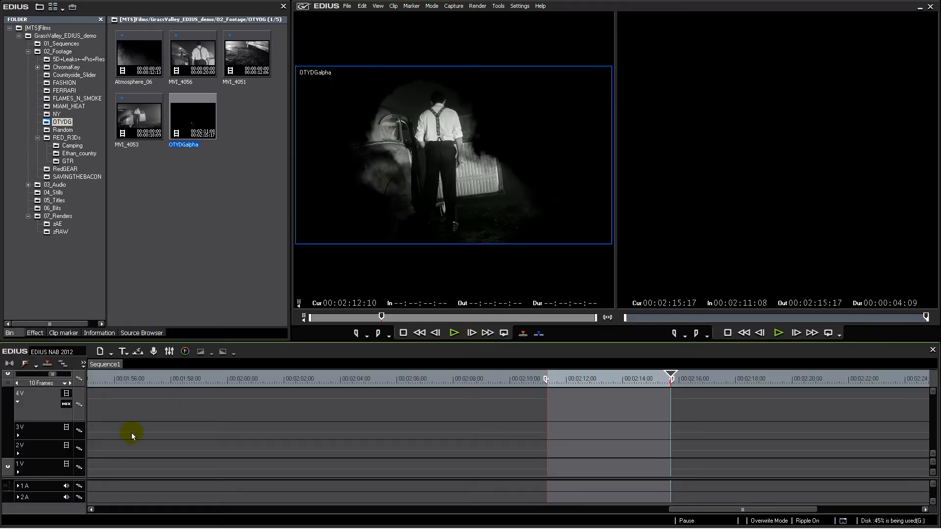
- Collapse track 4 V's mixer area, select 180HH (12) in the Random folder and move the timeline position to 00:02:10:13
click(18, 402)
drag(183, 133, 489, 377)
click(472, 377)
click(63, 129)
drag(151, 136, 525, 384)
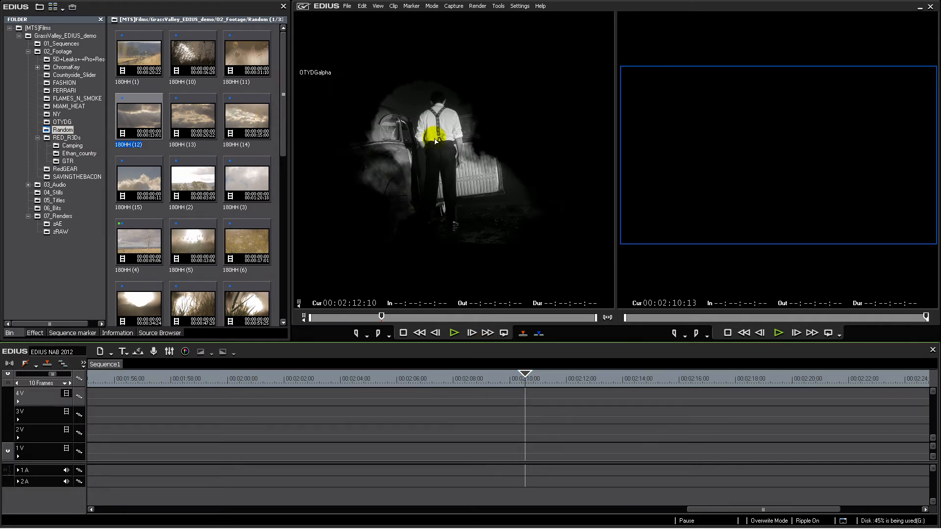
- Widen the bin window and make the timeline area slightly taller
drag(291, 187, 310, 191)
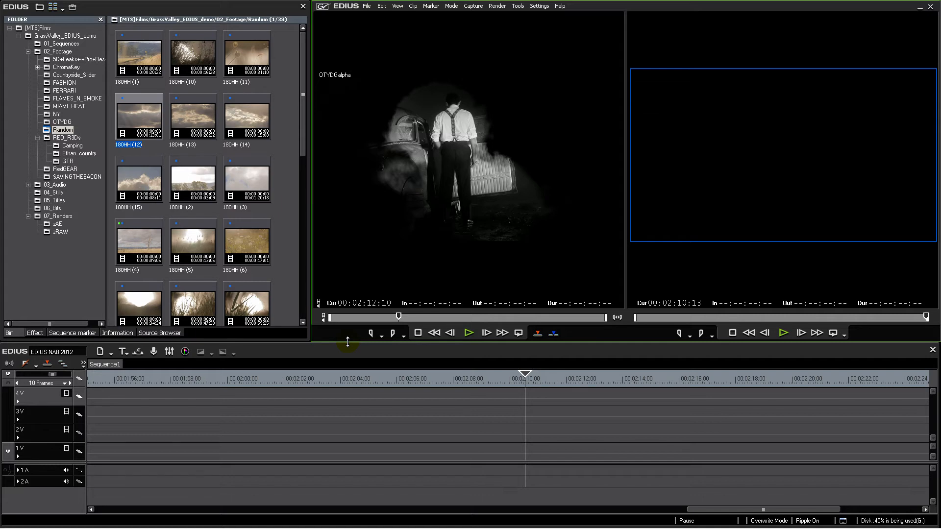
drag(347, 342, 348, 335)
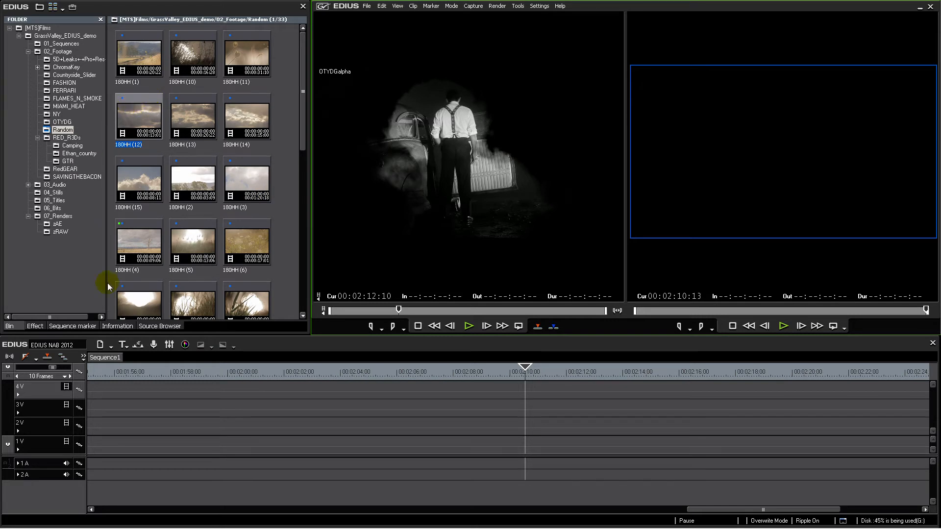
mouse_move(115, 527)
mouse_move(84, 525)
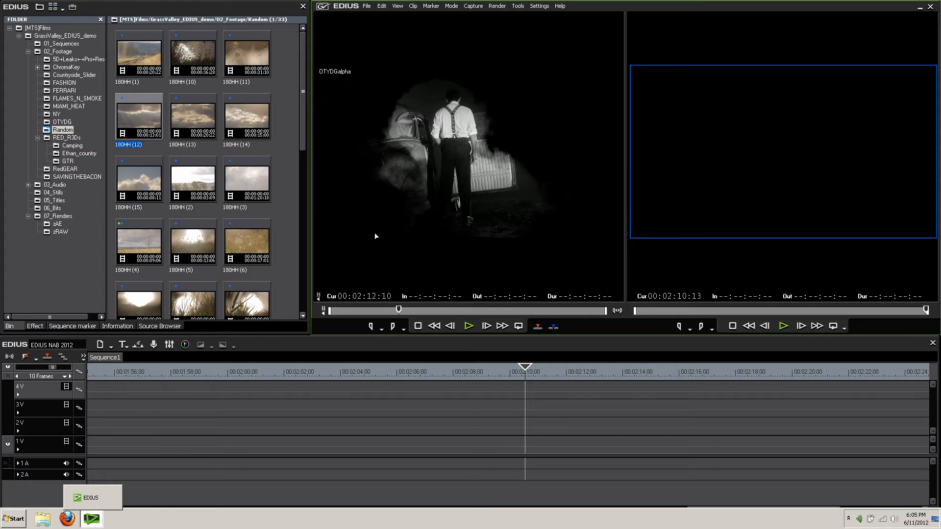
- Look through the clips in the FERRARI and SAVINGTHEBACON folders
click(539, 5)
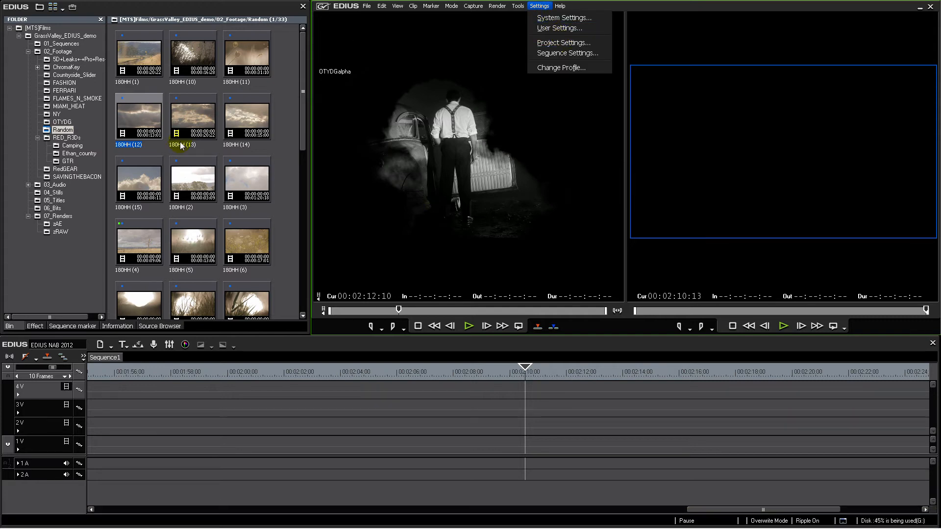
click(136, 119)
click(66, 91)
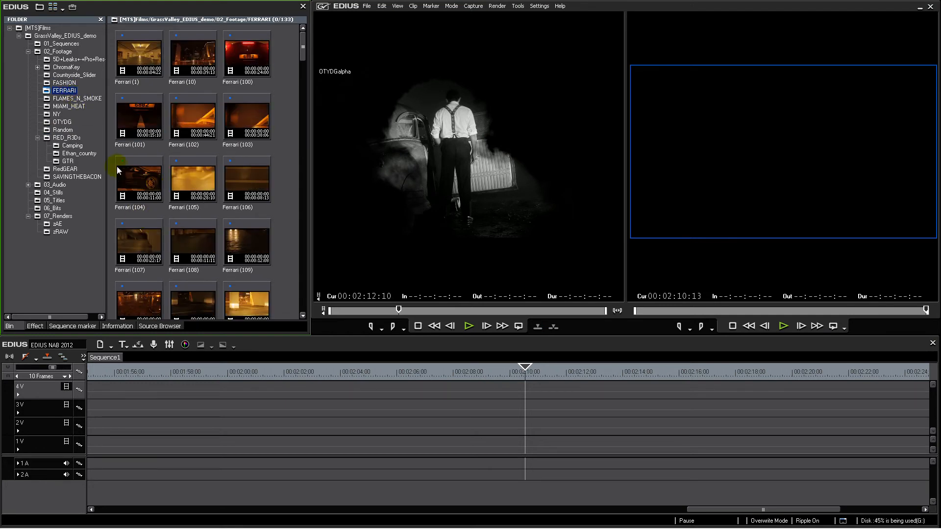
click(77, 176)
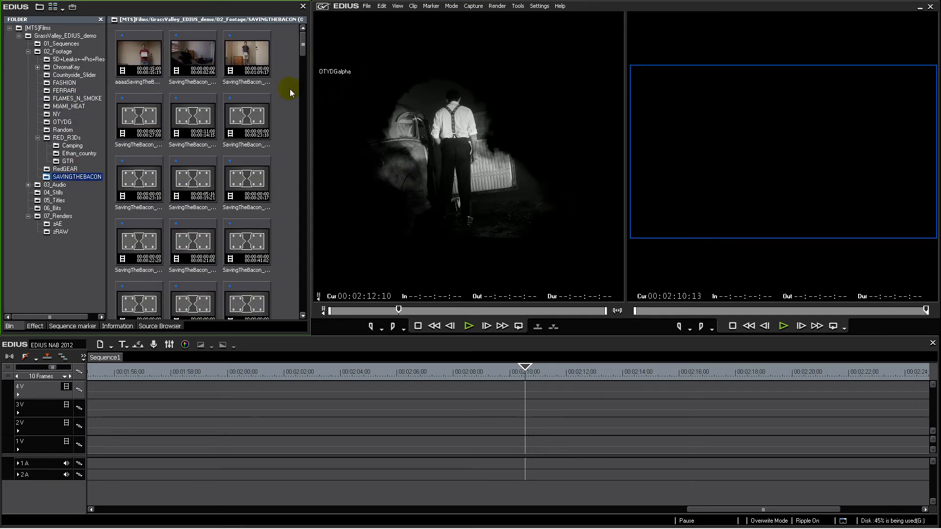
drag(303, 47, 300, 119)
- Load MVI_4056 and then MVI_4051 from the OTYDG folder as the source, moving MVI_4051 to 00:00:08:09
click(62, 122)
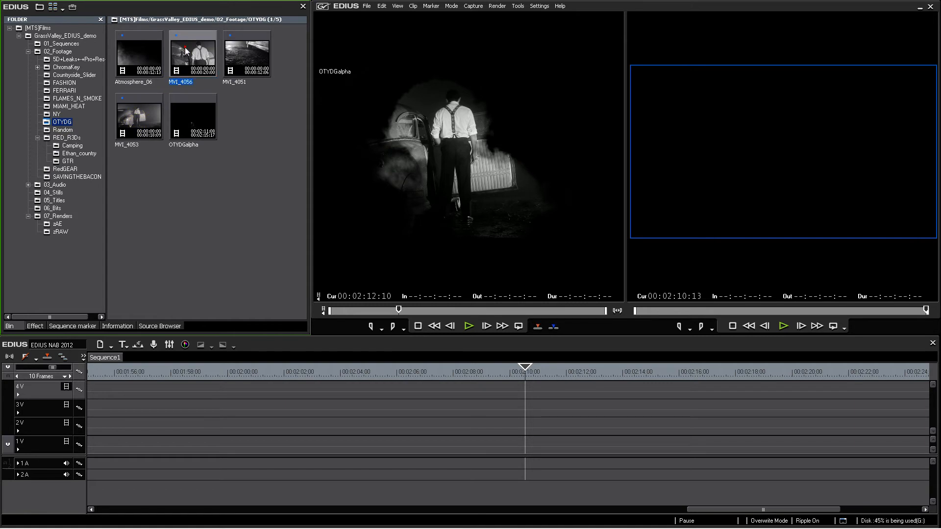
drag(187, 52, 416, 250)
click(243, 55)
drag(243, 58, 485, 274)
drag(564, 311, 517, 310)
- Place MVI_4051 on track 3 V at 00:02:03:06 and preview the frame at 00:02:07:11
drag(486, 191, 321, 409)
drag(524, 375, 438, 385)
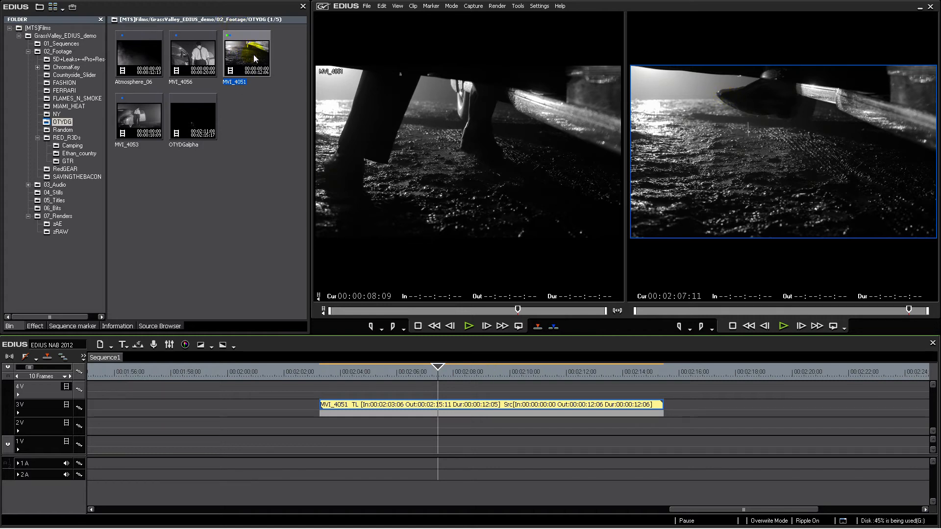
- Check the frame size and frame rate in the project settings and close them without changes
click(539, 5)
mouse_move(520, 6)
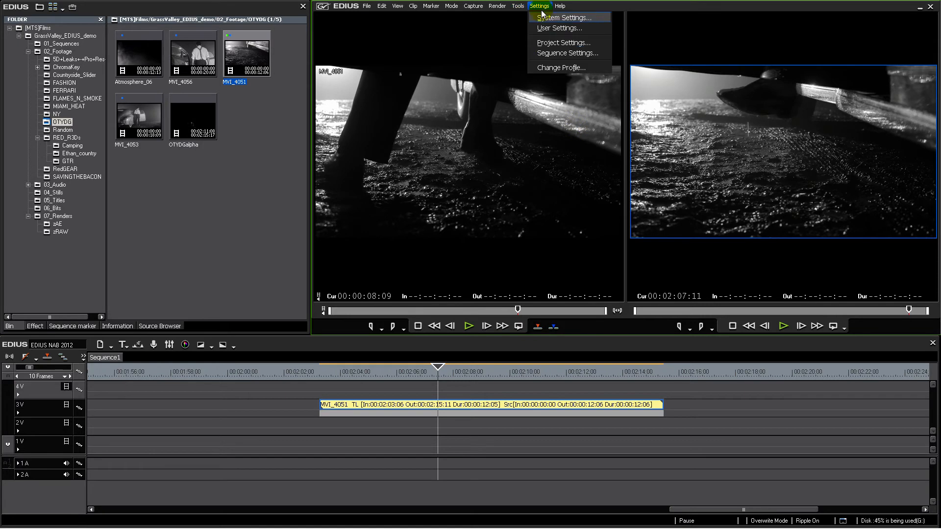
click(559, 39)
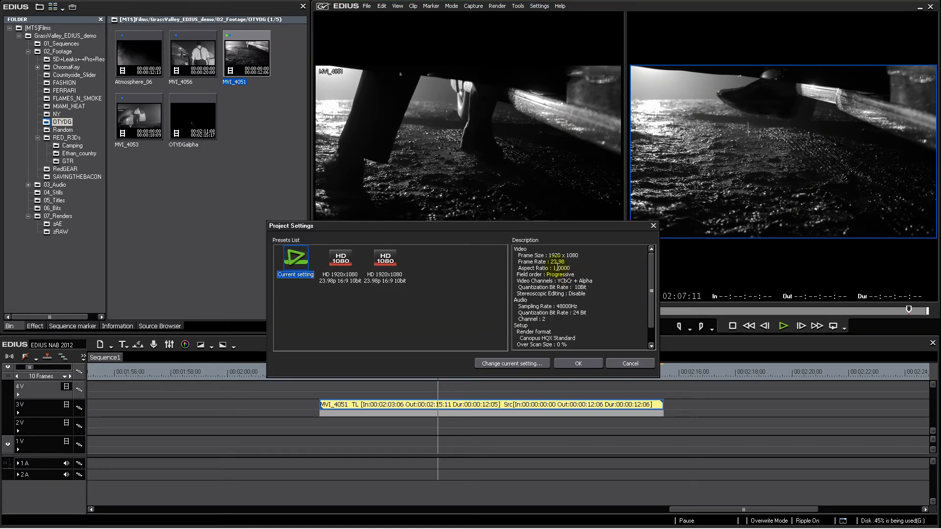
click(630, 363)
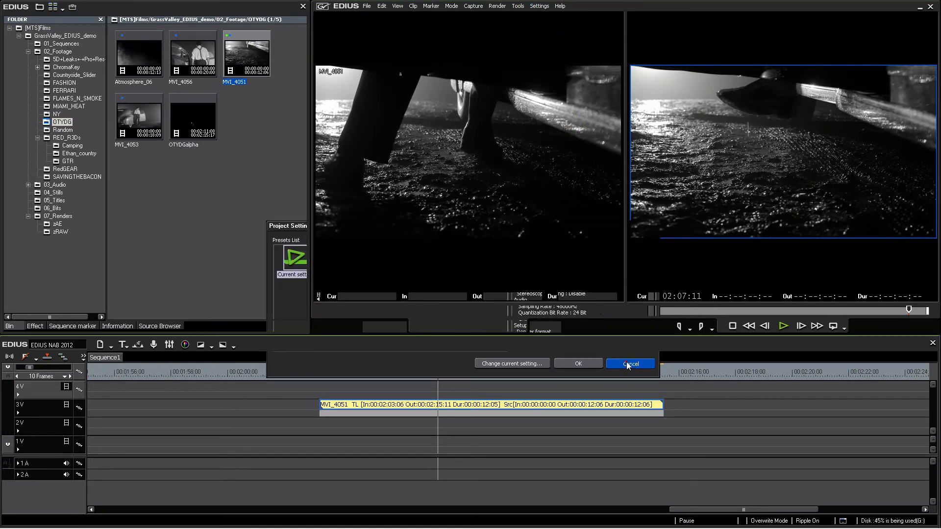
- Remove MVI_4051 from track 3 V
click(261, 60)
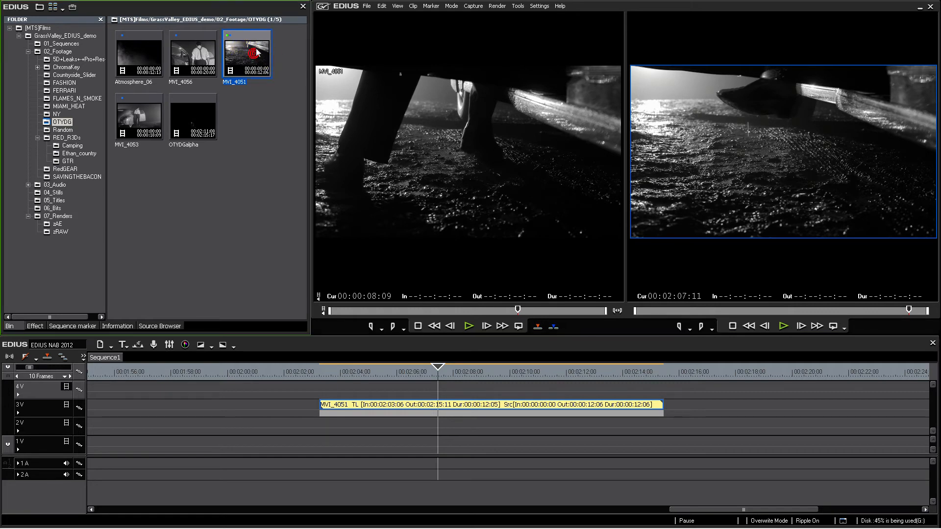
click(458, 413)
drag(458, 413, 263, 73)
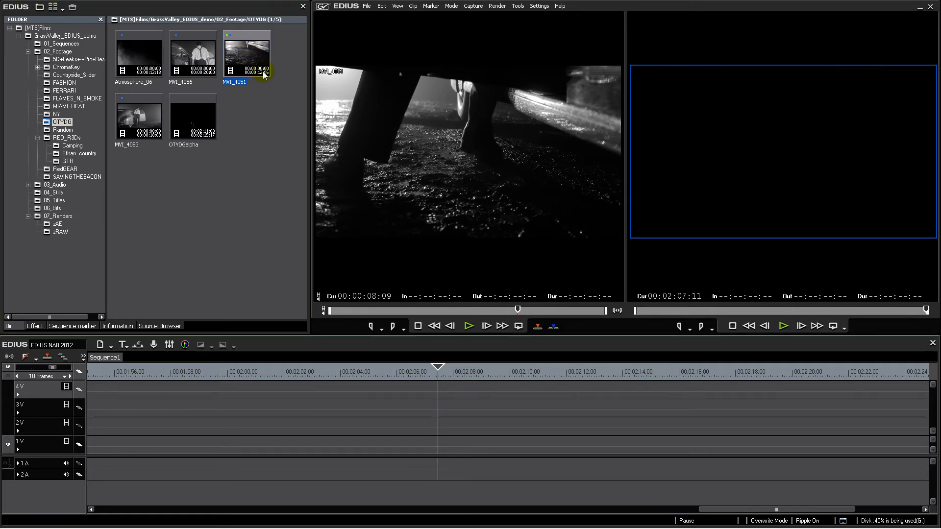
- Switch the bin to the detailed list view and widen it to show the frame rate and alpha columns
click(53, 6)
click(52, 7)
click(52, 6)
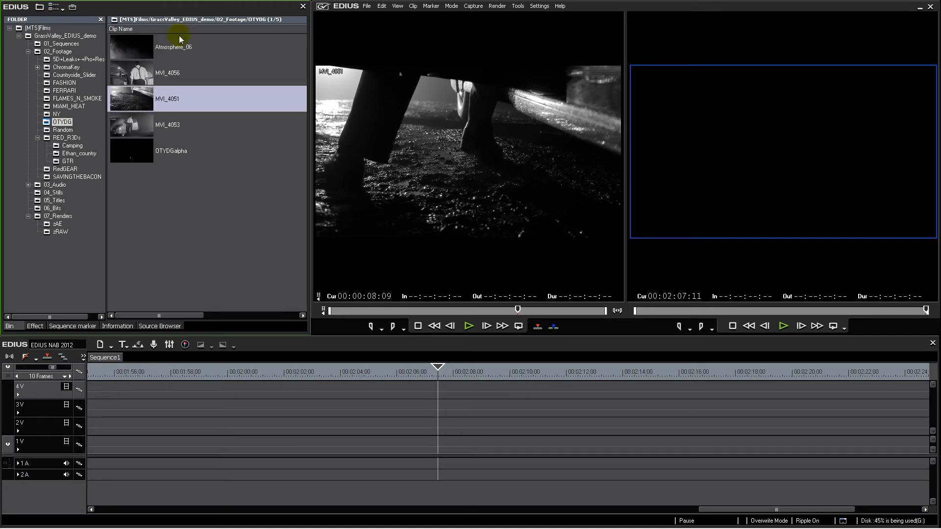
drag(305, 54, 684, 83)
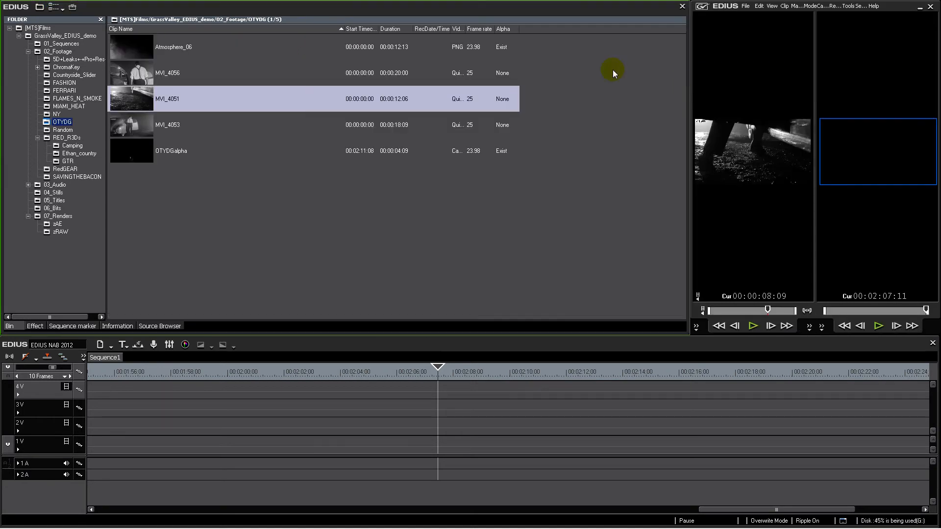
- Sort the OTYDG bin by frame rate and compare the rates of OTYDGalpha and Atmosphere_06
click(485, 29)
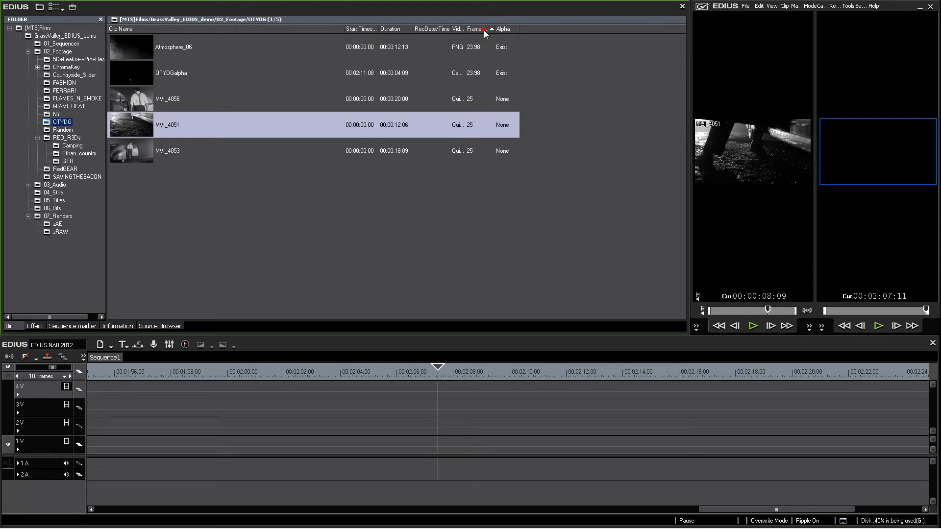
click(184, 77)
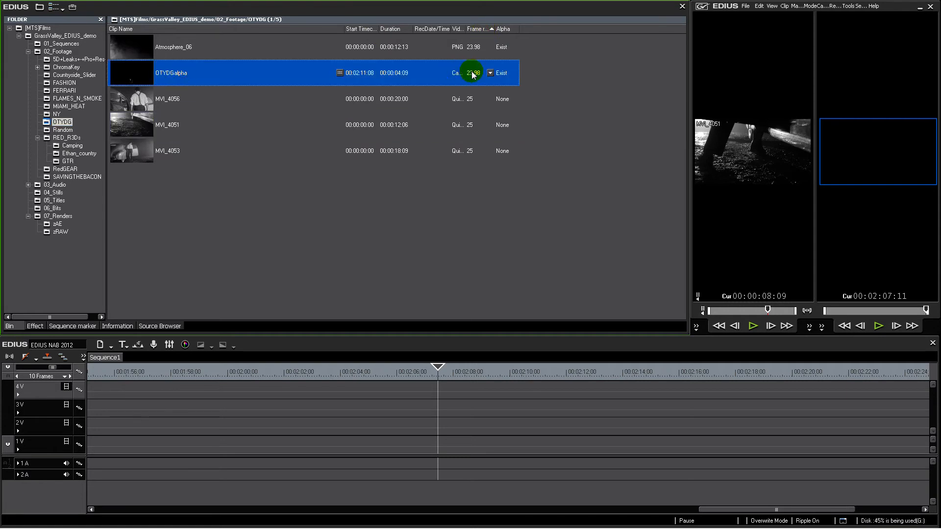
click(469, 47)
- Set the frame rate of MVI_4056, MVI_4051 and MVI_4053 to 23.98 and shrink the bin back to a narrow width
click(137, 150)
shift+click(137, 99)
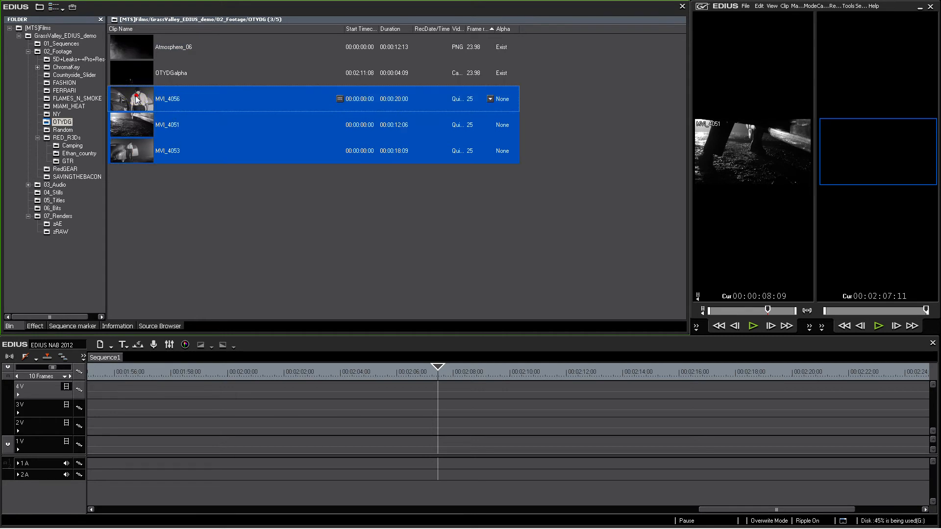
click(491, 98)
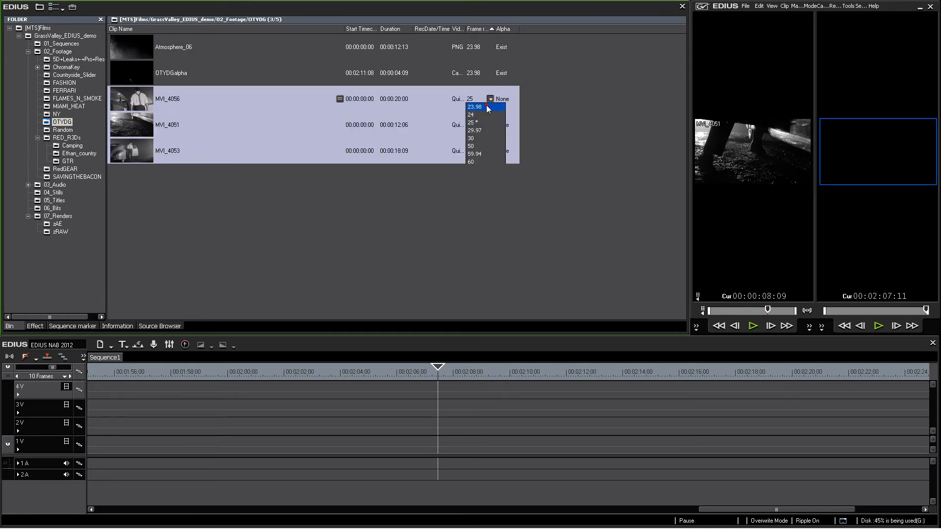
click(482, 106)
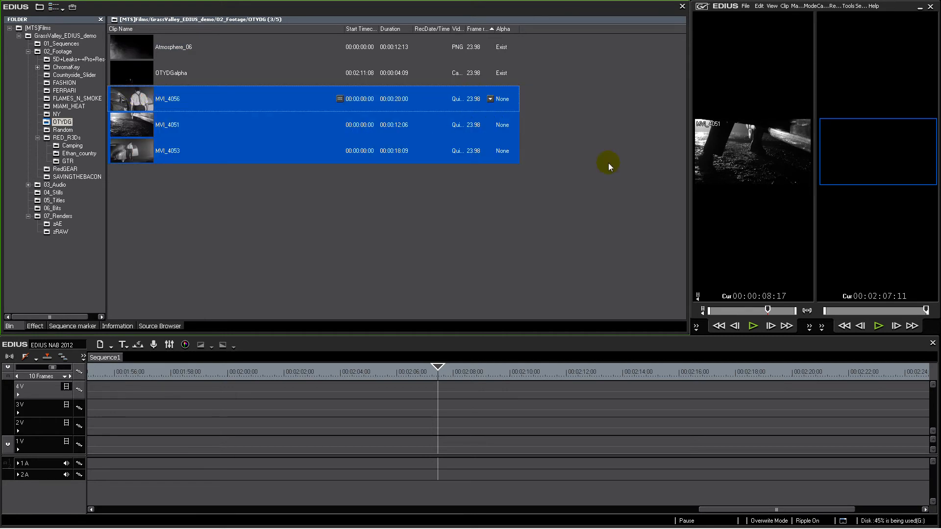
drag(689, 151, 212, 151)
- Place MVI_4056 on track 3 V at 00:02:03:12 and preview the frame at 00:02:09:09
click(137, 101)
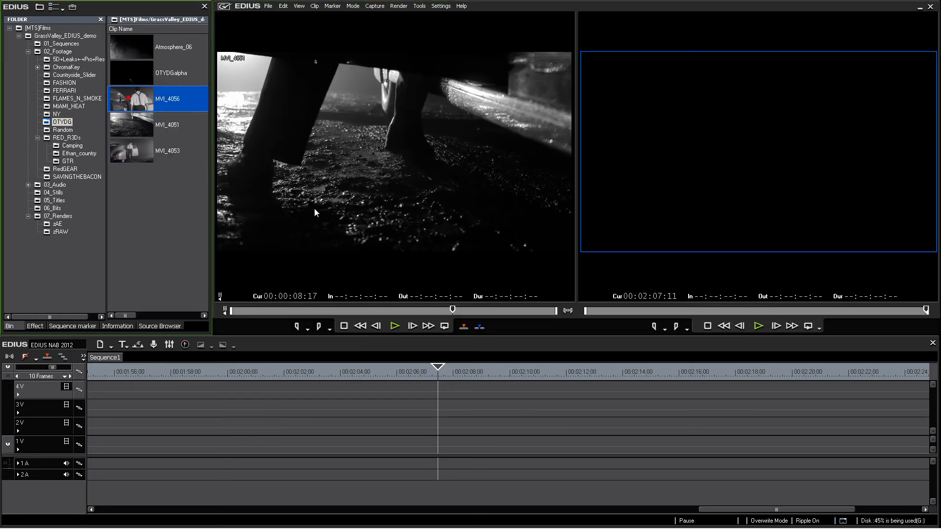
drag(400, 196, 325, 409)
drag(437, 371, 492, 378)
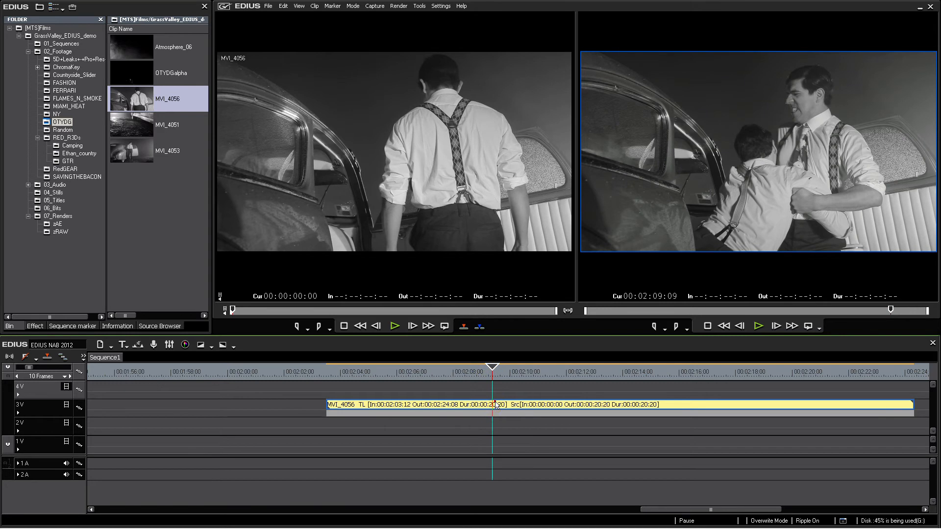
- Overwrite the start of MVI_4056 on track 3 V with MVI_4051 at 00:02:03:12 and delete the MVI_4056 remainder
click(132, 125)
drag(132, 125, 326, 406)
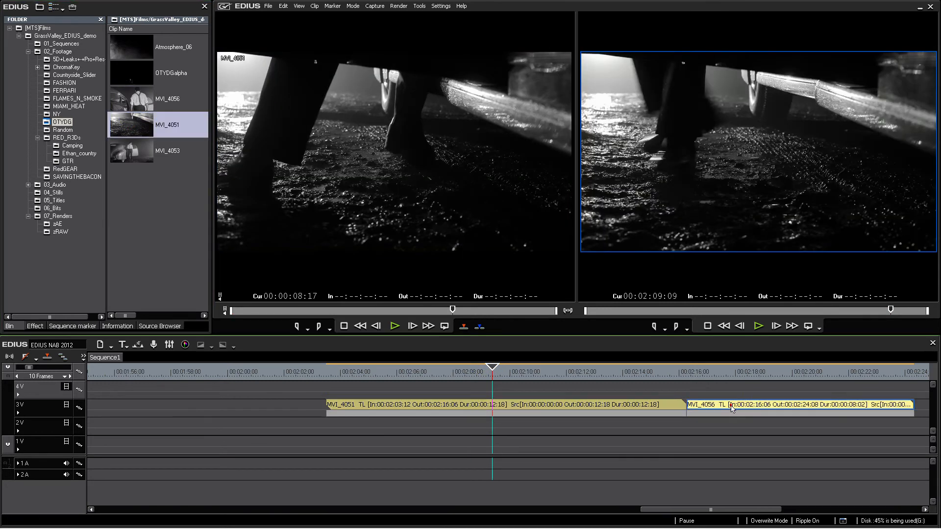
click(733, 408)
key(Delete)
drag(523, 374, 519, 375)
- Stretch MVI_4051 to about 109.5% in an enlarged Layouter window and accept the change
click(528, 405)
click(120, 326)
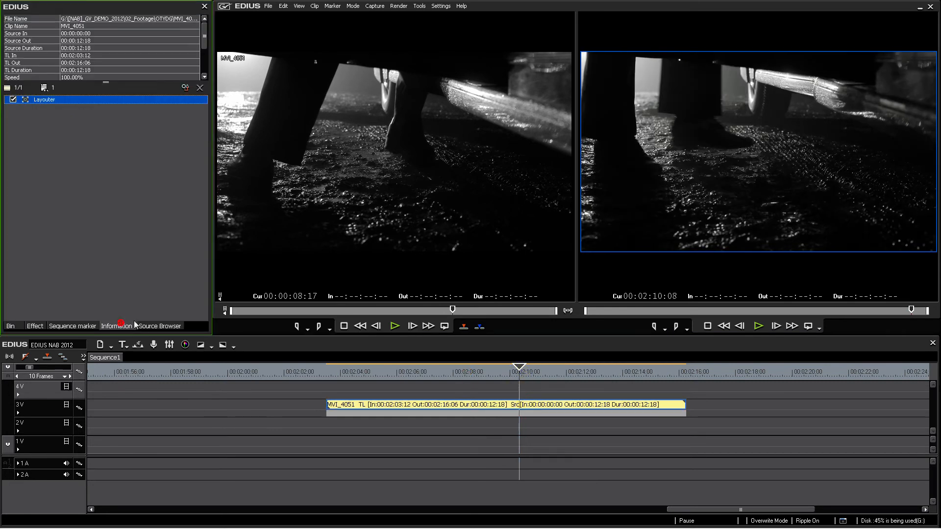
double_click(44, 100)
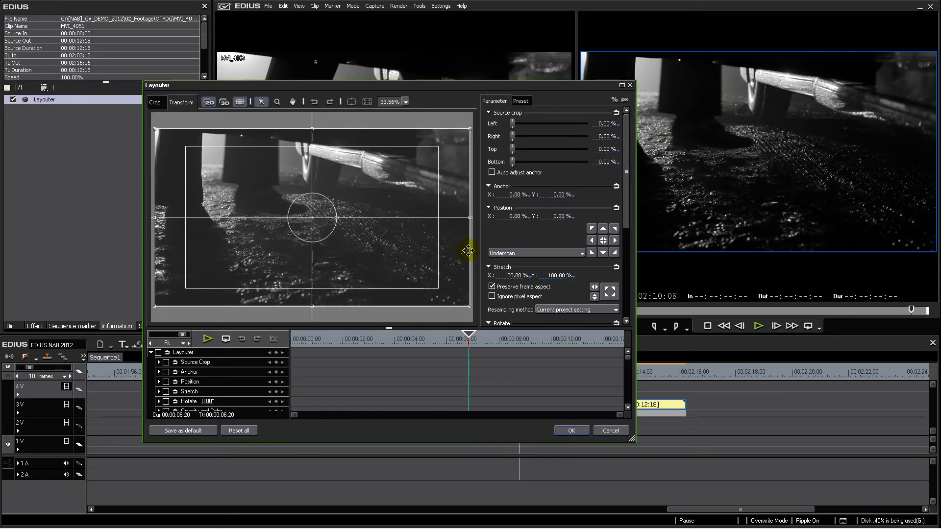
click(648, 463)
drag(632, 439, 807, 507)
drag(510, 85, 430, 50)
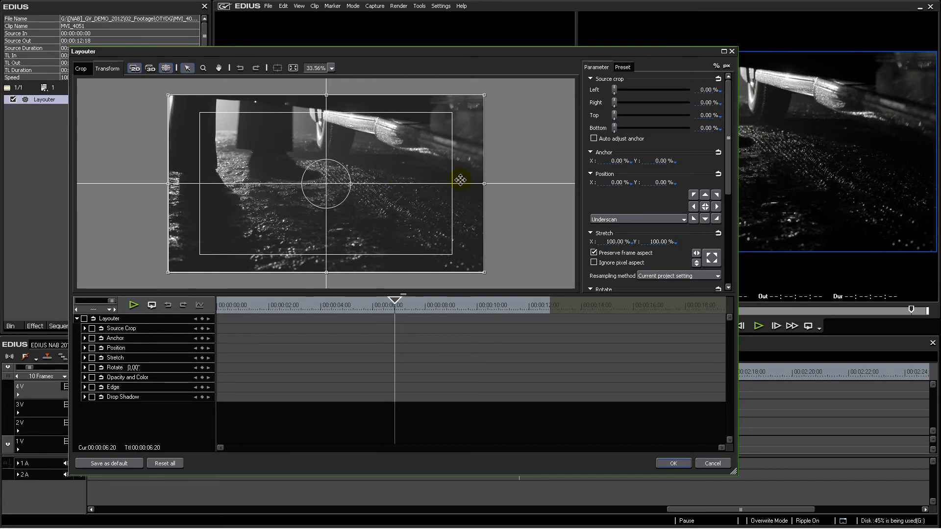
drag(484, 95, 514, 95)
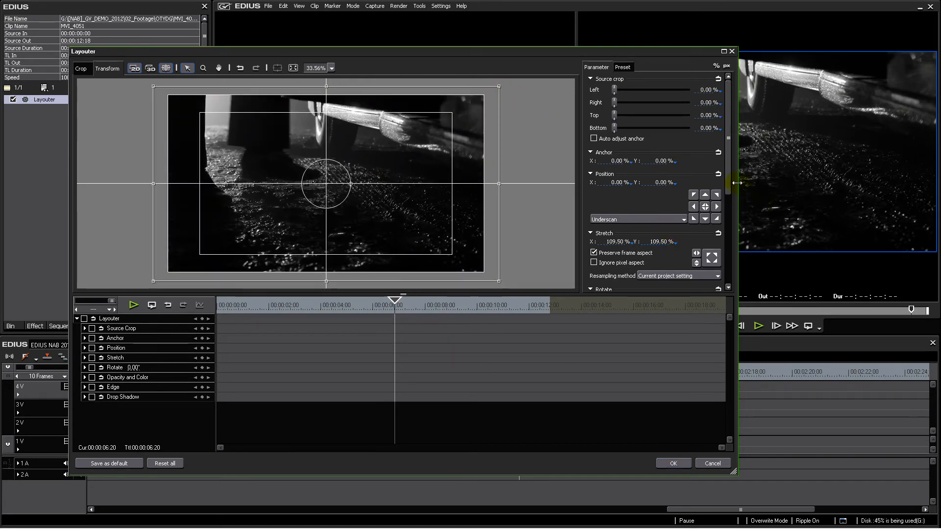
click(676, 463)
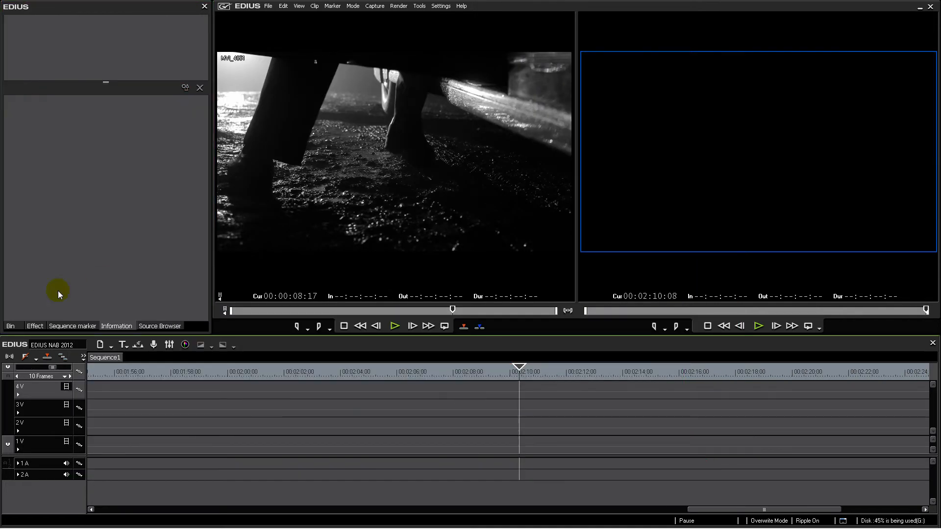
- Load MVI_4053 into the player and place it on track 3 V from 00:02:00:18
click(49, 293)
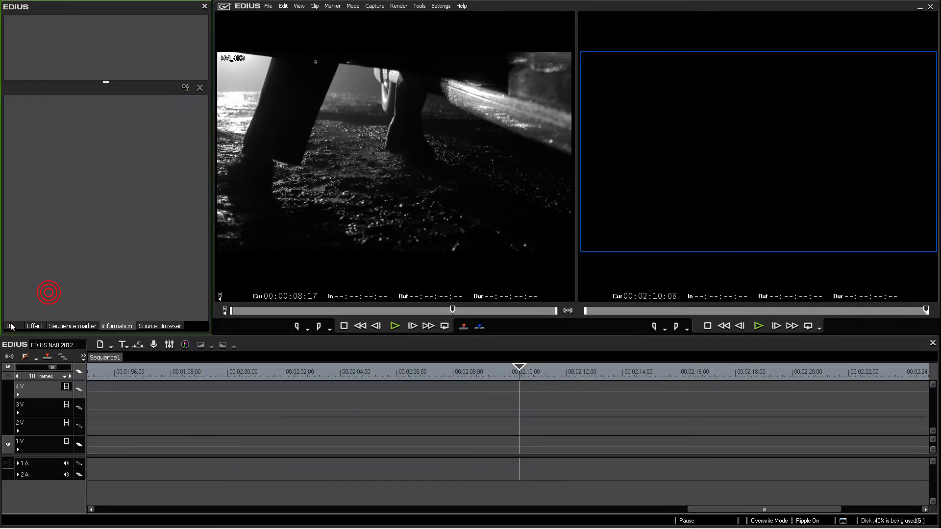
click(11, 326)
click(134, 162)
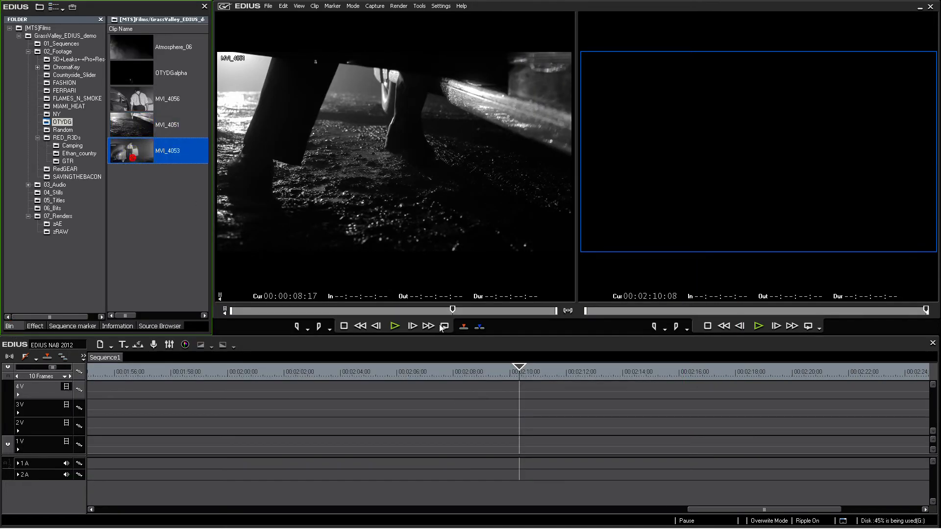
click(422, 217)
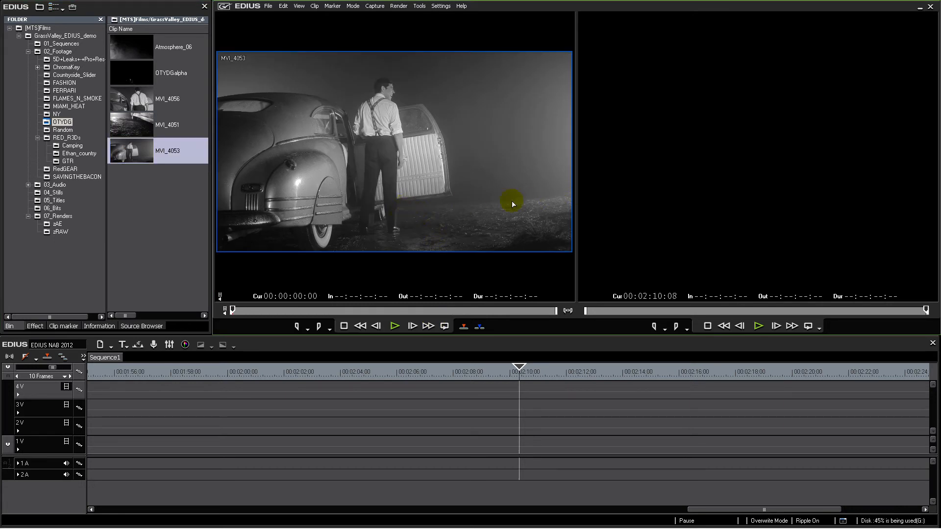
drag(141, 165, 466, 399)
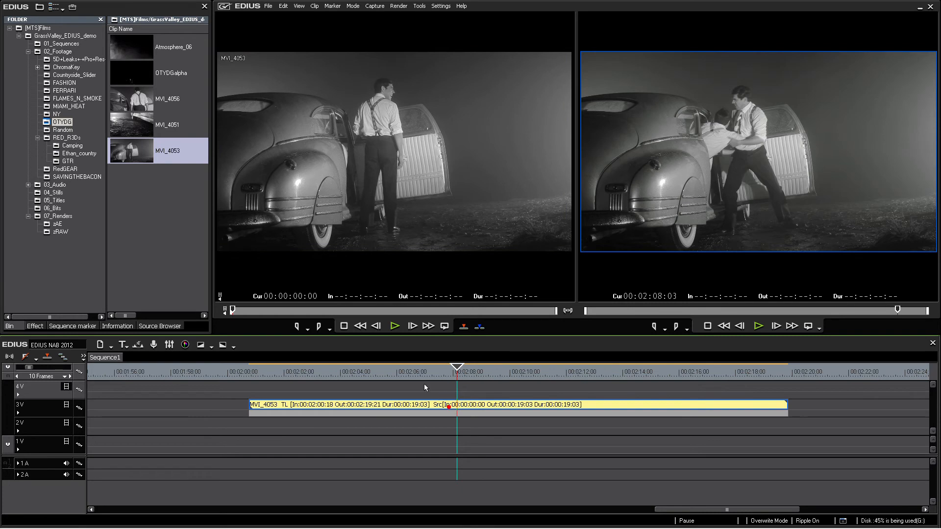
- Rotate MVI_4053 by 3.50° in the Layouter and stretch it to about 112.1% so it fills the frame
click(116, 325)
click(54, 105)
double_click(53, 105)
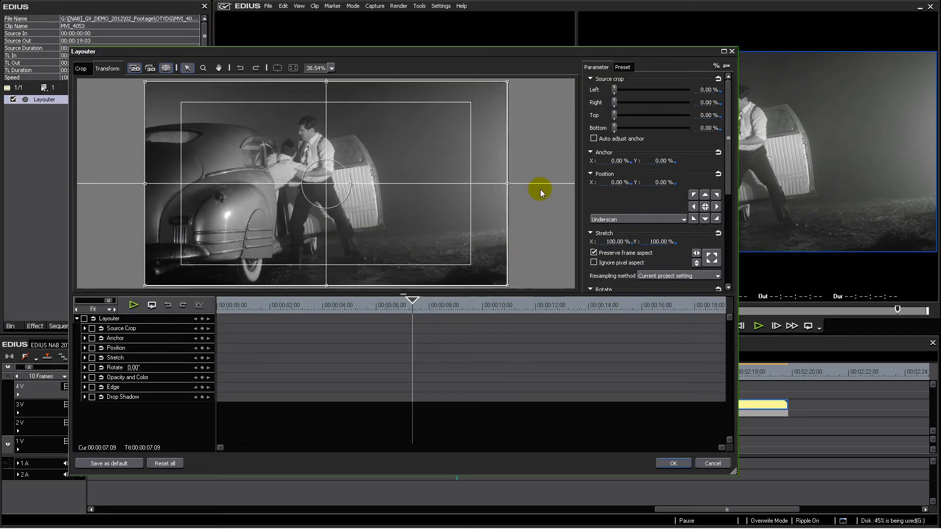
drag(729, 149, 729, 213)
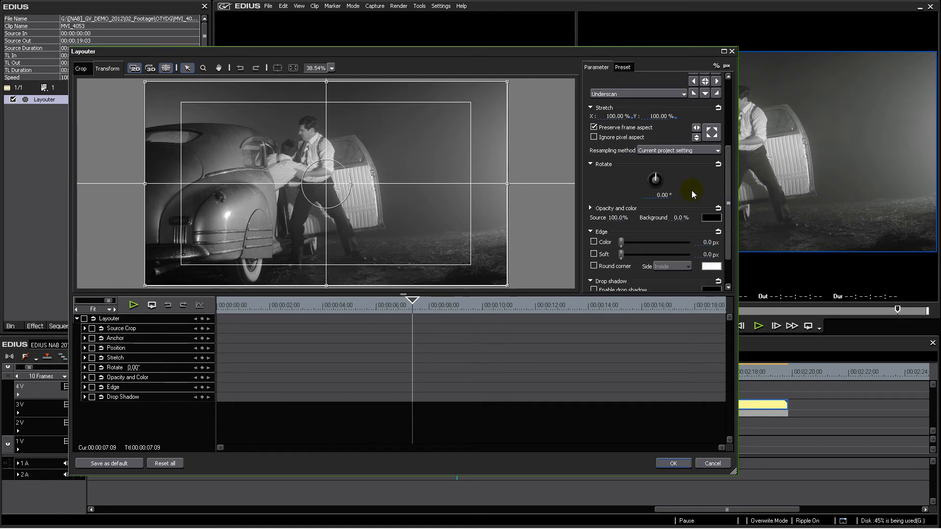
drag(661, 195, 651, 175)
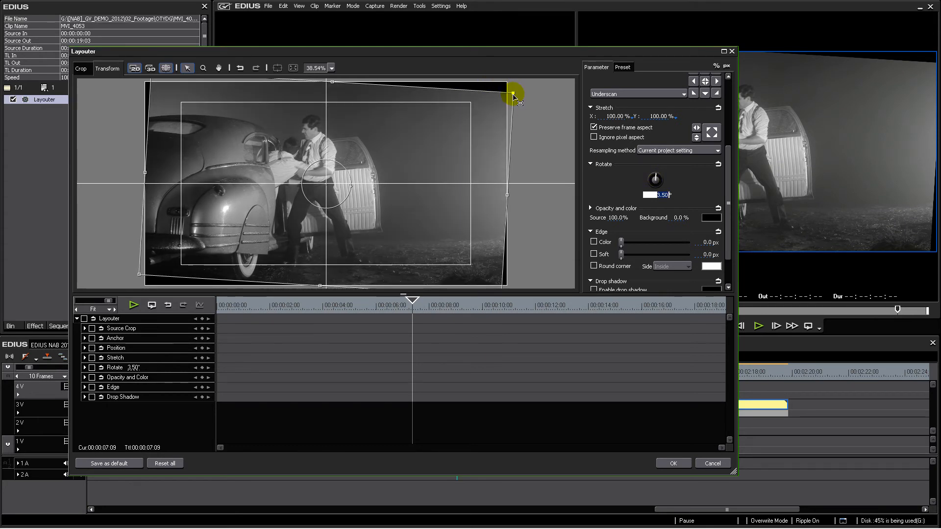
drag(512, 93, 535, 79)
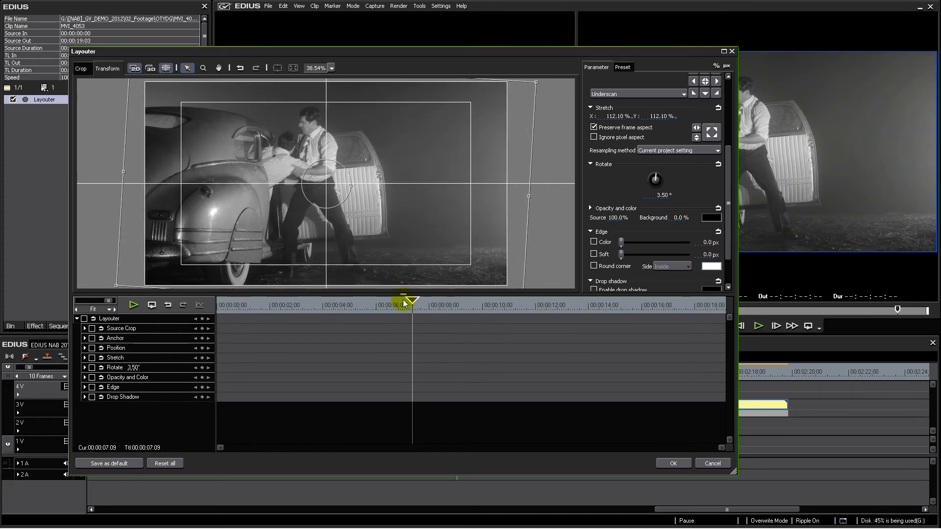
- Enlarge the Layouter preview area, set the resampling method to Lanczos 3 (Hi-Quality) and accept the layout
drag(408, 296, 408, 388)
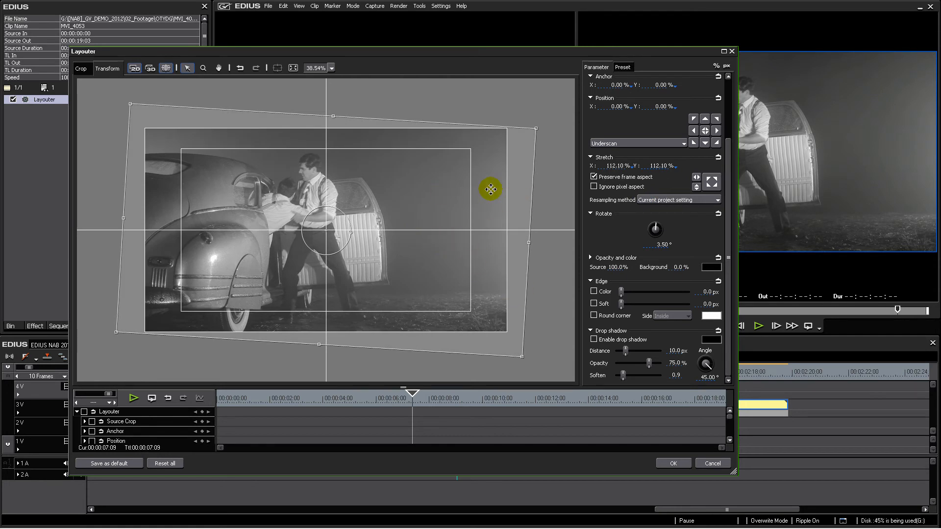
click(663, 202)
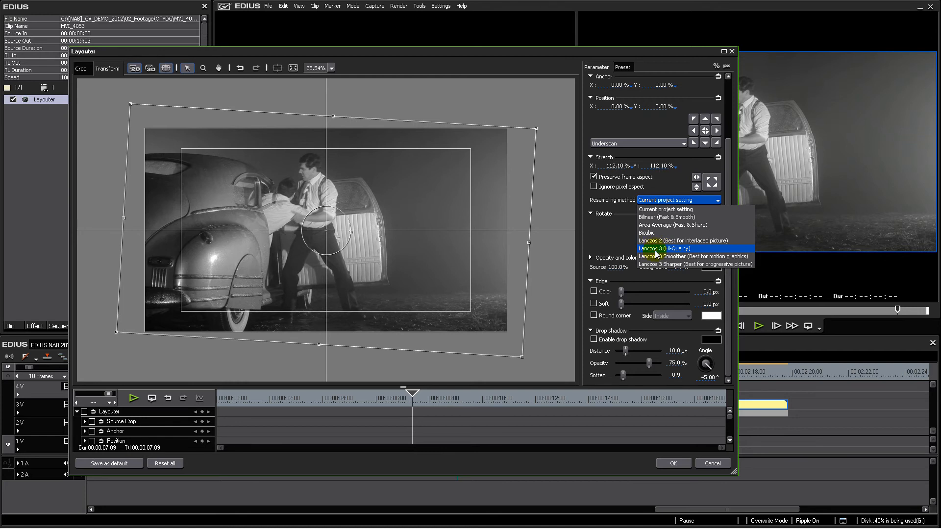
click(671, 248)
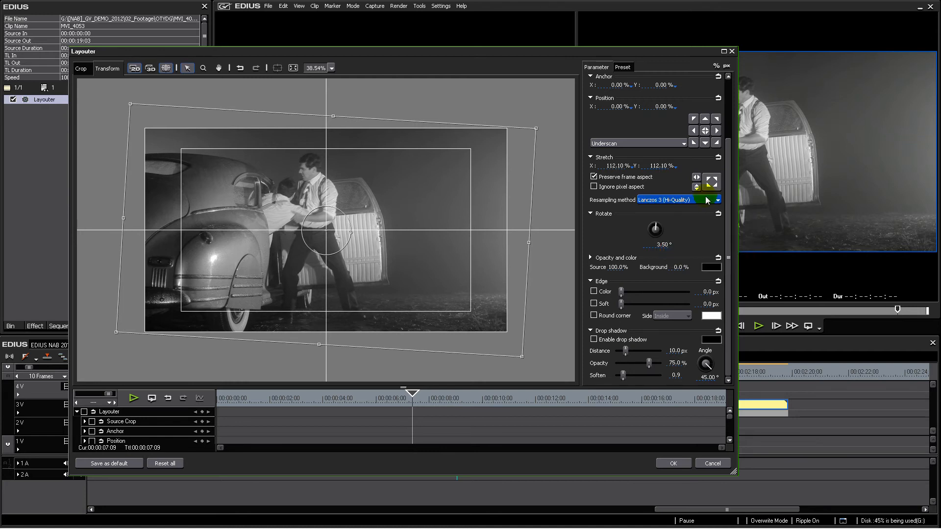
key(Return)
- Preview MVI_4053 full screen at 00:02:08:20 and review its Layouter settings without changing them
drag(448, 377, 478, 375)
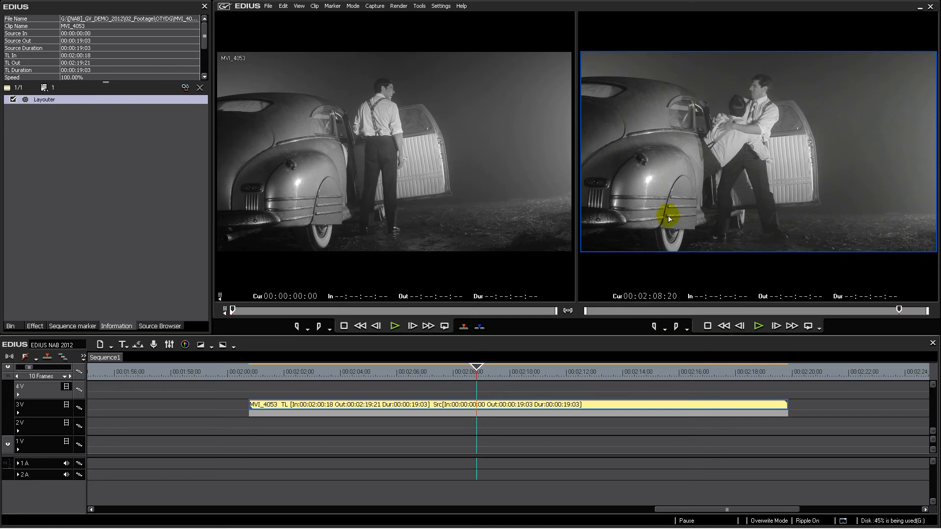
double_click(659, 158)
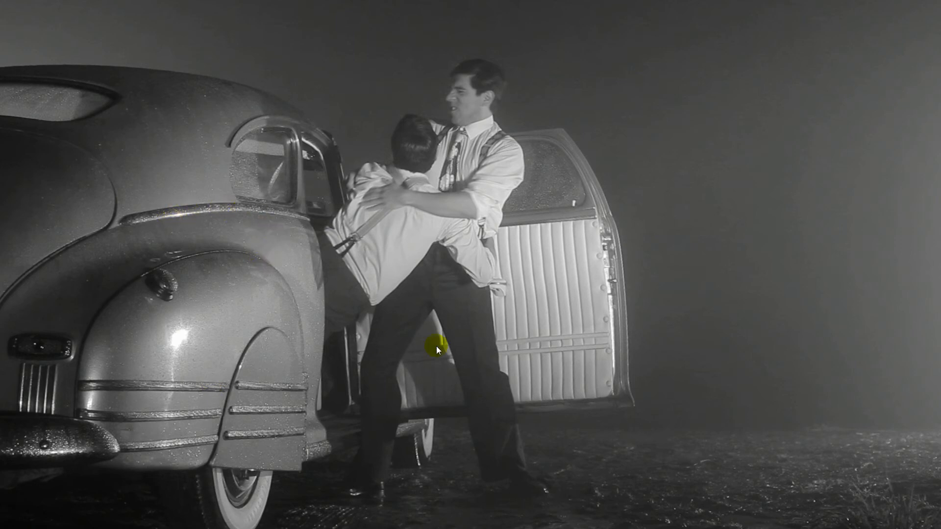
click(442, 376)
click(500, 406)
double_click(49, 101)
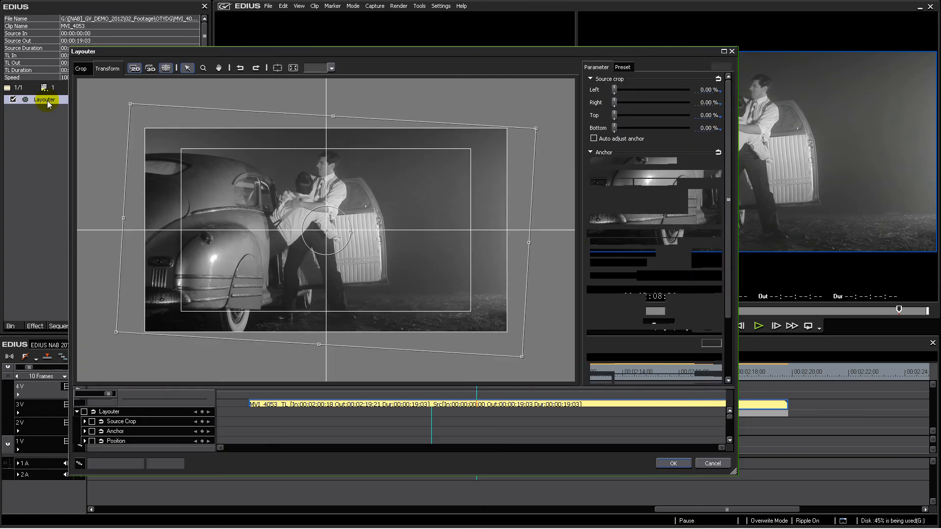
click(664, 463)
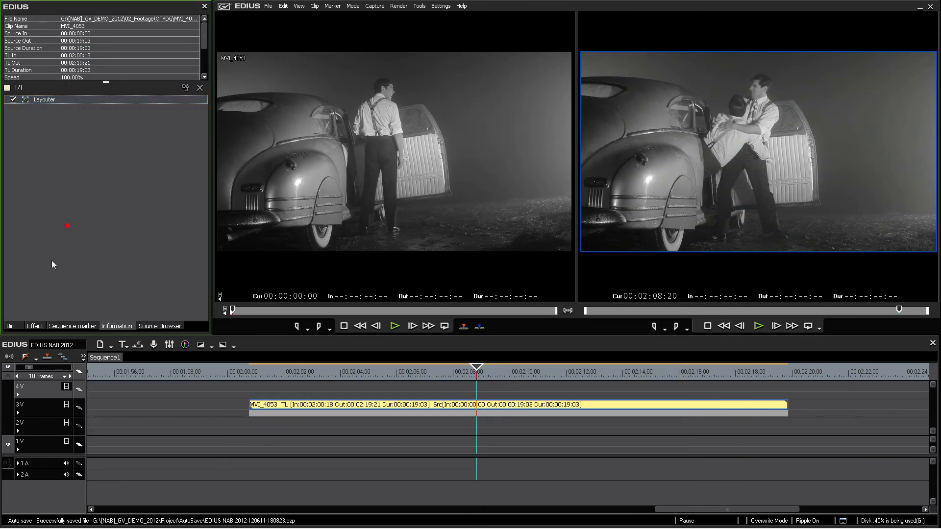
- Apply the YUV Curve effect to MVI_4053 and open its settings clear of the program preview
click(34, 326)
drag(65, 154, 410, 408)
double_click(39, 109)
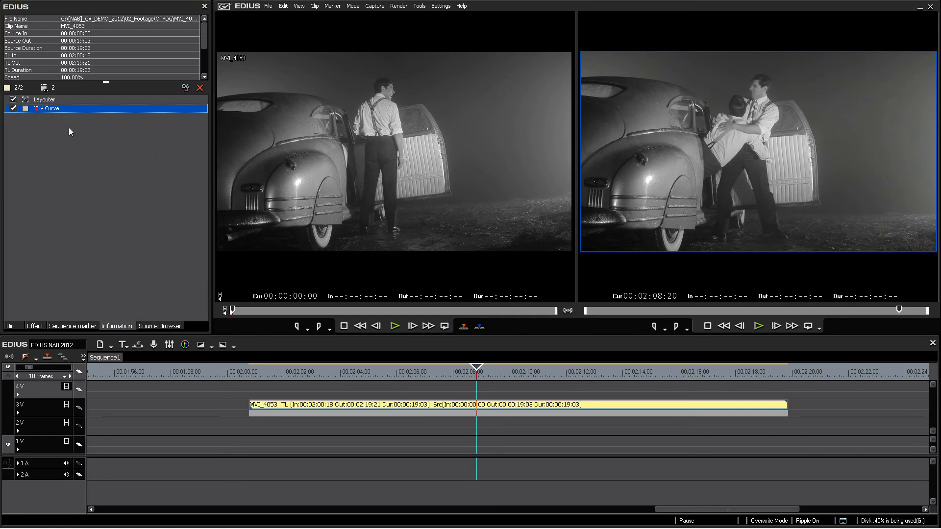
drag(207, 103, 375, 204)
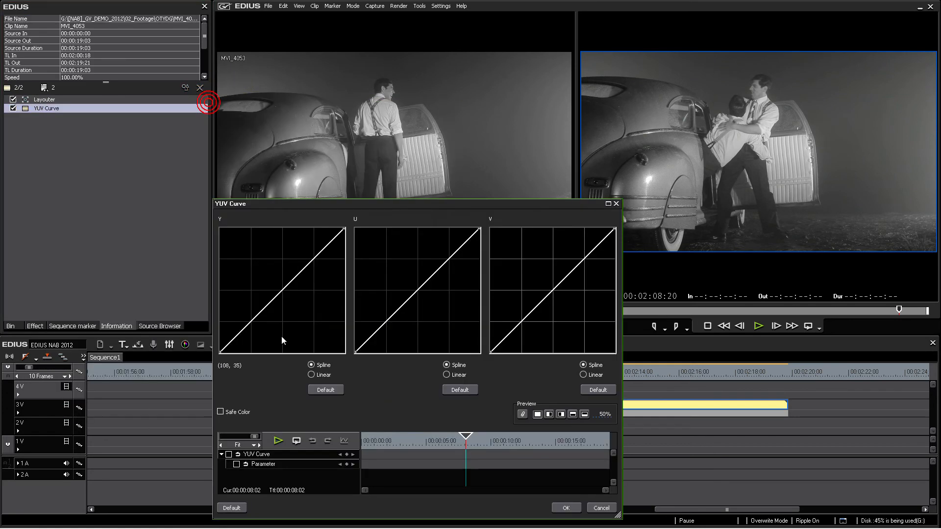
- Shape the Y curve into a contrast S-curve with lowered shadows and raised midtones, and accept it
drag(243, 336, 237, 344)
drag(273, 309, 277, 289)
drag(238, 345, 238, 346)
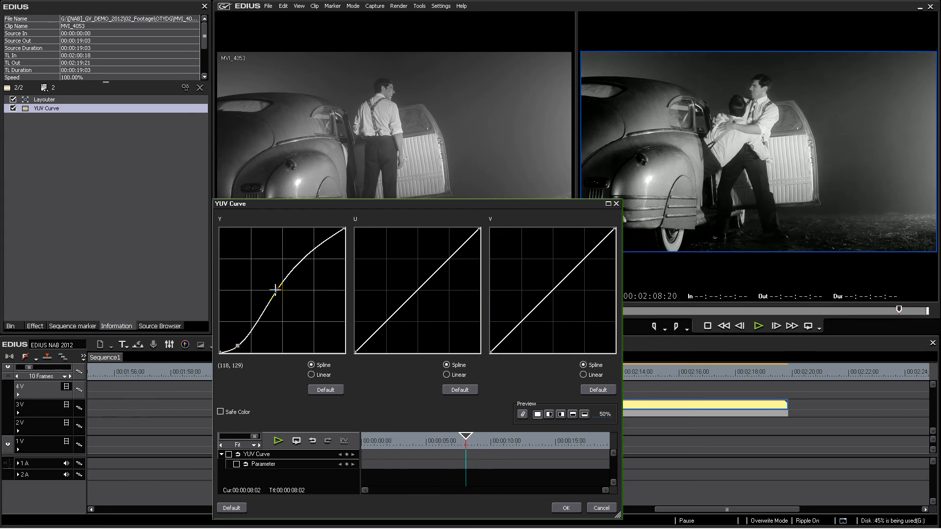
drag(276, 290, 278, 291)
click(563, 507)
- Enlarge MVI_4053 in the Layouter to about 528% stretch, positioned at about X 148.4% and Y 11.1%, and accept with Lanczos 3 (Hi-Quality) resampling
double_click(45, 100)
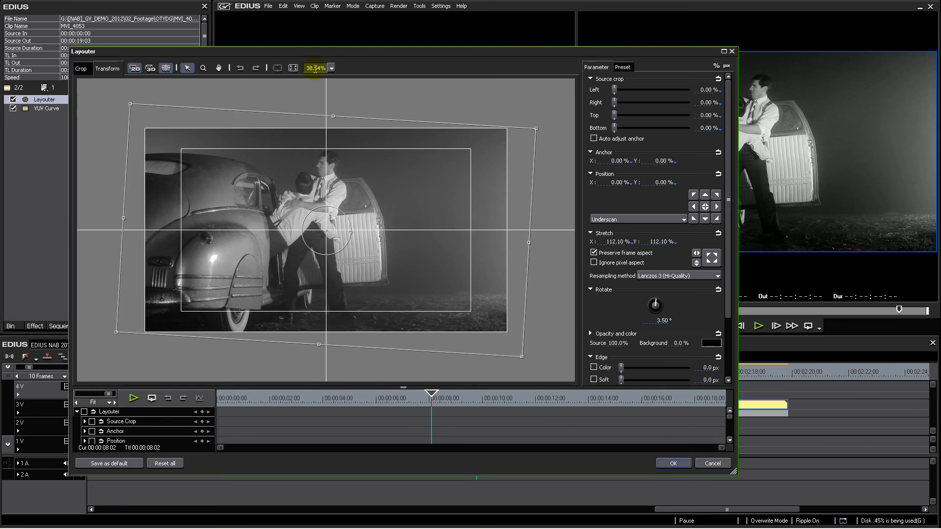
text(10)
key(Return)
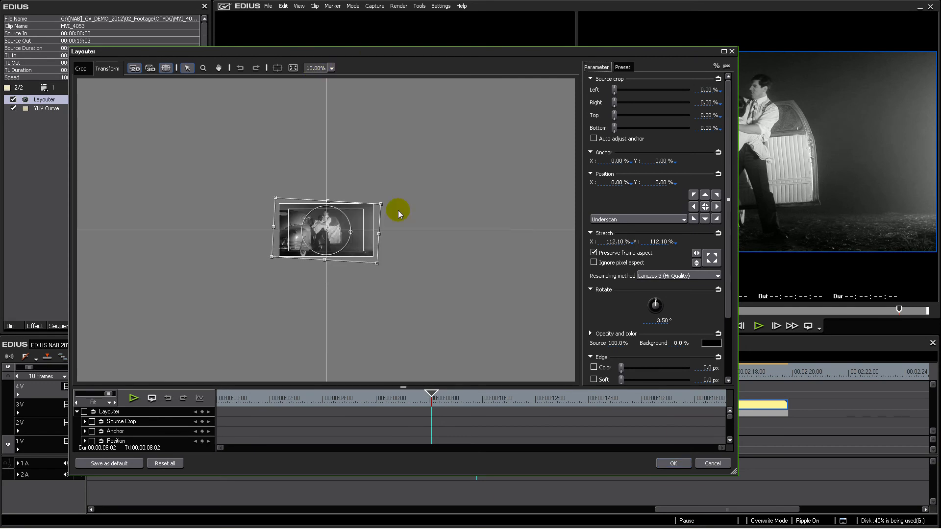
drag(382, 206, 554, 49)
drag(324, 177, 398, 208)
drag(320, 200, 363, 226)
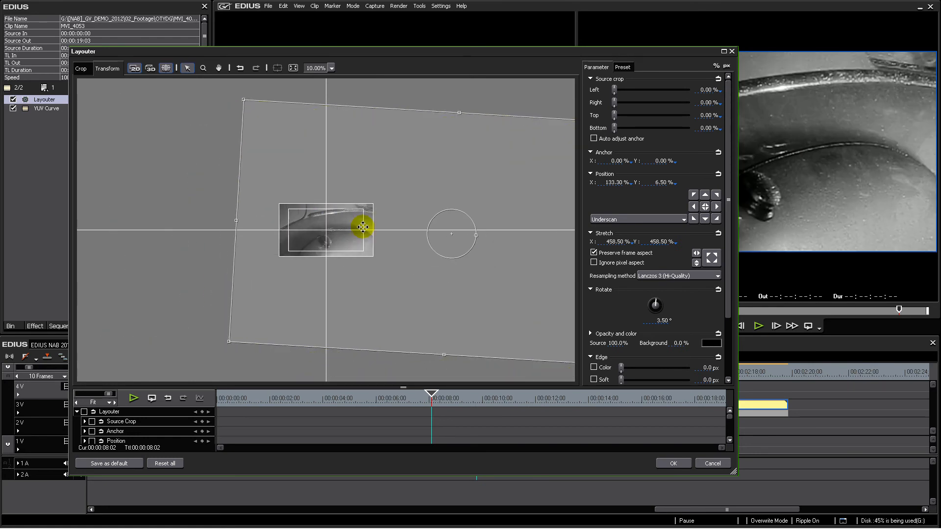
drag(459, 112, 458, 109)
drag(367, 184, 381, 187)
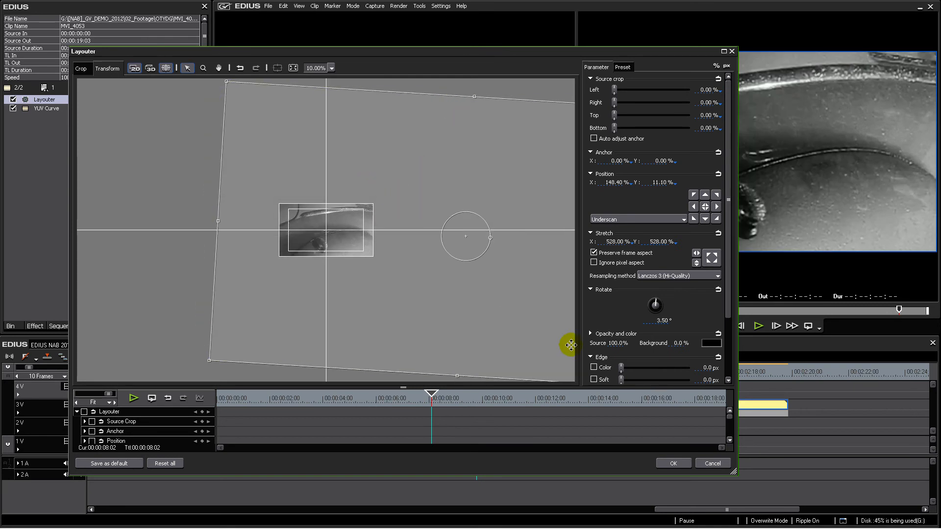
click(671, 275)
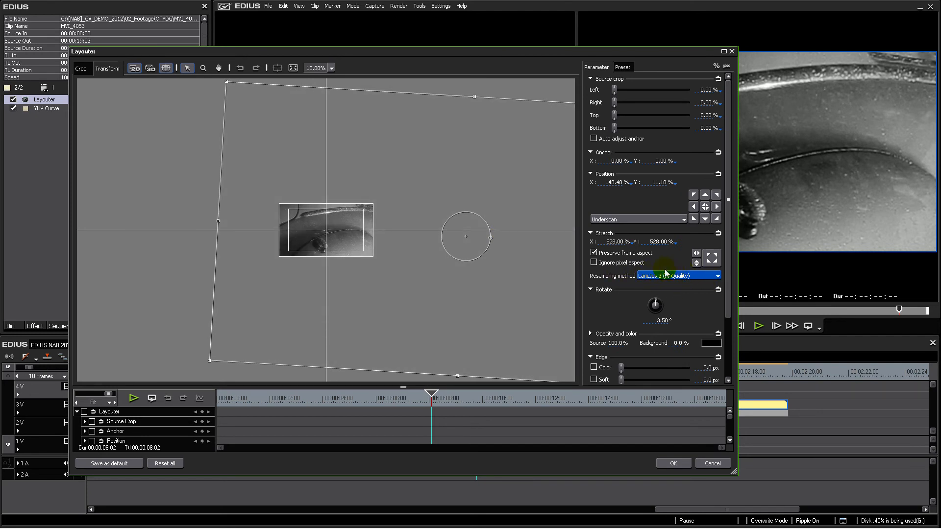
click(673, 463)
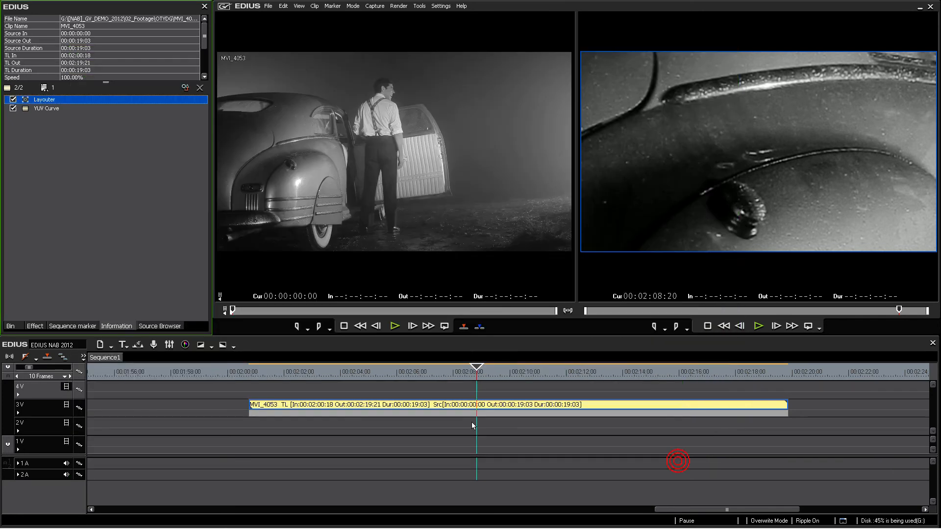
- Copy the MVI_4053 clip up to track 4V and check the Layouter resampling method of the clip on track 3V
drag(421, 407, 431, 388)
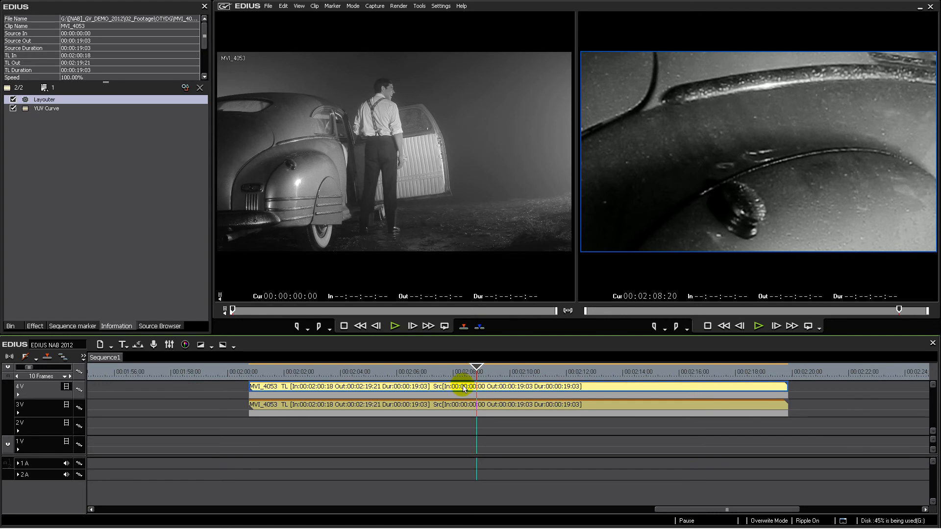
click(456, 406)
click(44, 100)
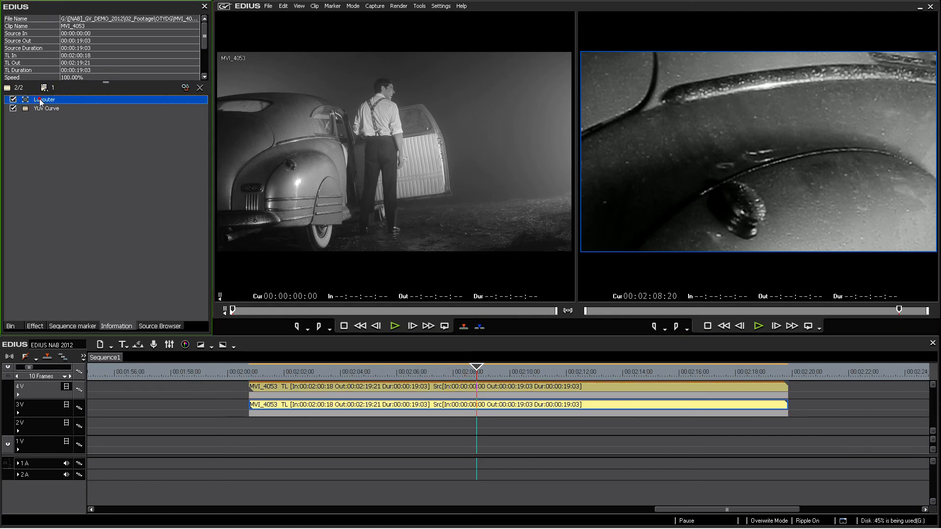
double_click(43, 99)
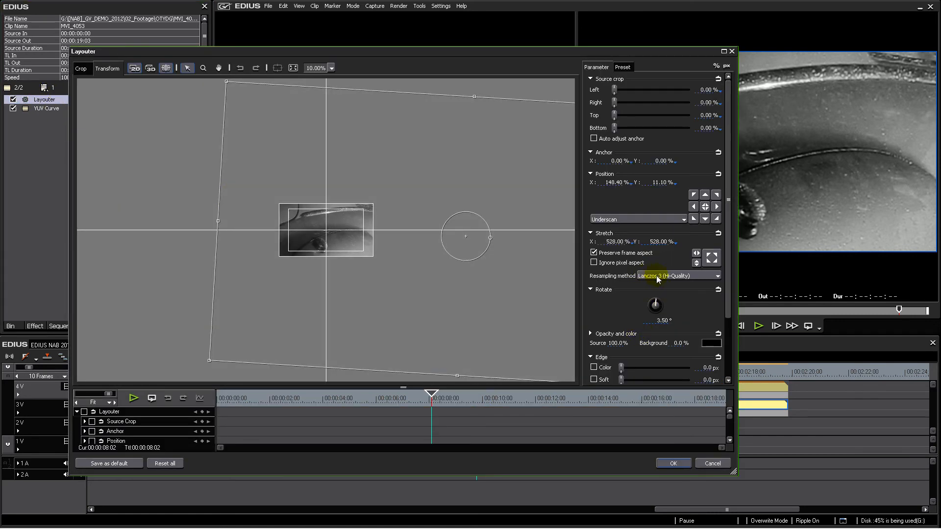
click(678, 465)
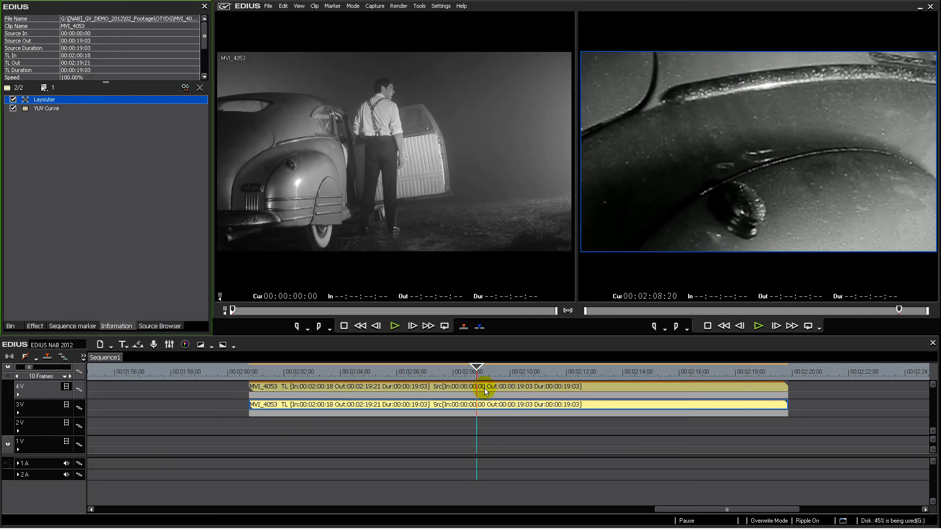
- Set the 4V clip's Layouter resampling method to Bilinear (Fast & Smooth) and compare the result full screen at 00:02:08:22
click(484, 388)
double_click(53, 100)
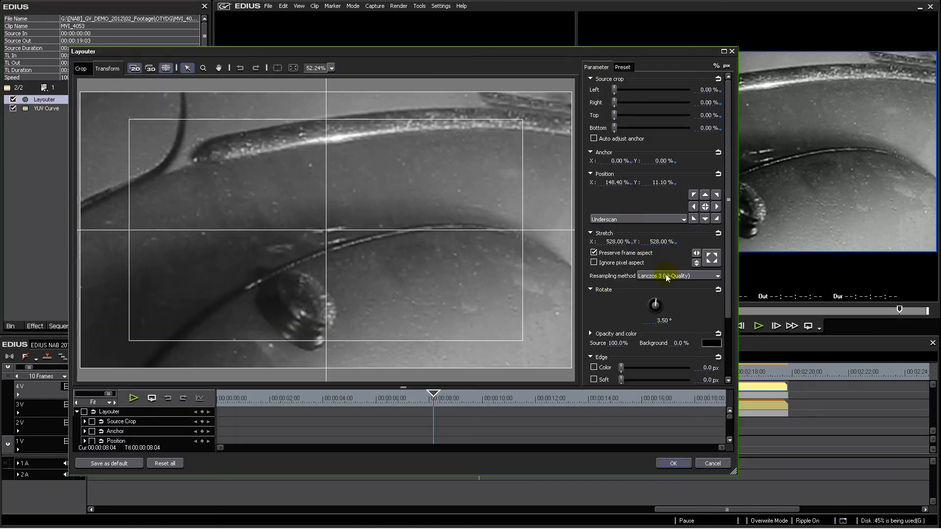
click(667, 276)
click(669, 293)
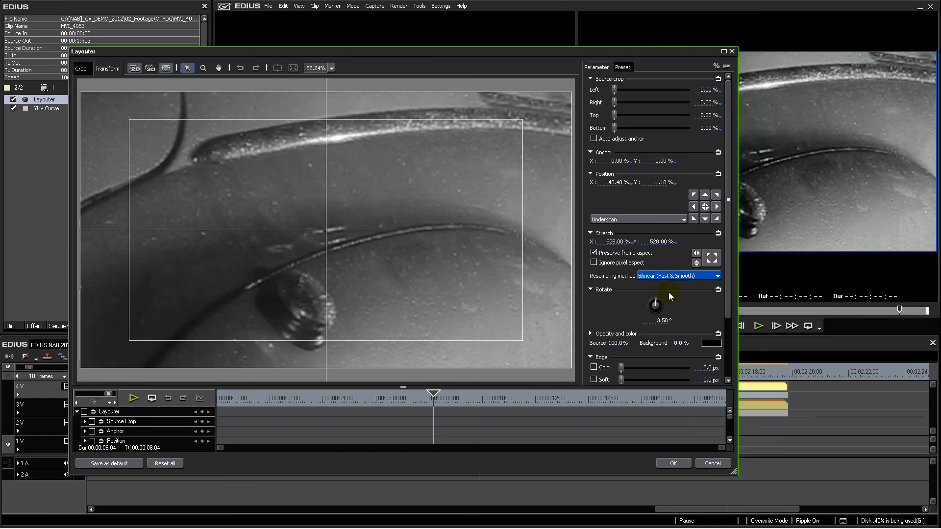
click(674, 465)
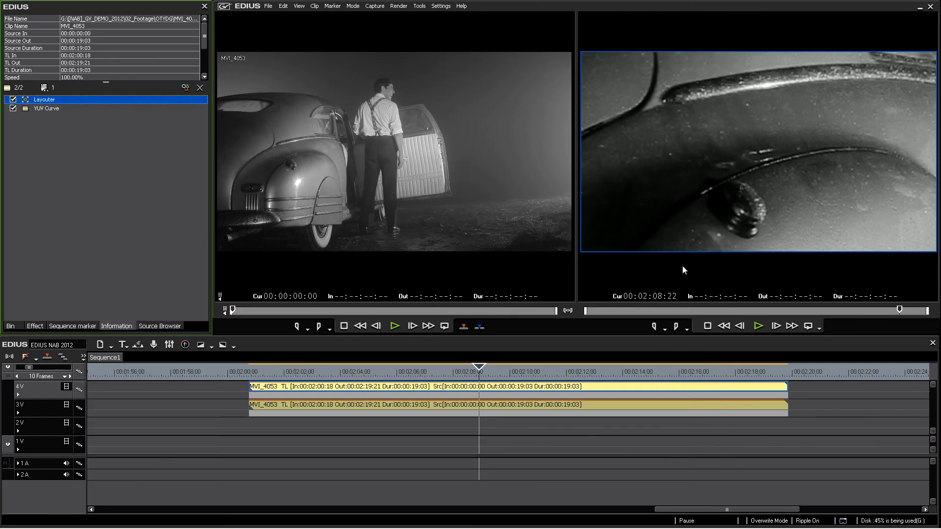
double_click(683, 234)
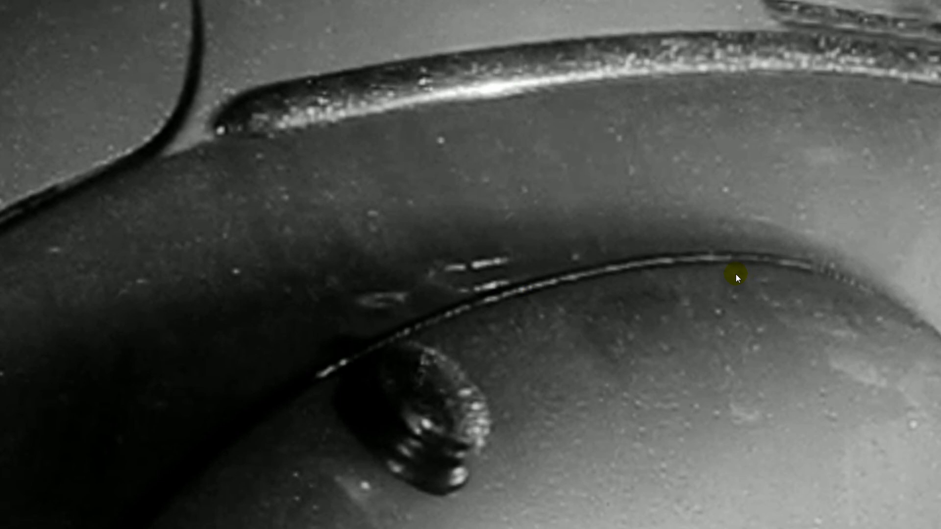
click(605, 266)
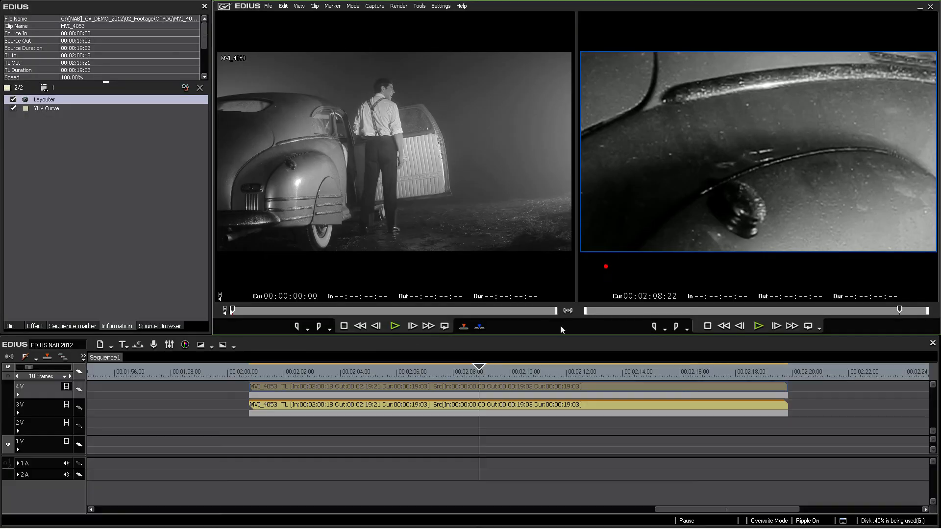
- Set the 4V clip's Layouter resampling method to Area Average (Fast & Sharp), accept it, and inspect the image full screen
click(485, 388)
double_click(71, 104)
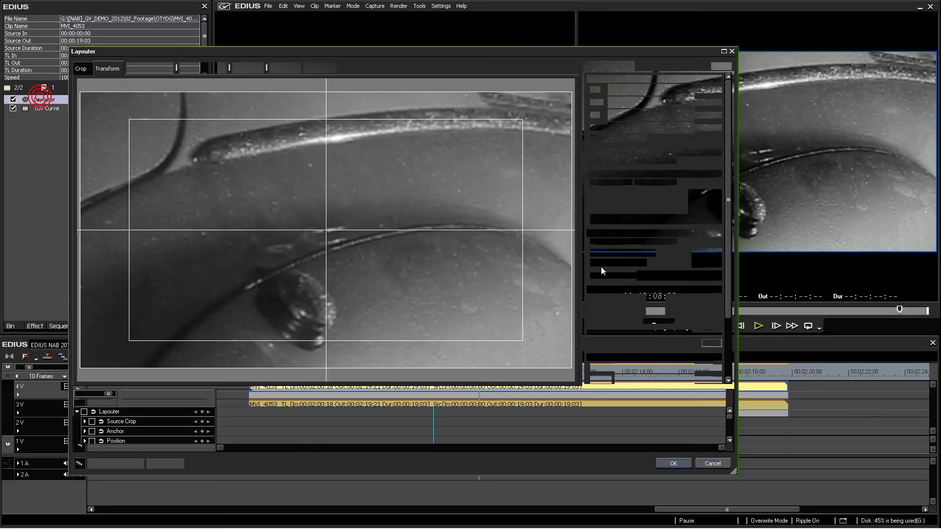
click(681, 278)
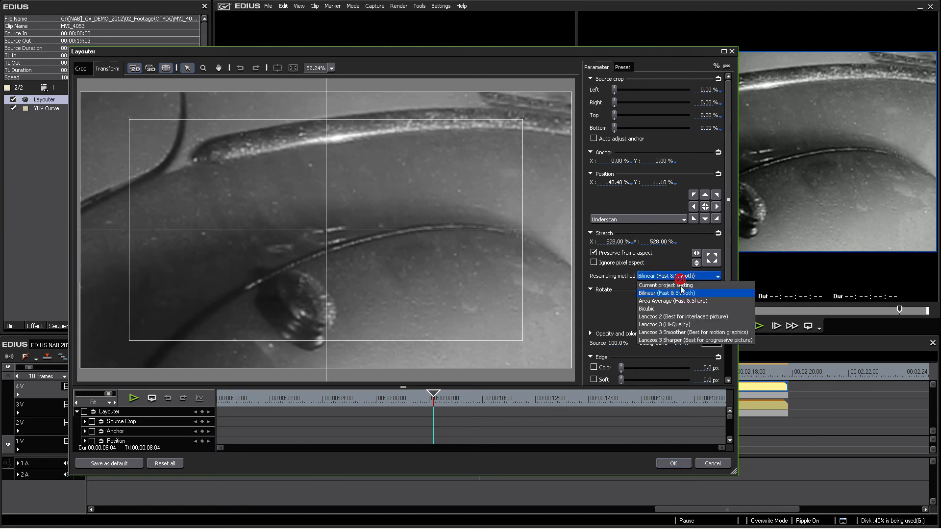
click(678, 306)
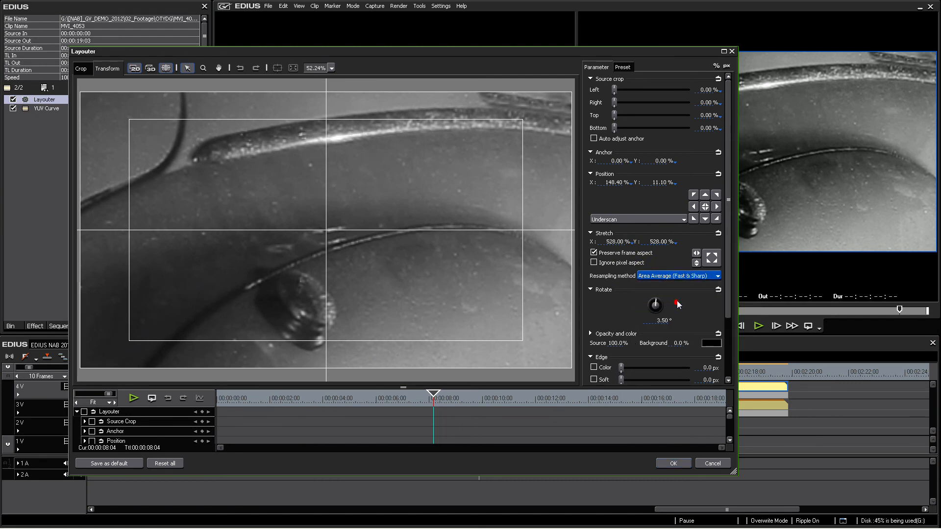
click(678, 463)
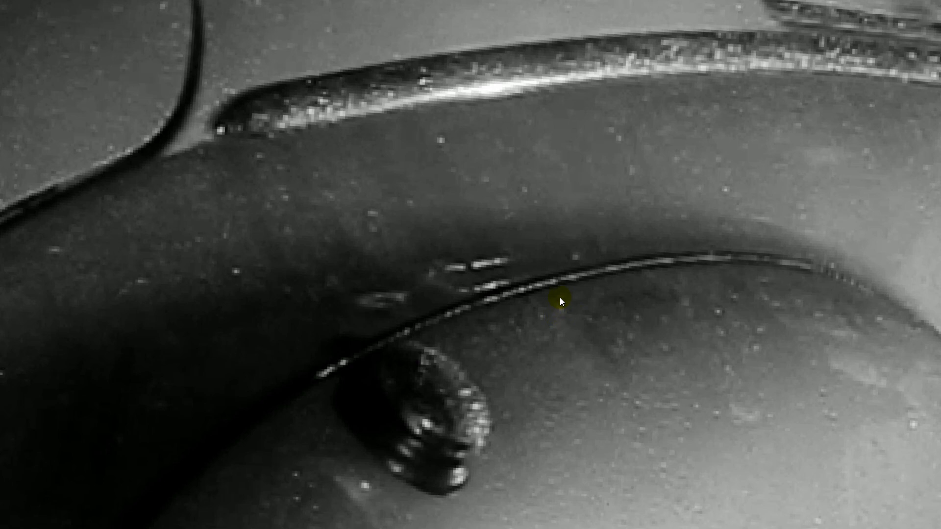
key(Escape)
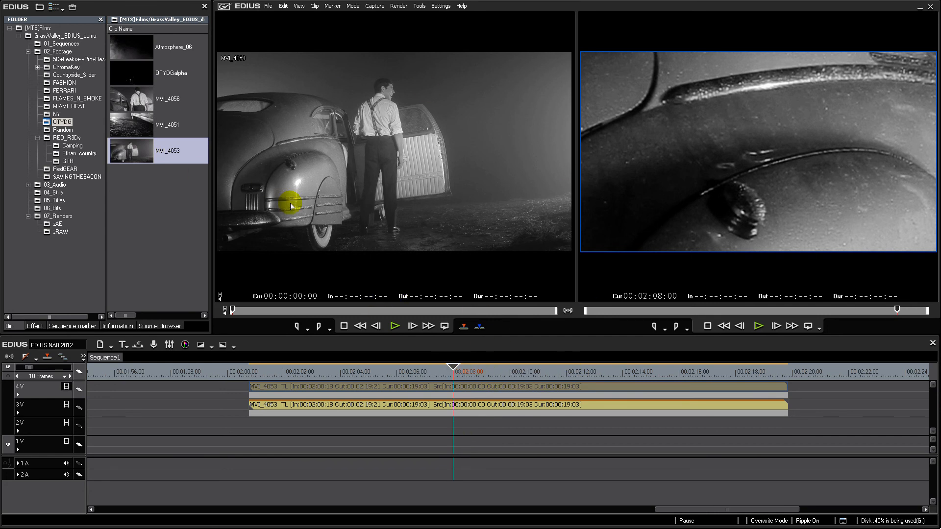
- Open the current project settings with advanced options shown, select 10bit video quantization and review the available resampling methods
click(440, 6)
click(444, 53)
click(512, 363)
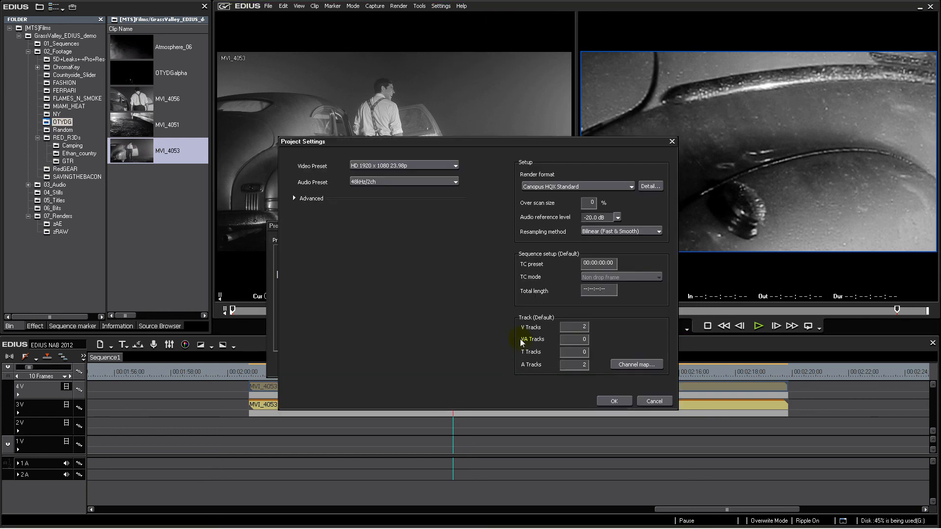
click(292, 198)
click(371, 298)
click(384, 309)
click(647, 232)
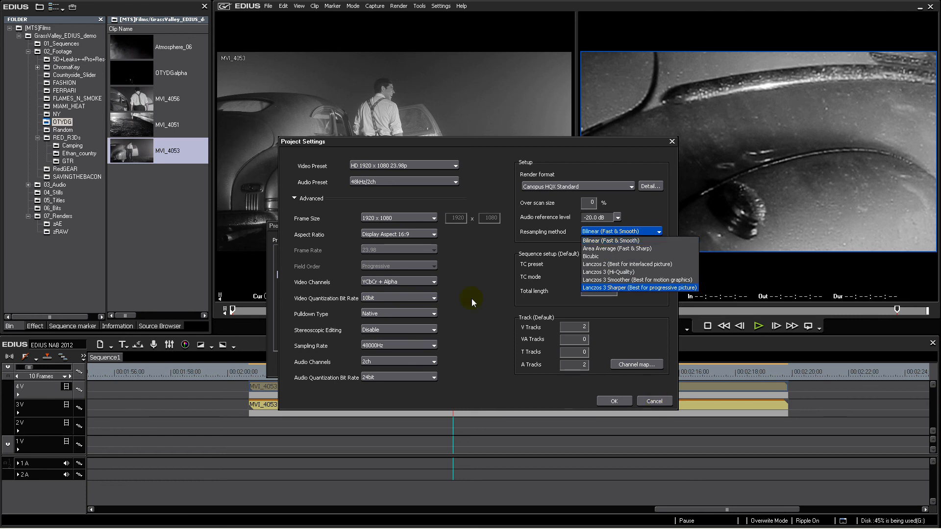
- Set the project's video quantization to 8bit with Bilinear (Fast & Smooth) resampling, accept, and check the picture at 00:02:04:21
click(410, 300)
click(411, 299)
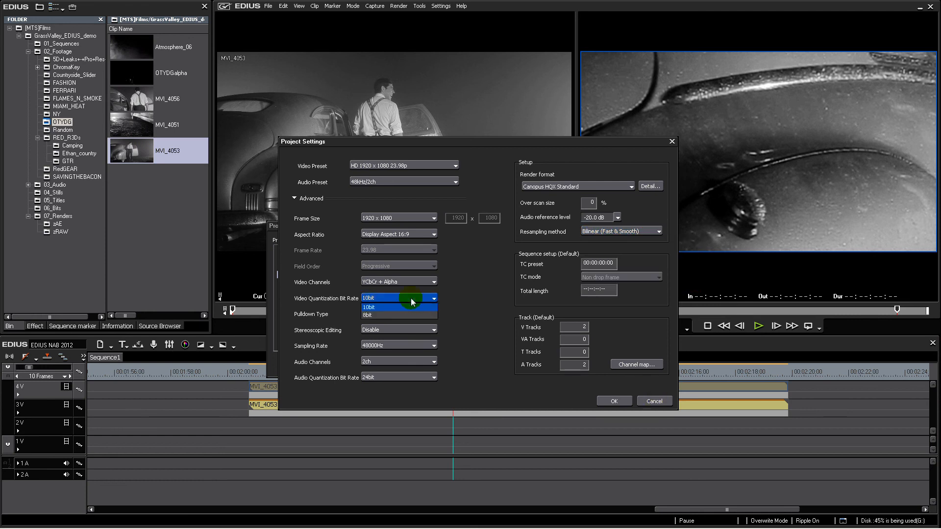
click(381, 314)
click(608, 232)
click(610, 240)
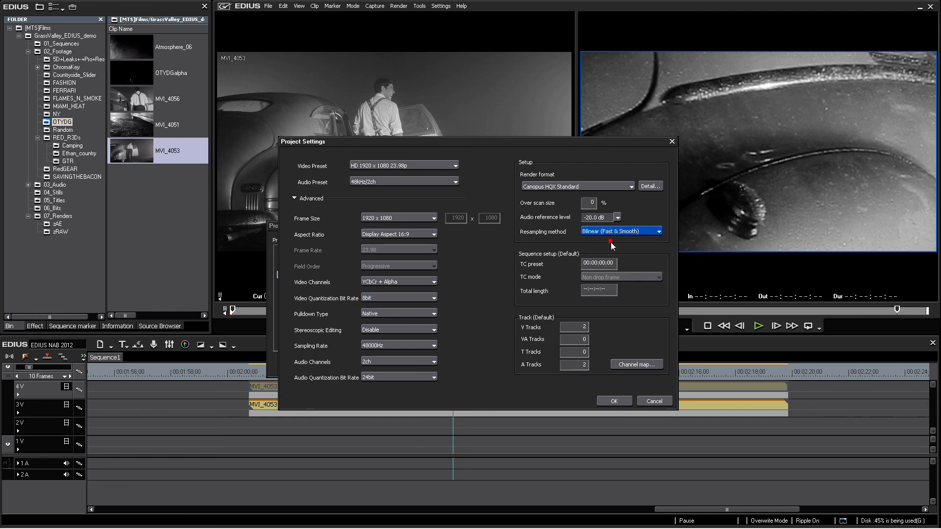
click(610, 401)
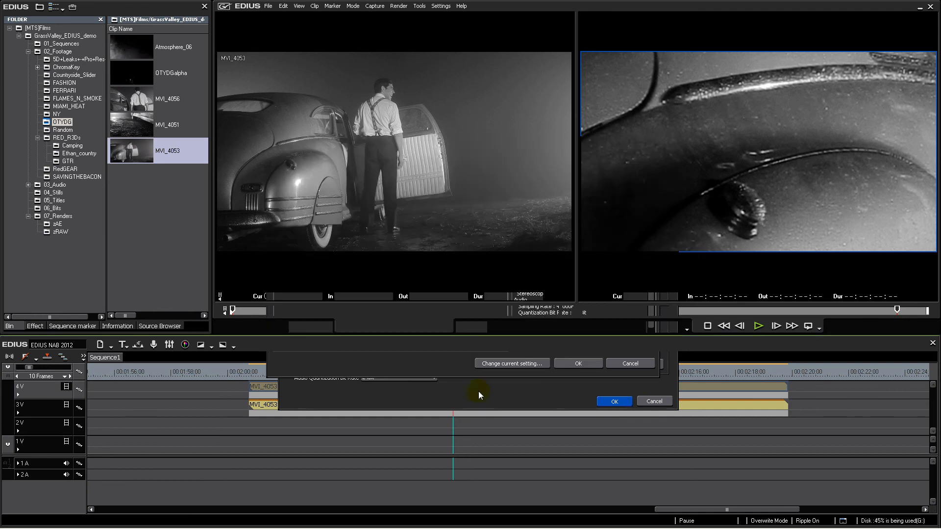
drag(451, 372, 373, 384)
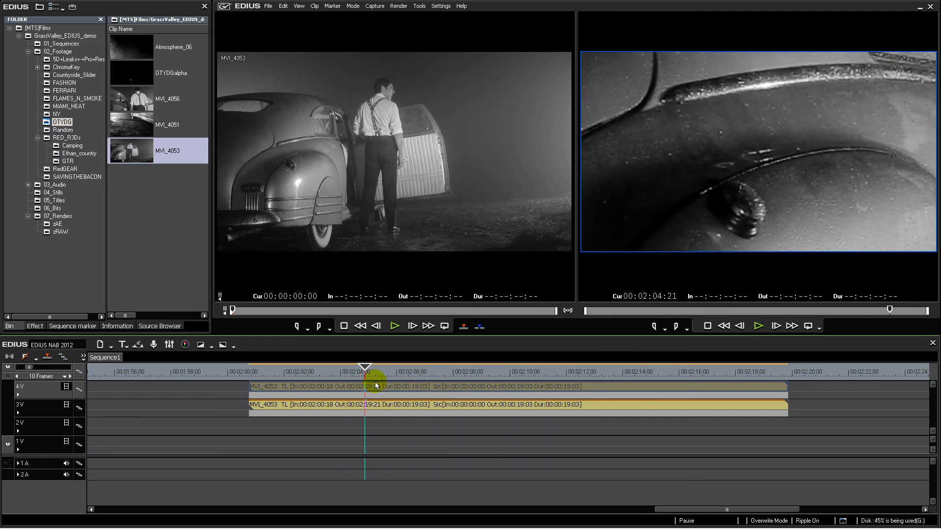
- Reopen the current project settings, set the video quantization bit rate to 10bit and the frame size to Custom at 1920 x 1080
click(442, 5)
click(462, 43)
click(512, 363)
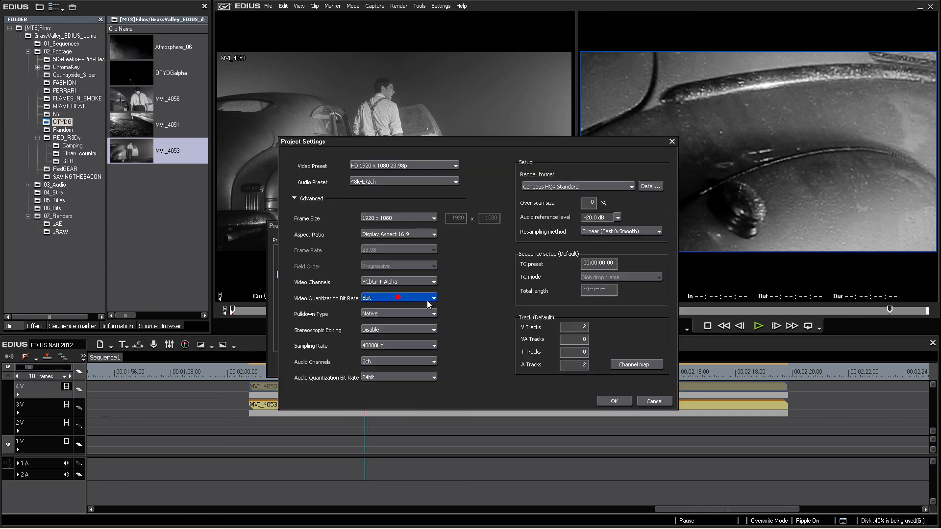
click(389, 296)
click(396, 304)
click(415, 216)
click(397, 321)
click(459, 219)
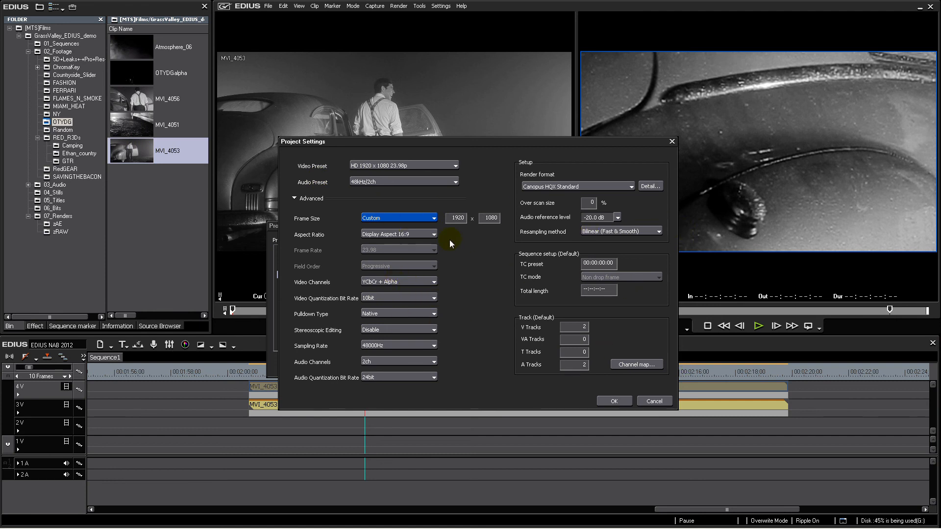
- Review the quantization, resampling and frame size choices, keep 10bit, Bilinear (Fast & Smooth) and Custom, and accept the project settings
click(409, 296)
click(392, 307)
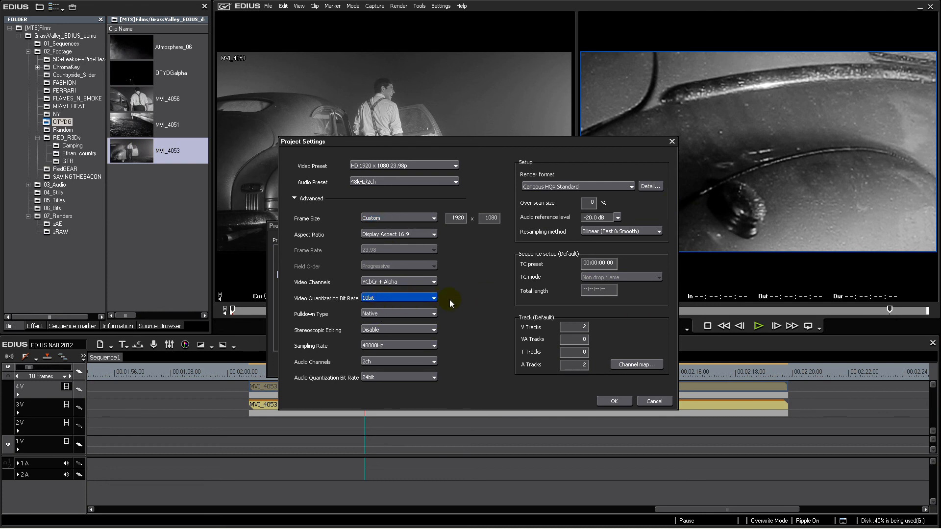
click(420, 298)
click(404, 298)
click(612, 229)
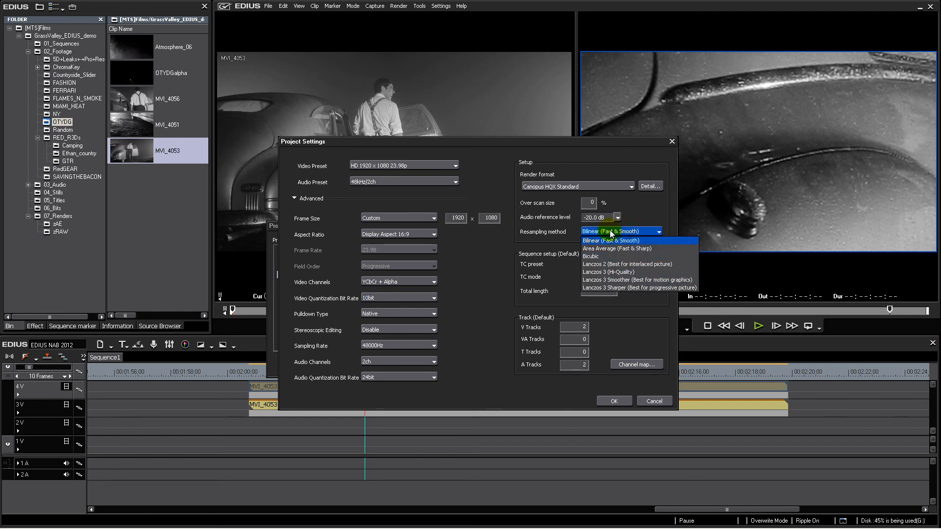
click(611, 234)
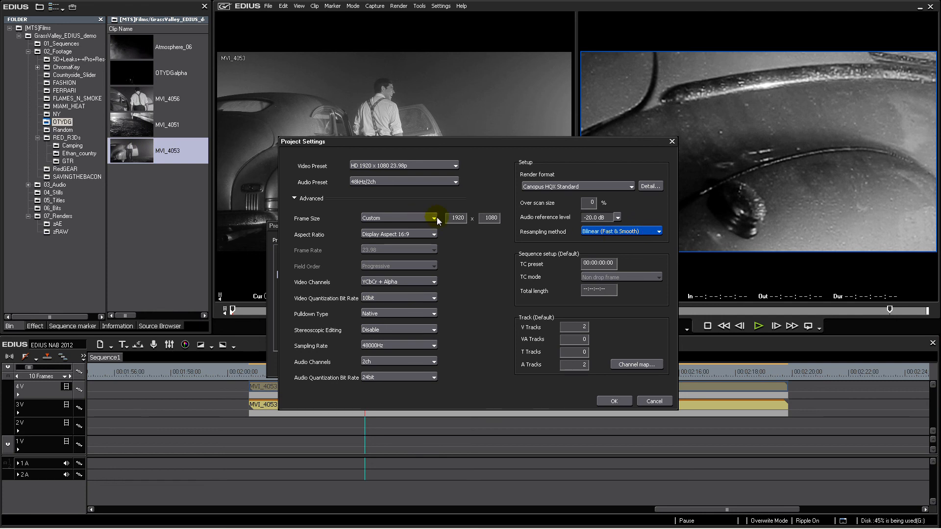
click(408, 217)
click(407, 217)
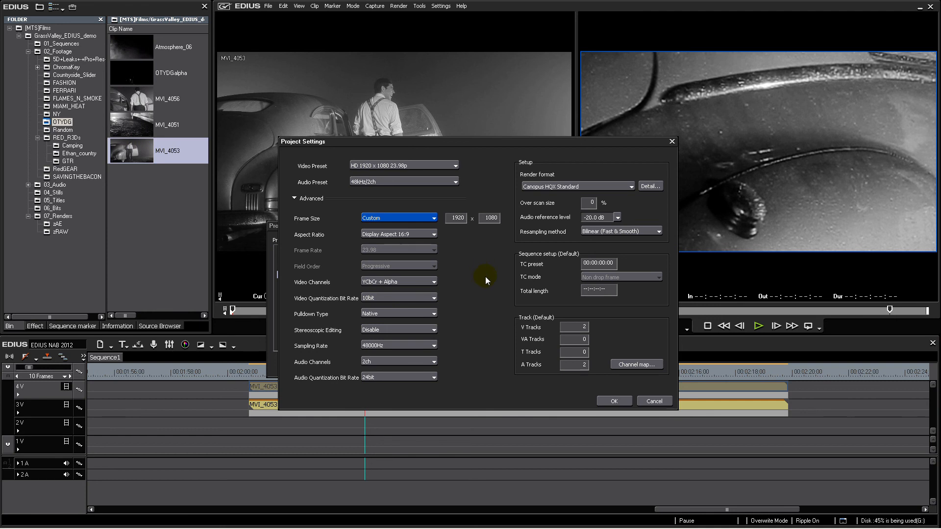
click(613, 401)
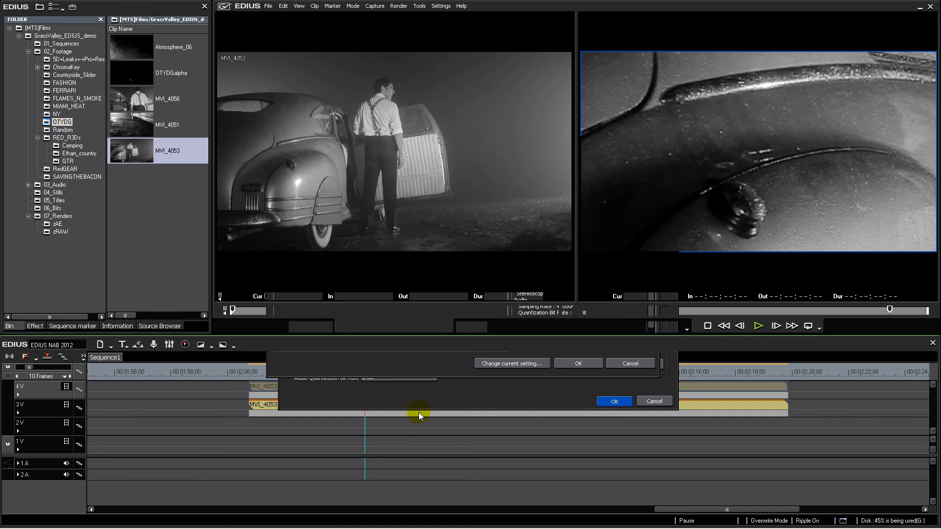